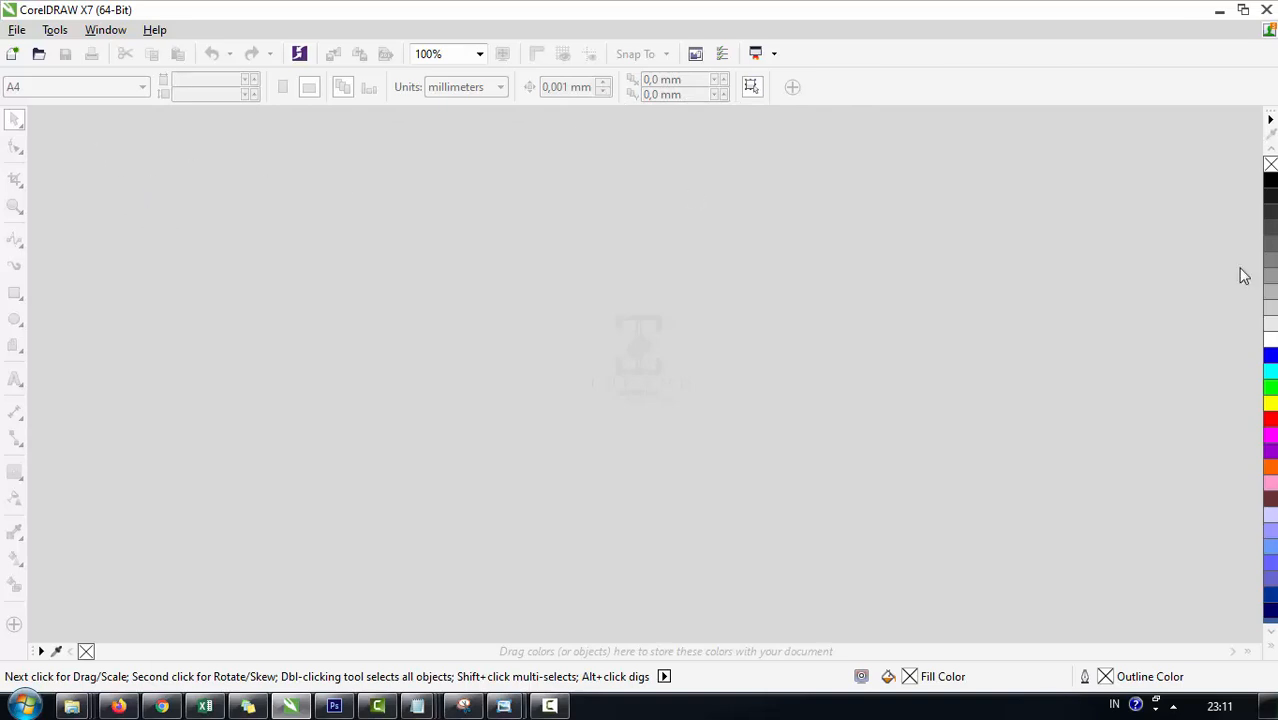
# Step: Create a new A3 portrait document of 297 x 420 mm in RGB mode at 300 dpi
pyautogui.click(88, 33)
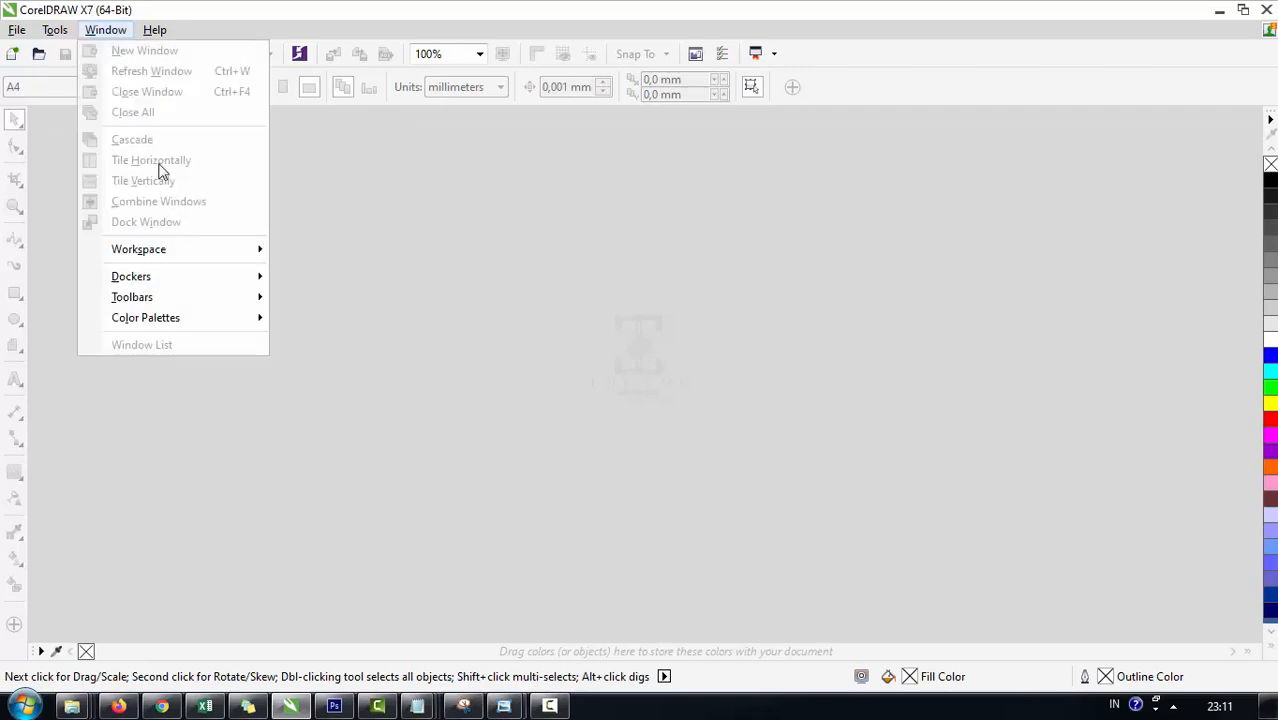
pyautogui.moveTo(16, 30)
pyautogui.click(45, 50)
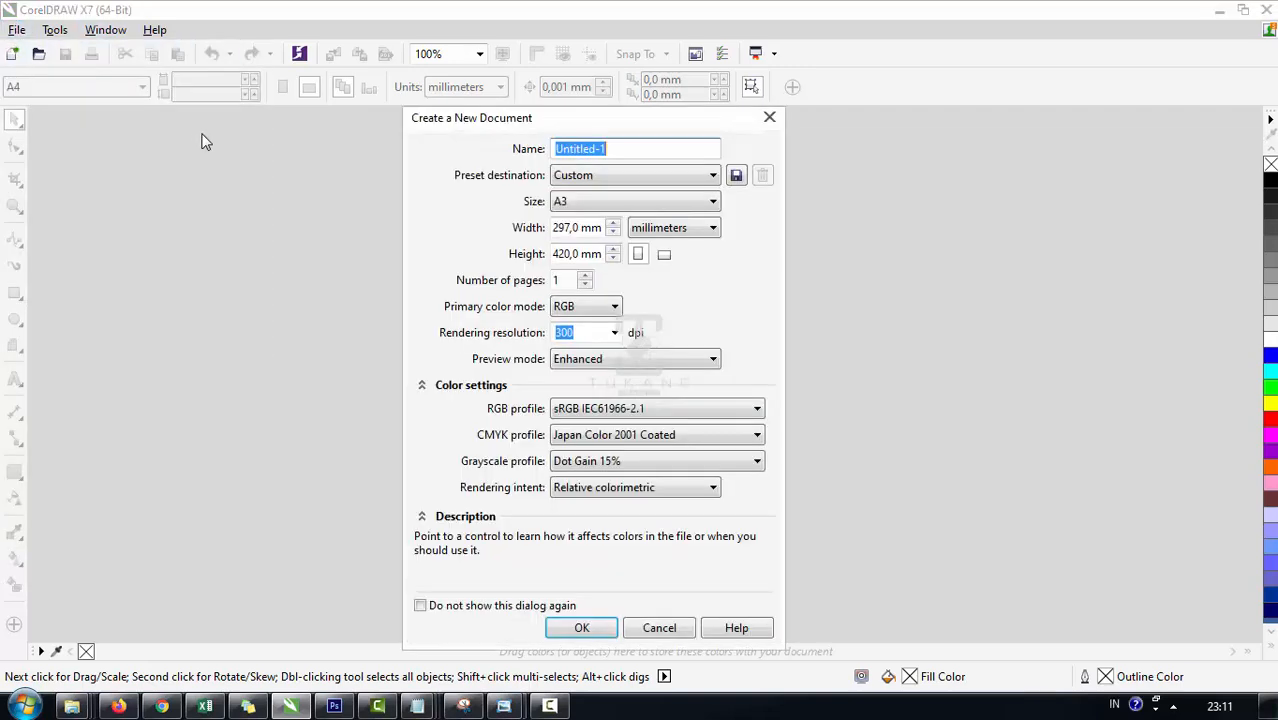
pyautogui.click(578, 631)
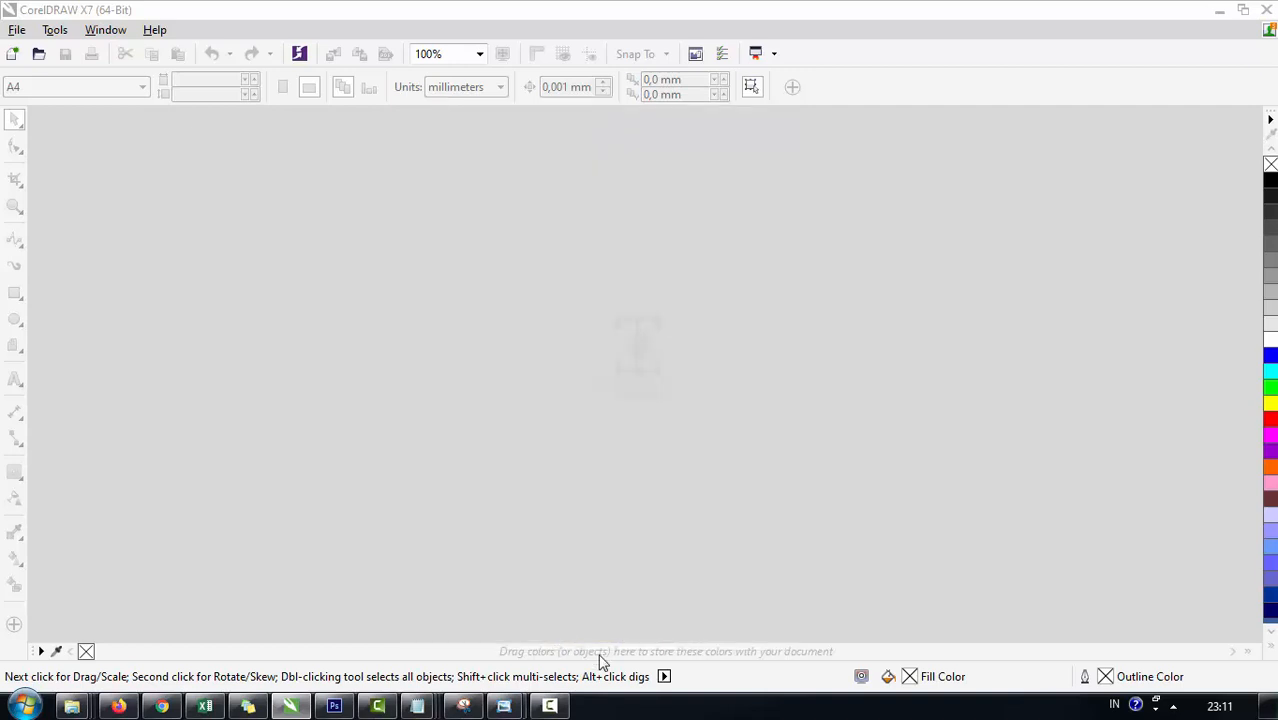
# Step: Bring the circular ship logo image from the Desktop folder onto the page
pyautogui.click(70, 708)
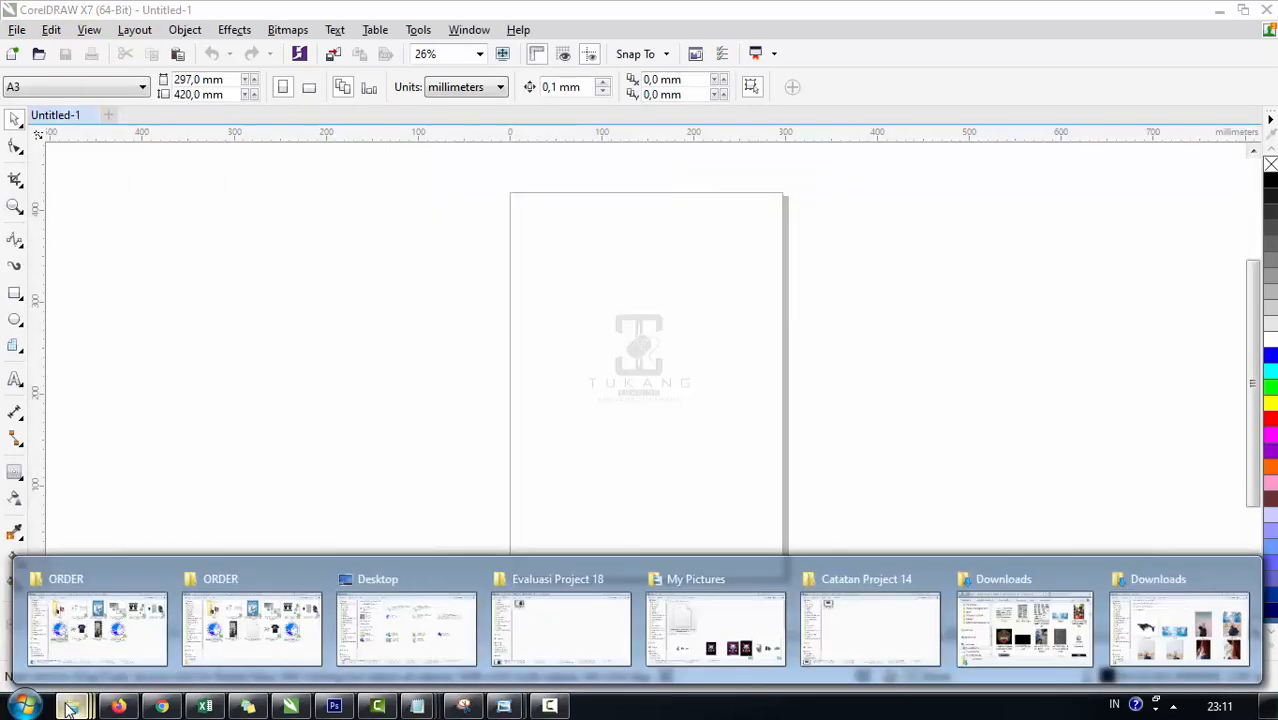
pyautogui.click(428, 615)
pyautogui.moveTo(515, 248); pyautogui.dragTo(566, 367)
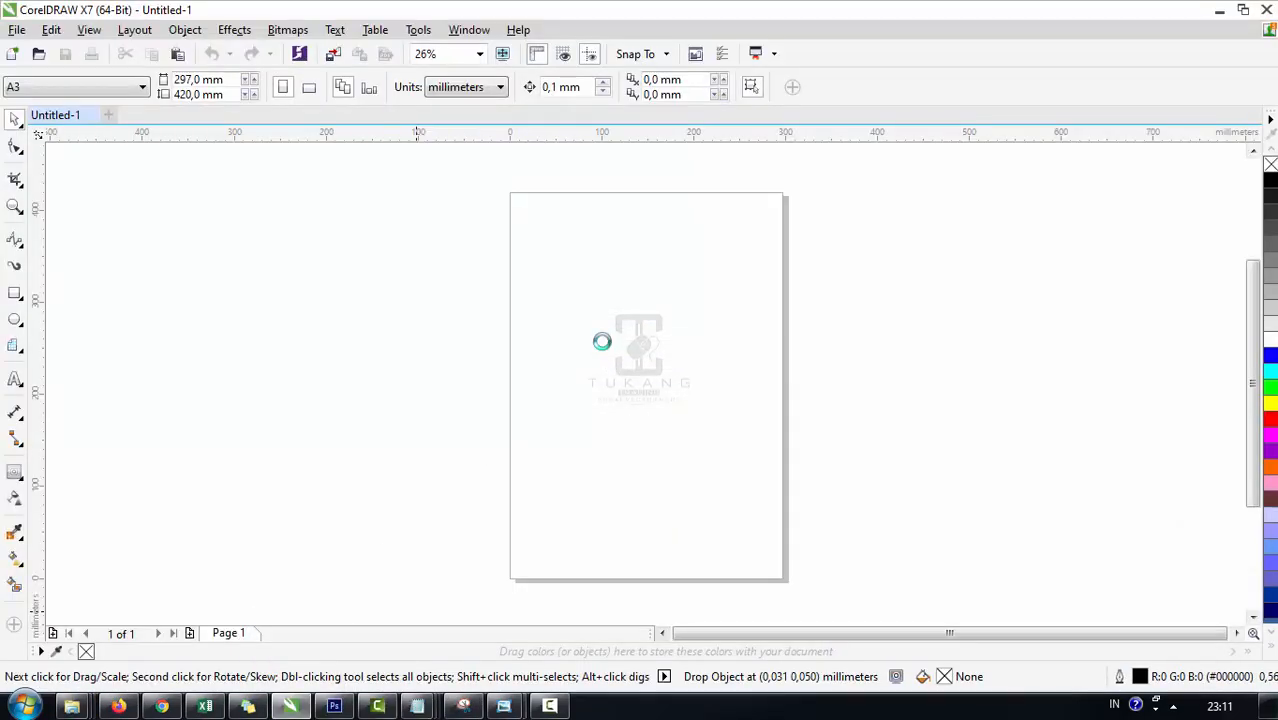
pyautogui.click(319, 304)
# Step: Scale the logo bitmap to the page width of 297 mm and centre it on the page
pyautogui.moveTo(237, 80); pyautogui.dragTo(22, 98)
pyautogui.hotkey('ctrl', 'c')
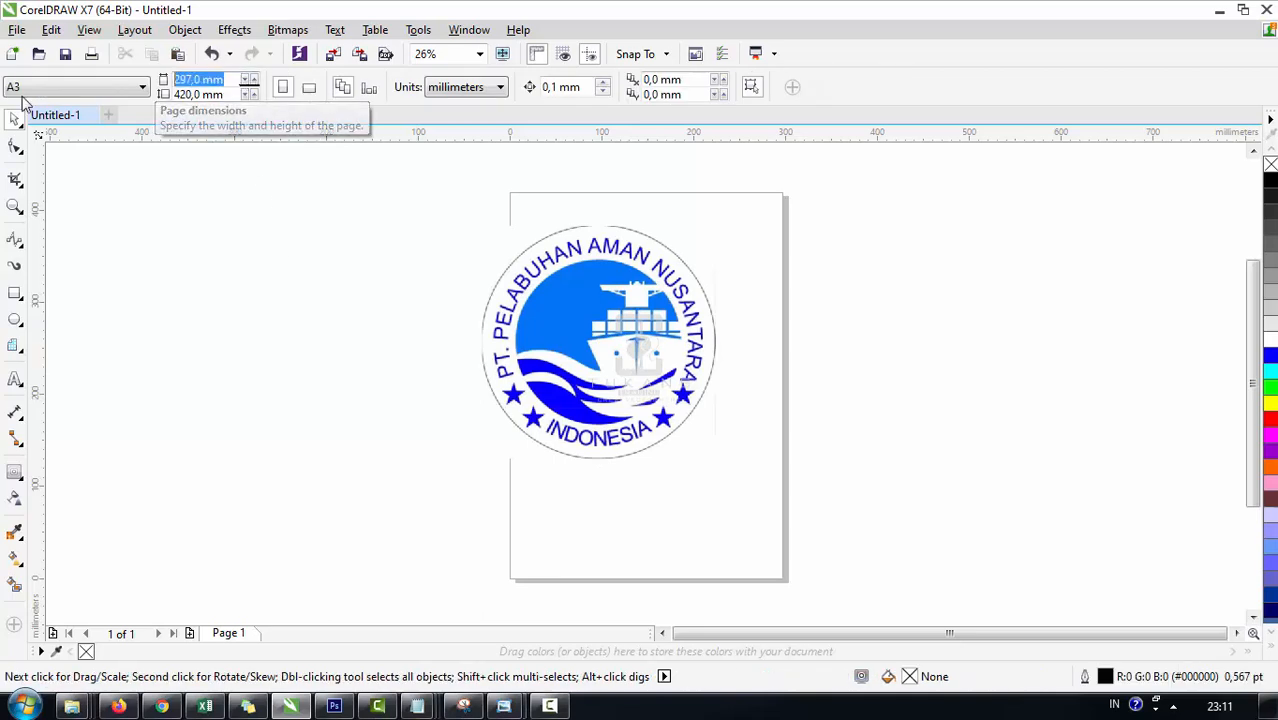
pyautogui.click(574, 308)
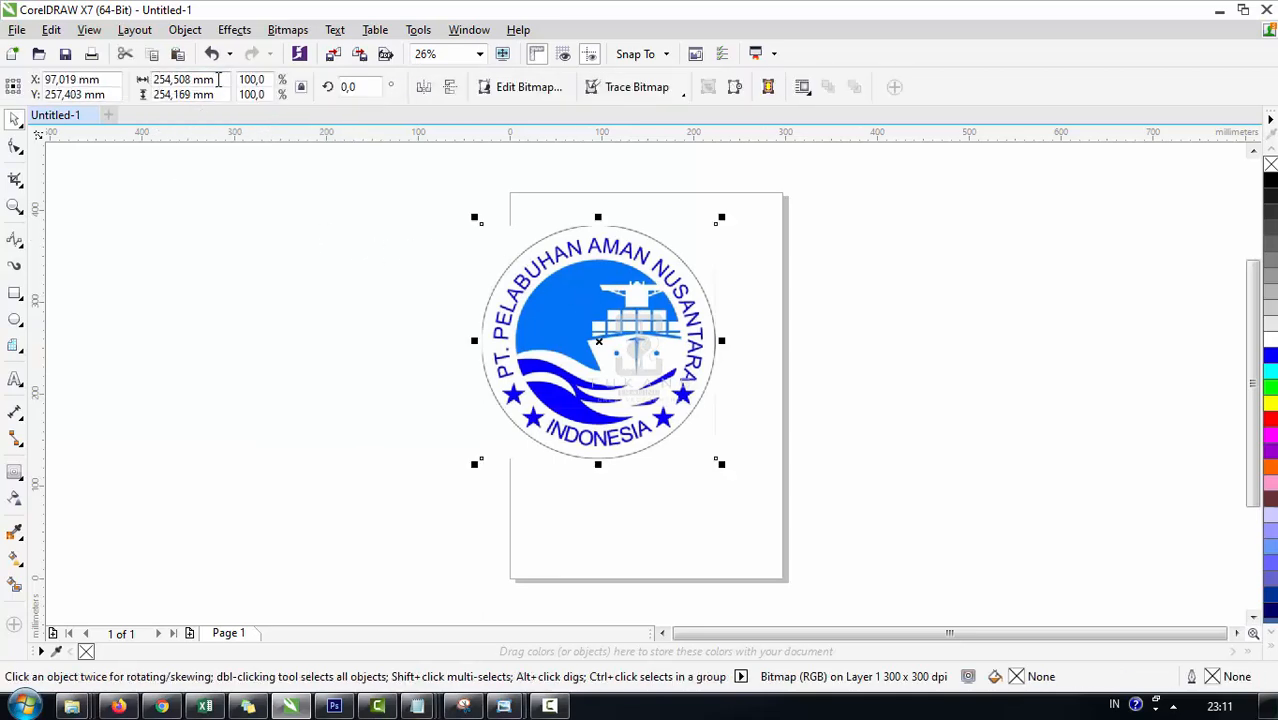
pyautogui.click(210, 79)
pyautogui.hotkey('ctrl', 'v')
pyautogui.press('Return')
pyautogui.scroll(-2, 616, 343)
pyautogui.scroll(2, 644, 340)
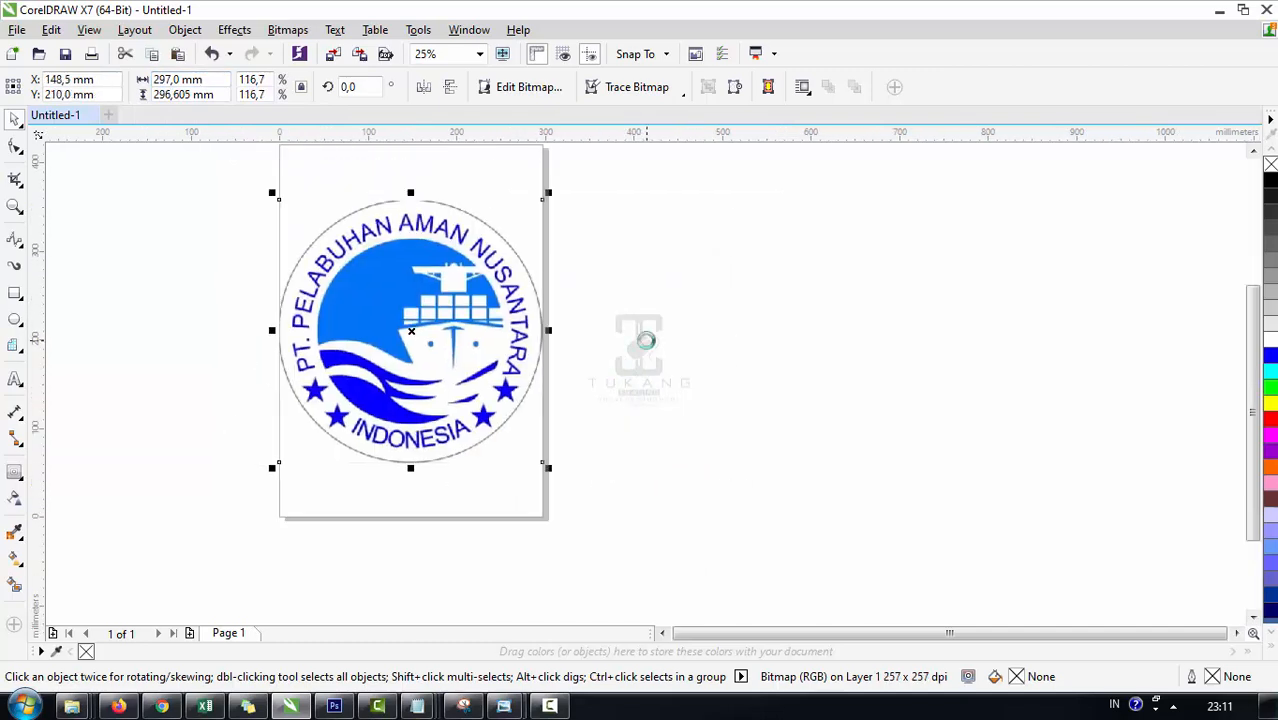
# Step: Deselect the logo and show the Object Manager docker
pyautogui.click(683, 376)
pyautogui.scroll(-2, 656, 371)
pyautogui.scroll(2, 593, 328)
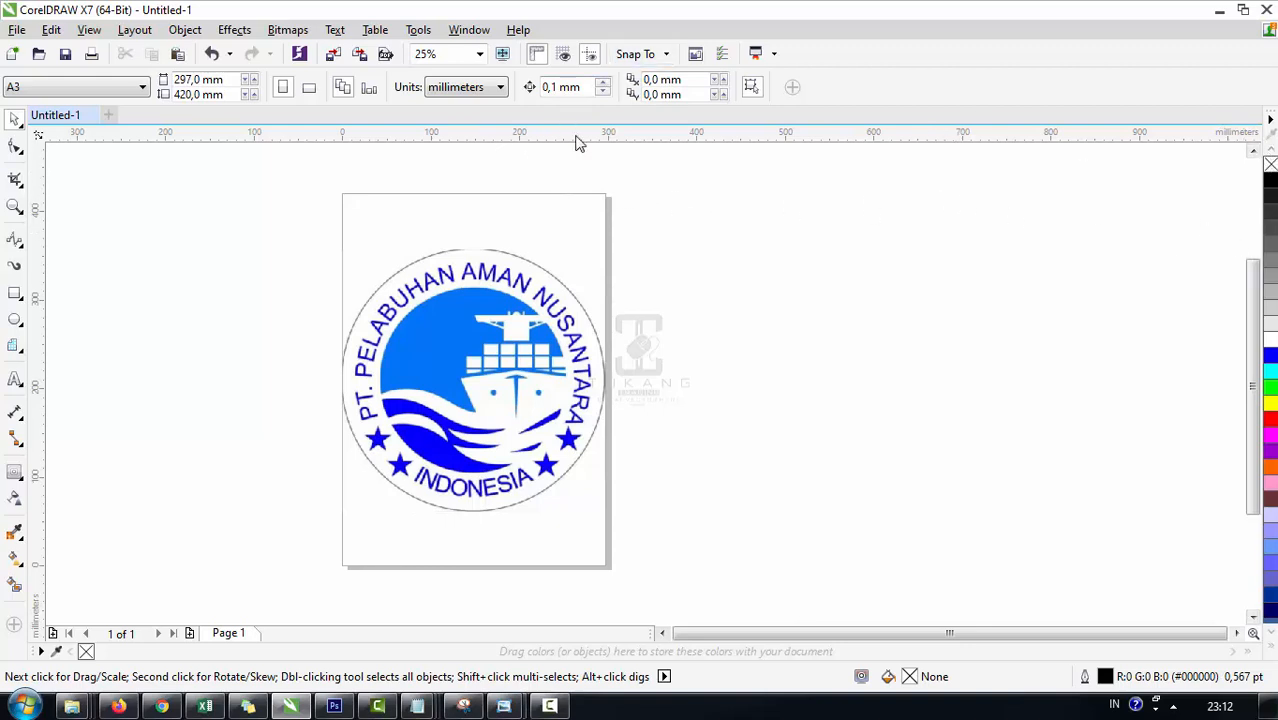
pyautogui.click(469, 29)
pyautogui.moveTo(432, 33)
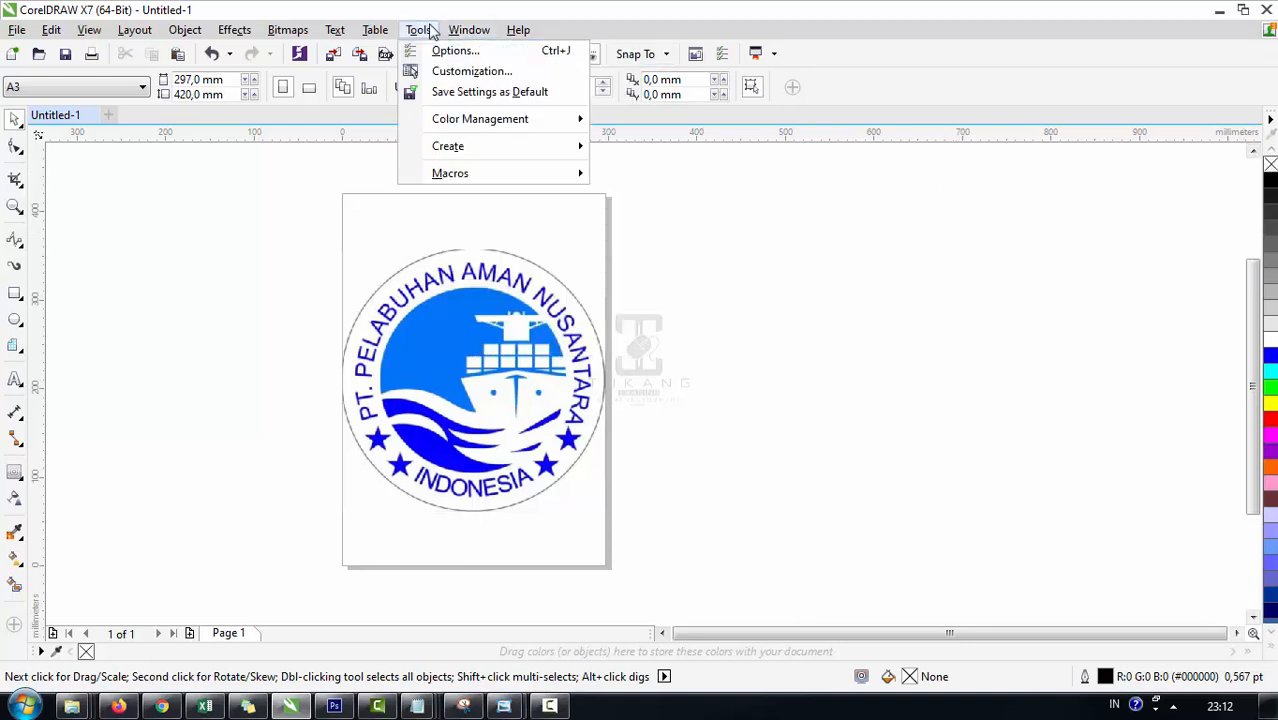
pyautogui.moveTo(485, 31)
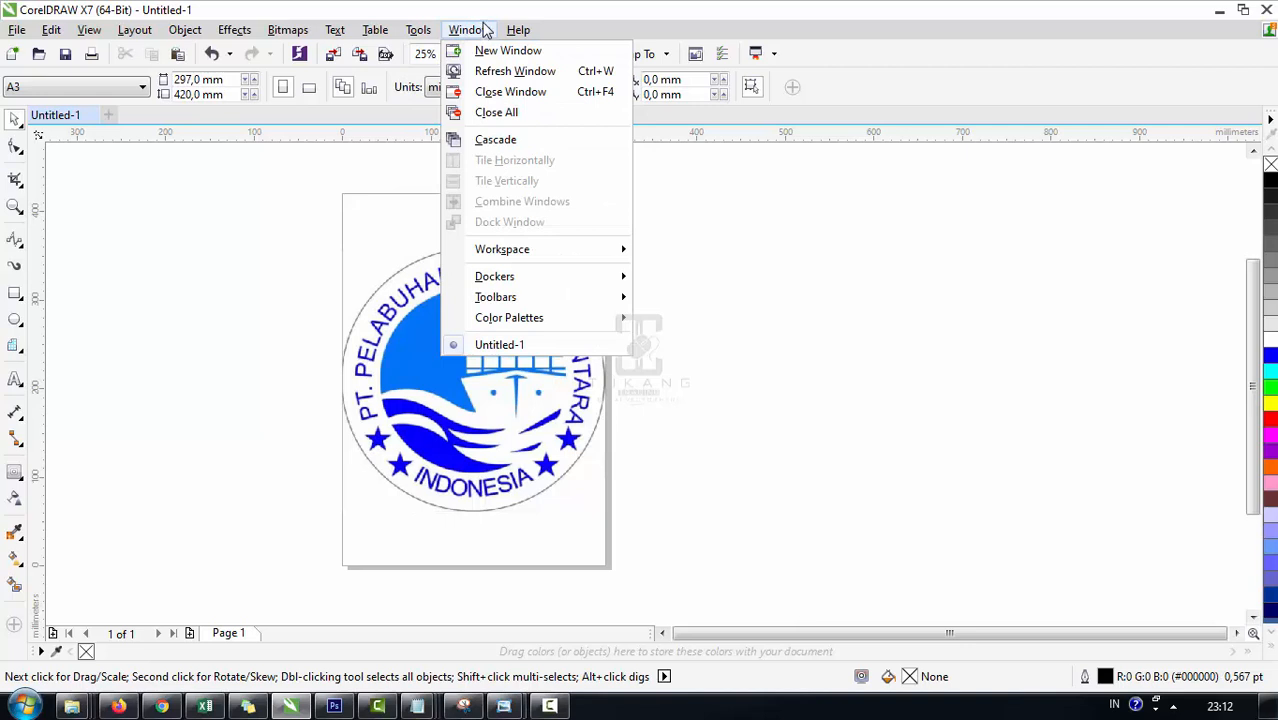
pyautogui.moveTo(528, 281)
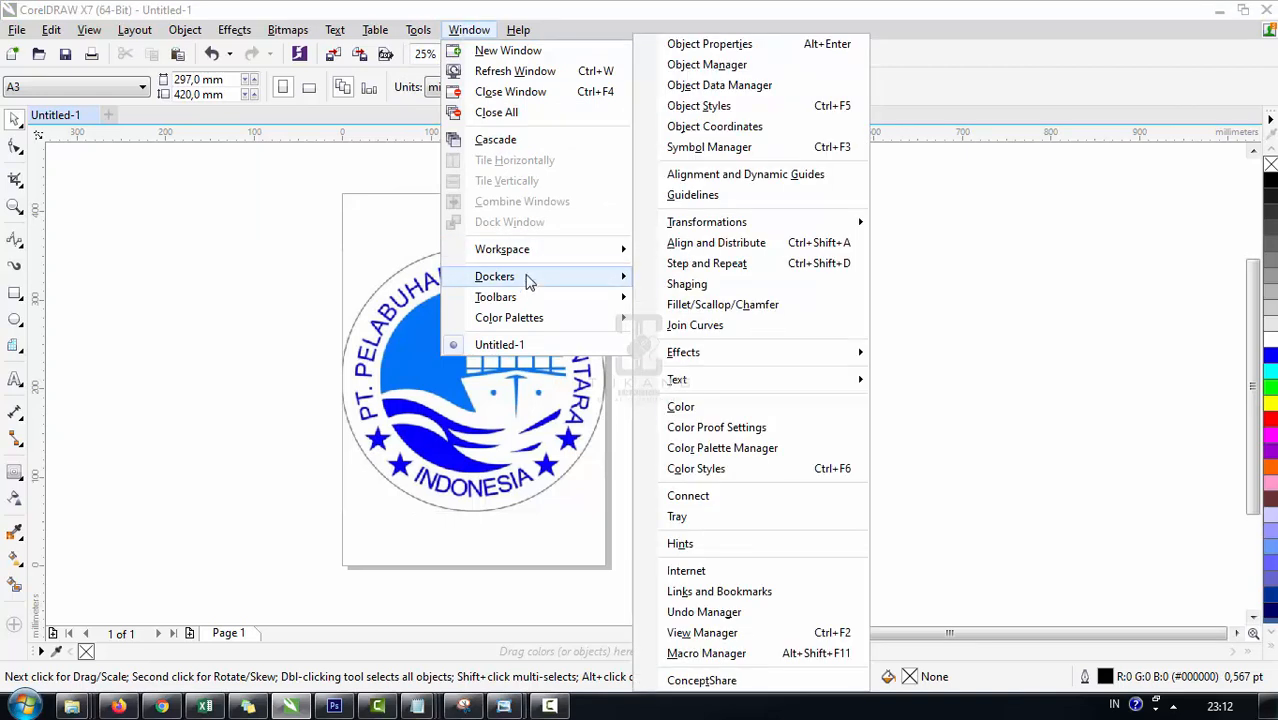
pyautogui.click(708, 65)
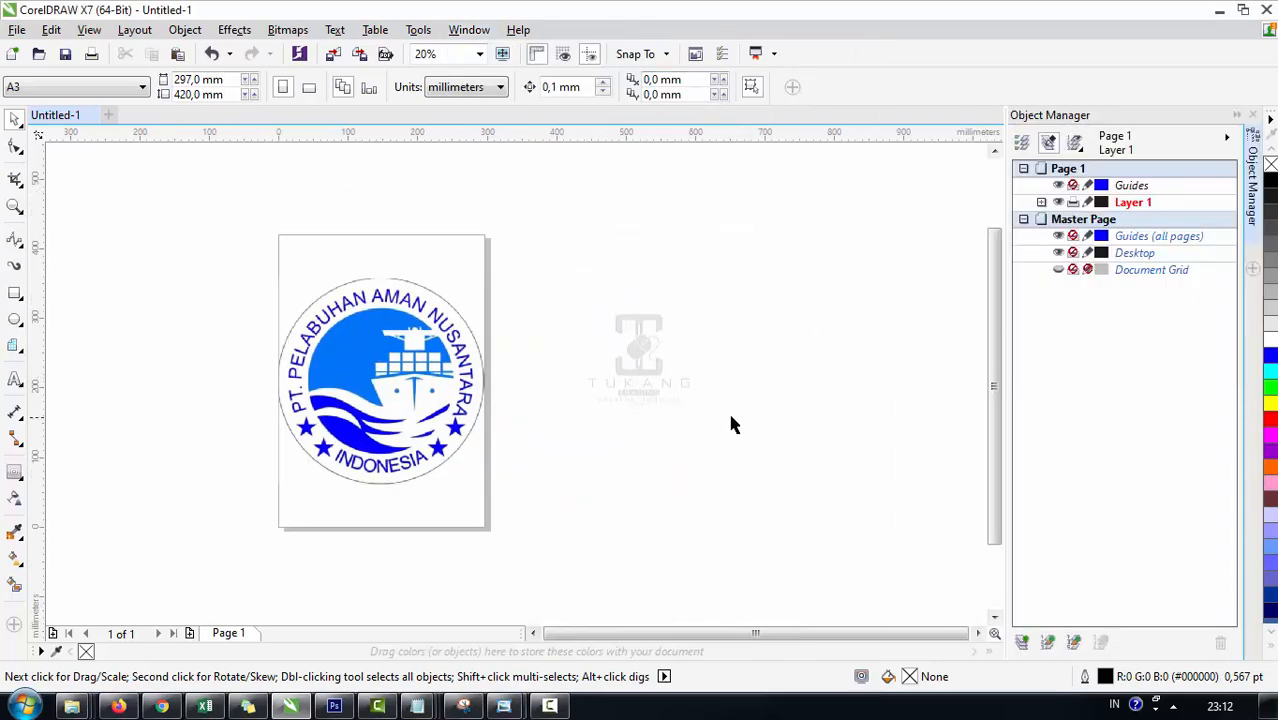
# Step: Save the drawing on the Desktop as a CDR file named "tracing 5"
pyautogui.click(65, 53)
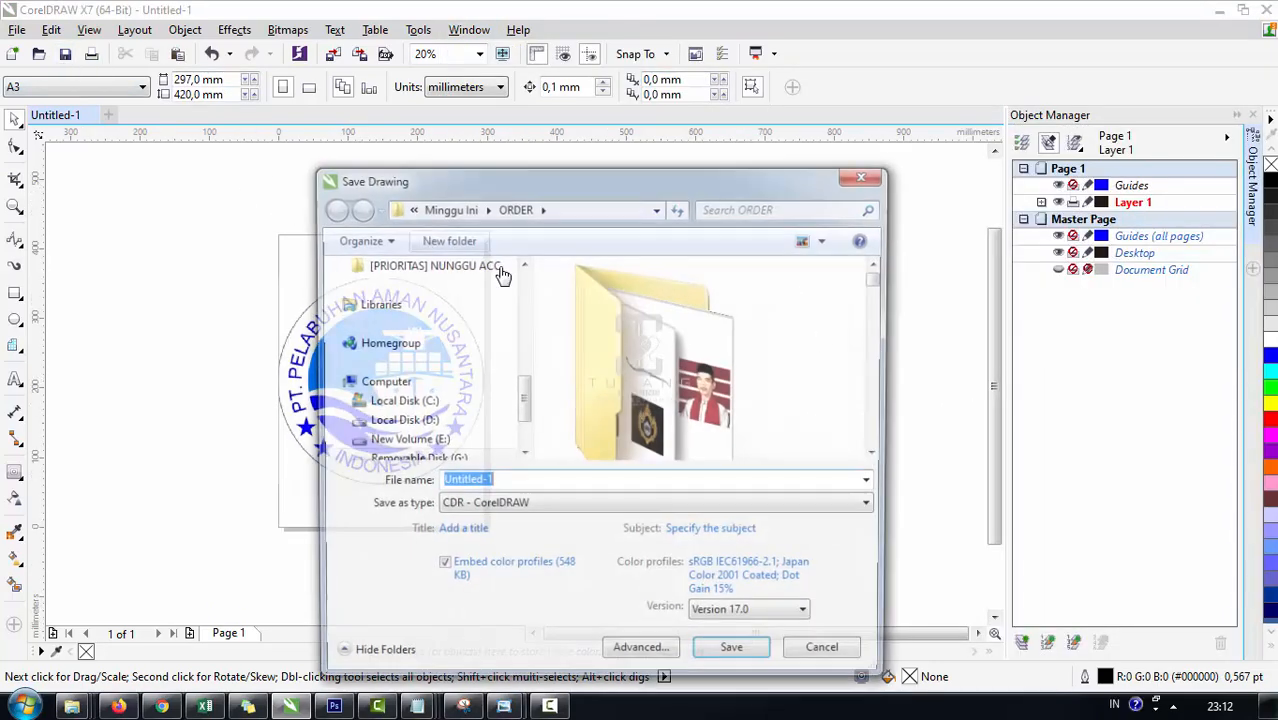
pyautogui.scroll(3, 528, 282)
pyautogui.scroll(3, 523, 274)
pyautogui.click(503, 289)
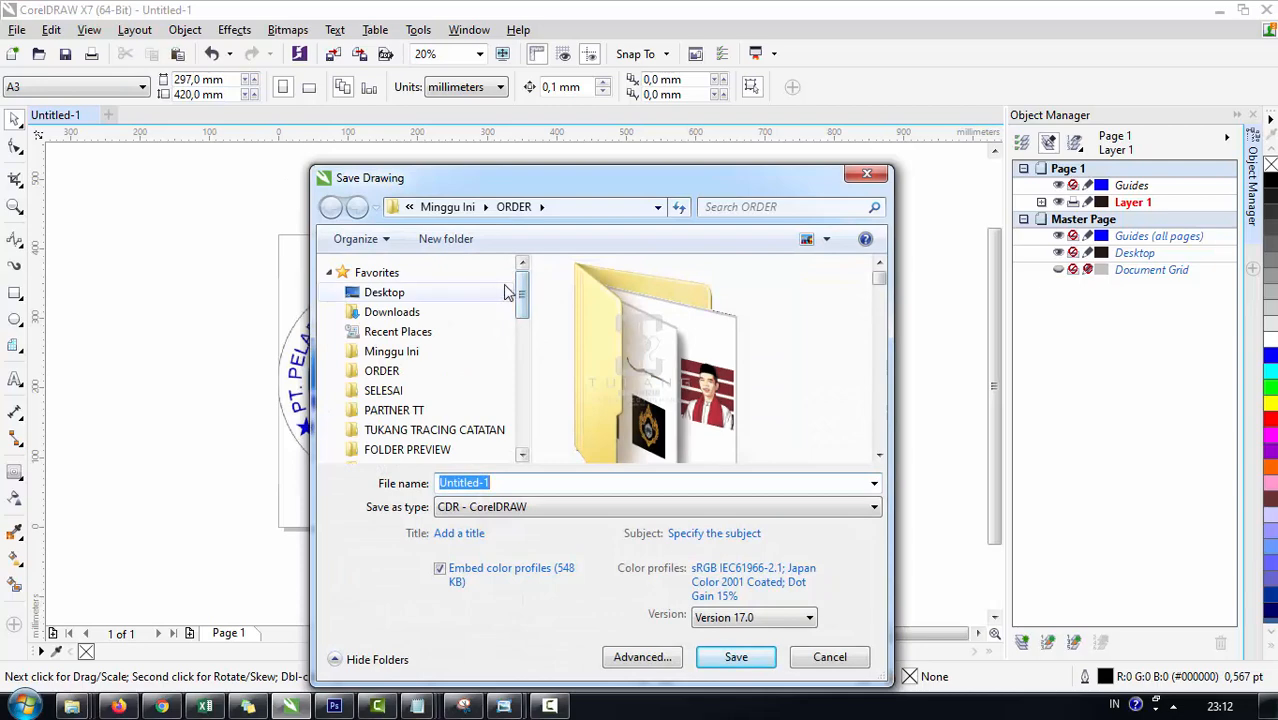
pyautogui.click(548, 483)
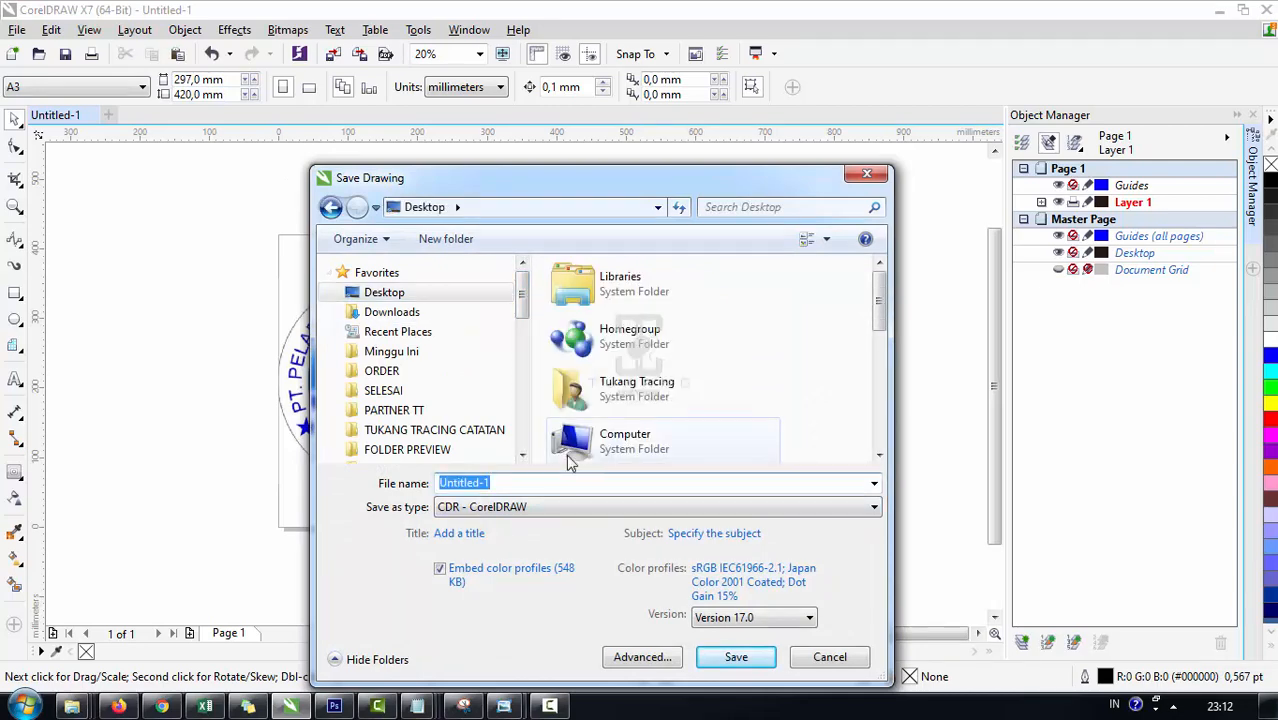
pyautogui.press('BackSpace')
pyautogui.moveTo(656, 190)
pyautogui.mouseDown()
pyautogui.moveTo(622, 171)
pyautogui.moveTo(679, 192)
pyautogui.moveTo(634, 194)
pyautogui.mouseUp()
pyautogui.write('tracin')
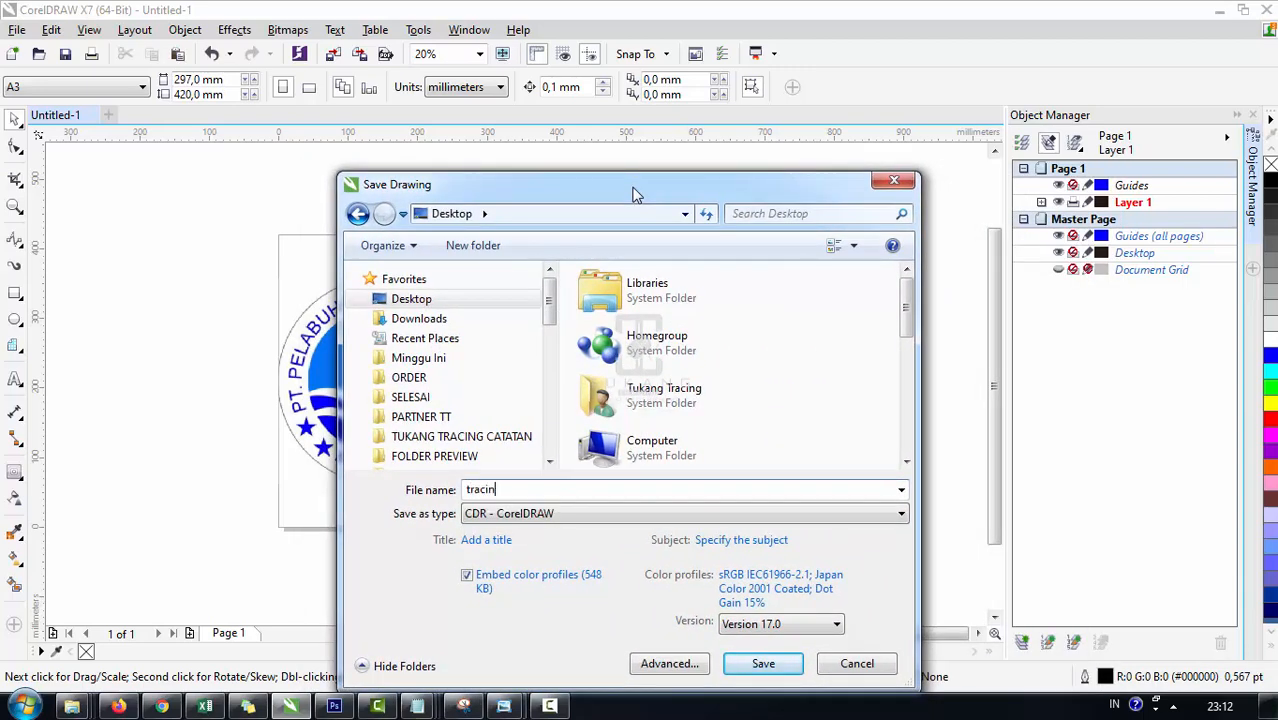
pyautogui.write('g 5')
pyautogui.press('Return')
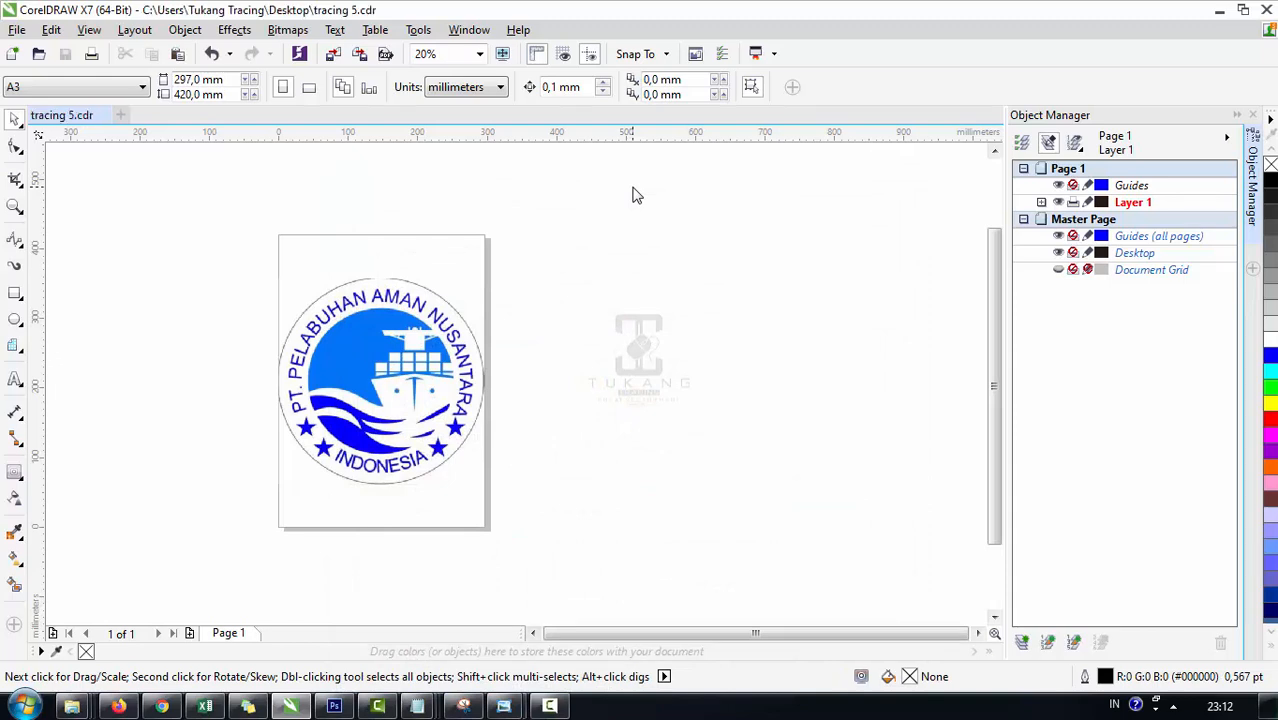
# Step: Lock Layer 1 holding the logo bitmap and add a new layer above it for tracing
pyautogui.click(1041, 202)
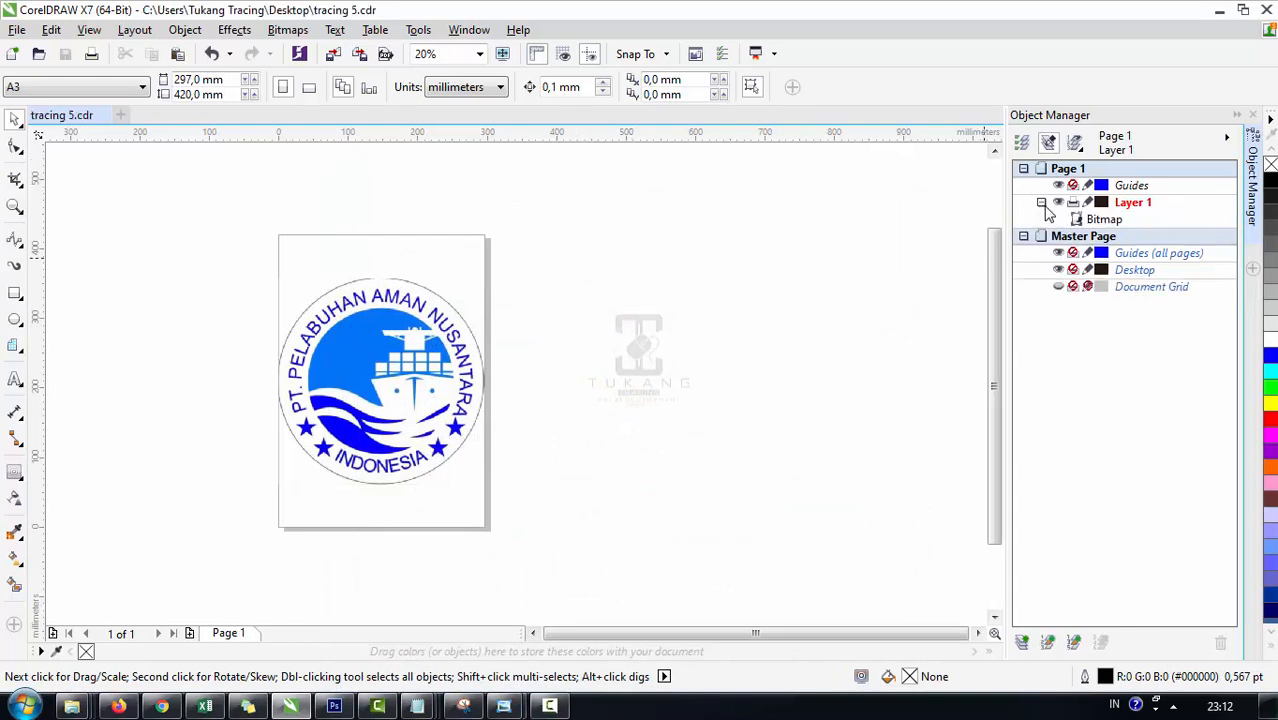
pyautogui.click(1087, 202)
pyautogui.click(1041, 202)
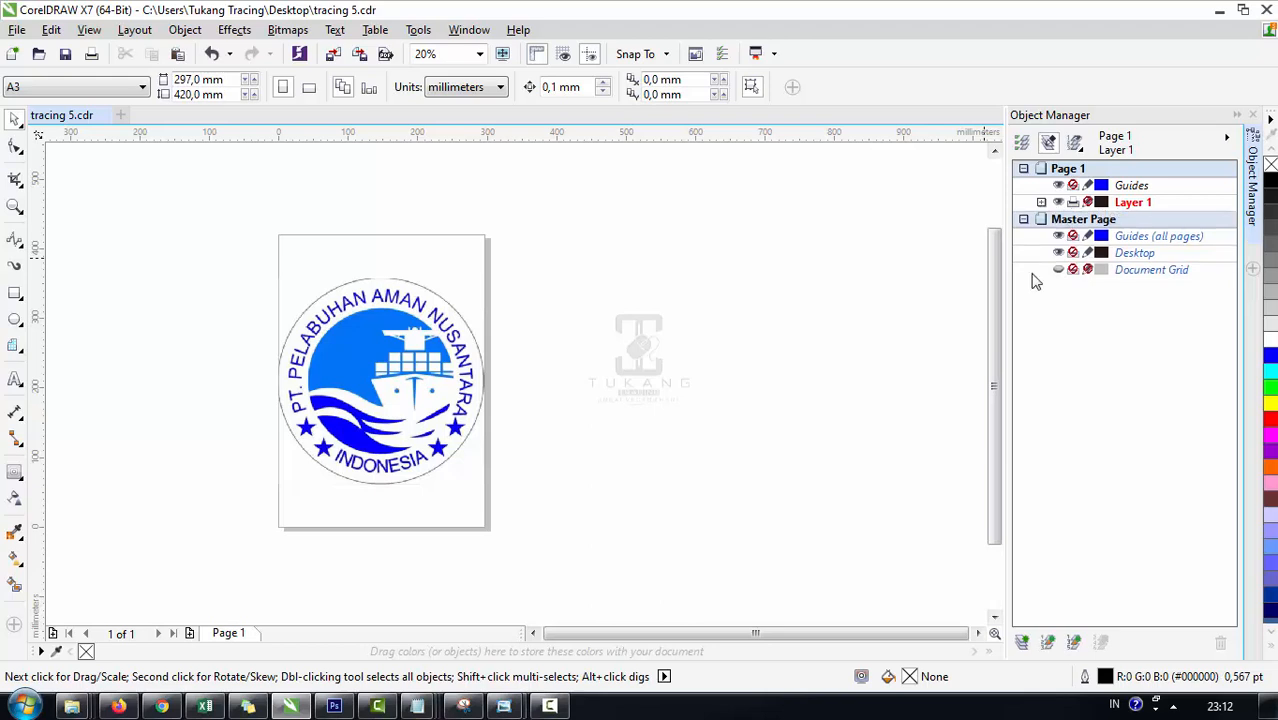
pyautogui.click(1023, 645)
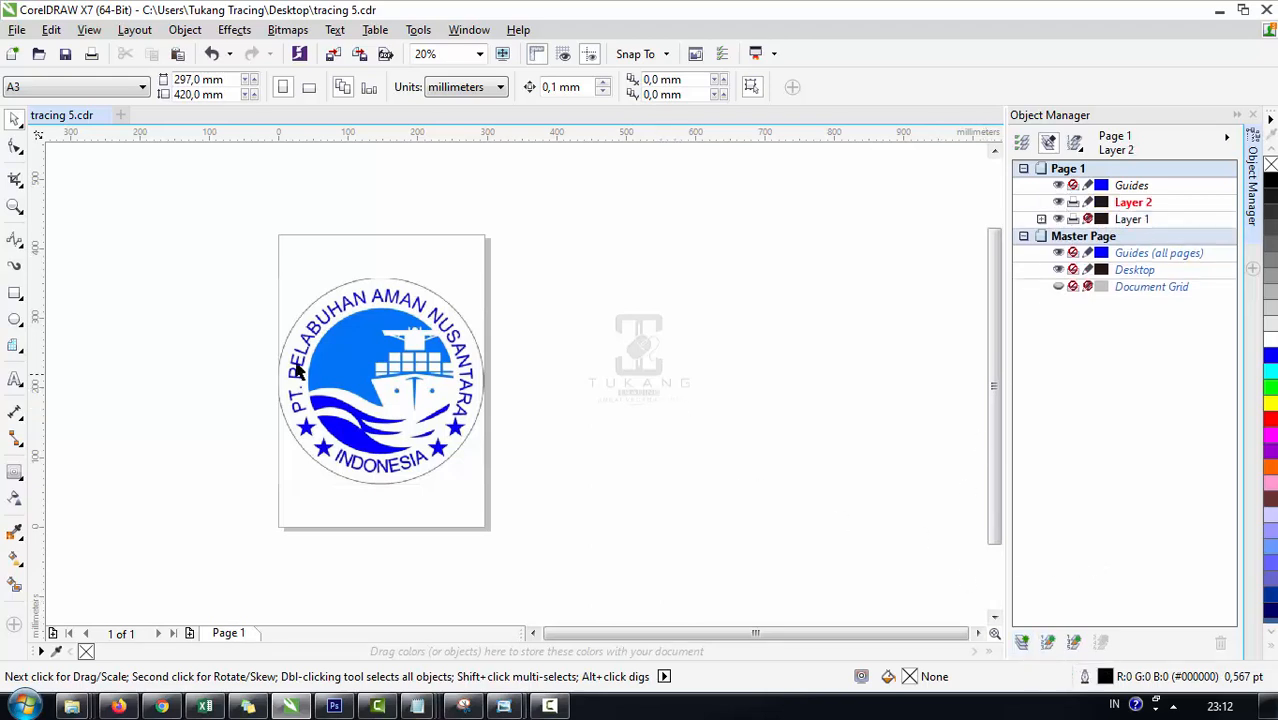
# Step: Activate the Ellipse tool and set the default outline width to Hairline
pyautogui.scroll(2, 383, 360)
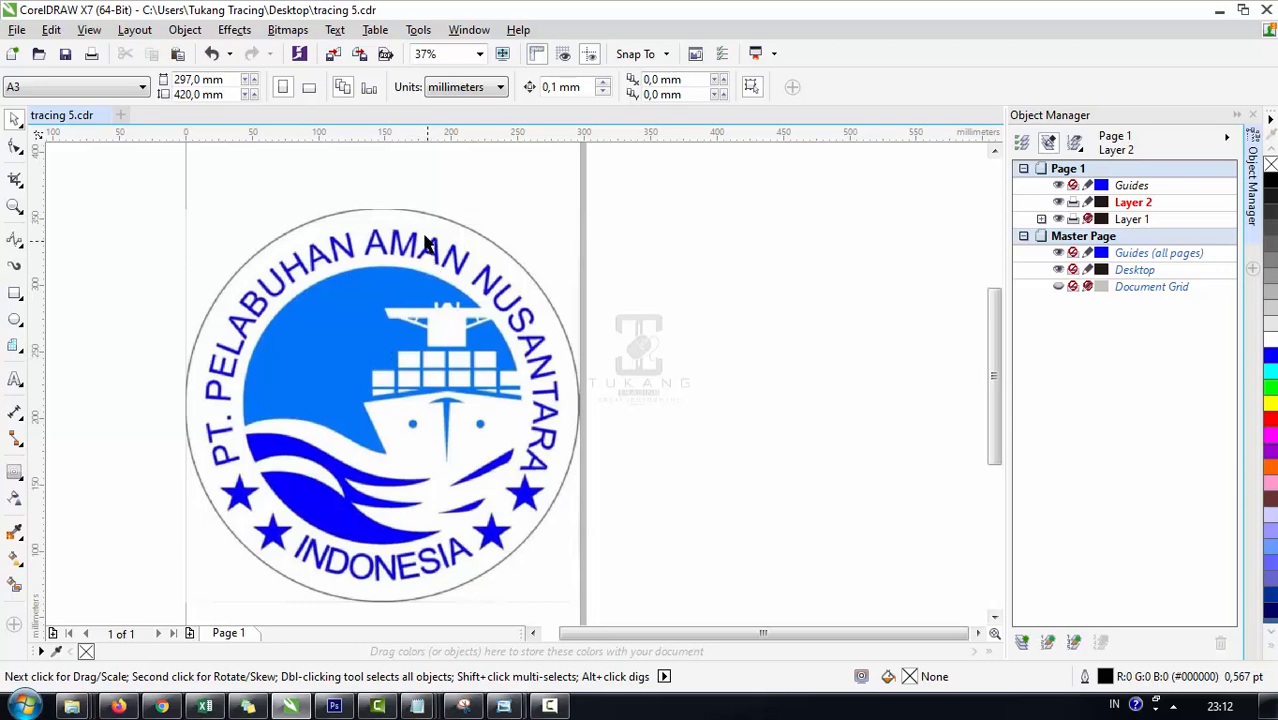
pyautogui.scroll(3, 285, 237)
pyautogui.scroll(-1, 333, 212)
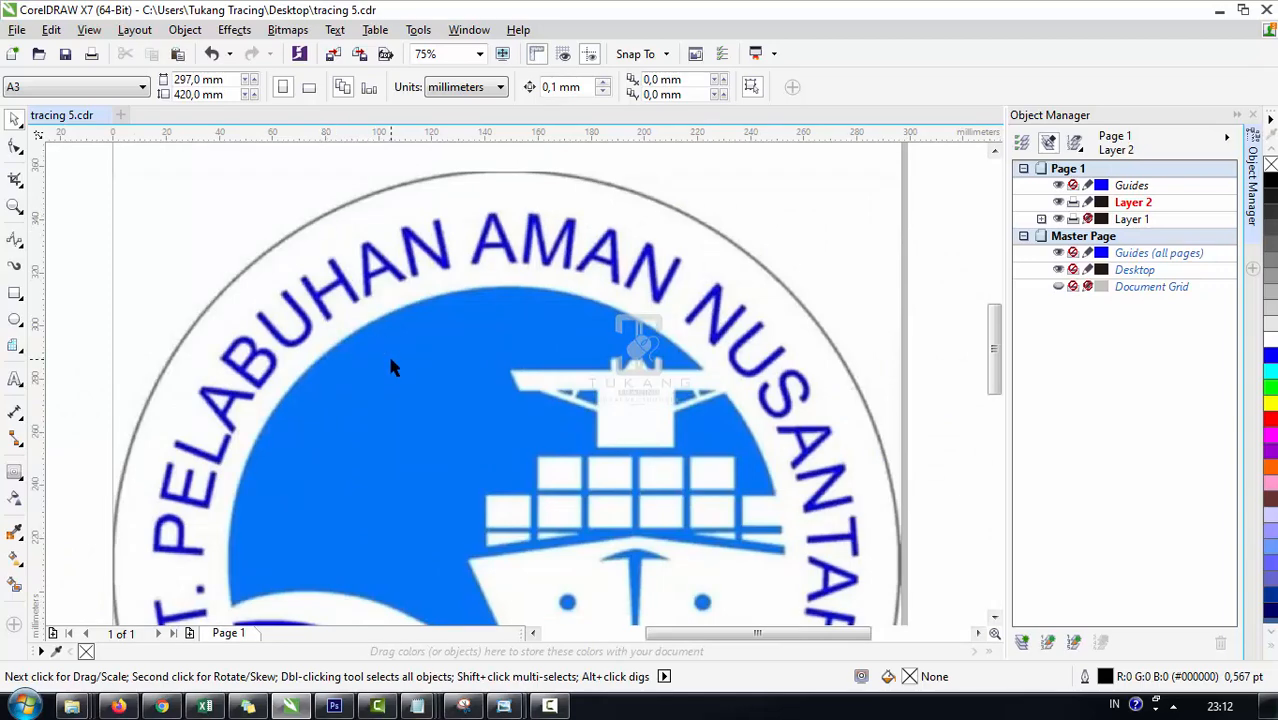
pyautogui.scroll(-1, 391, 364)
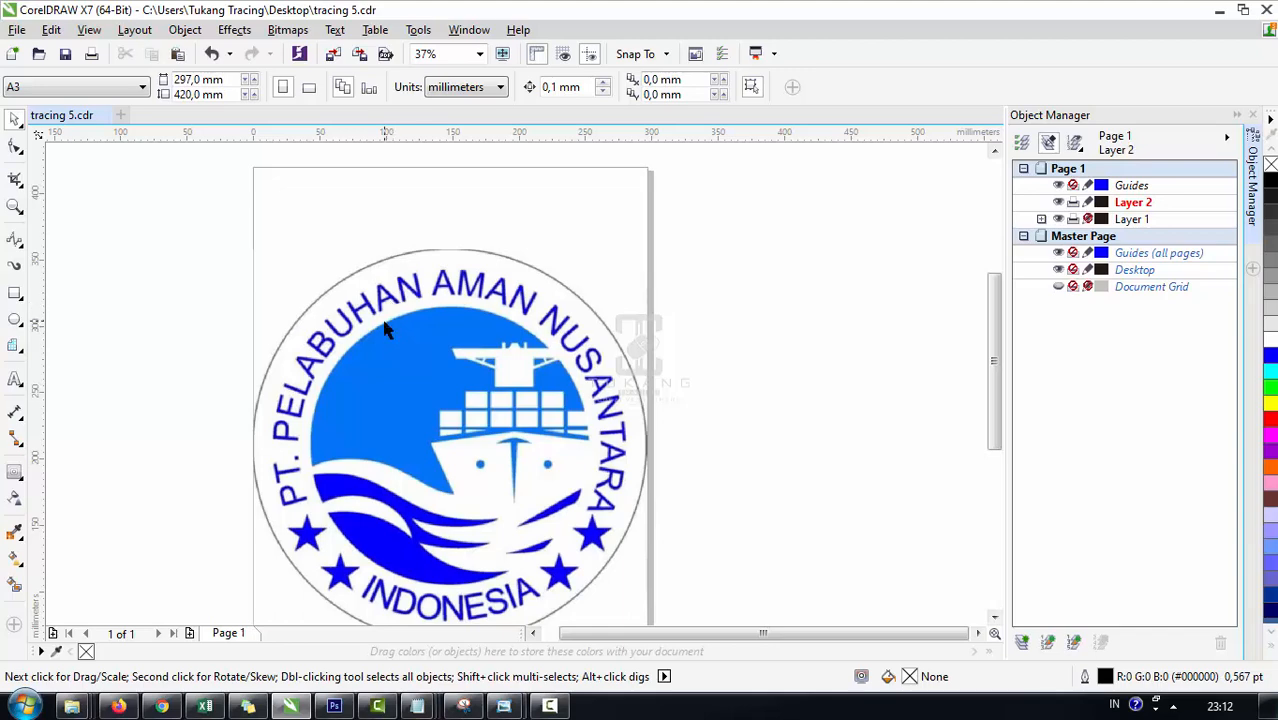
pyautogui.click(13, 322)
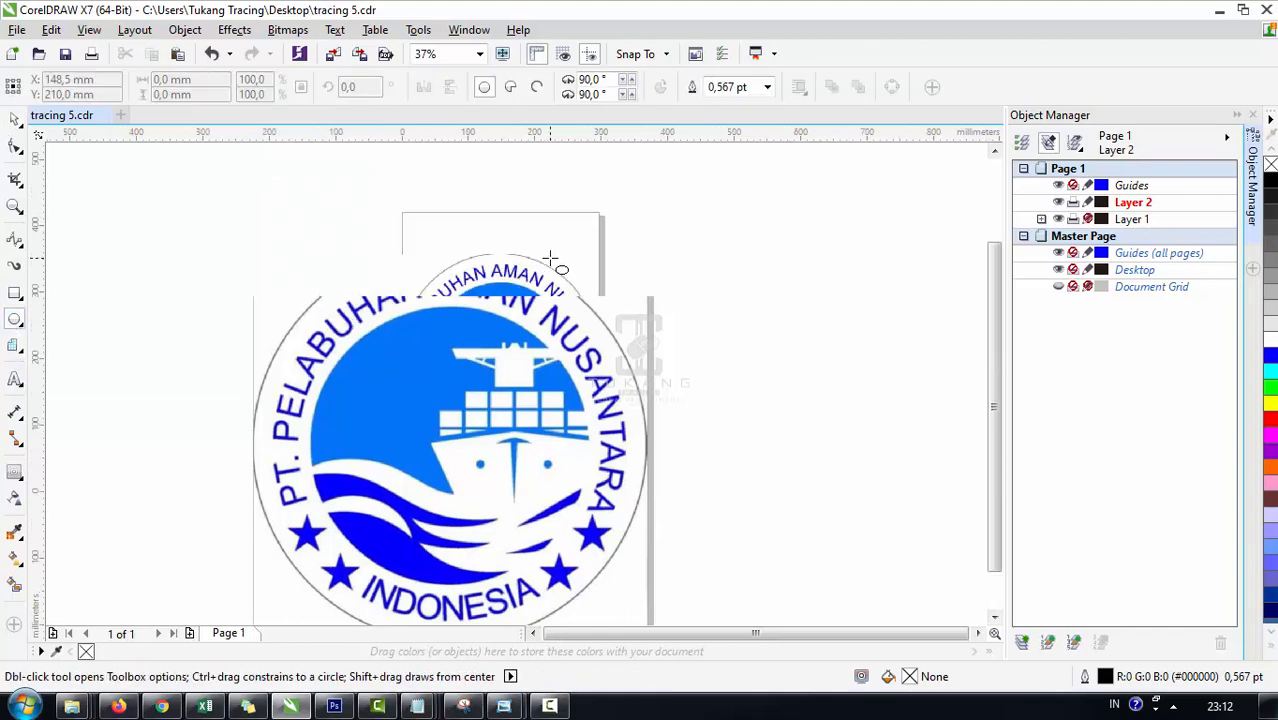
pyautogui.moveTo(344, 218)
pyautogui.mouseDown()
pyautogui.moveTo(438, 310)
pyautogui.moveTo(348, 222)
pyautogui.mouseUp()
pyautogui.hotkey('ctrl', 'z')
pyautogui.click(767, 87)
pyautogui.click(756, 122)
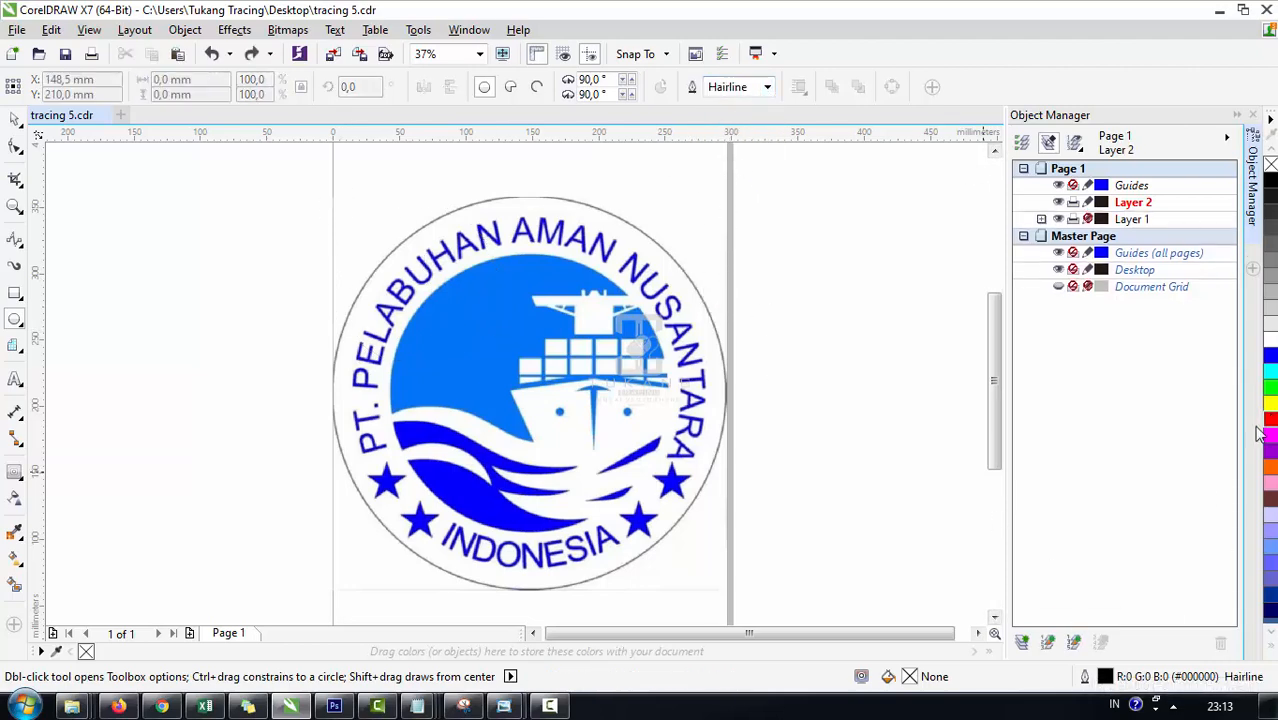
# Step: Set the default outline color to pure green (#00FF00)
pyautogui.doubleClick(1106, 679)
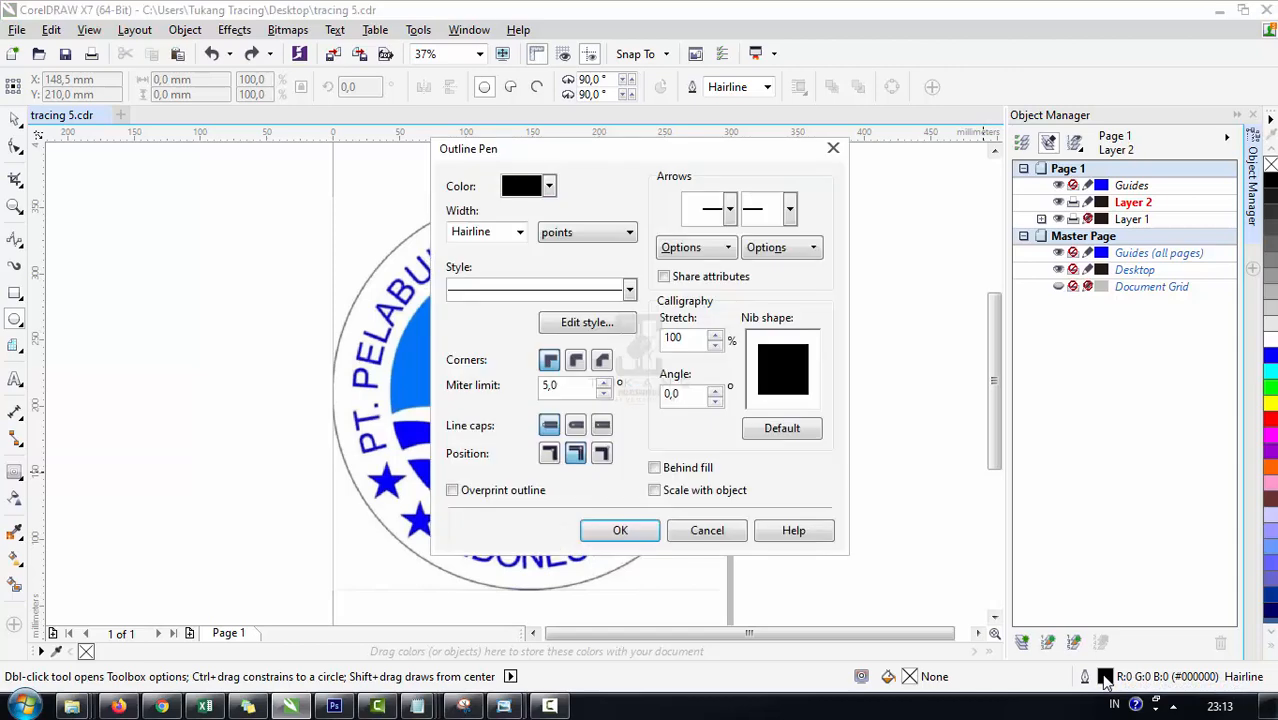
pyautogui.click(548, 186)
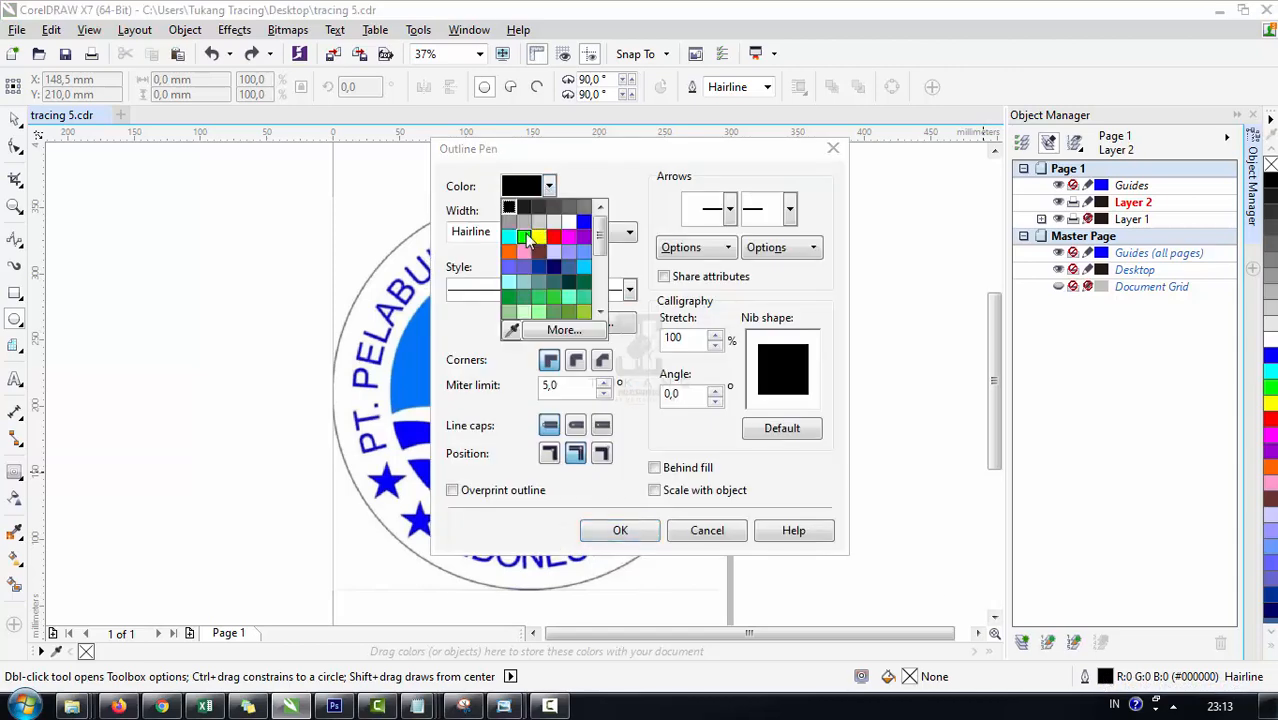
pyautogui.click(523, 236)
pyautogui.click(518, 187)
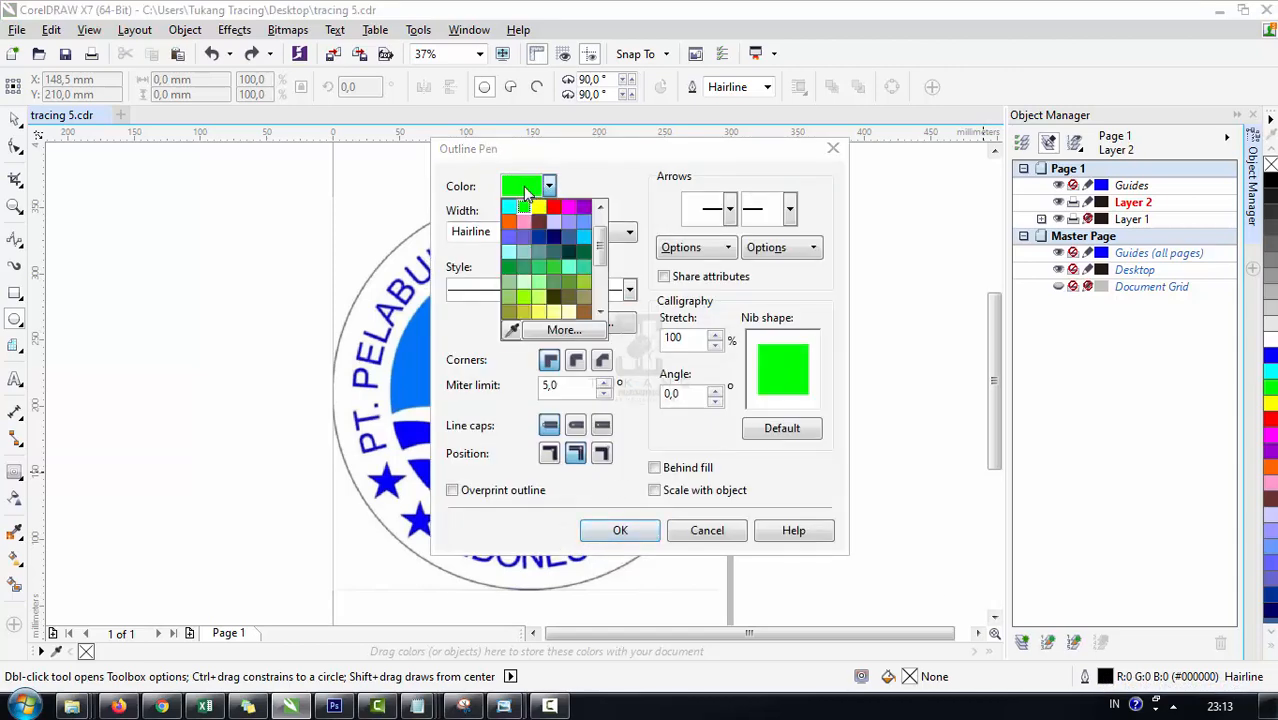
pyautogui.click(532, 188)
pyautogui.click(621, 531)
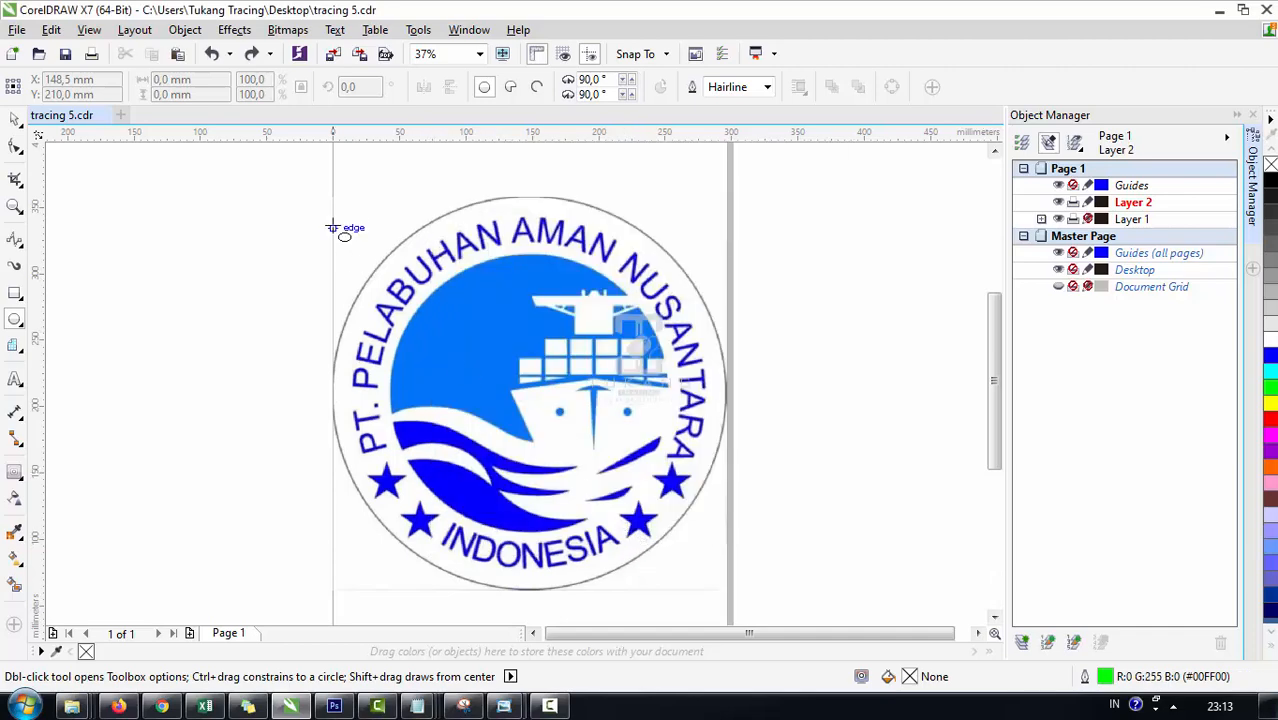
# Step: Draw a circle about 296 mm in diameter and move it onto the logo's outer ring
pyautogui.moveTo(328, 173); pyautogui.dragTo(690, 575)
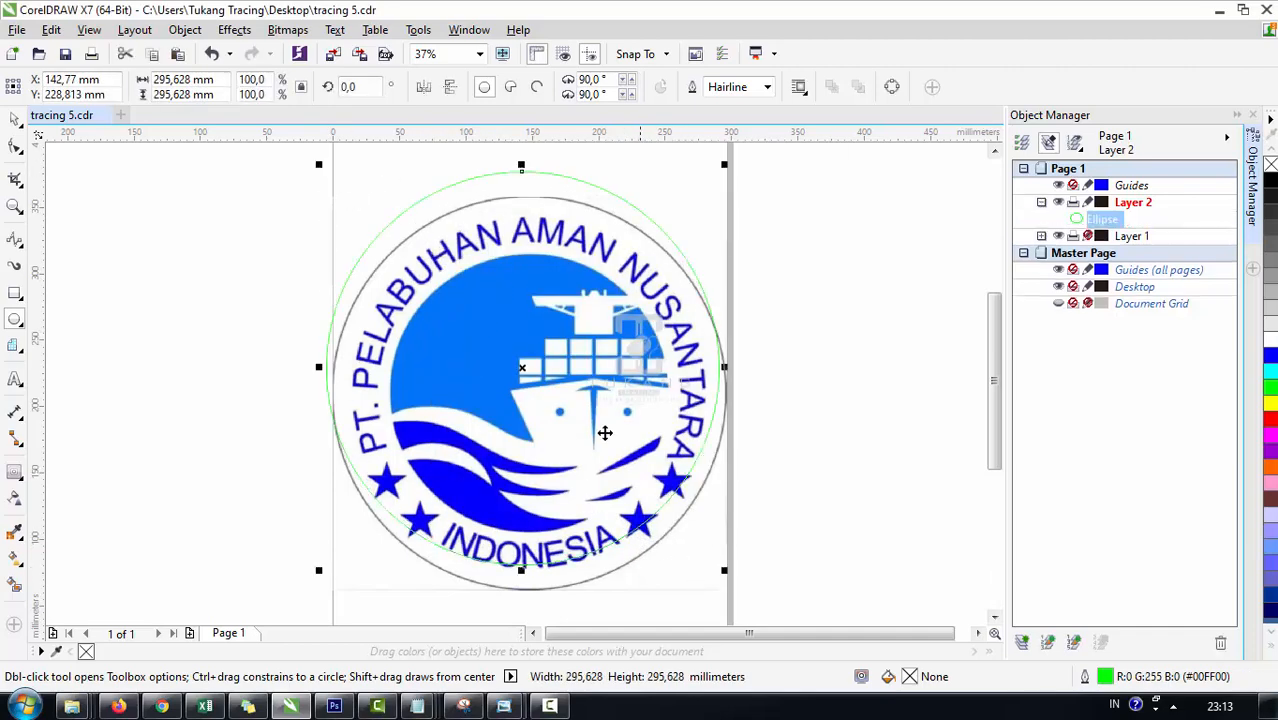
pyautogui.press('space')
pyautogui.scroll(2, 465, 262)
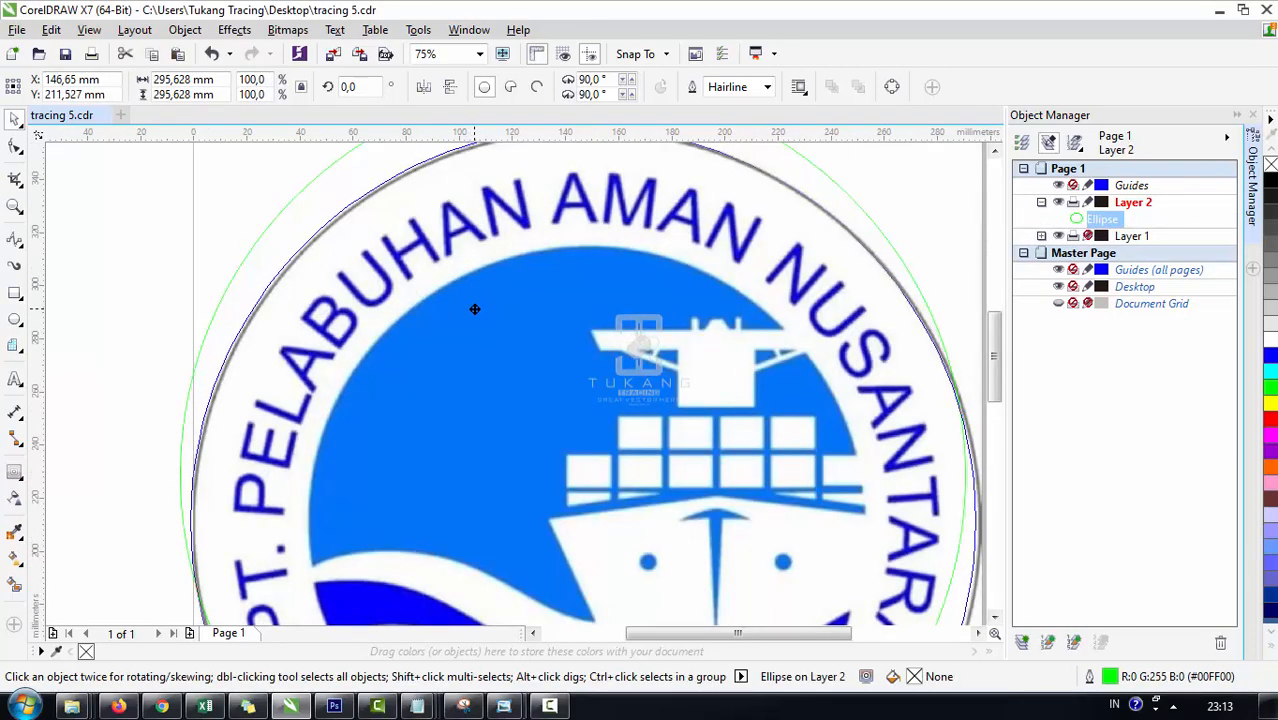
pyautogui.scroll(-2, 473, 309)
pyautogui.scroll(2, 558, 389)
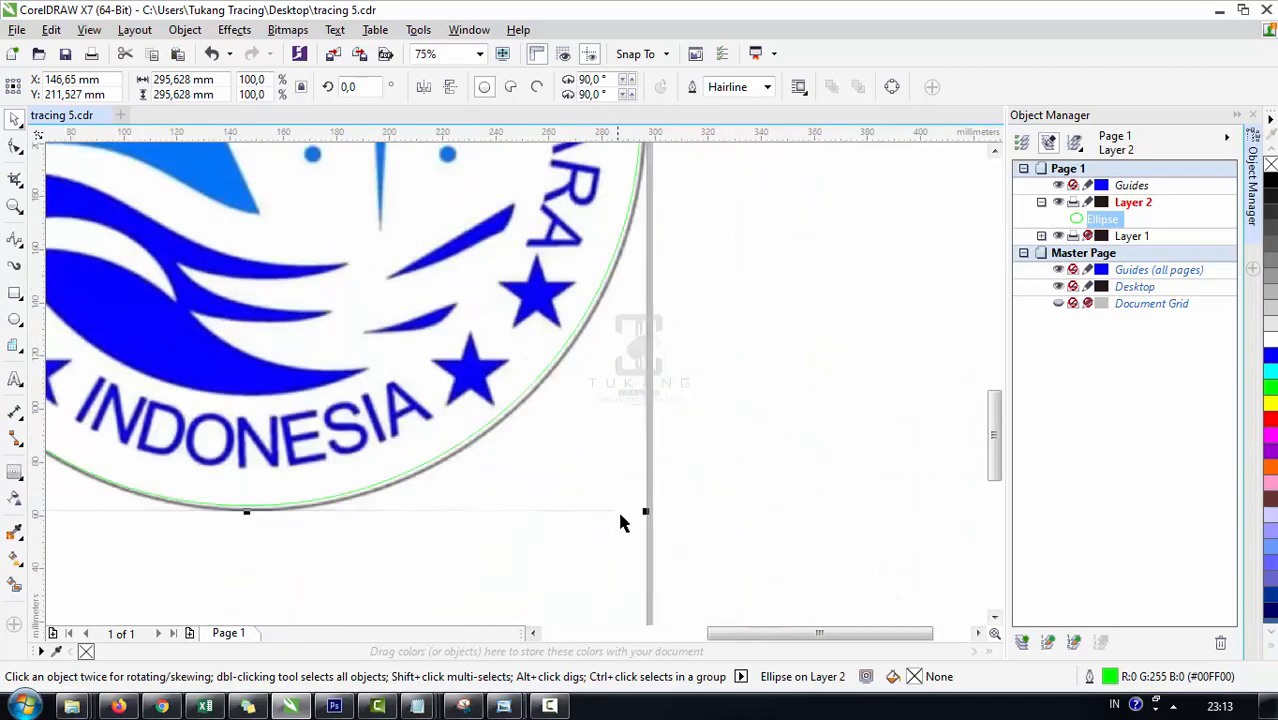
# Step: Enlarge the circle to about 298 mm in diameter and nudge it to match the logo's outer ring
pyautogui.moveTo(648, 514); pyautogui.dragTo(651, 515)
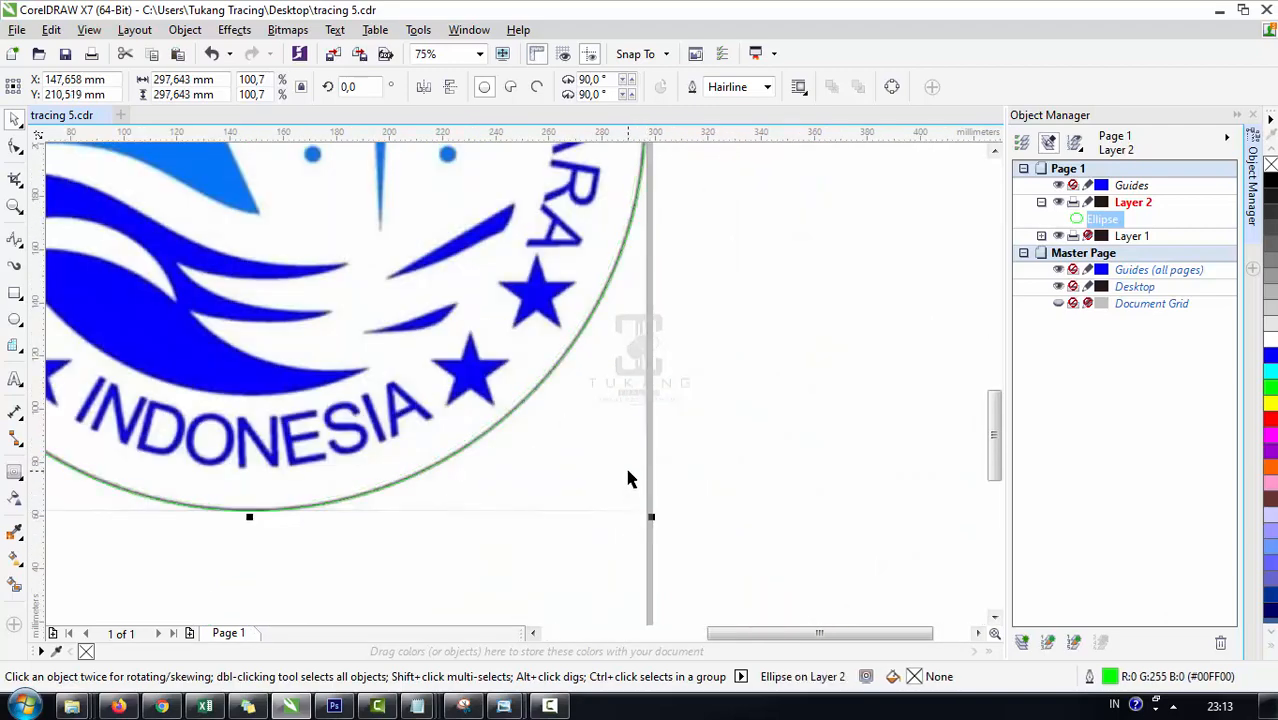
pyautogui.scroll(-2, 630, 470)
pyautogui.scroll(3, 634, 362)
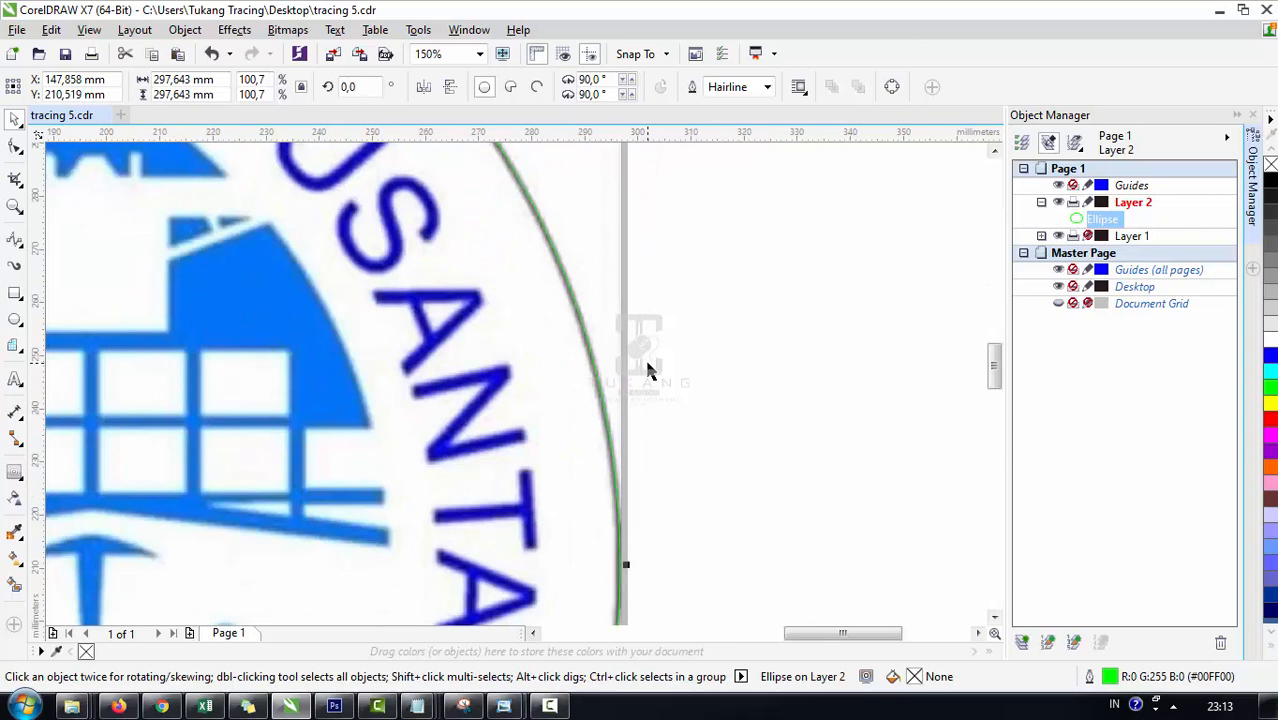
# Step: Check the green circle against every side of the logo's outer ring and nudge it into alignment
pyautogui.scroll(-2, 655, 352)
pyautogui.scroll(2, 271, 465)
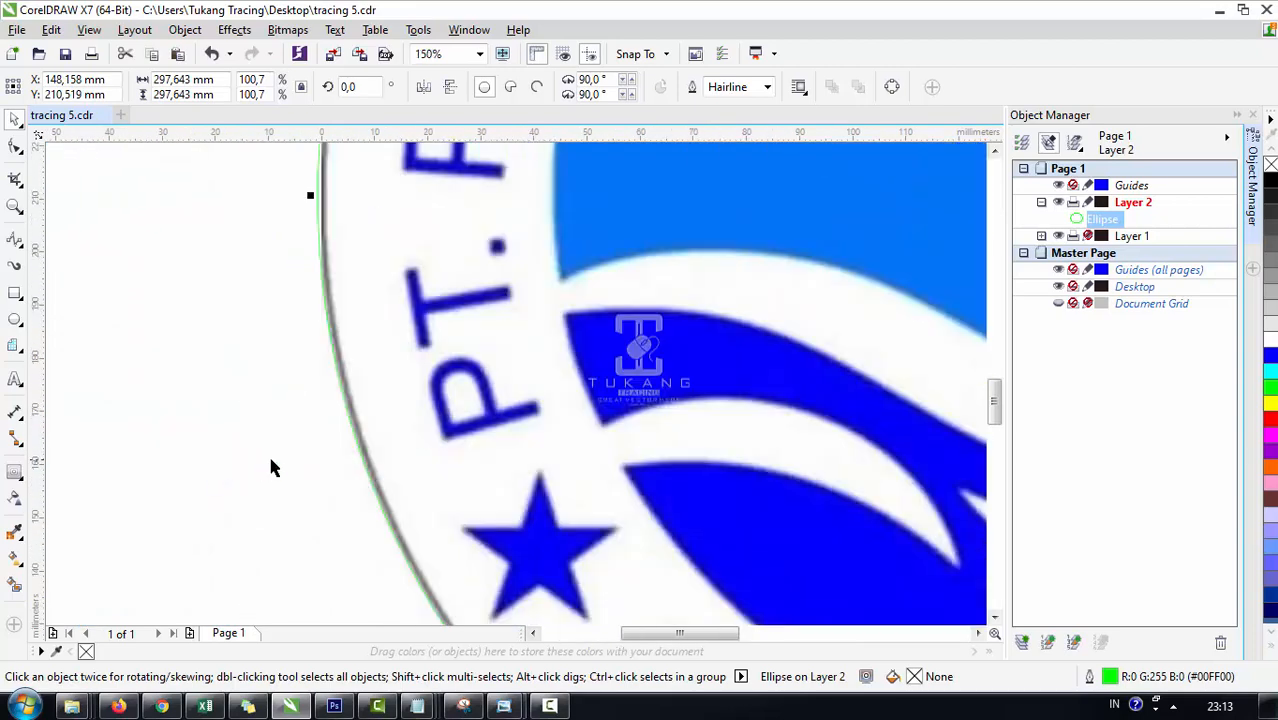
pyautogui.scroll(-2, 343, 463)
pyautogui.scroll(2, 449, 226)
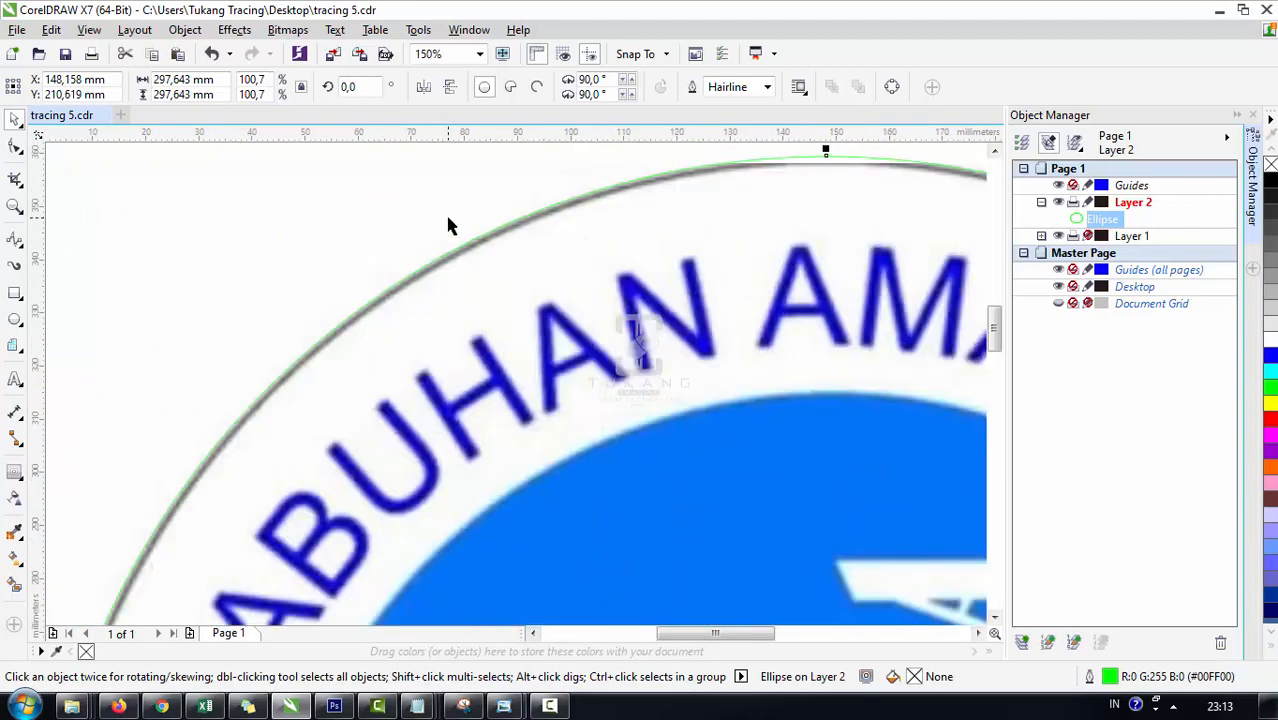
pyautogui.scroll(-2, 445, 230)
pyautogui.scroll(2, 556, 575)
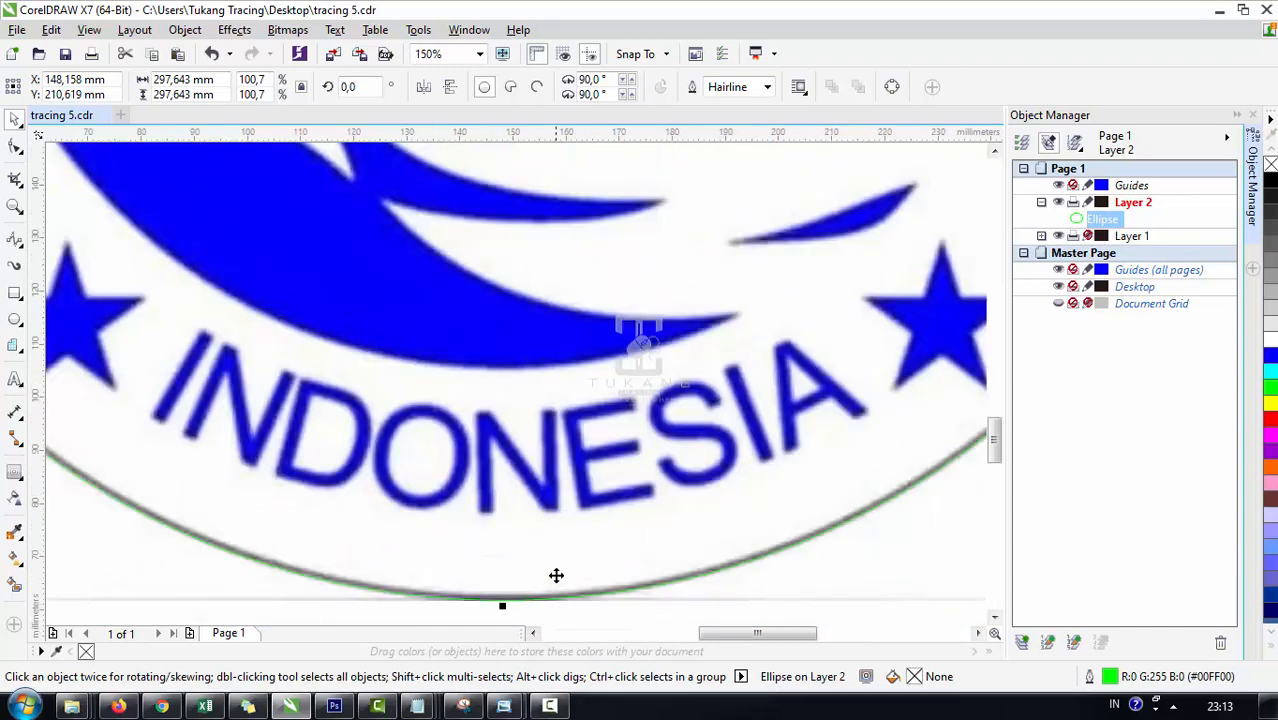
pyautogui.scroll(-2, 515, 335)
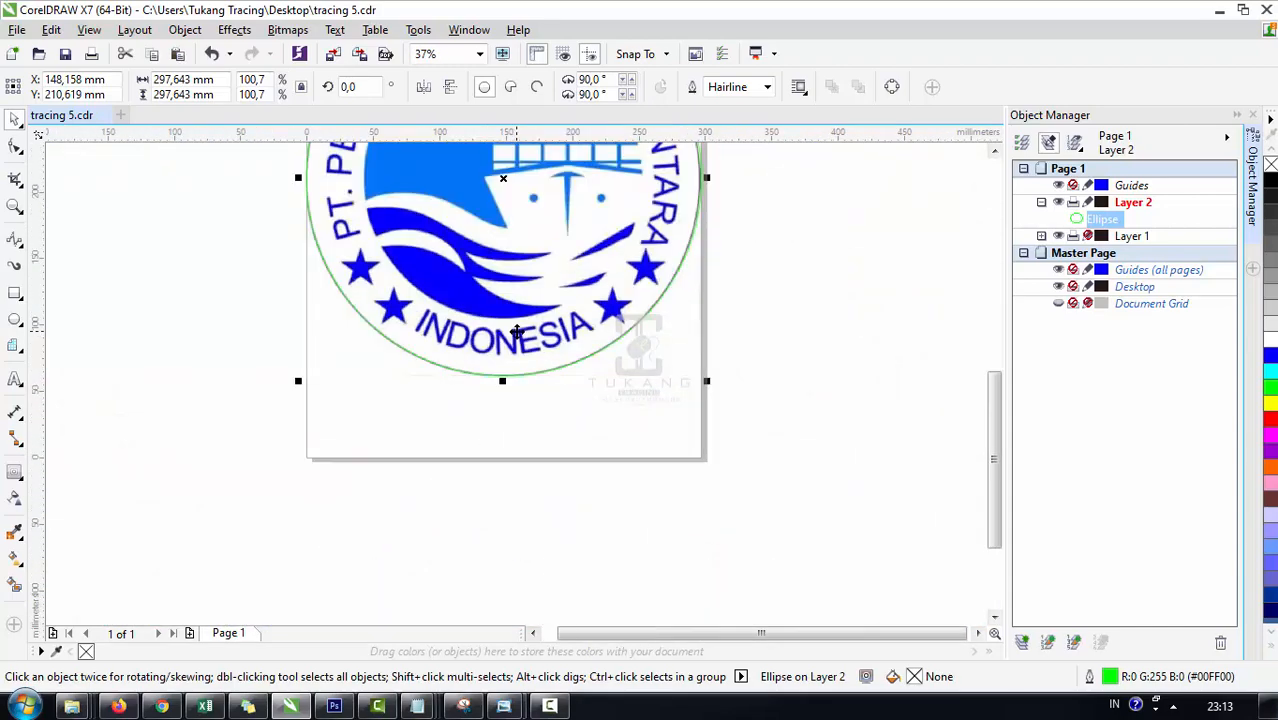
pyautogui.scroll(-2, 517, 333)
pyautogui.scroll(2, 570, 271)
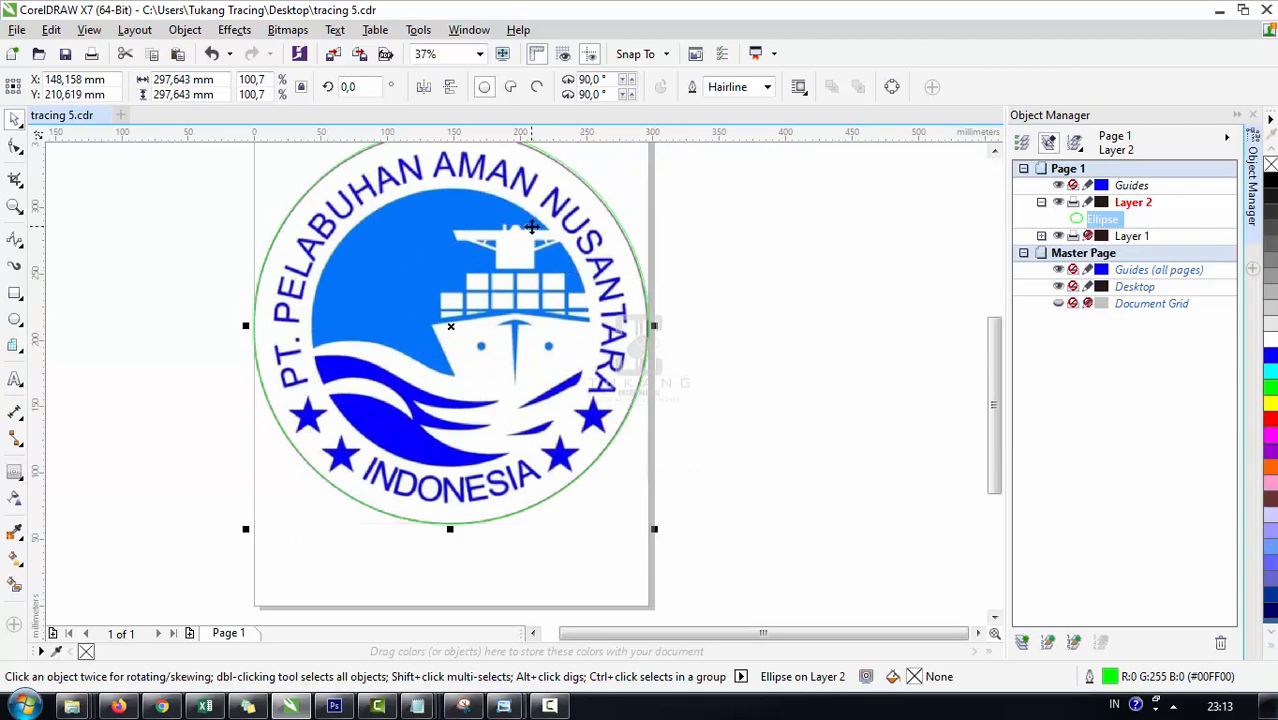
pyautogui.scroll(3, 430, 262)
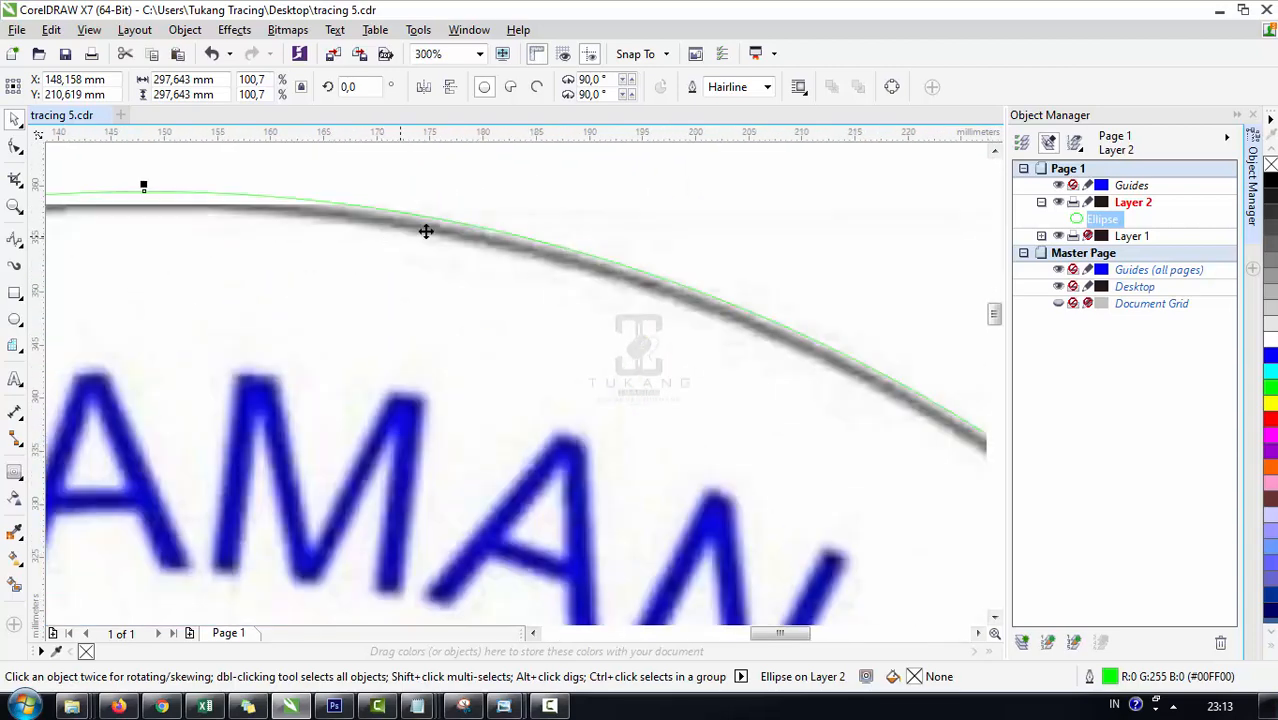
# Step: Duplicate the outer-ring circle in place and shrink the copy concentrically to about 294.4 mm in diameter along the ring's inner edge
pyautogui.scroll(-2, 426, 231)
pyautogui.hotkey('ctrl', 'c')
pyautogui.hotkey('ctrl', 'v')
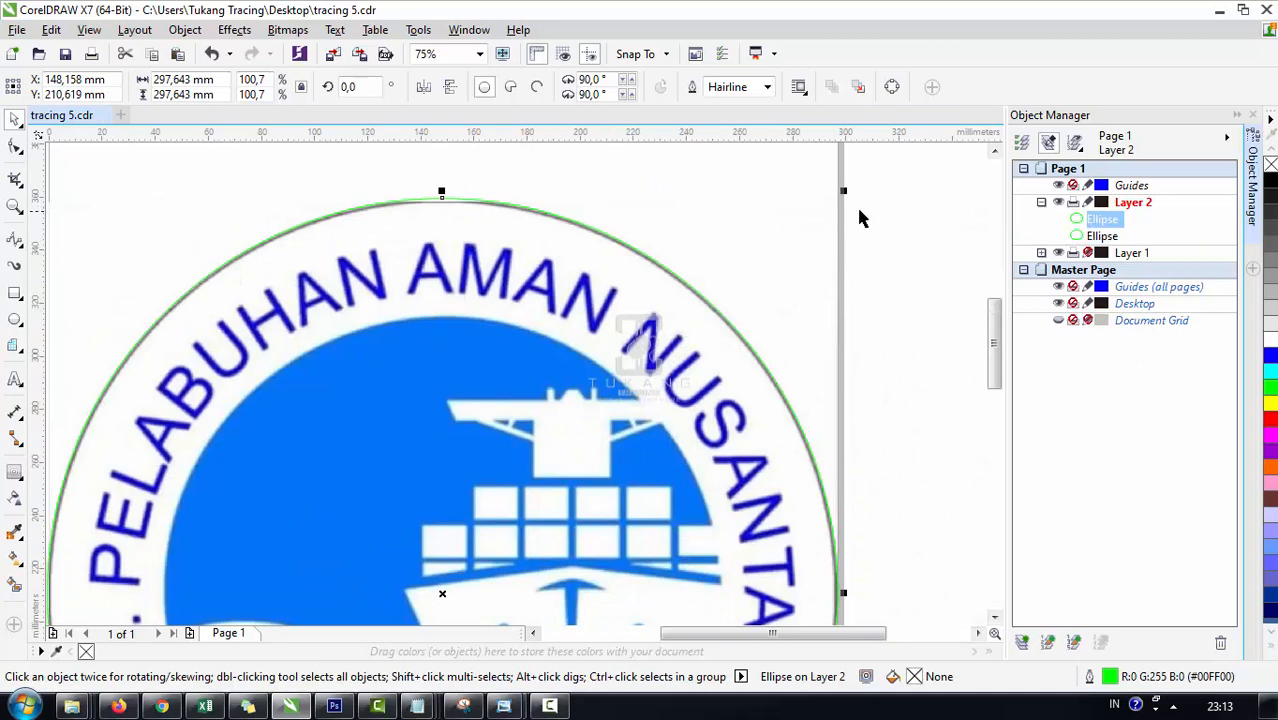
pyautogui.moveTo(843, 190); pyautogui.dragTo(844, 200)
pyautogui.scroll(3, 833, 208)
pyautogui.scroll(2, 768, 263)
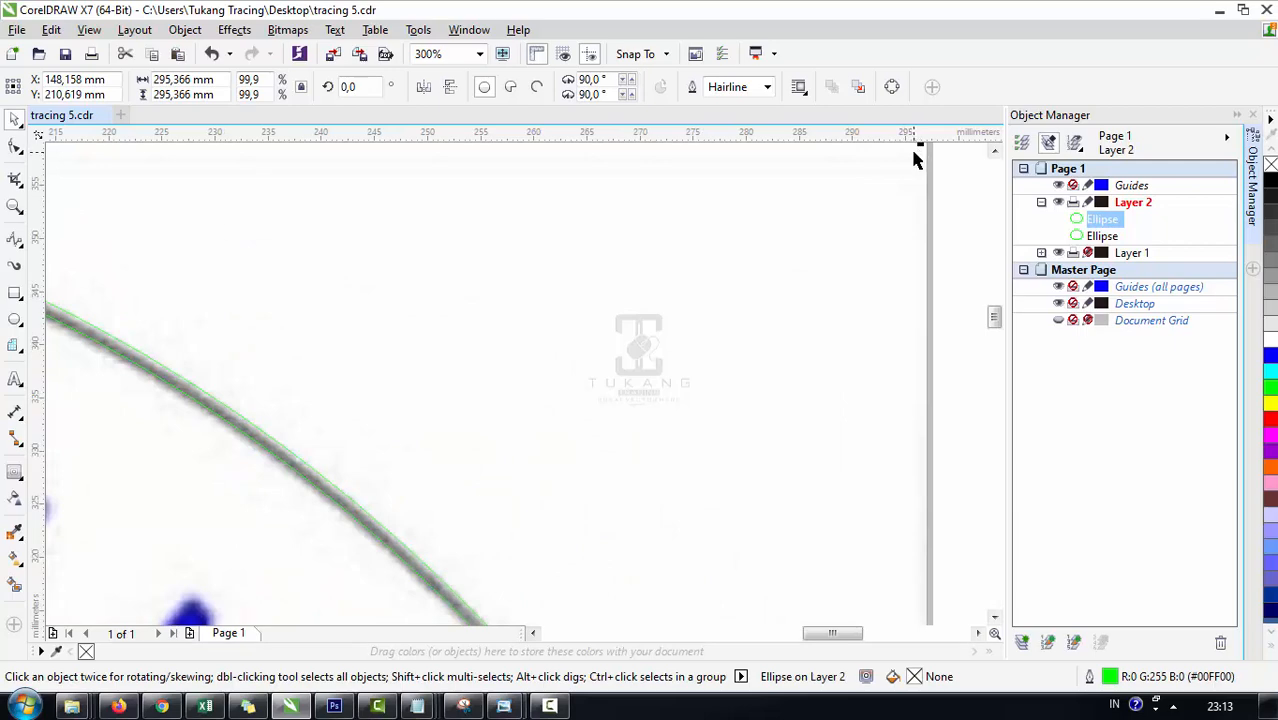
pyautogui.moveTo(919, 143); pyautogui.dragTo(909, 170)
pyautogui.scroll(-4, 808, 222)
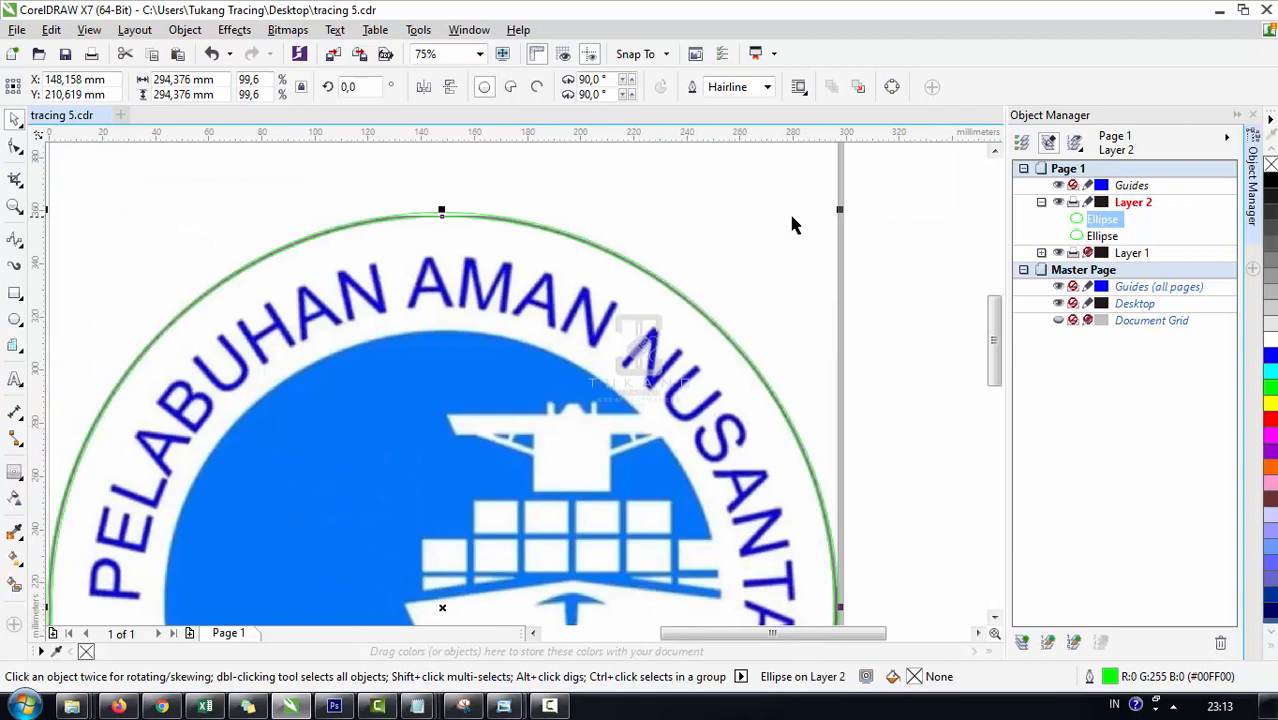
# Step: Duplicate the ring's inner circle and shrink the copy concentrically to about 208 mm in diameter around the blue disc
pyautogui.press('KP_Add')
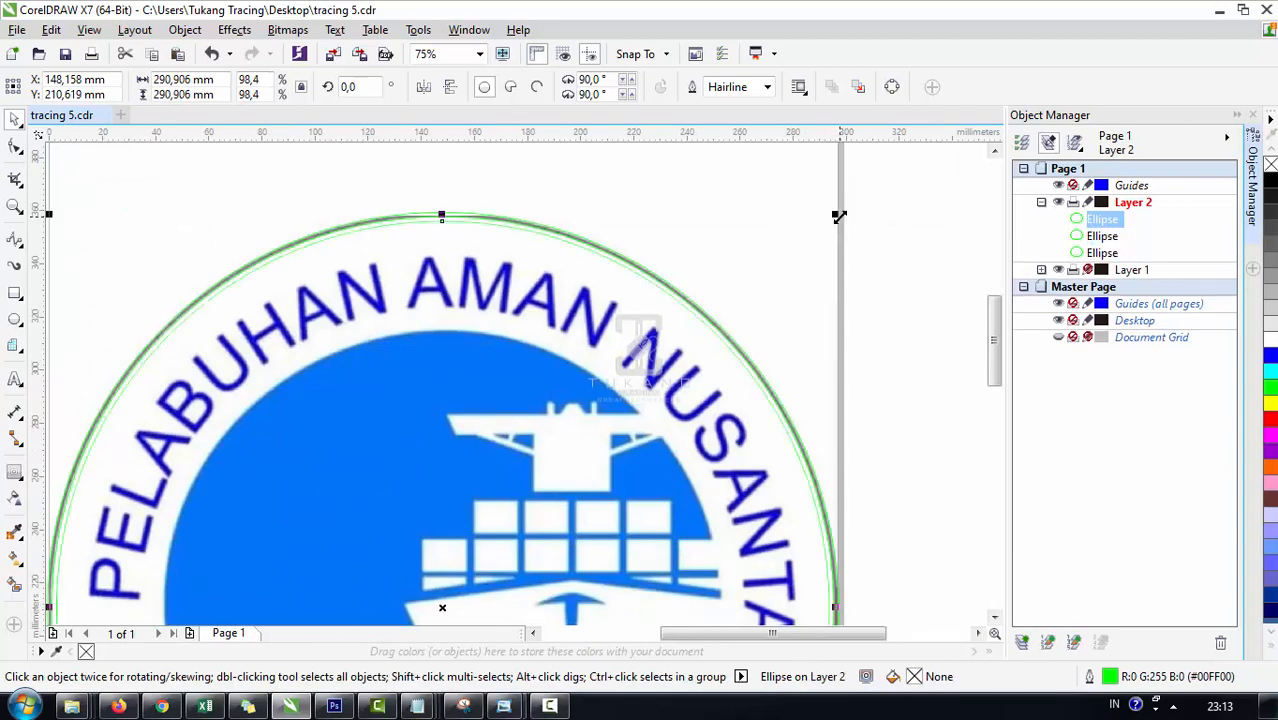
pyautogui.moveTo(839, 211); pyautogui.dragTo(773, 326)
pyautogui.click(892, 288)
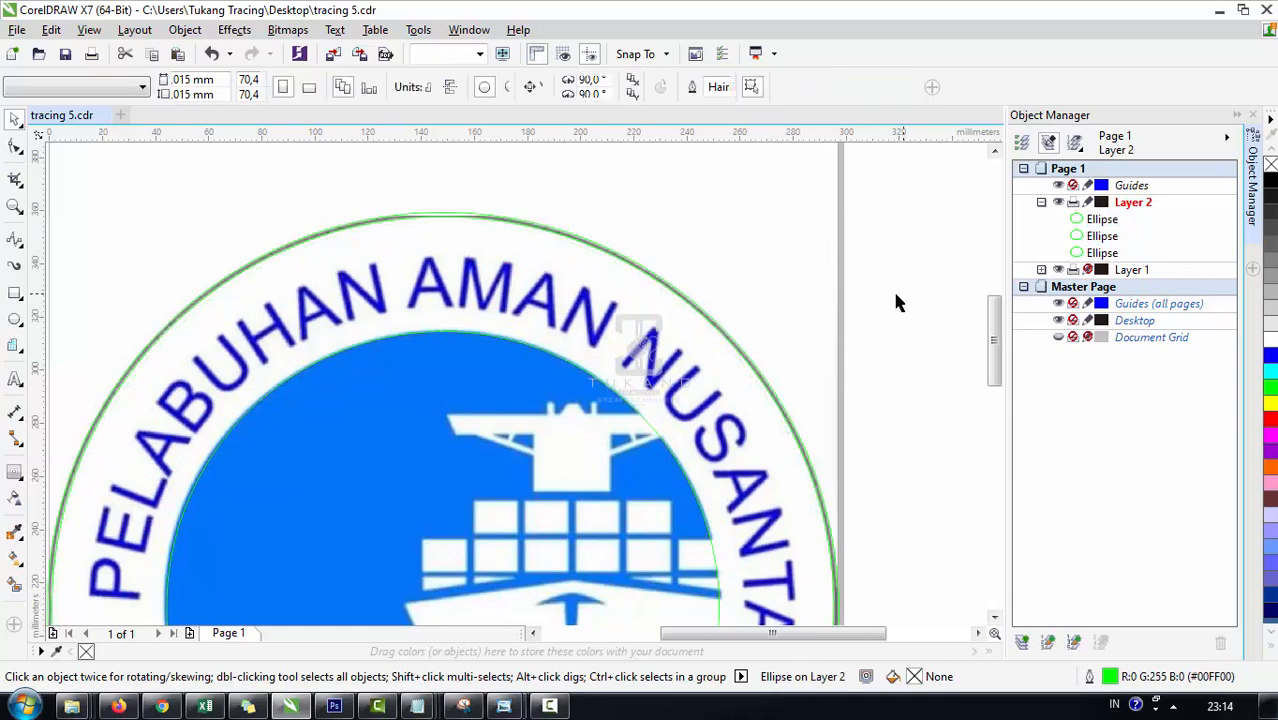
# Step: Stretch the blue disc's circle downward to about 209 mm high so it meets the disc's lower edge
pyautogui.click(595, 425)
pyautogui.scroll(1, 700, 316)
pyautogui.scroll(-2, 715, 312)
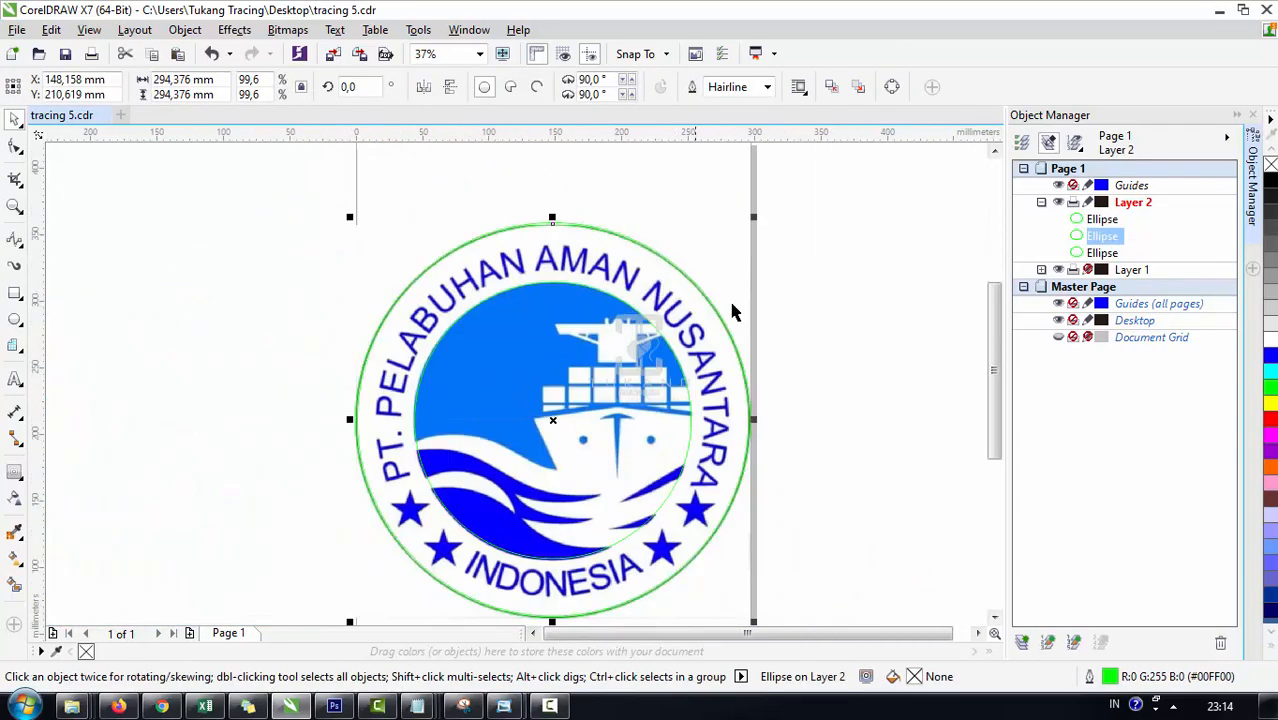
pyautogui.click(620, 378)
pyautogui.click(612, 410)
pyautogui.scroll(2, 684, 560)
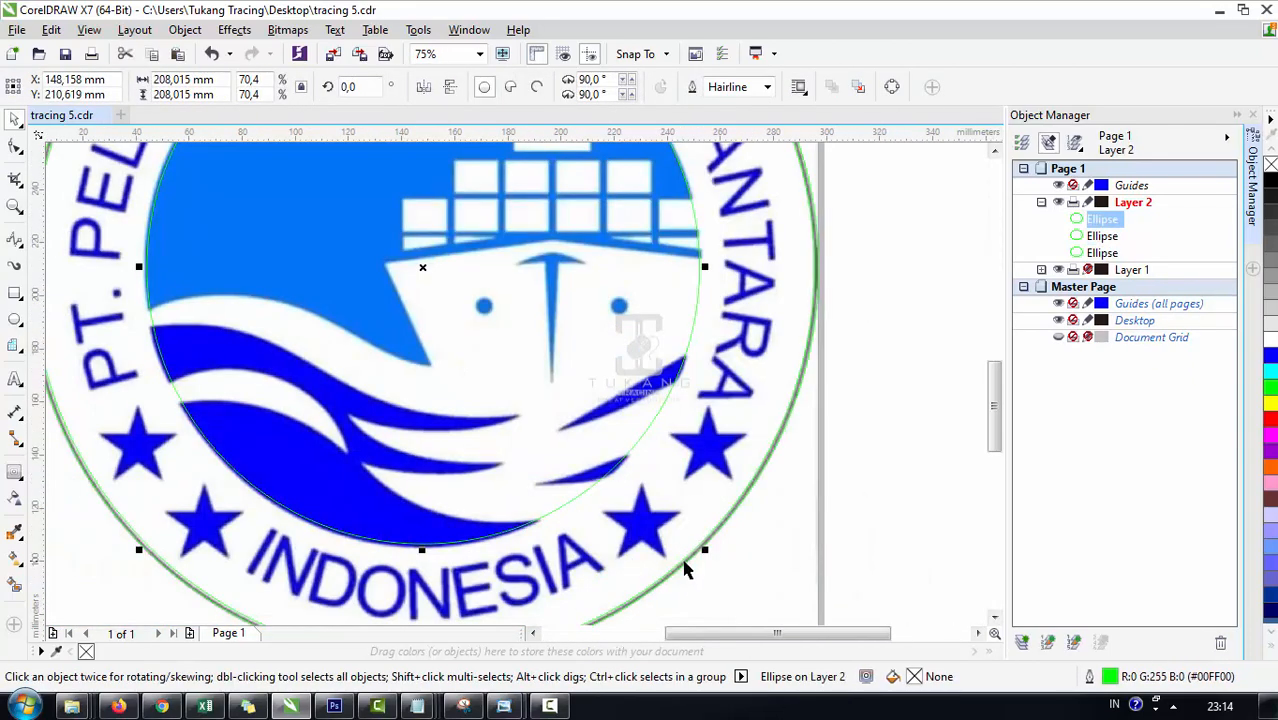
pyautogui.scroll(-1, 677, 511)
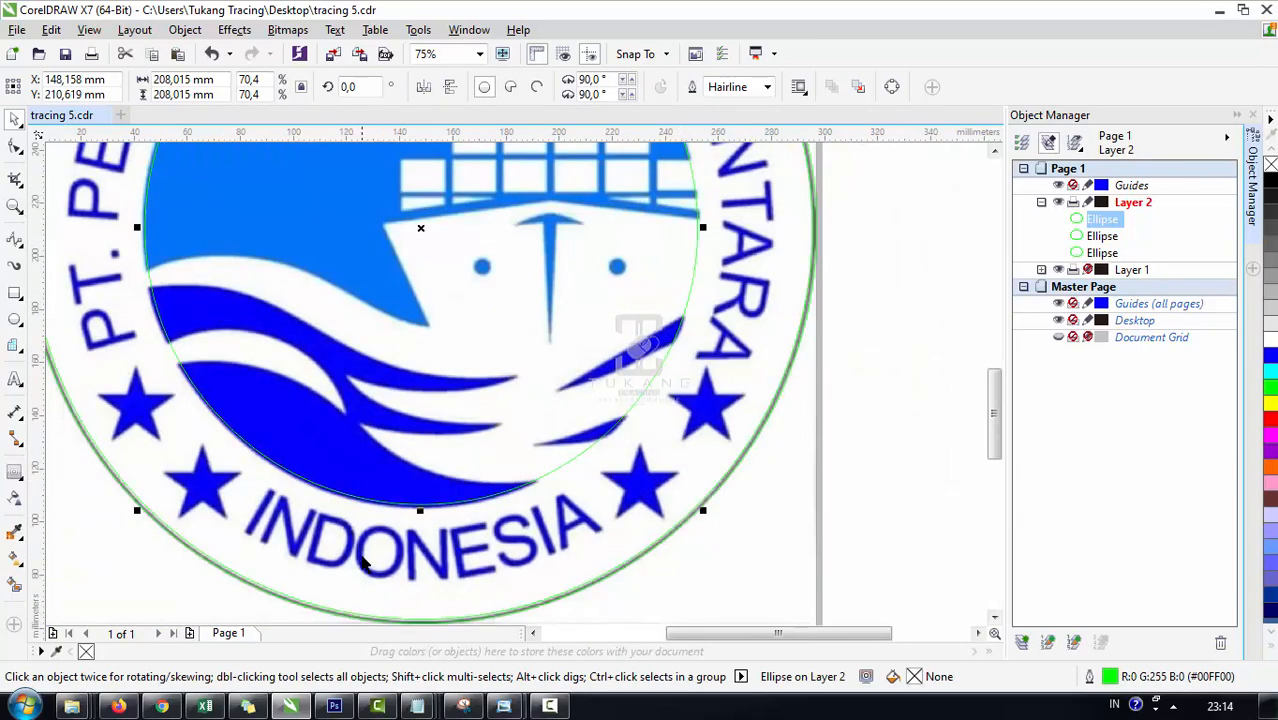
pyautogui.scroll(3, 415, 430)
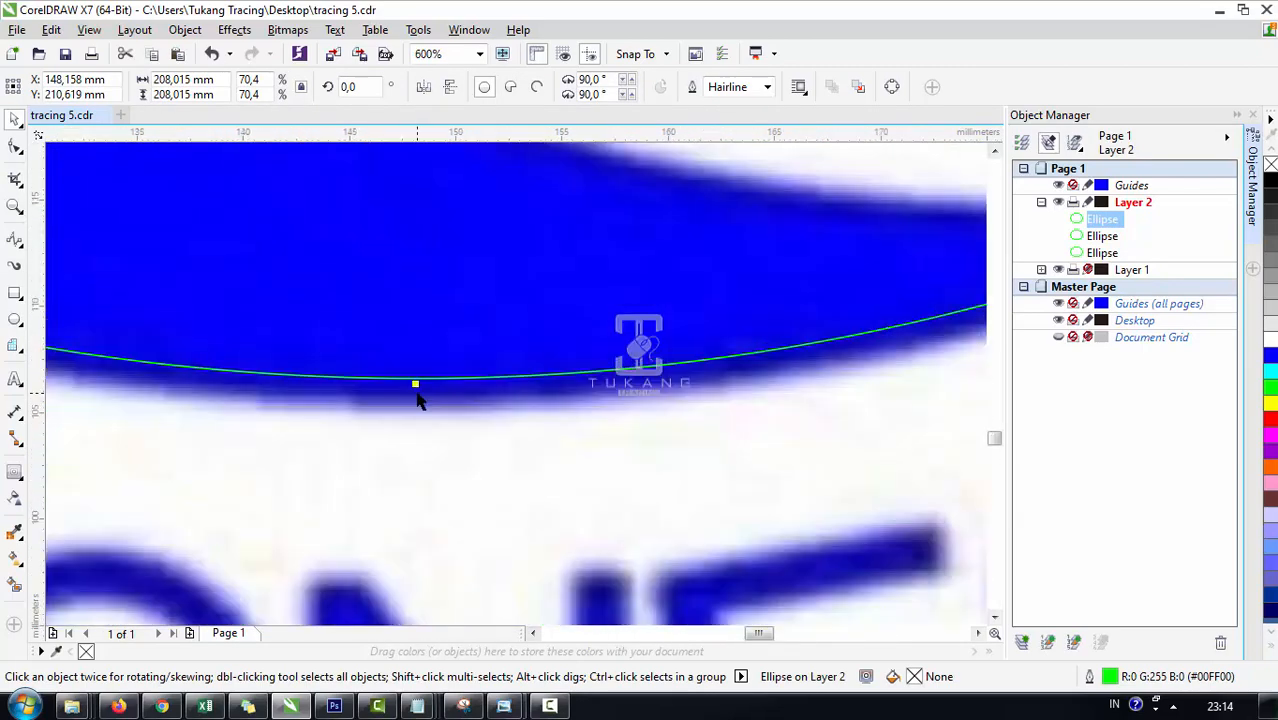
pyautogui.moveTo(418, 385); pyautogui.dragTo(417, 402)
# Step: Widen the blue disc's circle on both sides to about 210 mm to match the disc's side edges, and deselect it
pyautogui.scroll(-6, 417, 402)
pyautogui.scroll(4, 572, 300)
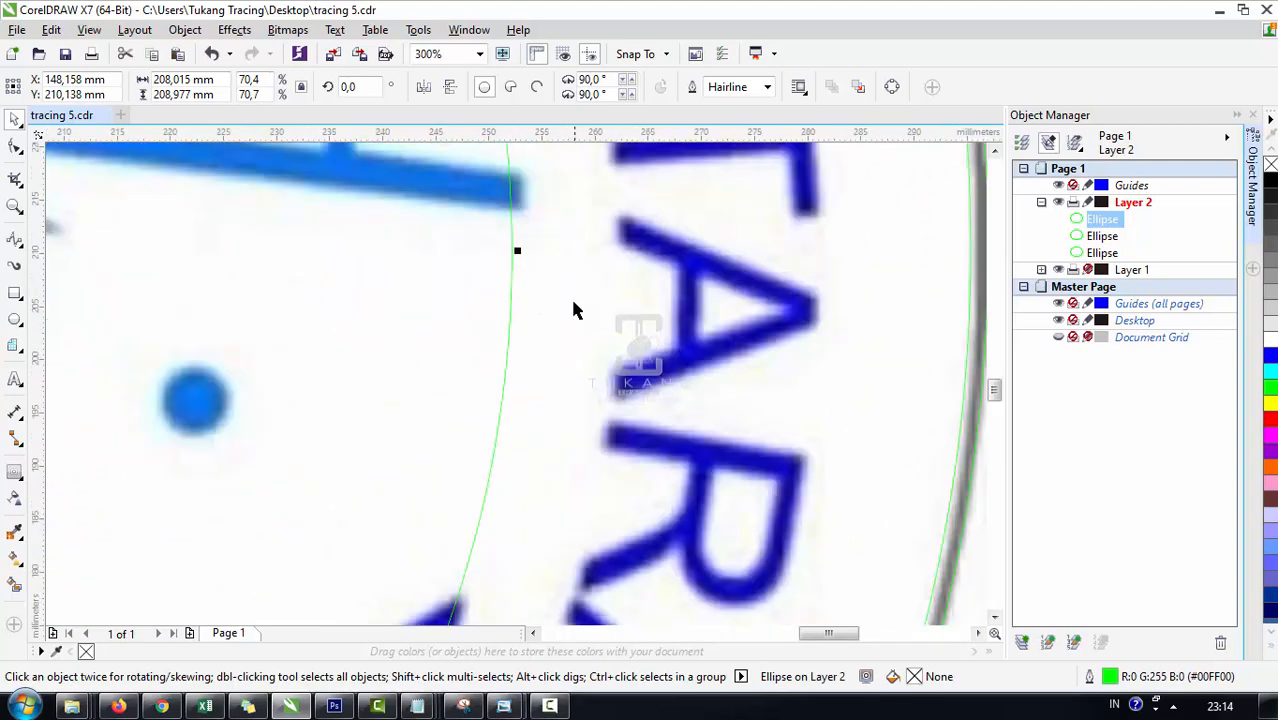
pyautogui.scroll(2, 545, 270)
pyautogui.moveTo(522, 302); pyautogui.dragTo(539, 302)
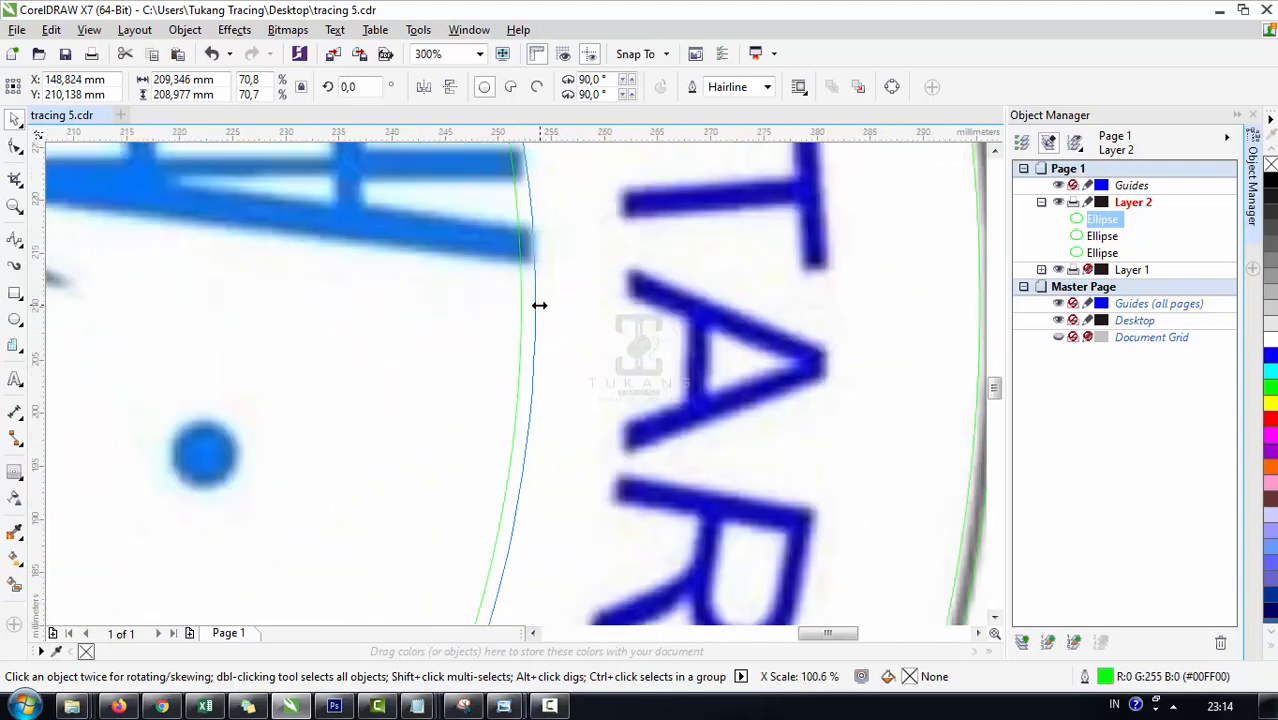
pyautogui.scroll(-4, 539, 302)
pyautogui.scroll(3, 320, 326)
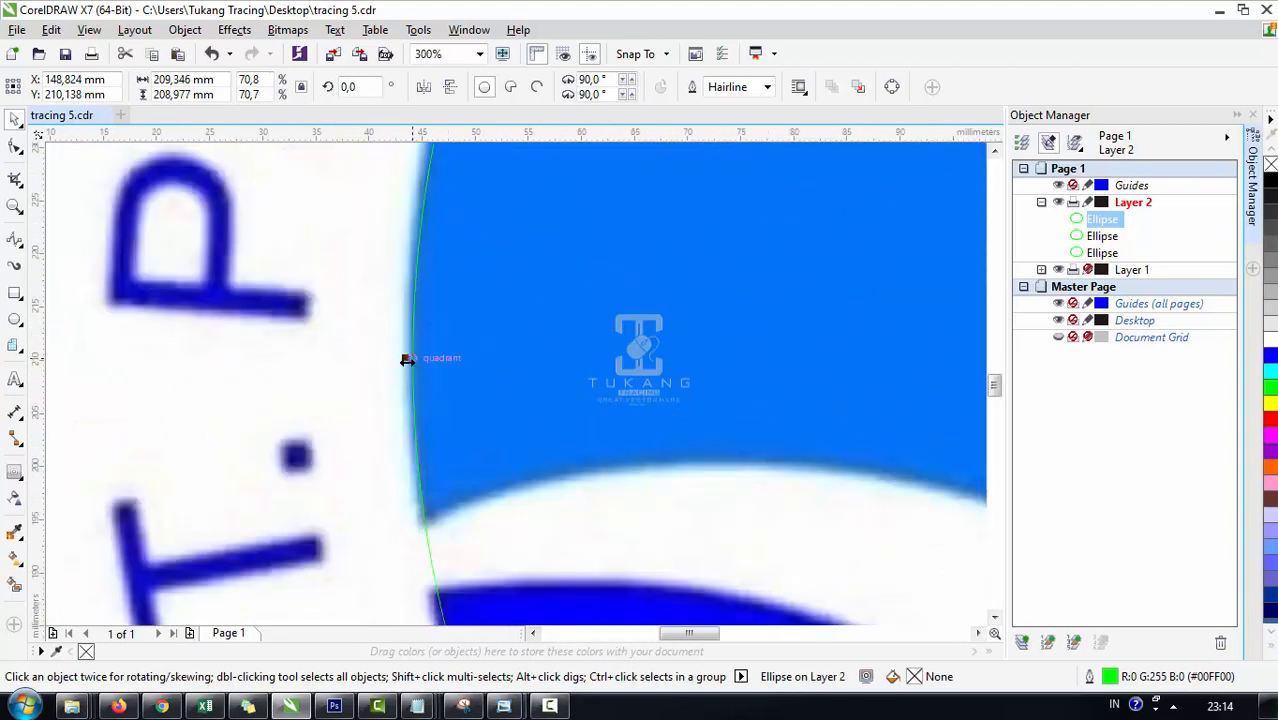
pyautogui.moveTo(398, 362); pyautogui.dragTo(395, 364)
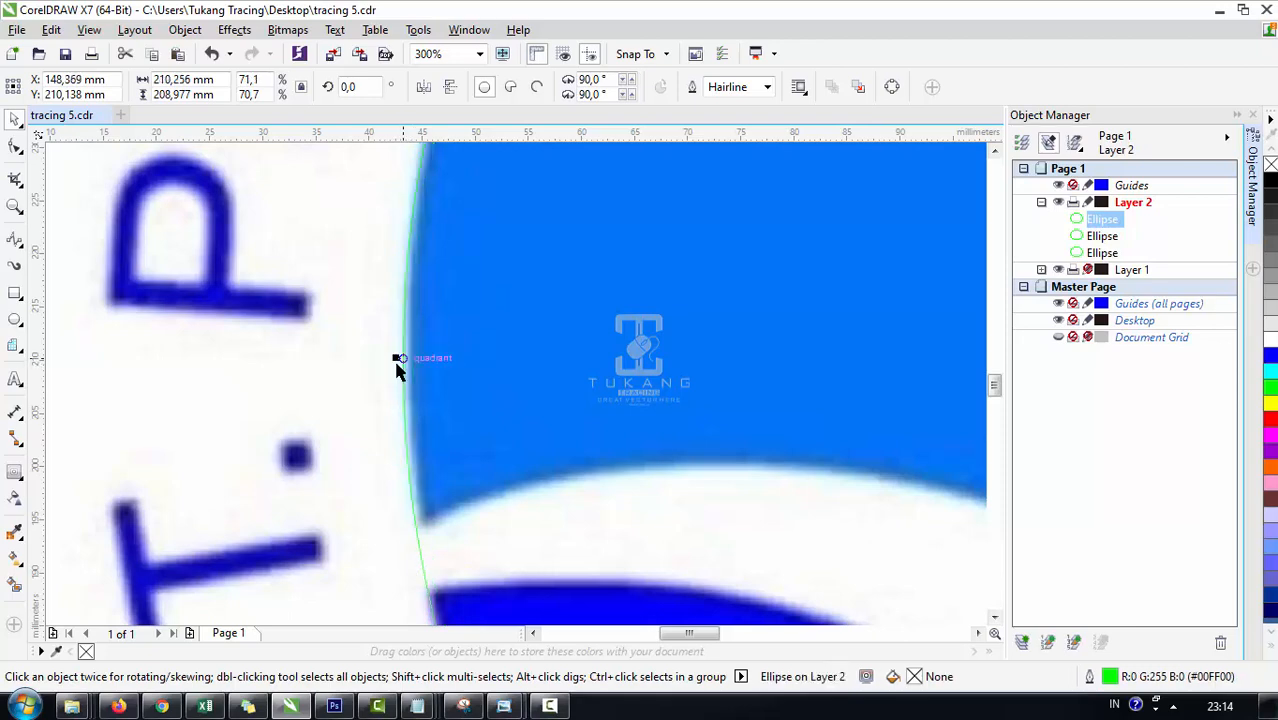
pyautogui.scroll(2, 412, 347)
pyautogui.scroll(-6, 422, 348)
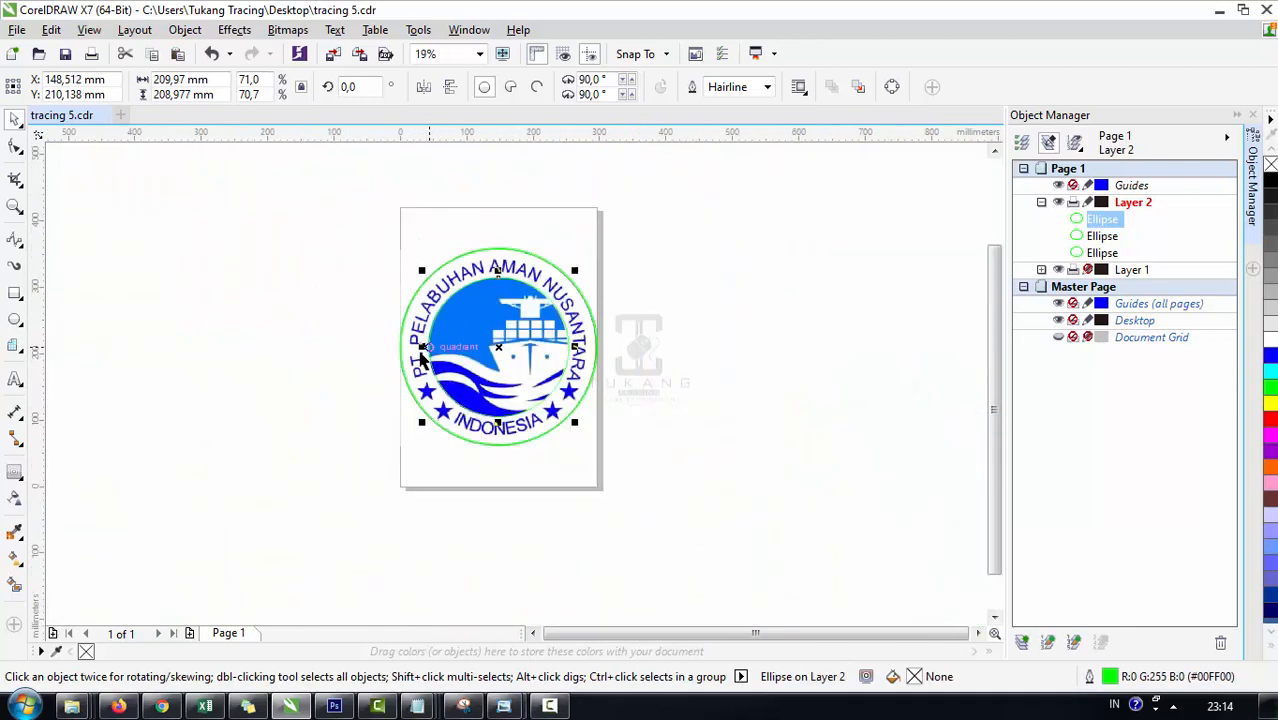
pyautogui.press('Escape')
# Step: Sample the logo's light blue, dark blue and white into the document color palette
pyautogui.scroll(3, 501, 376)
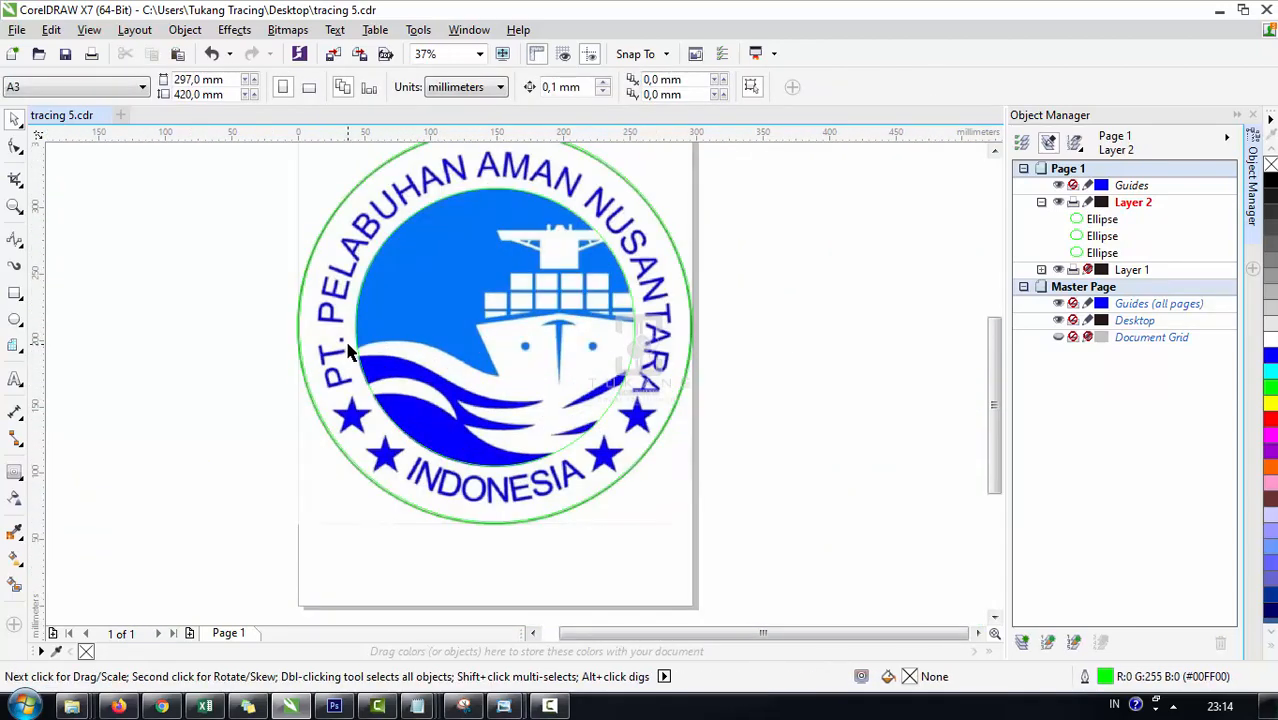
pyautogui.scroll(2, 395, 318)
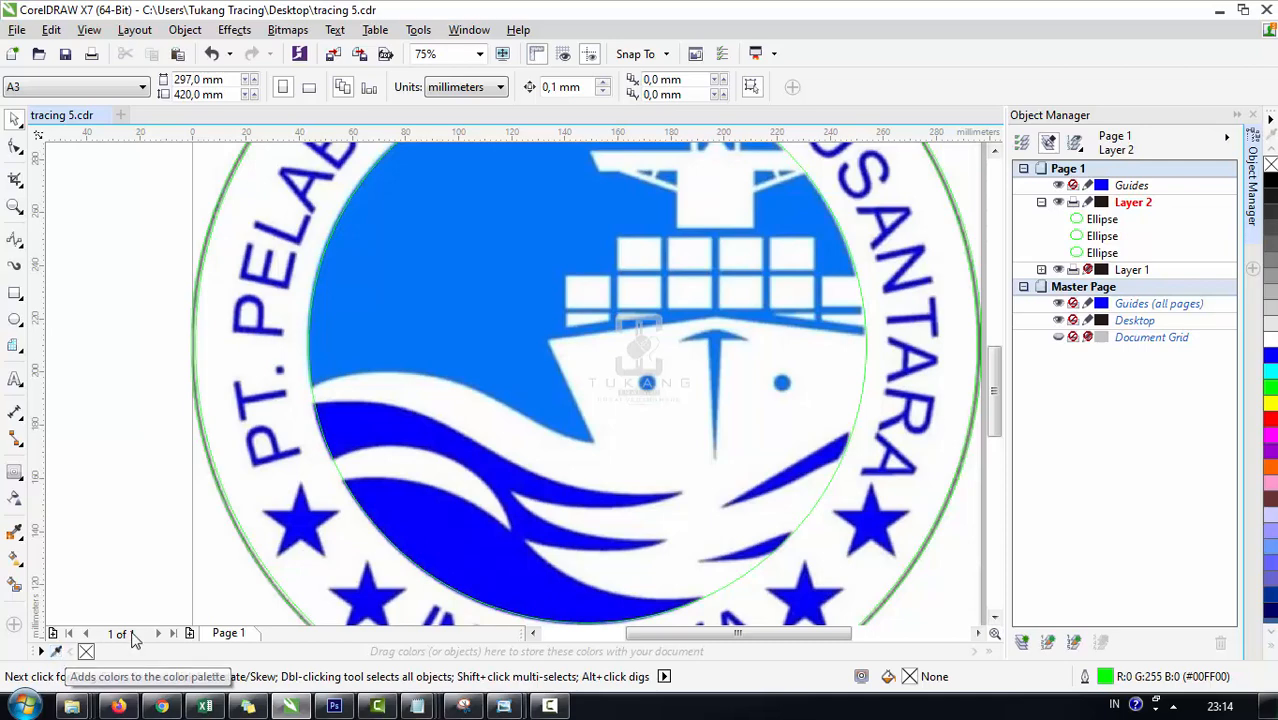
pyautogui.click(57, 654)
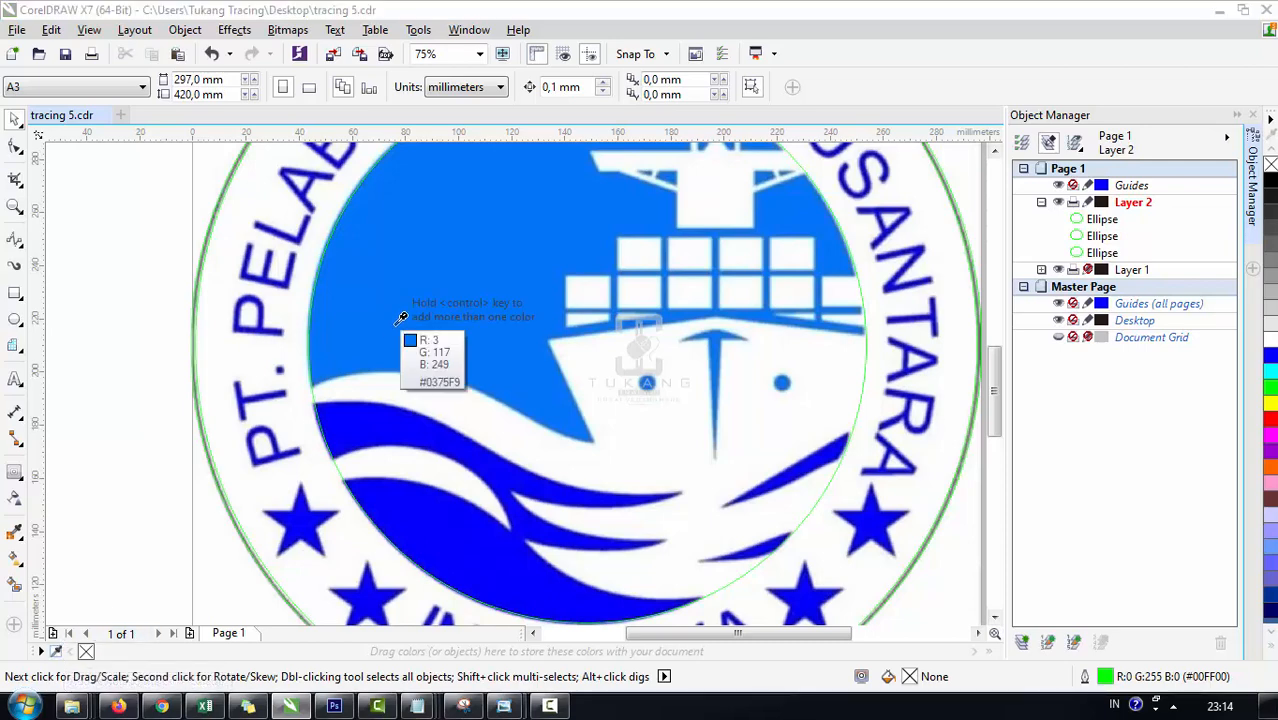
pyautogui.keyDown('ctrl'); pyautogui.click(412, 293); pyautogui.keyUp('ctrl')
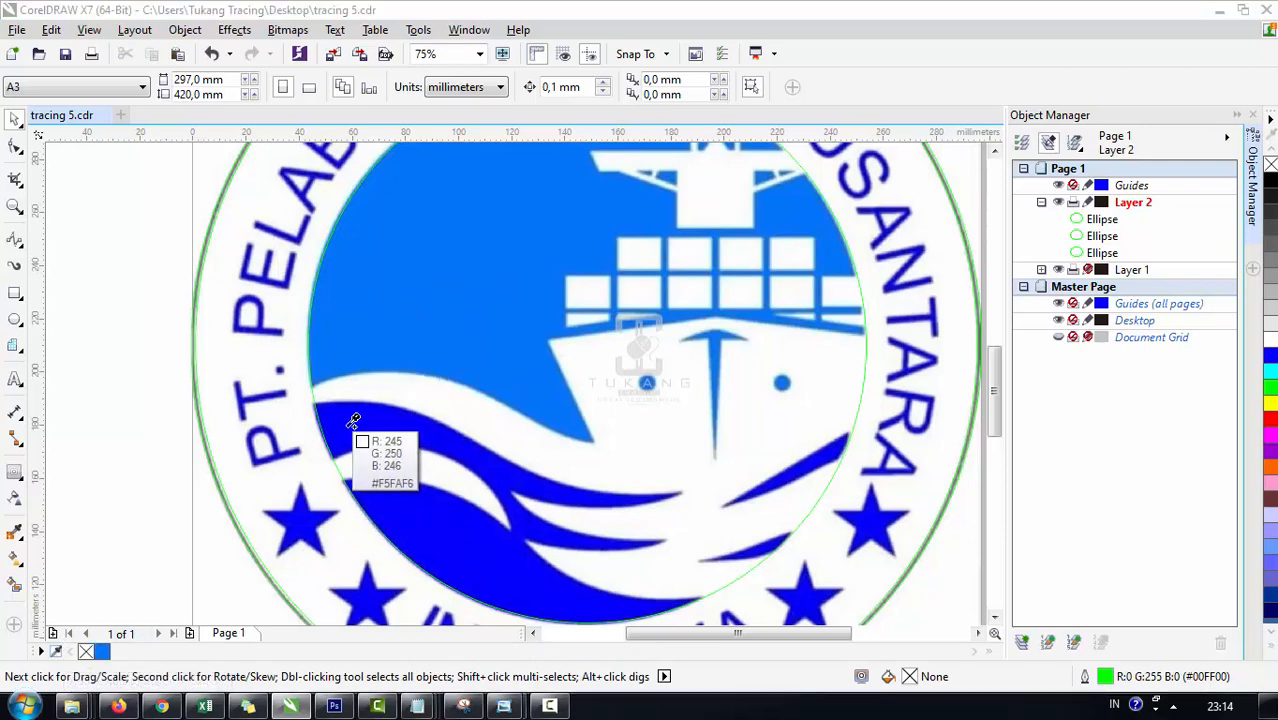
pyautogui.keyDown('ctrl'); pyautogui.click(356, 428); pyautogui.keyUp('ctrl')
pyautogui.click(126, 420)
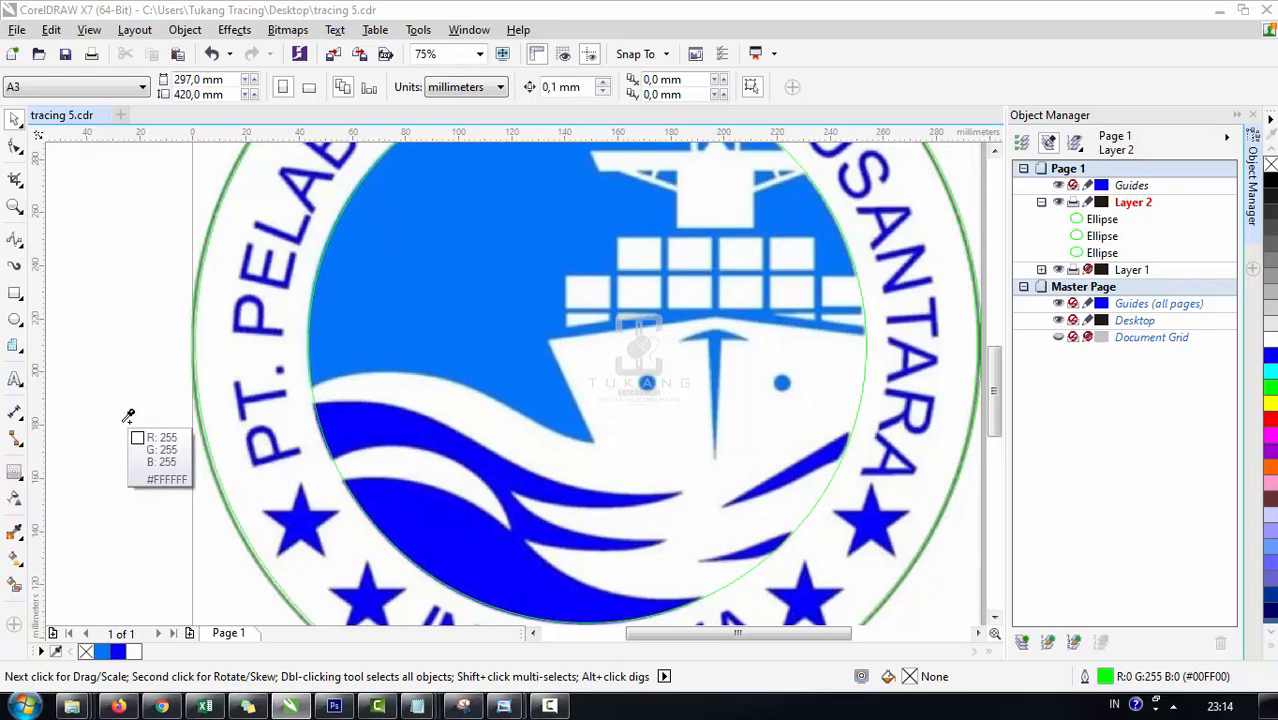
pyautogui.press('F3')
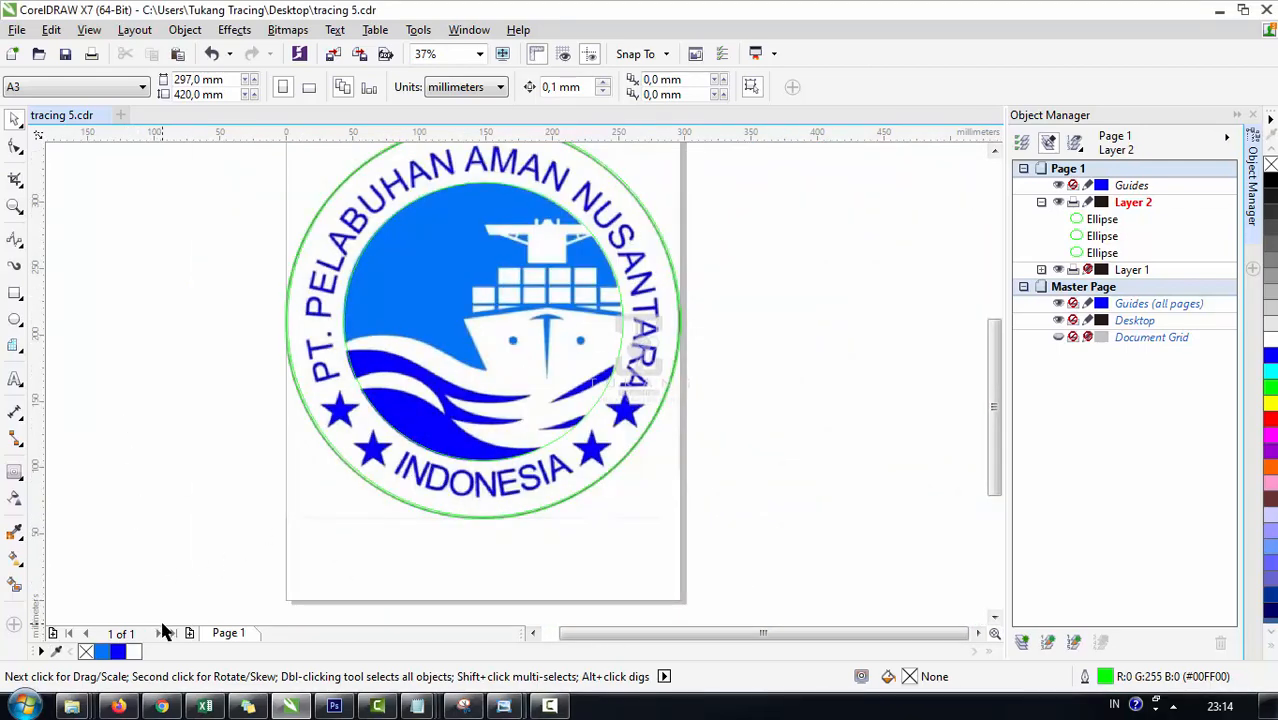
# Step: Duplicate the blue disc's circle in place
pyautogui.scroll(-1, 480, 382)
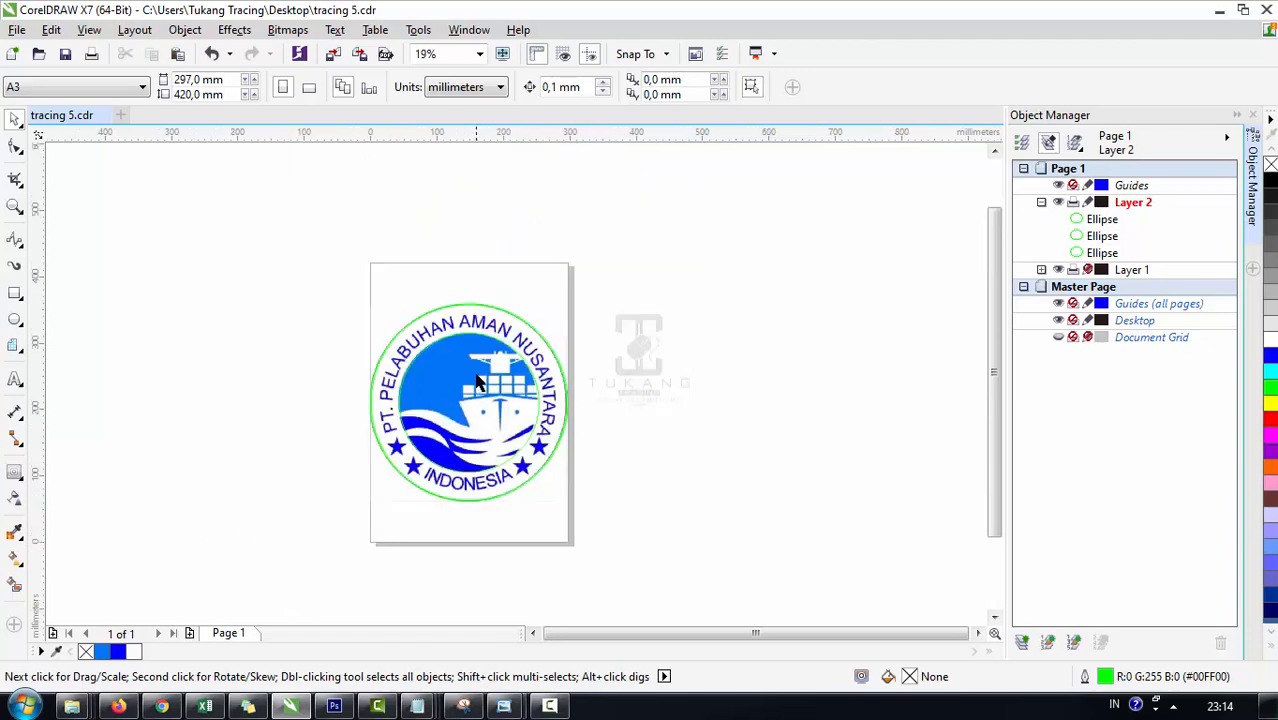
pyautogui.scroll(1, 482, 375)
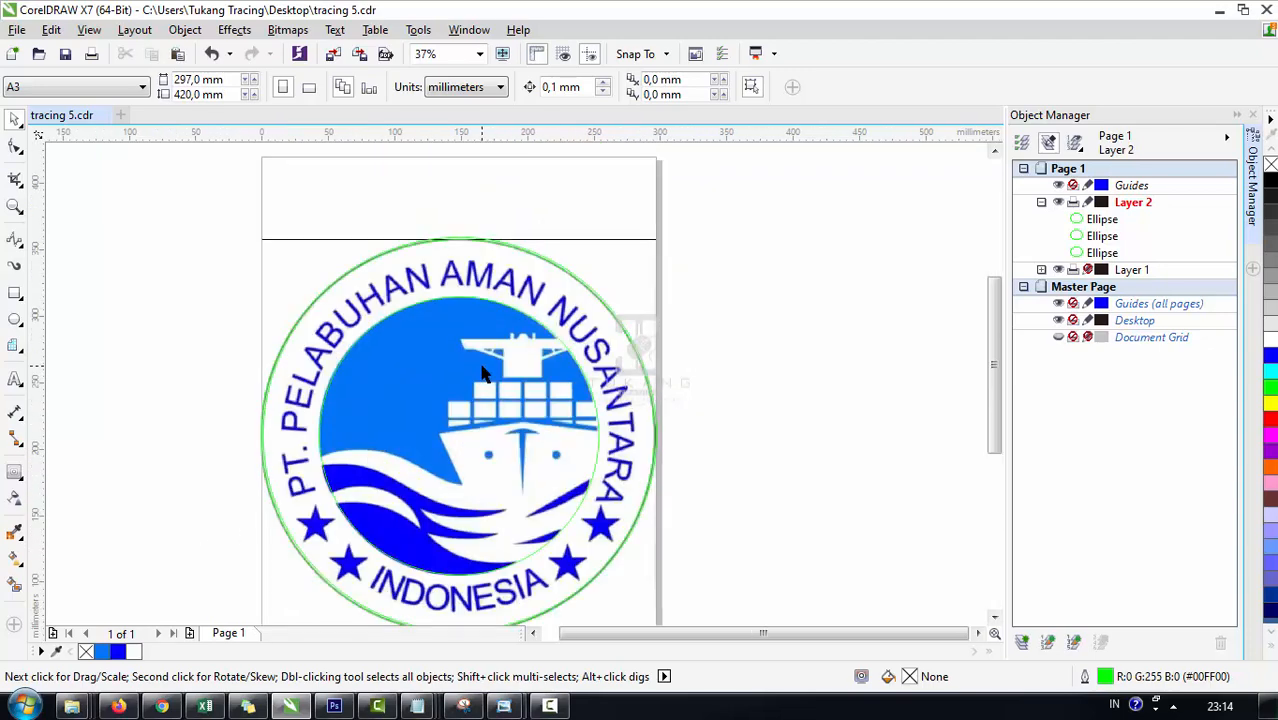
pyautogui.click(482, 374)
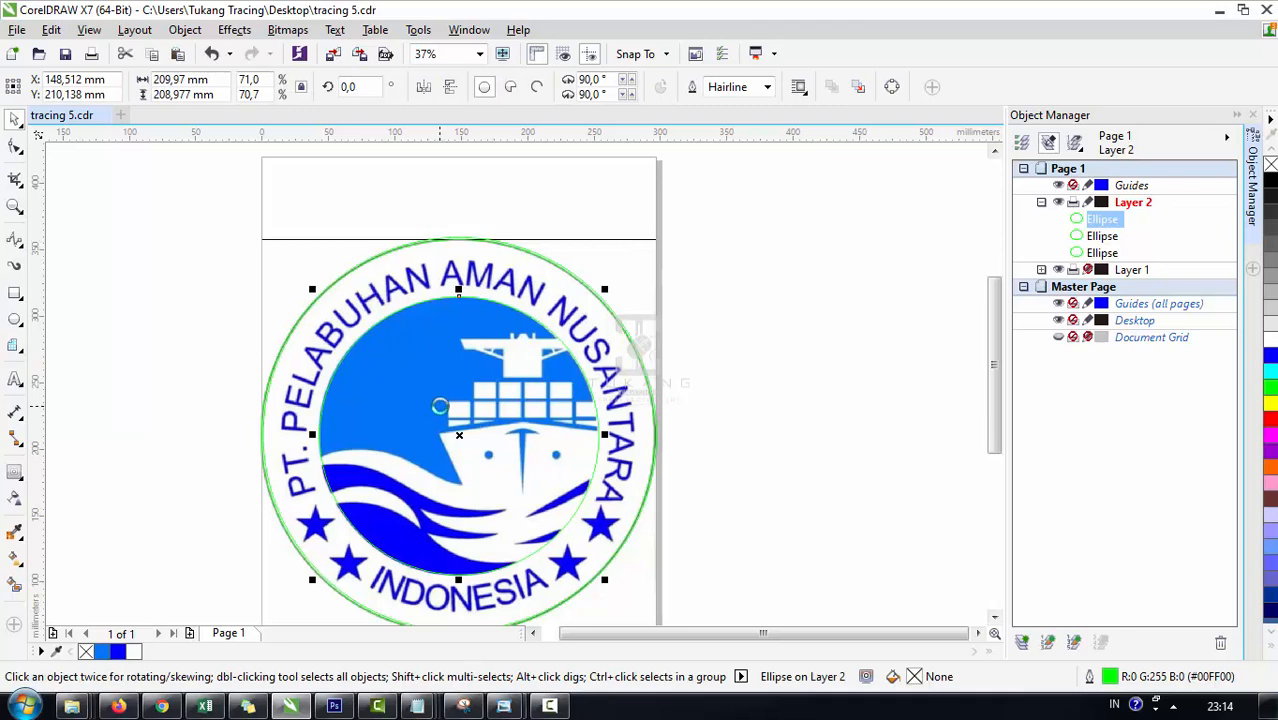
pyautogui.hotkey('ctrl', 'z')
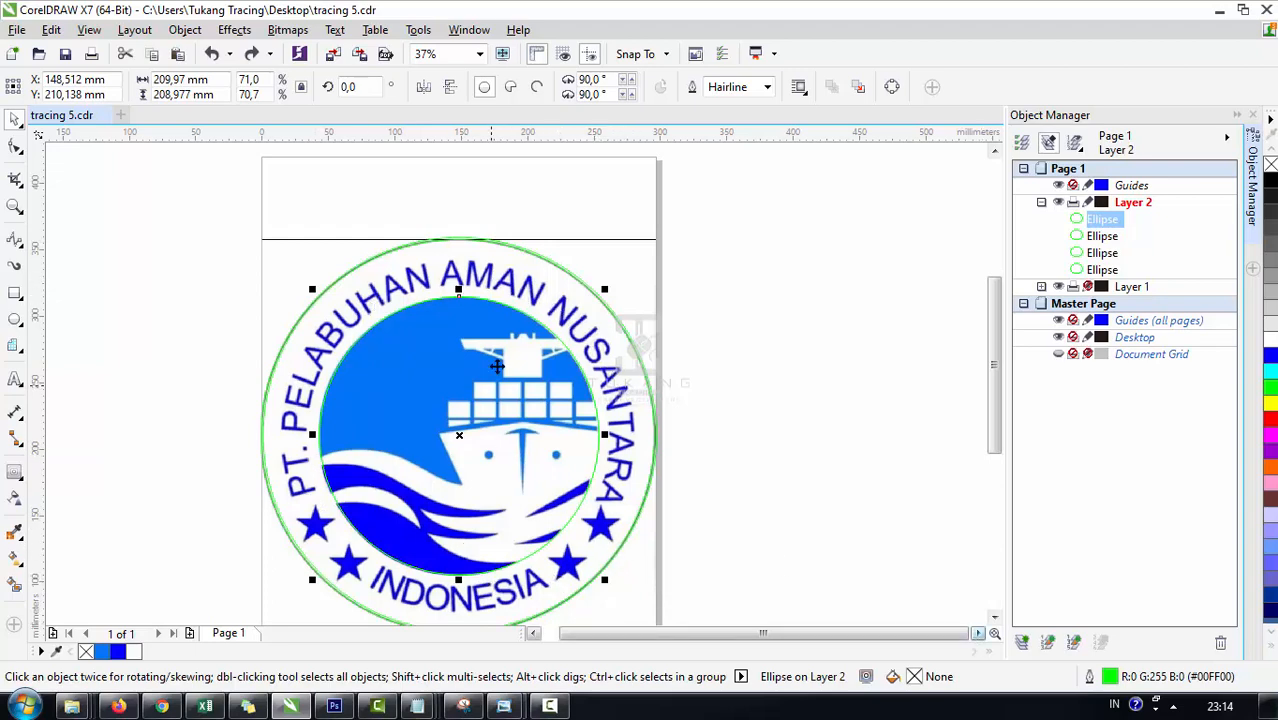
pyautogui.scroll(2, 496, 366)
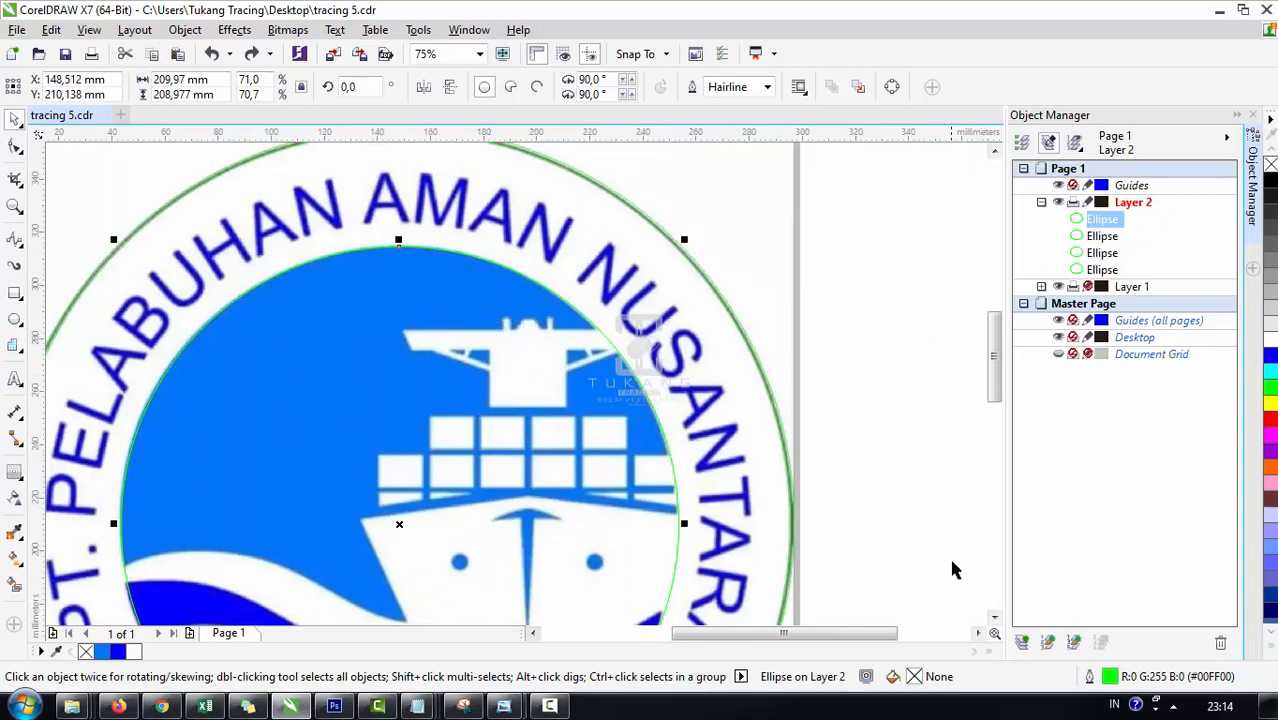
pyautogui.scroll(-2, 586, 410)
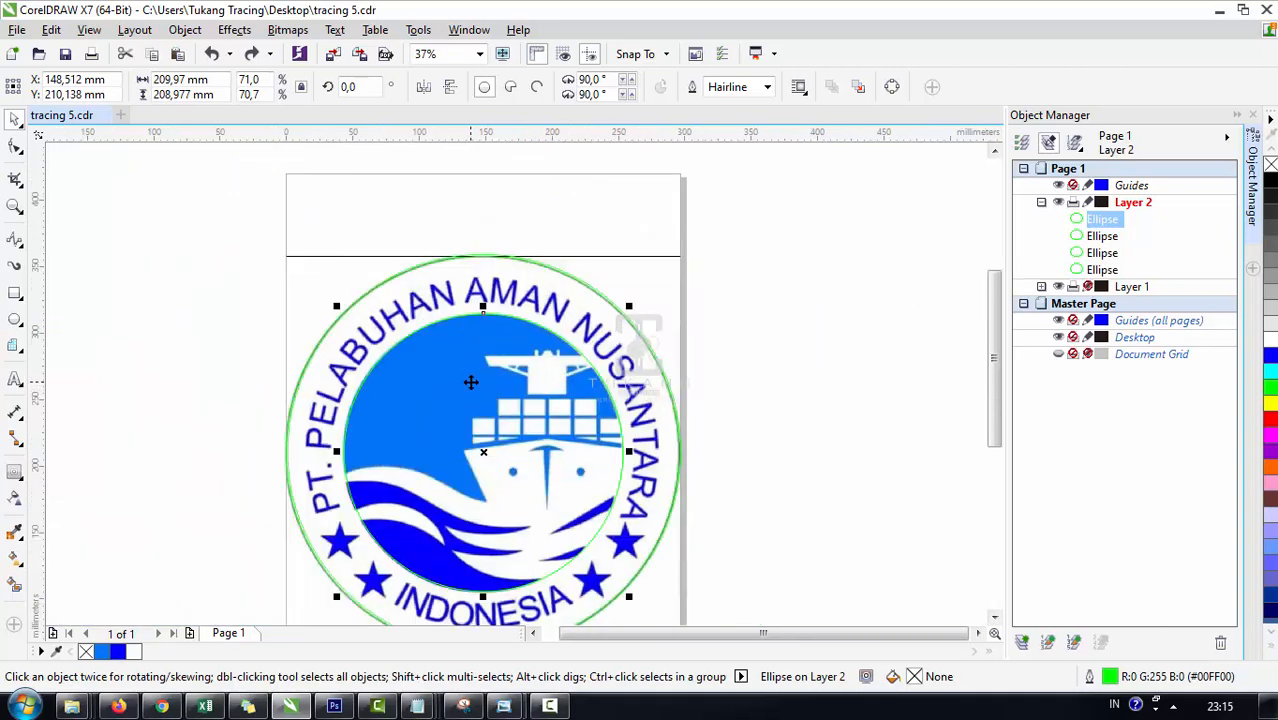
pyautogui.scroll(2, 539, 350)
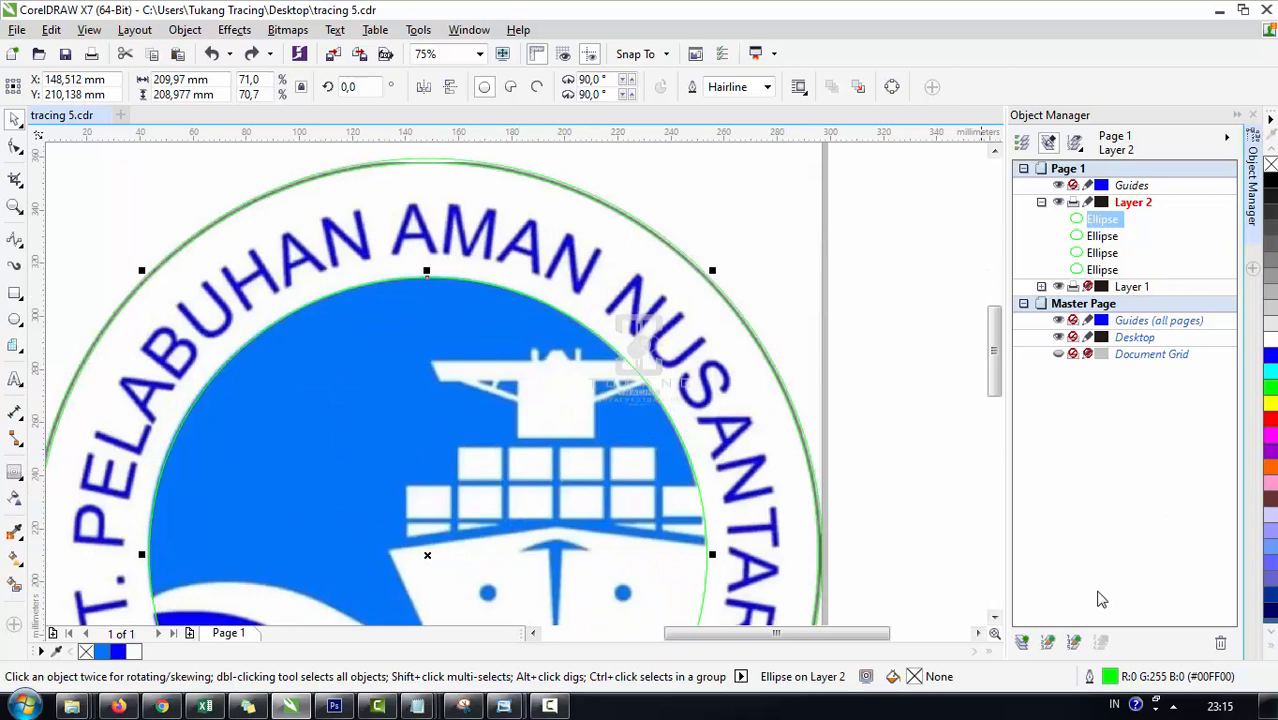
# Step: Create a new layer above Layer 2 and move the copy of the blue disc's circle into it
pyautogui.click(1021, 642)
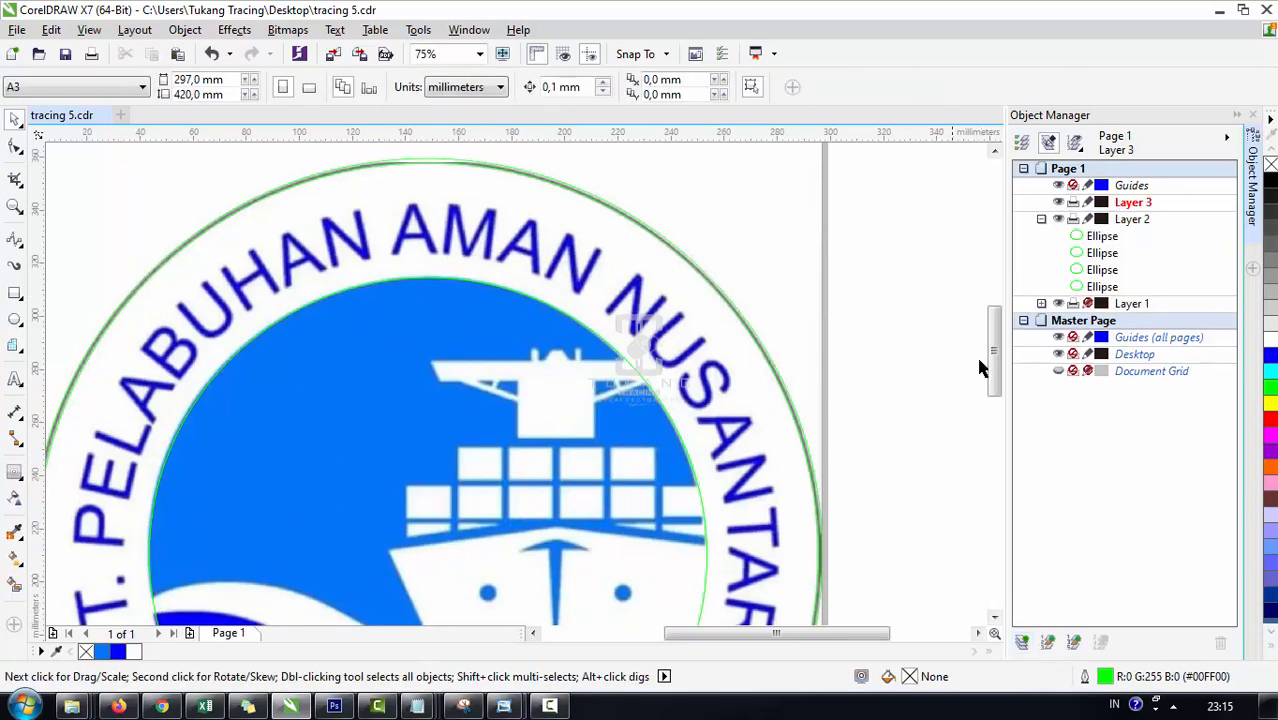
pyautogui.click(1092, 238)
pyautogui.moveTo(1097, 241); pyautogui.dragTo(1110, 203)
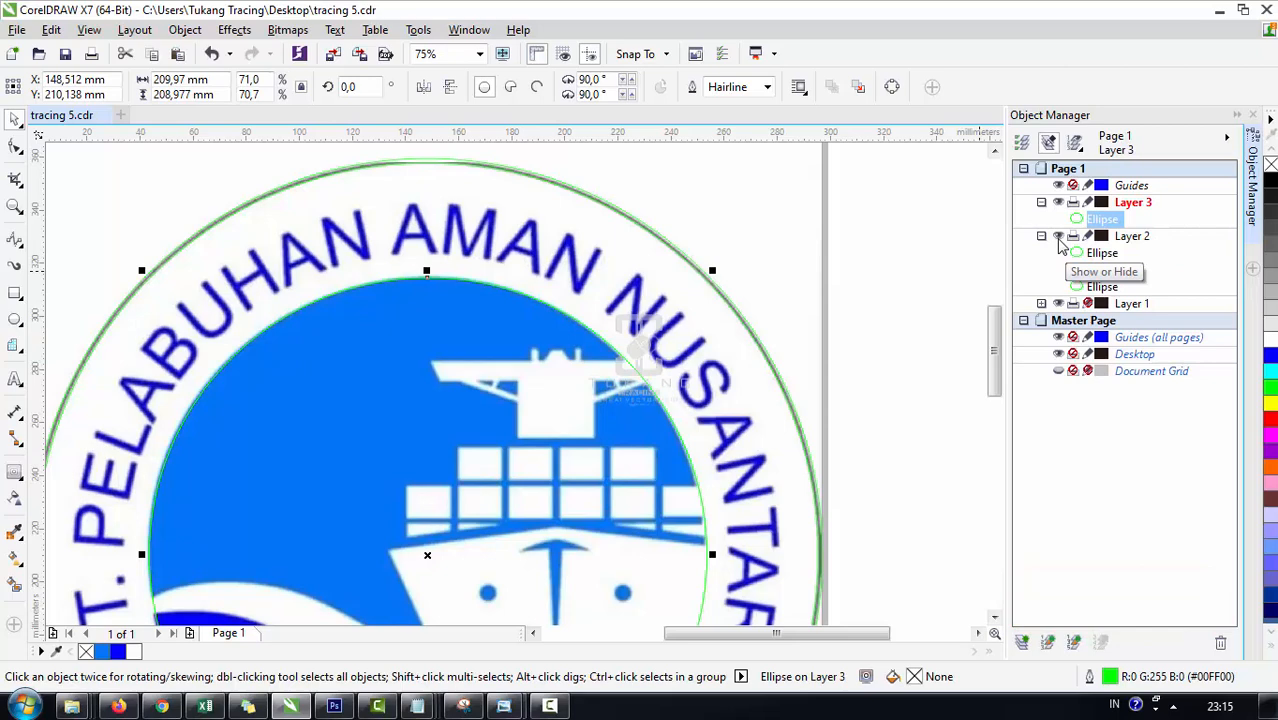
# Step: Hide Layer 3 and fill the blue disc's circle on Layer 2 with the sampled light blue
pyautogui.scroll(-2, 878, 373)
pyautogui.click(878, 373)
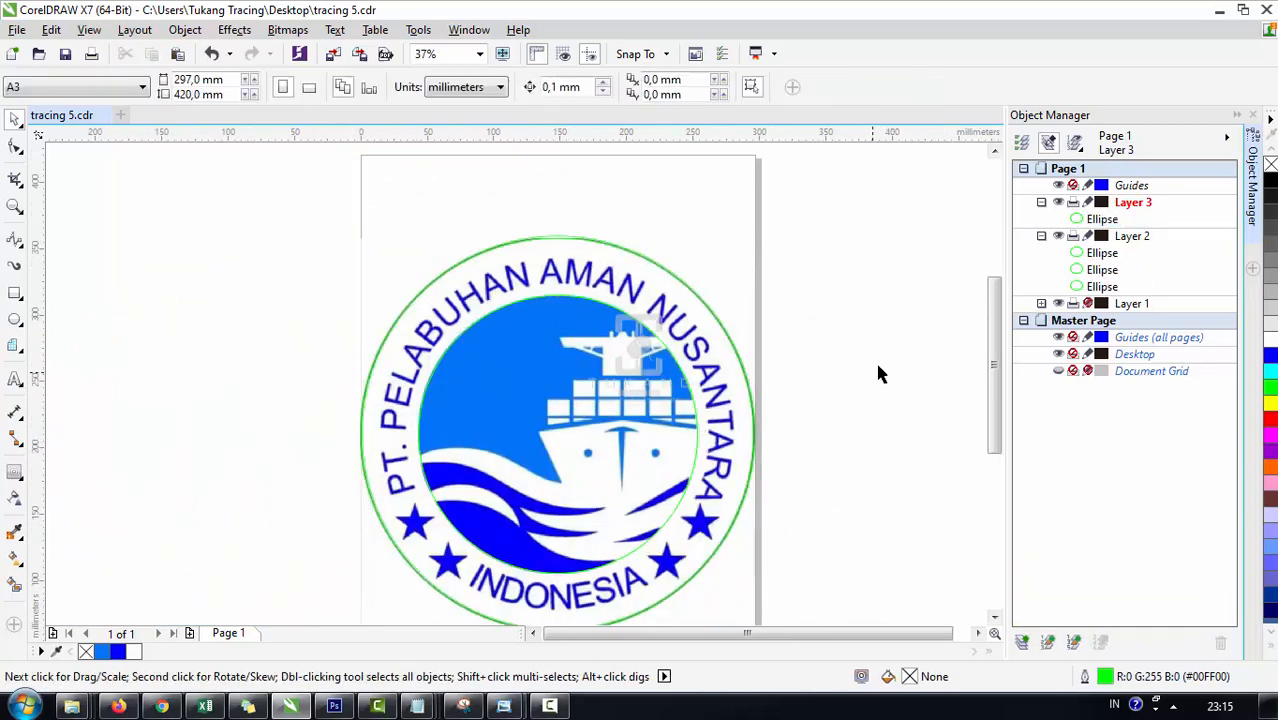
pyautogui.click(1058, 202)
pyautogui.scroll(2, 716, 371)
pyautogui.click(521, 440)
pyautogui.scroll(-2, 521, 440)
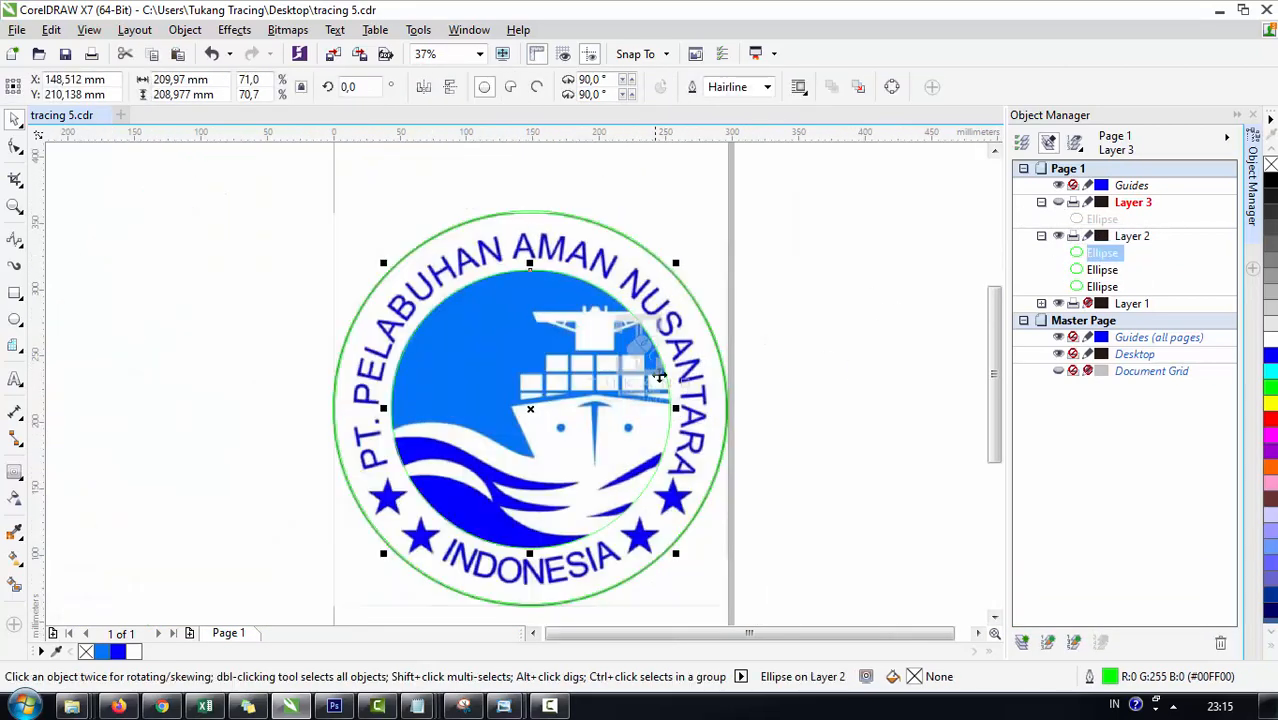
pyautogui.scroll(2, 571, 384)
pyautogui.scroll(-2, 577, 287)
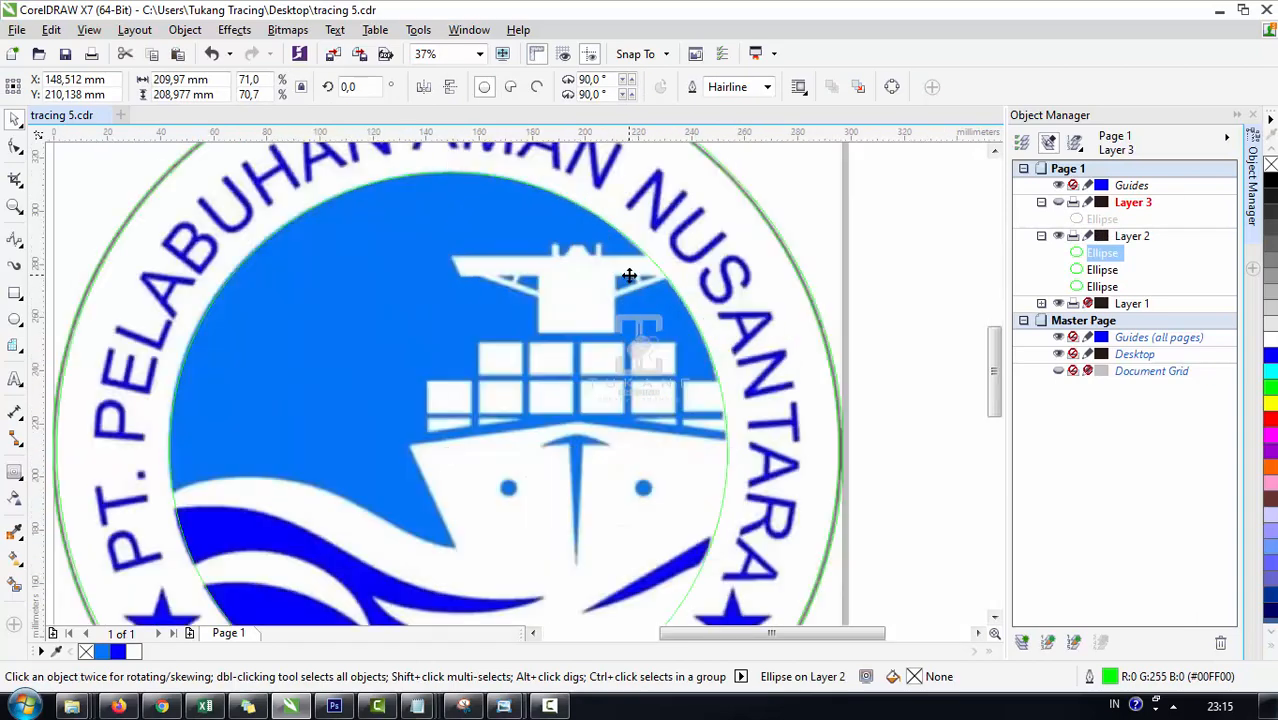
pyautogui.scroll(2, 628, 277)
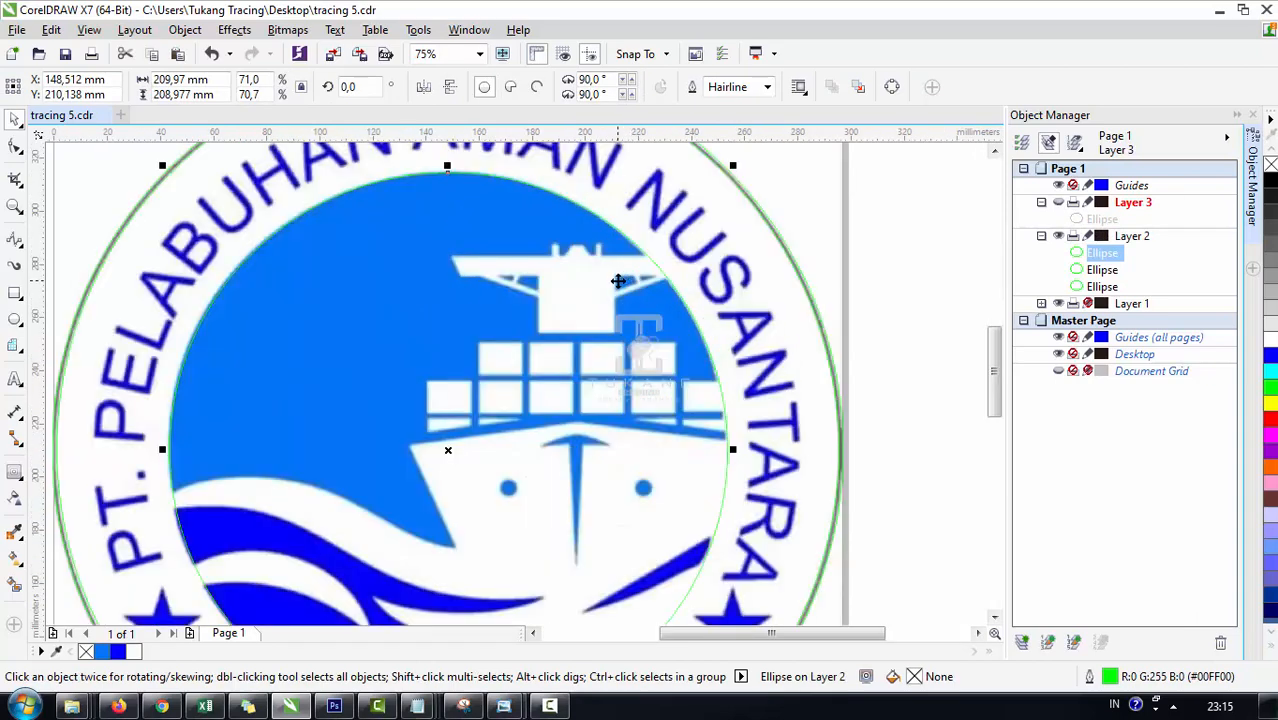
pyautogui.click(102, 651)
# Step: Fill the circle just inside the logo's outer rim with white
pyautogui.scroll(-2, 414, 457)
pyautogui.scroll(2, 488, 325)
pyautogui.press('Tab')
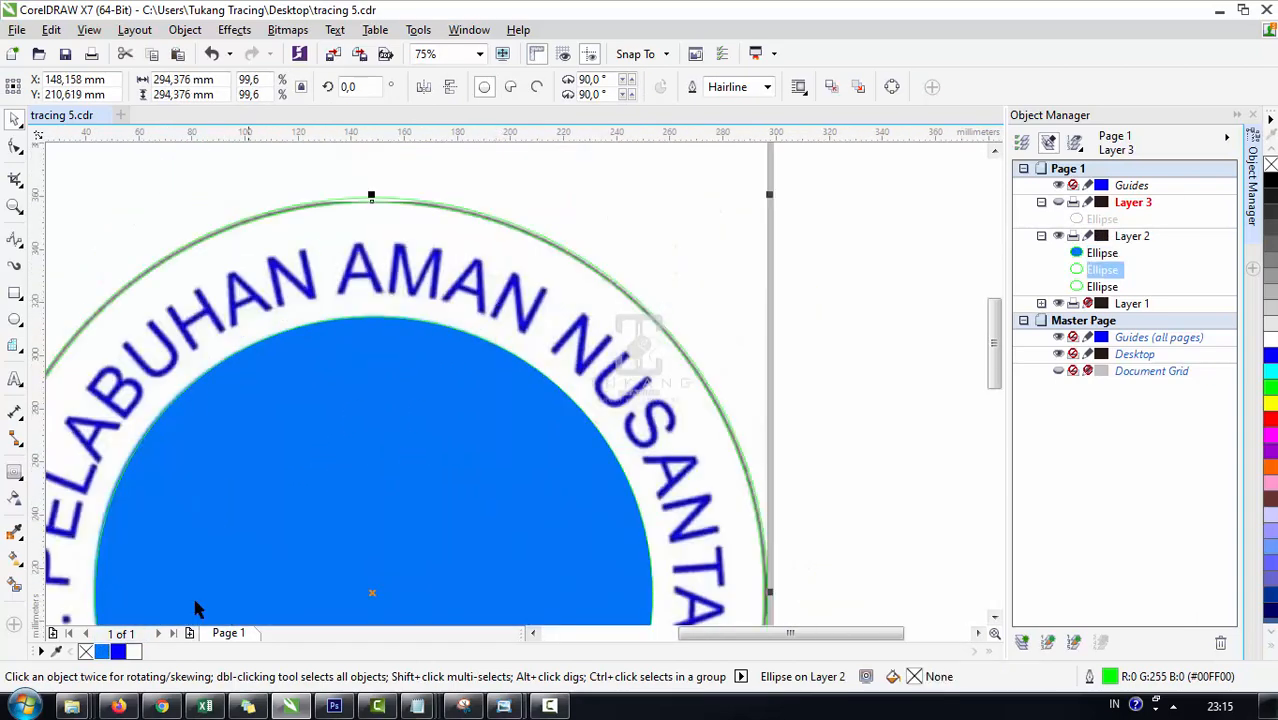
pyautogui.click(134, 653)
# Step: Fill the outermost circle with black and deselect it
pyautogui.scroll(2, 421, 207)
pyautogui.click(432, 193)
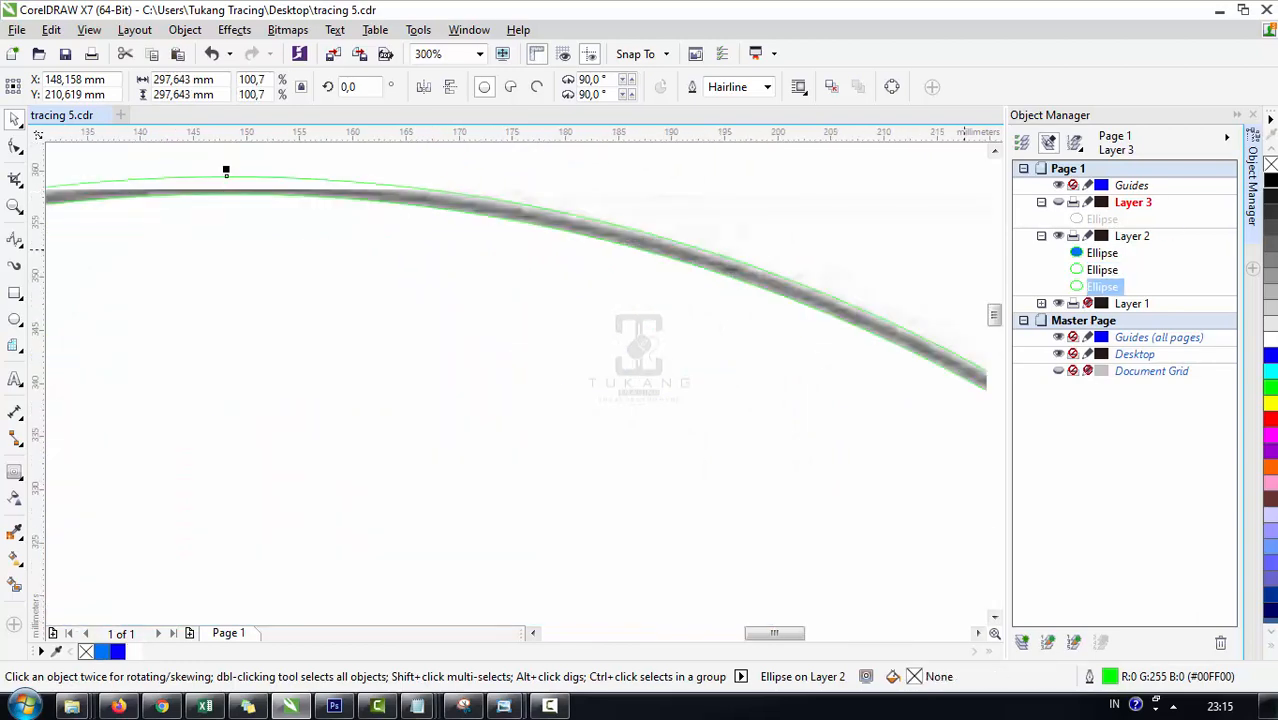
pyautogui.click(1271, 182)
pyautogui.scroll(-3, 554, 311)
pyautogui.click(672, 270)
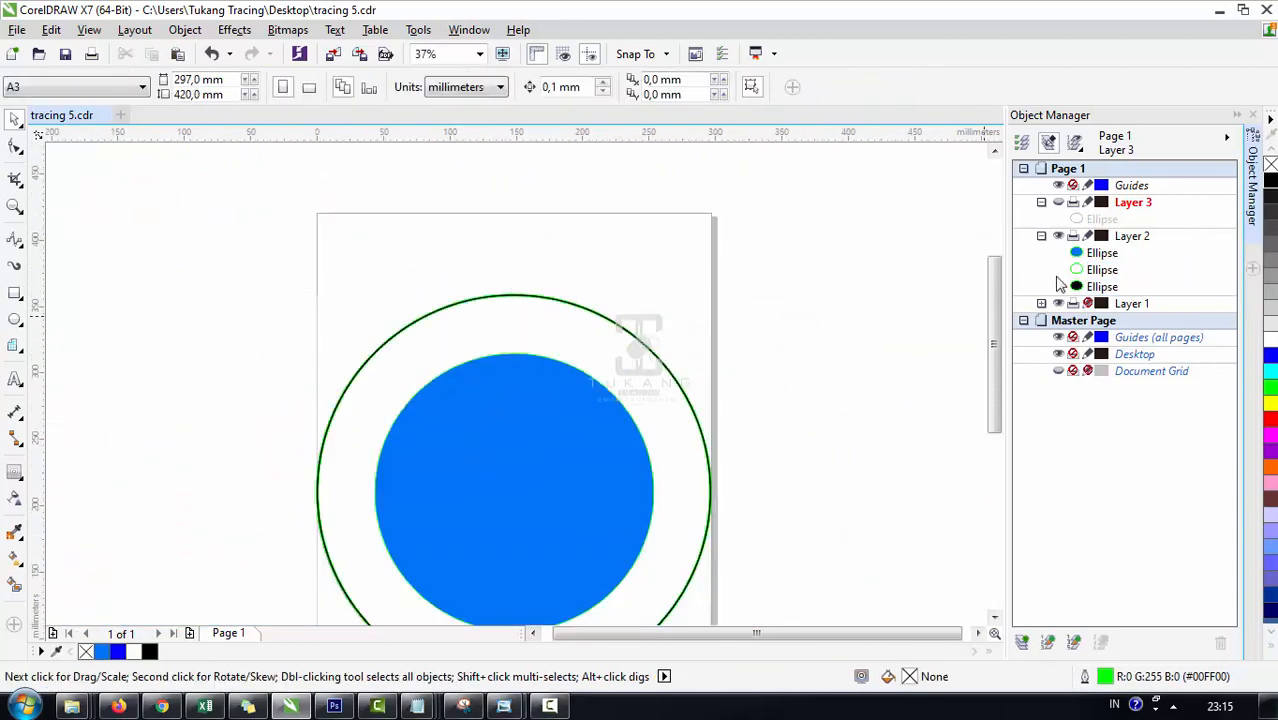
# Step: Hide and collapse Layer 2, and show Layer 3 for tracing
pyautogui.click(1132, 204)
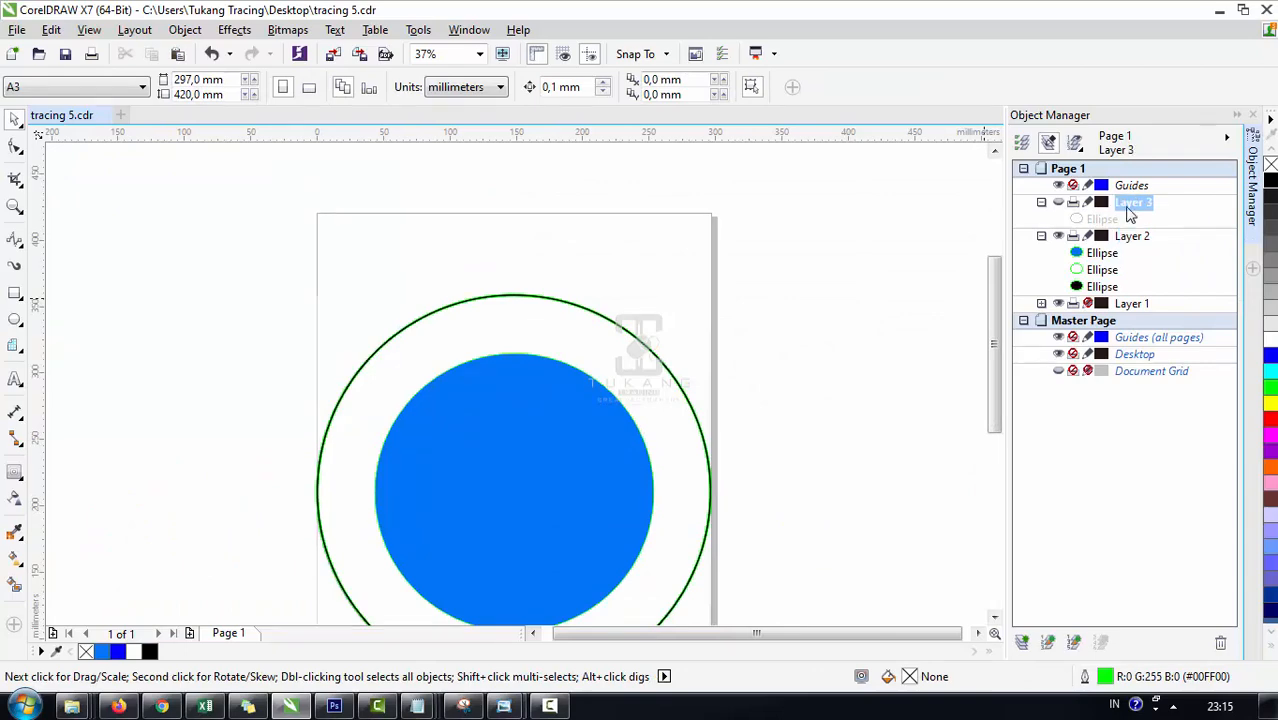
pyautogui.click(1058, 236)
pyautogui.click(1041, 236)
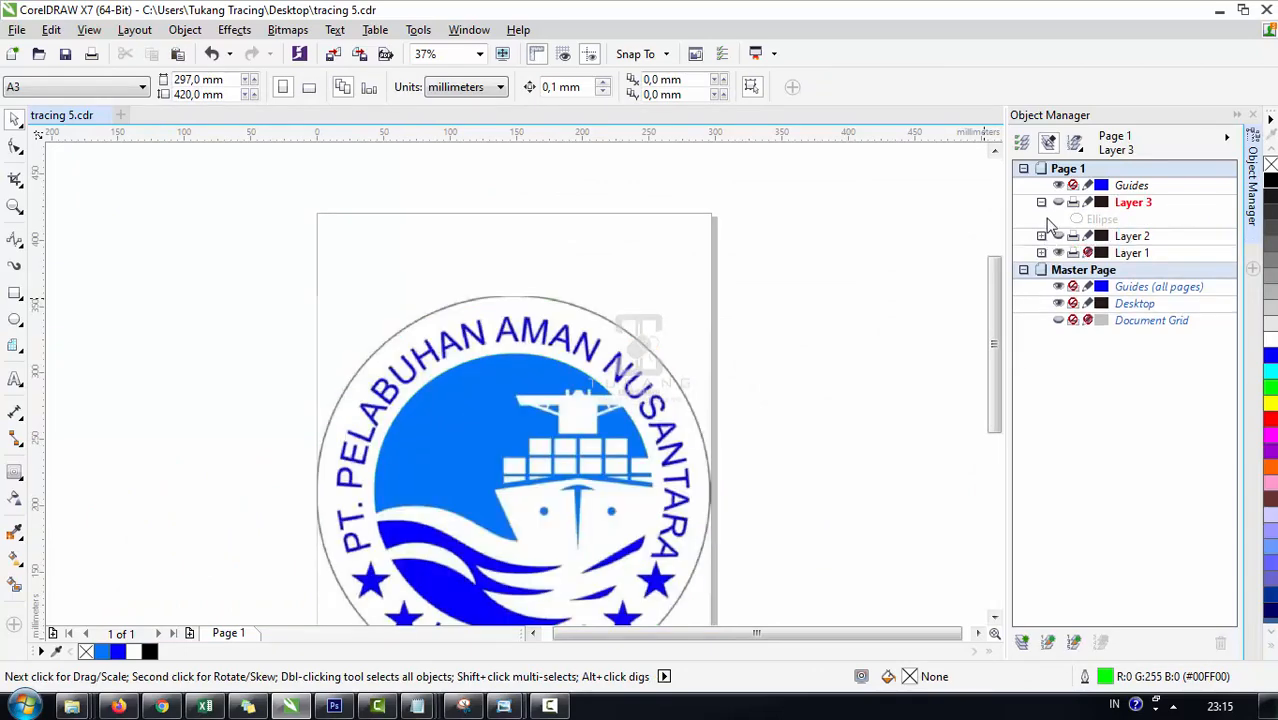
pyautogui.click(1058, 202)
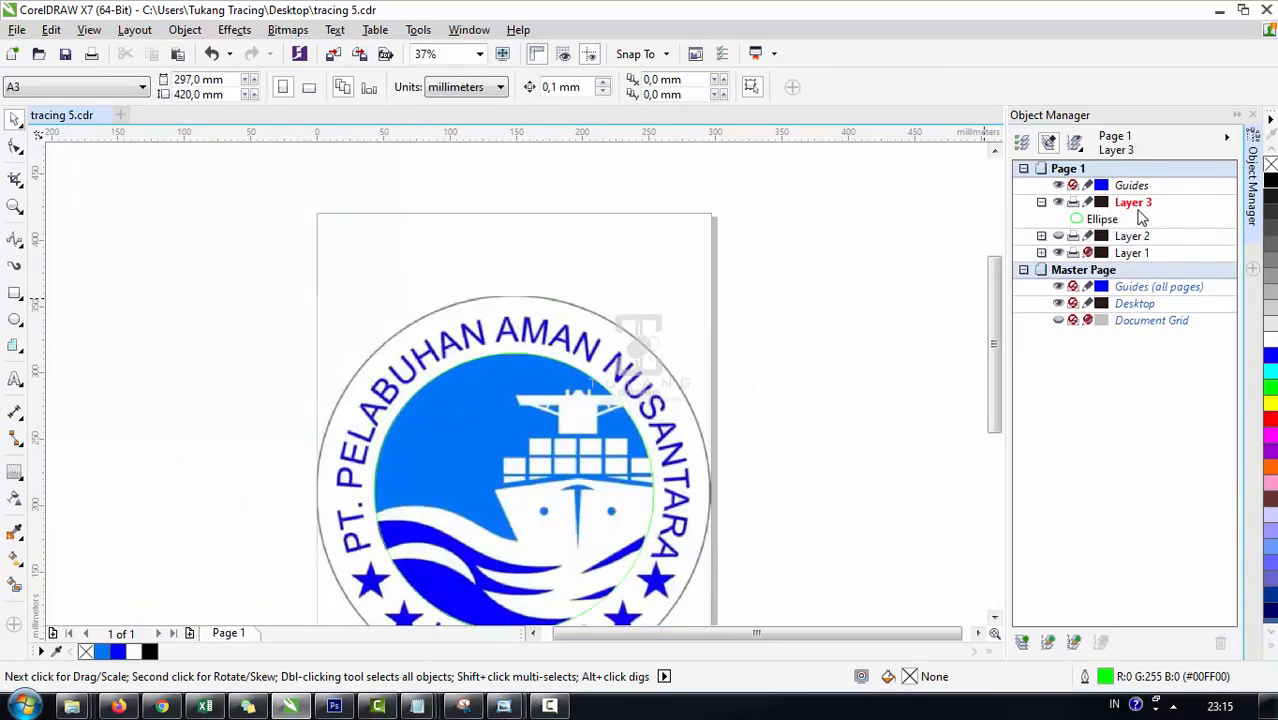
# Step: Examine the ship and wave artwork inside the copied disc circle on Layer 3
pyautogui.scroll(-1, 601, 312)
pyautogui.scroll(1, 576, 371)
pyautogui.click(566, 378)
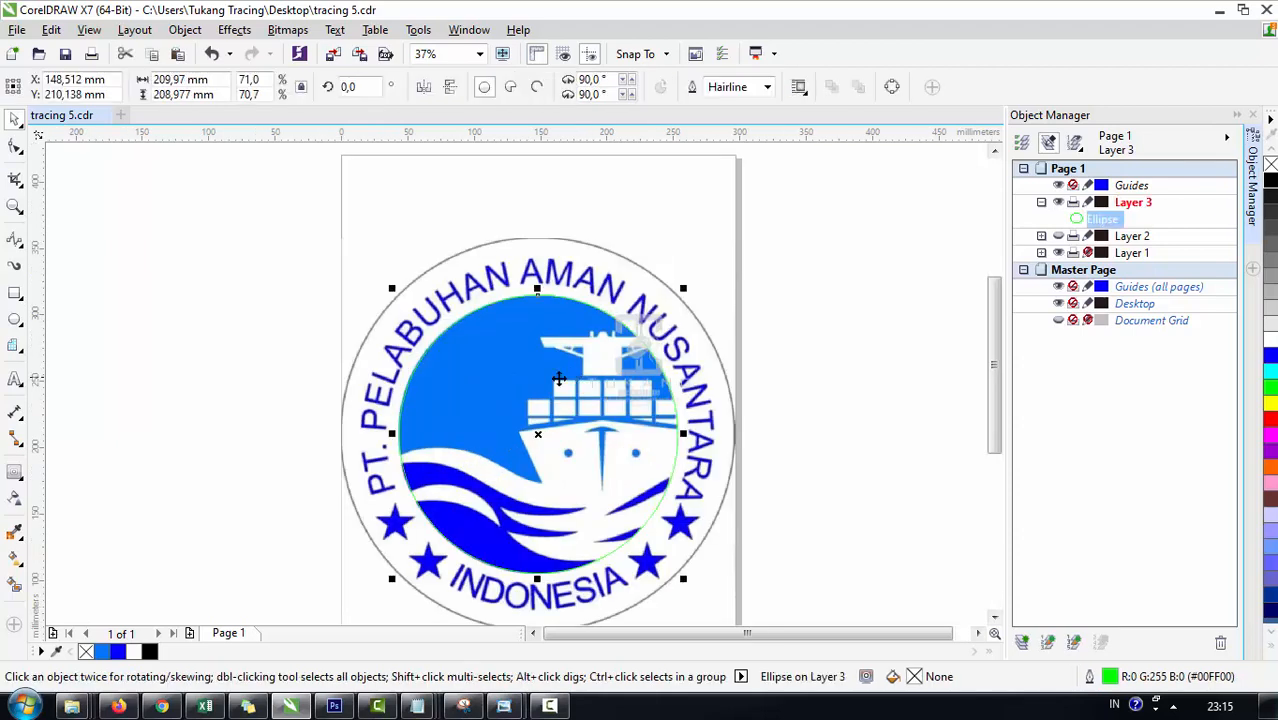
pyautogui.click(824, 372)
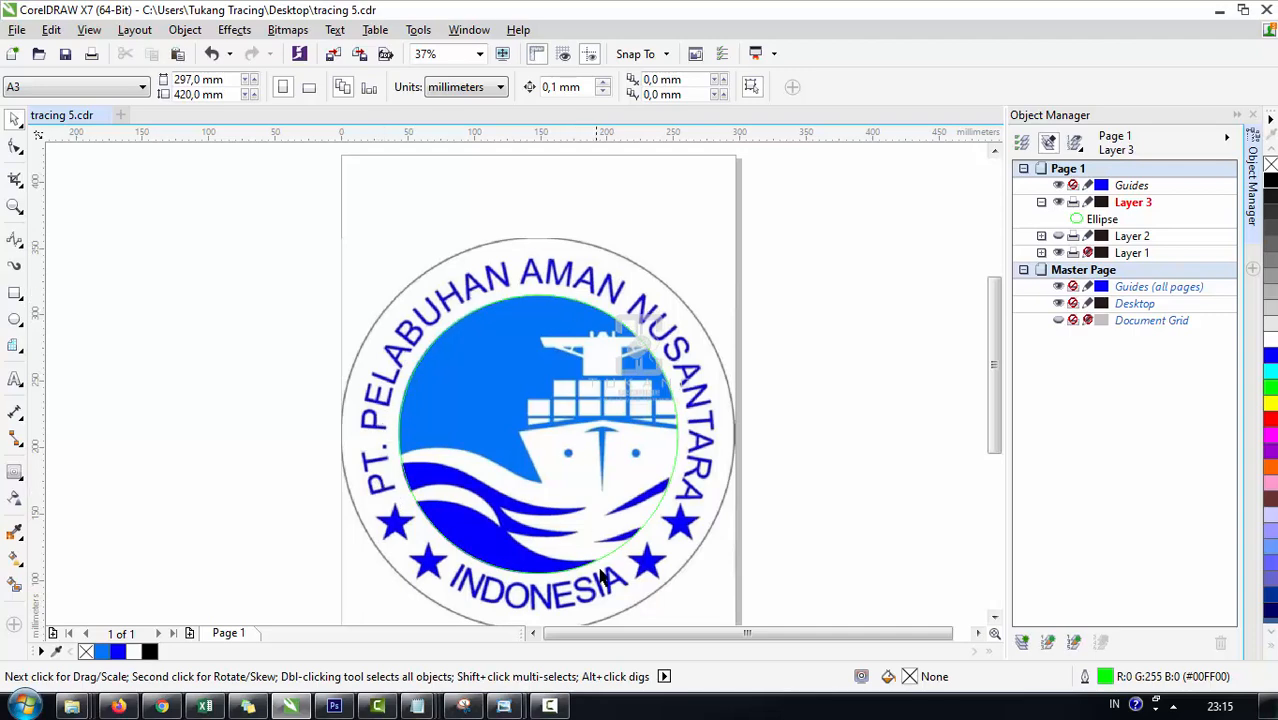
pyautogui.scroll(1, 604, 578)
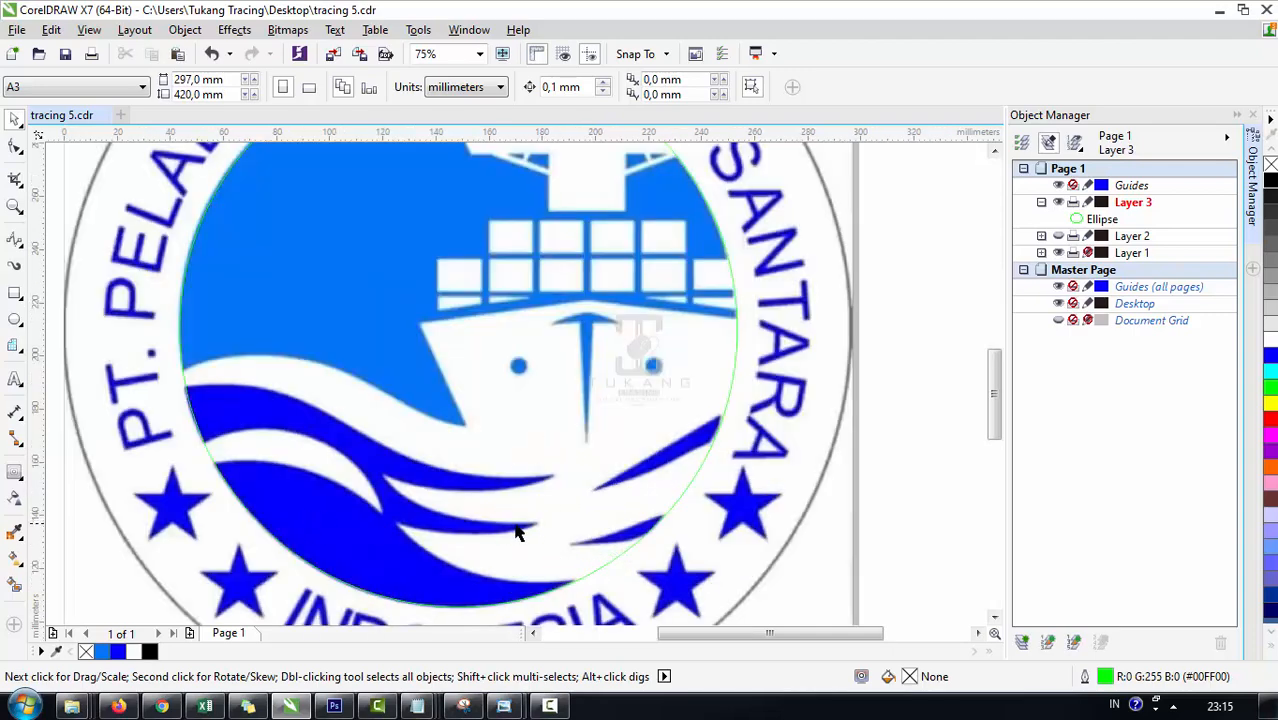
pyautogui.scroll(-1, 516, 481)
pyautogui.scroll(1, 507, 432)
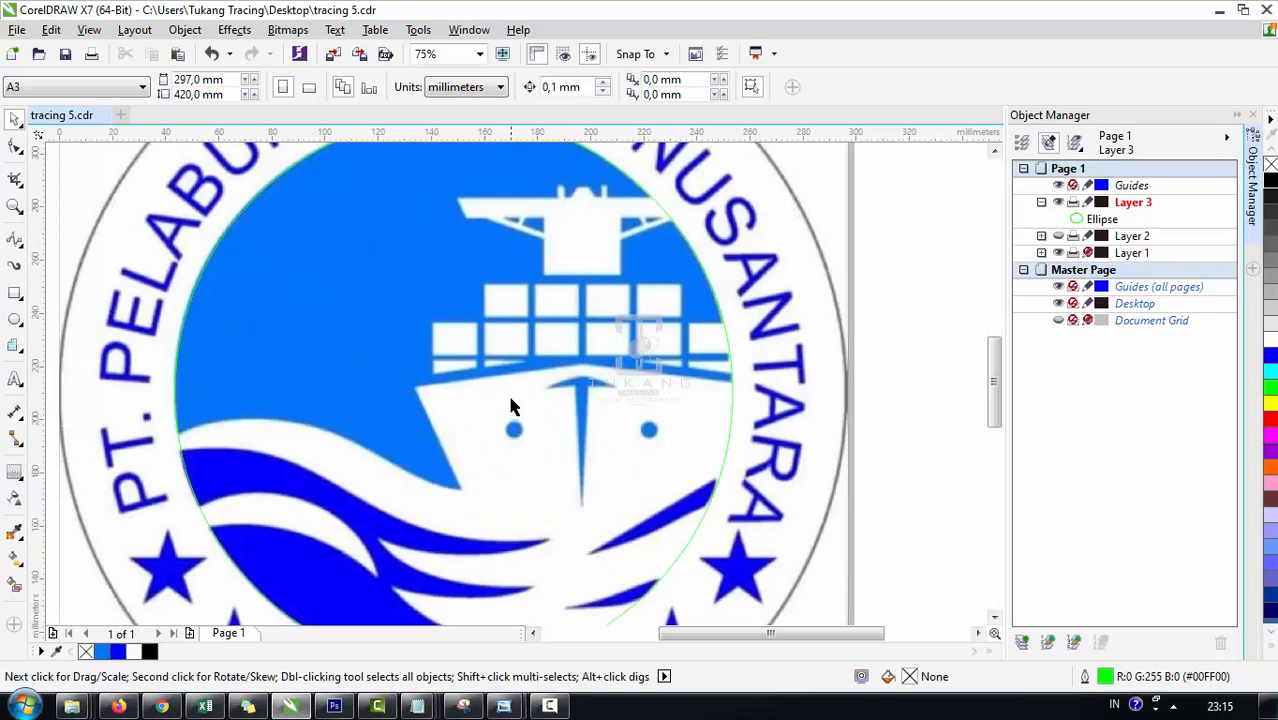
pyautogui.scroll(-1, 510, 400)
pyautogui.scroll(1, 563, 468)
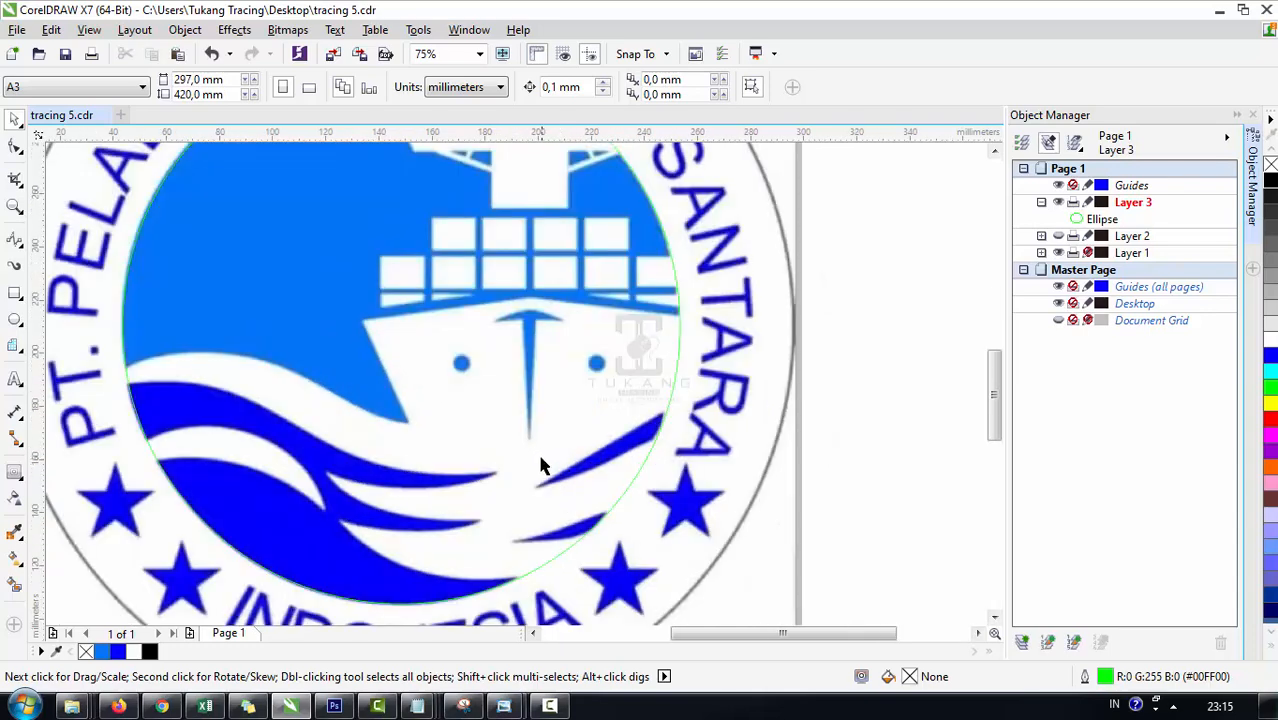
pyautogui.scroll(-1, 486, 425)
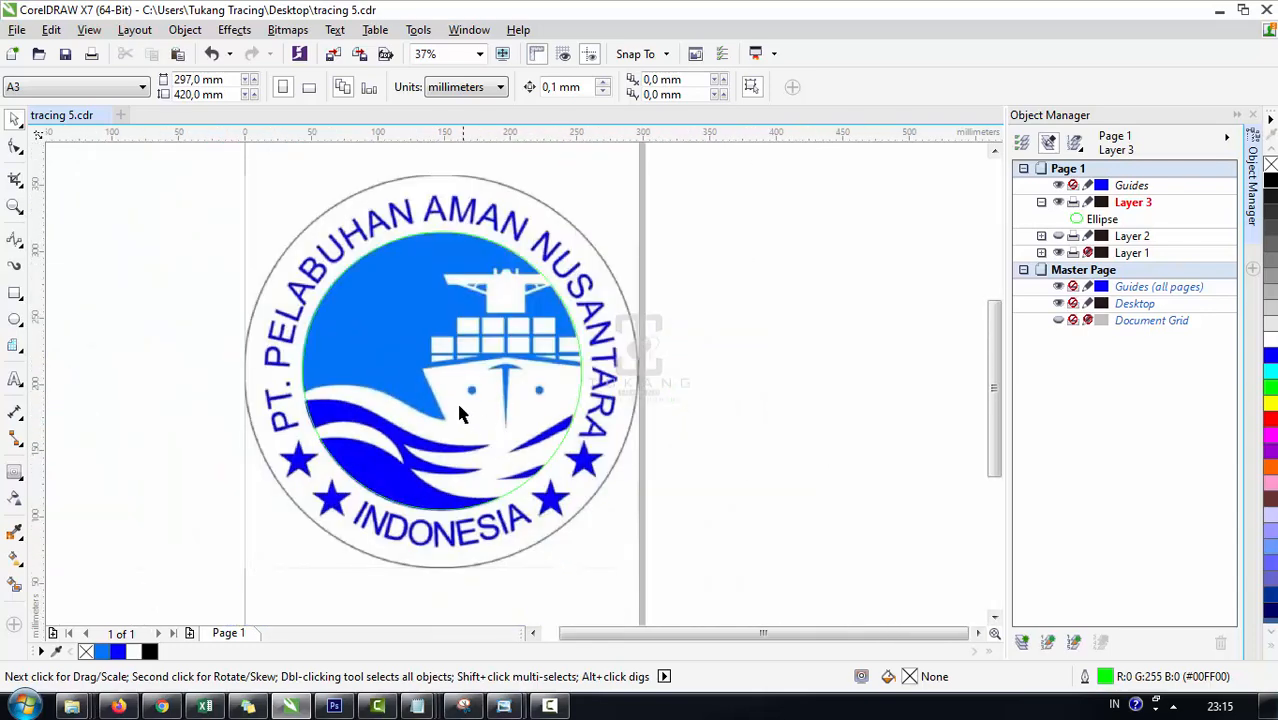
pyautogui.scroll(1, 474, 383)
pyautogui.scroll(-1, 402, 393)
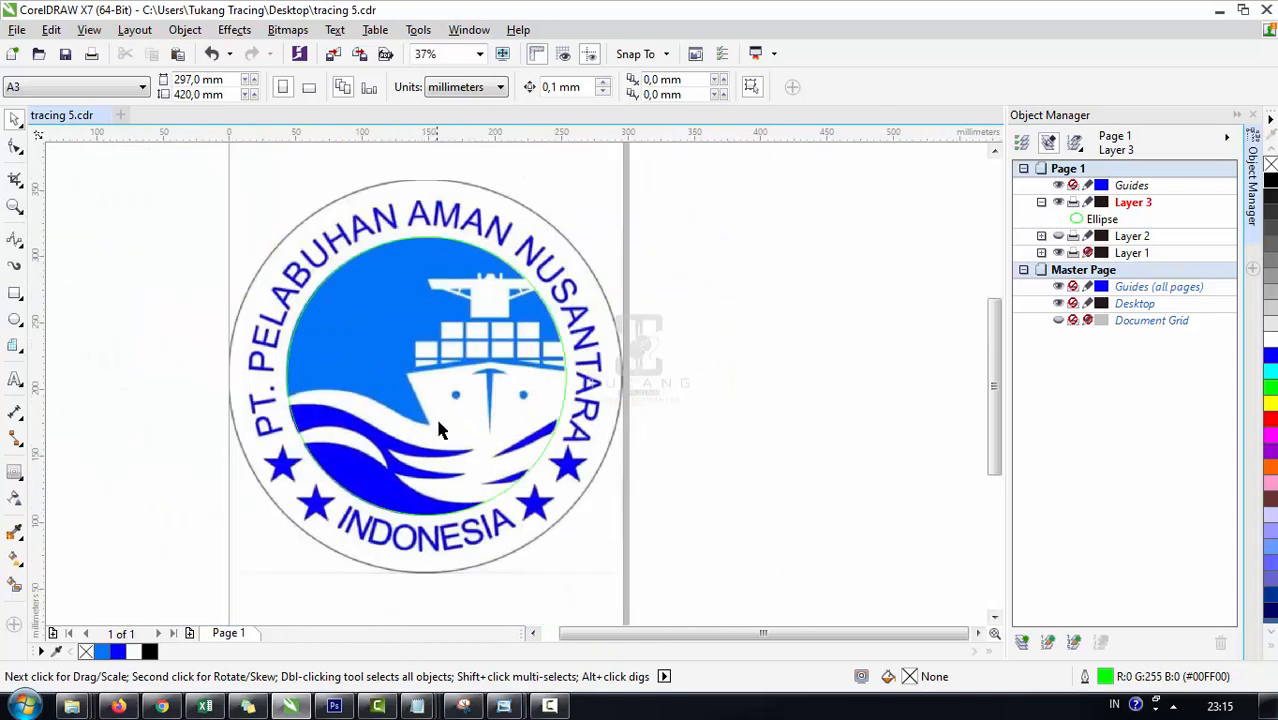
pyautogui.scroll(1, 436, 428)
# Step: Trace the boundary between the light blue sky and the white wave with a B-Spline curve about 127 mm wide and 27 mm high
pyautogui.click(14, 242)
pyautogui.scroll(-1, 474, 330)
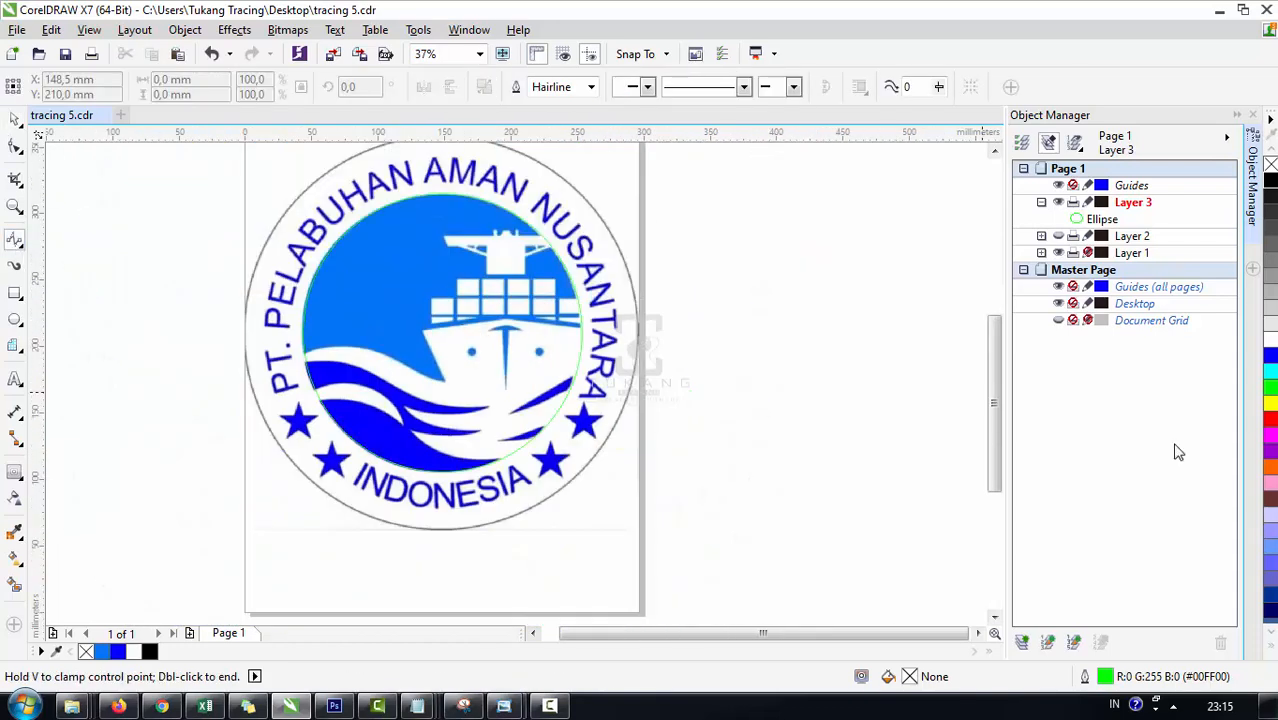
pyautogui.scroll(1, 388, 332)
pyautogui.scroll(1, 294, 366)
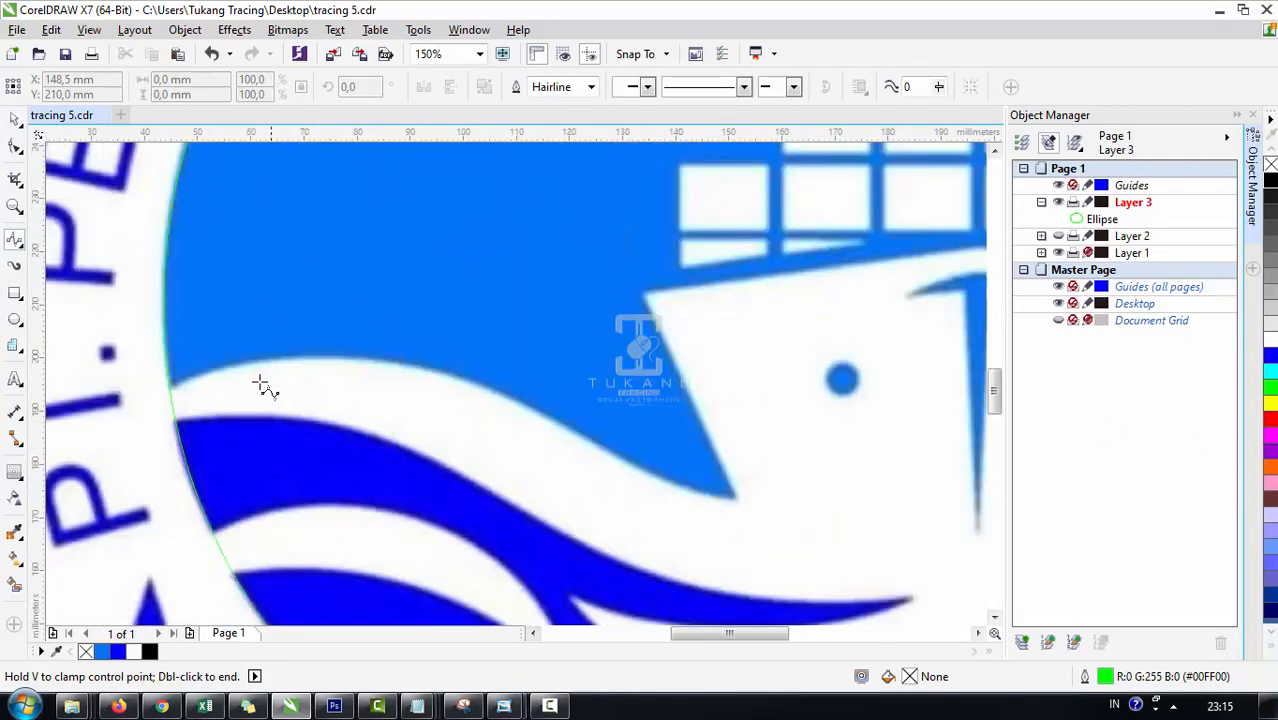
pyautogui.click(138, 409)
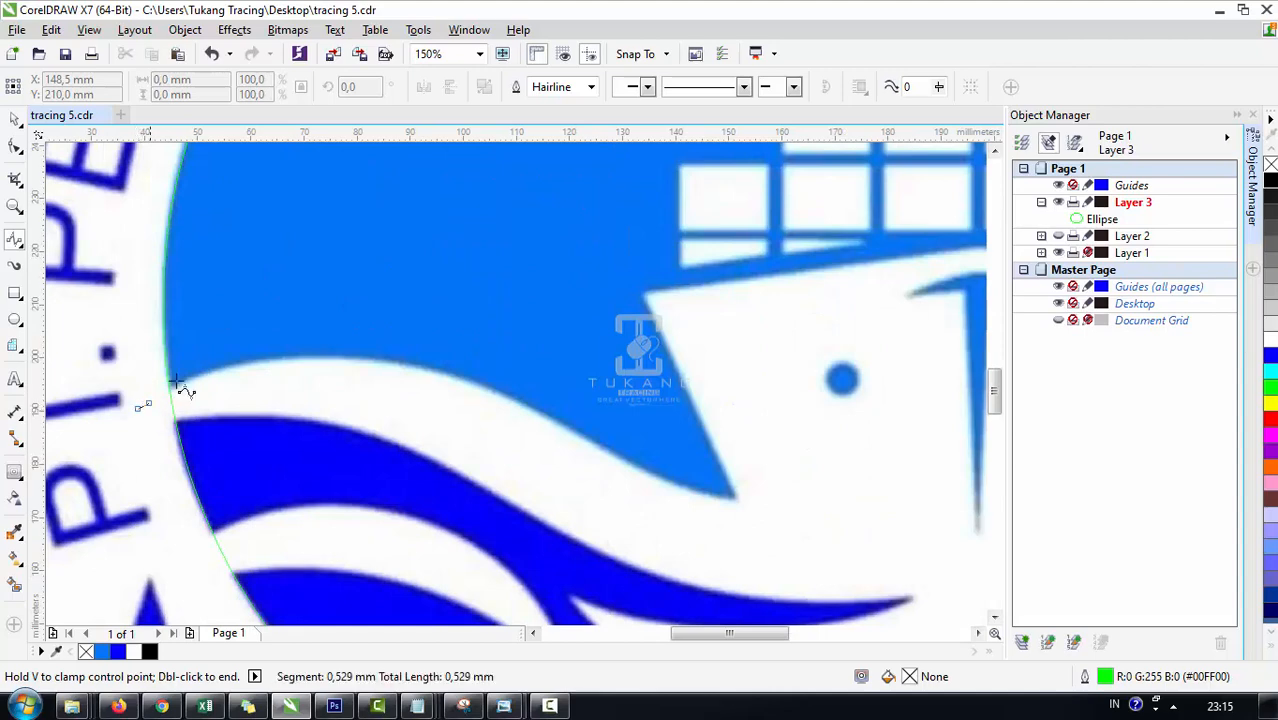
pyautogui.click(226, 353)
pyautogui.click(401, 356)
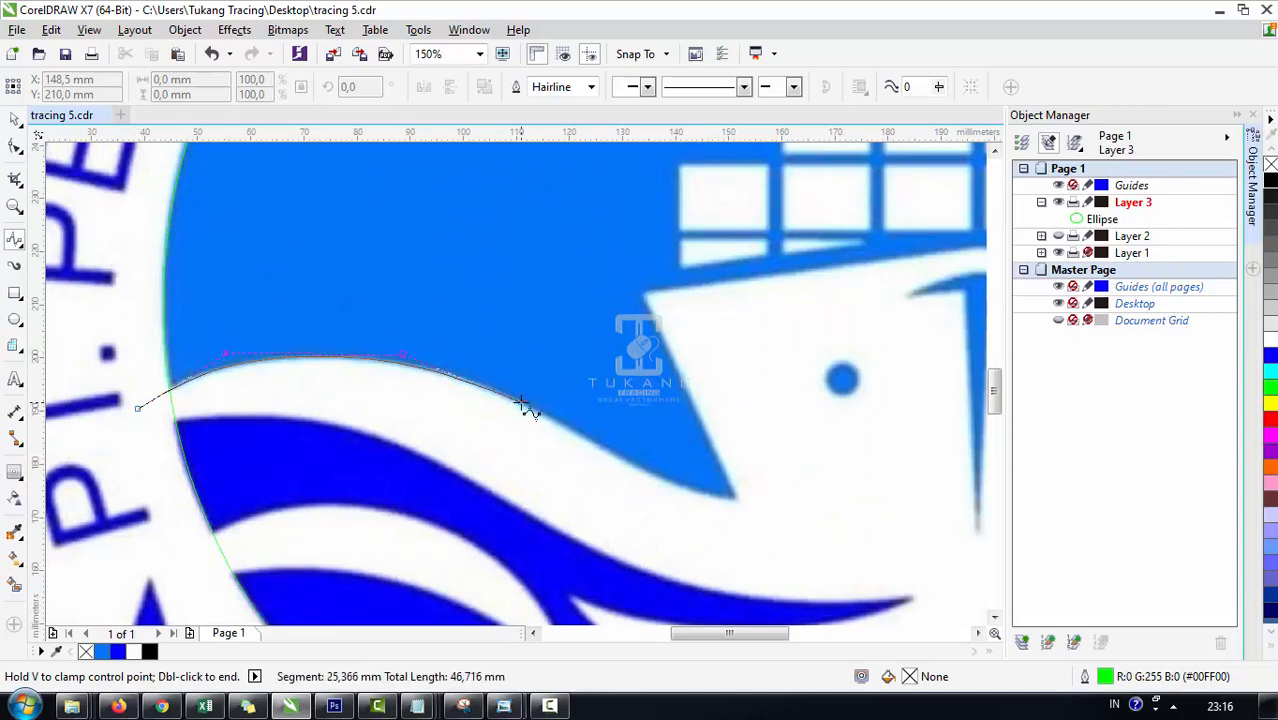
pyautogui.click(520, 400)
pyautogui.click(656, 485)
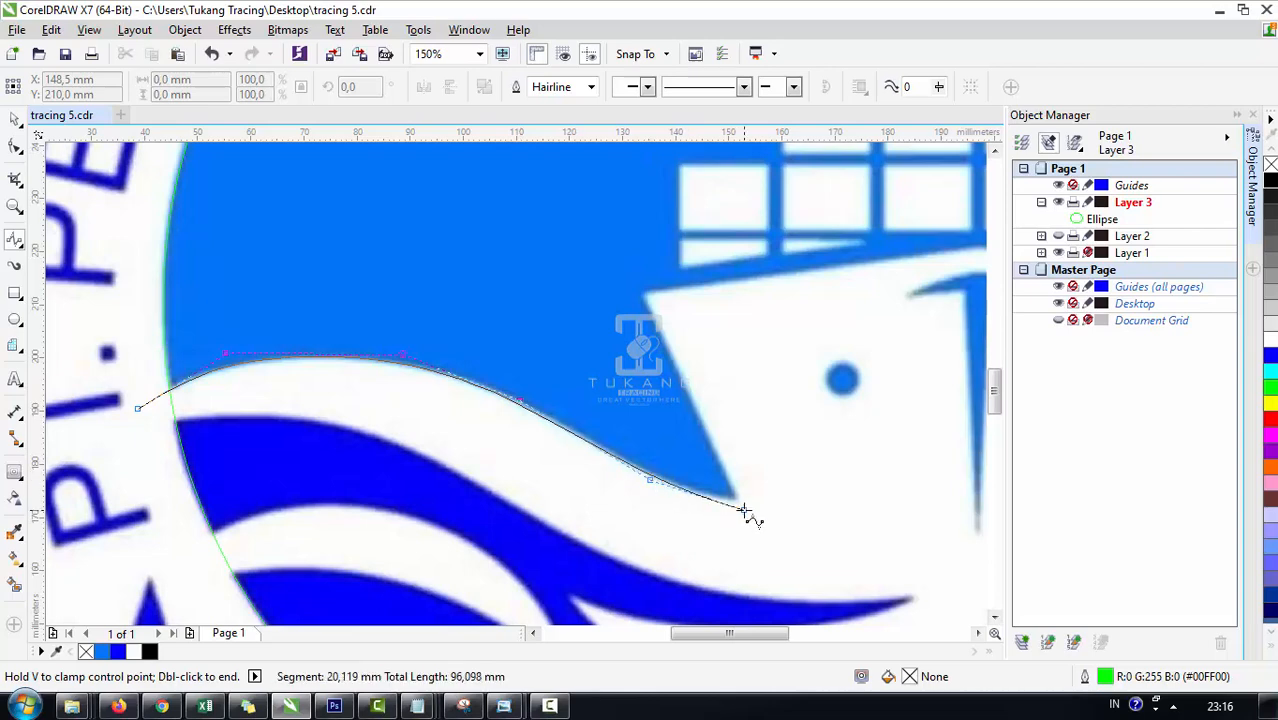
pyautogui.click(745, 505)
pyautogui.doubleClick(811, 483)
pyautogui.scroll(-2, 449, 390)
pyautogui.scroll(2, 560, 365)
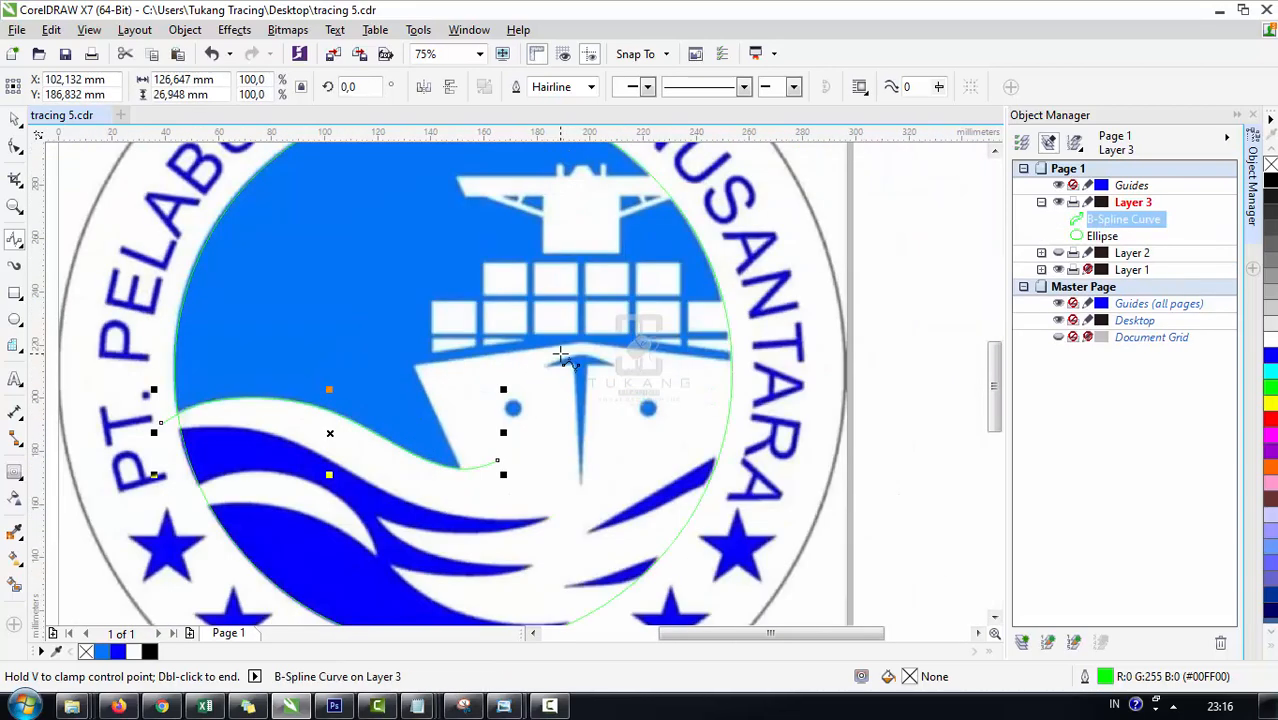
pyautogui.click(248, 384)
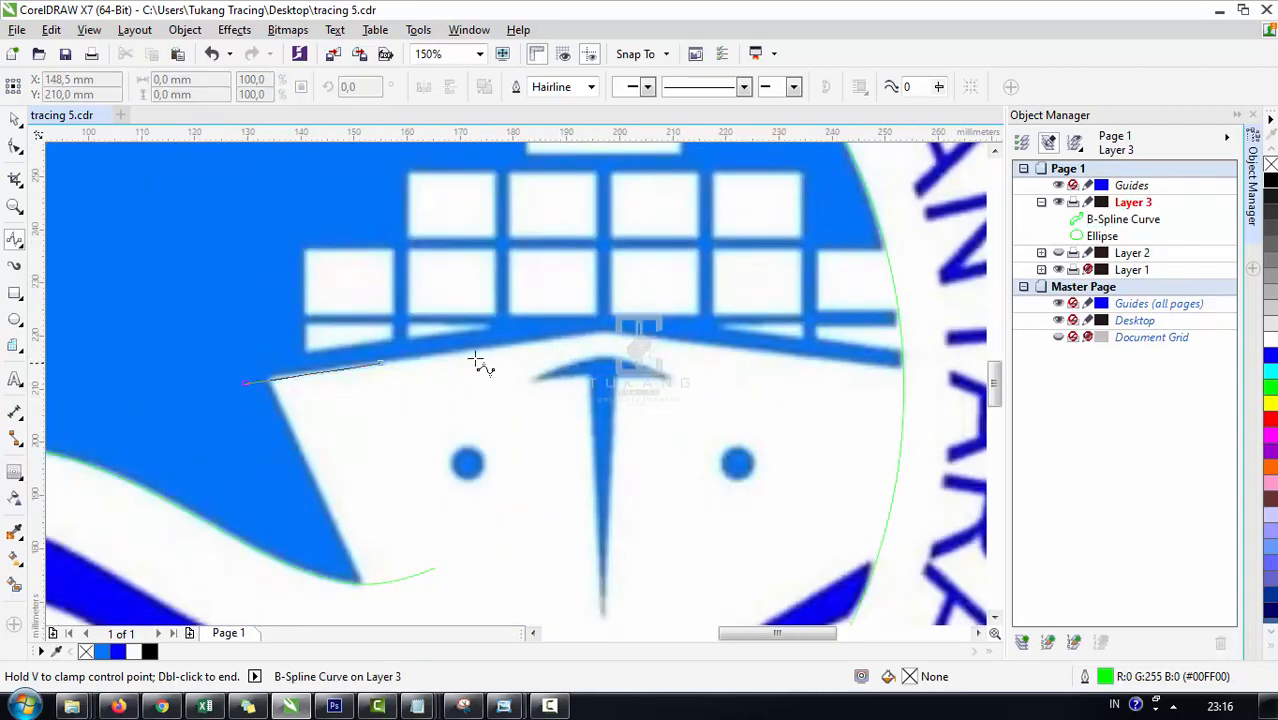
pyautogui.doubleClick(645, 326)
pyautogui.hotkey('ctrl', 'z')
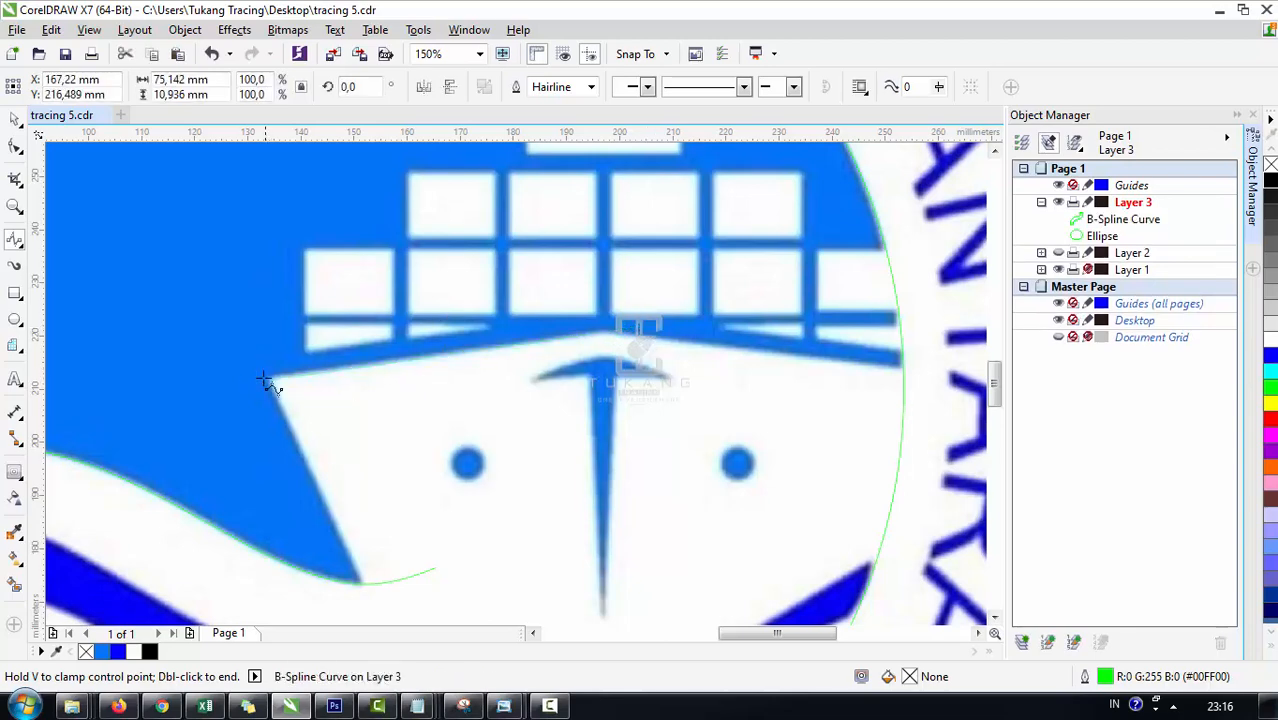
# Step: Draw straight B-Spline lines along the hull's left deck edge, about 78 mm wide, and down its left side, about 50 mm high
pyautogui.click(243, 381)
pyautogui.doubleClick(662, 322)
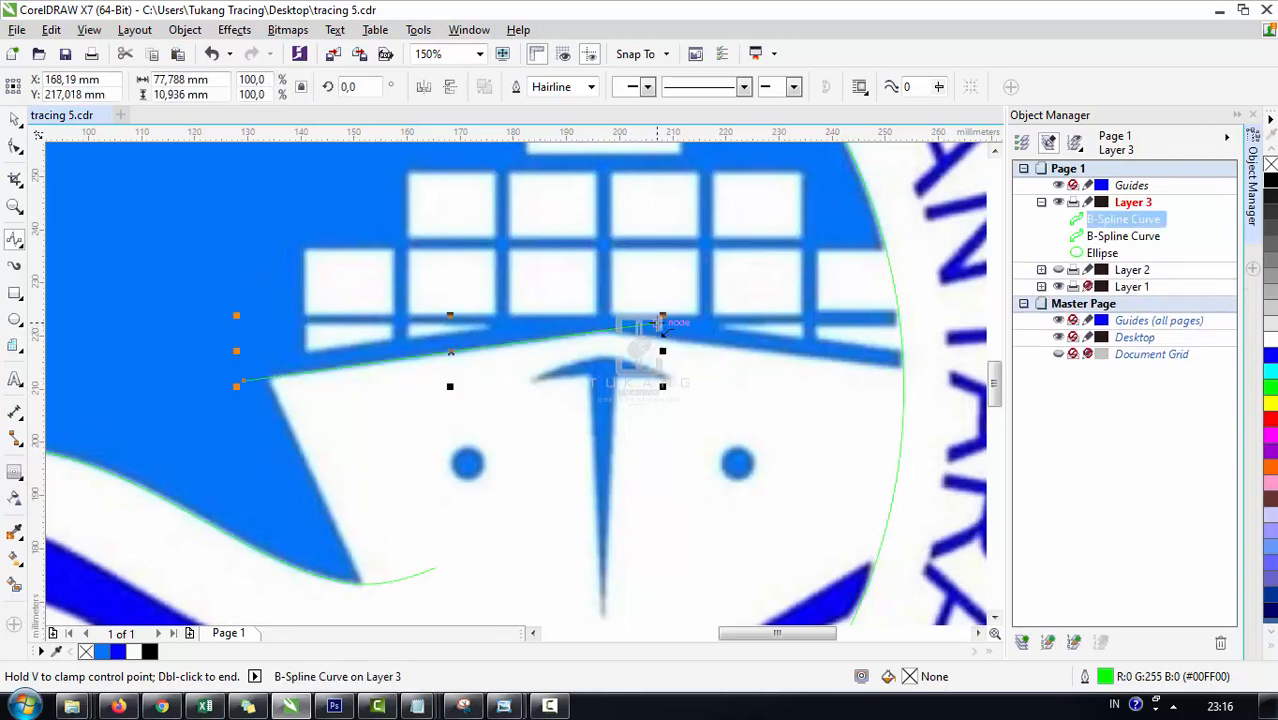
pyautogui.scroll(-2, 365, 379)
pyautogui.scroll(2, 300, 330)
pyautogui.click(264, 282)
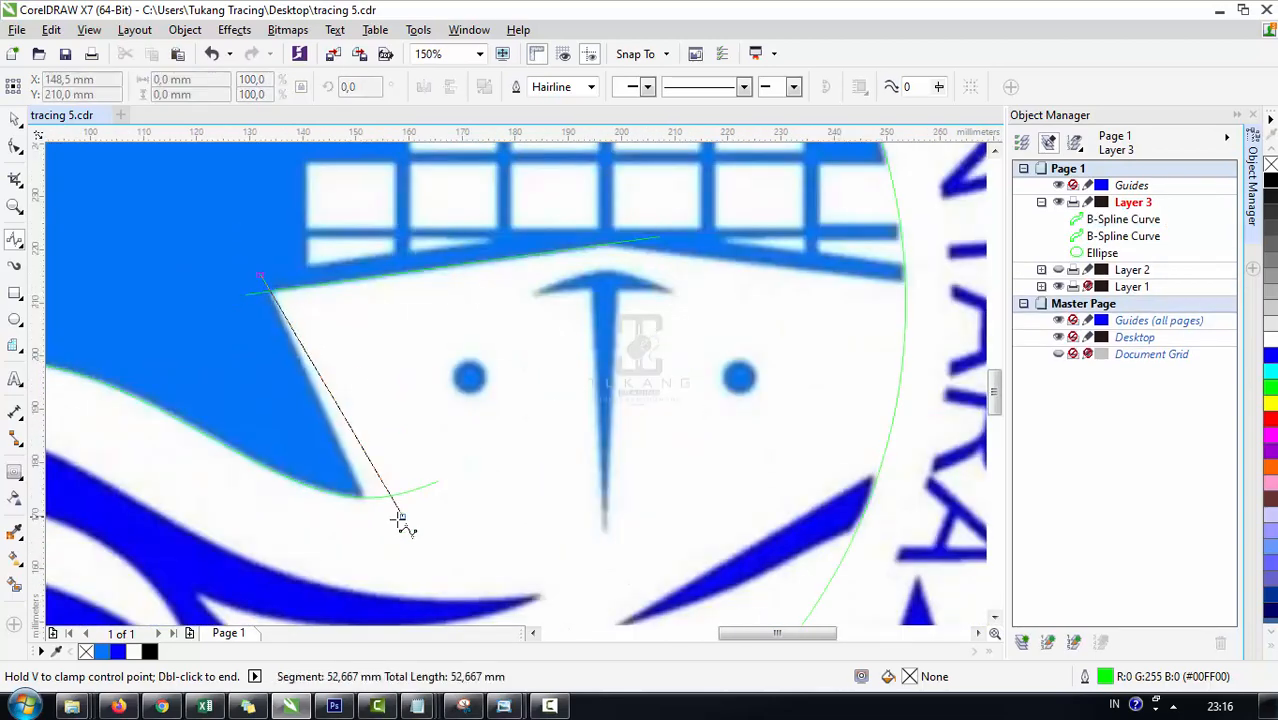
pyautogui.doubleClick(386, 541)
# Step: Draw a straight B-Spline line along the hull's right deck edge, about 74 mm wide, extending past the disc's circle
pyautogui.scroll(-1, 419, 402)
pyautogui.scroll(1, 621, 346)
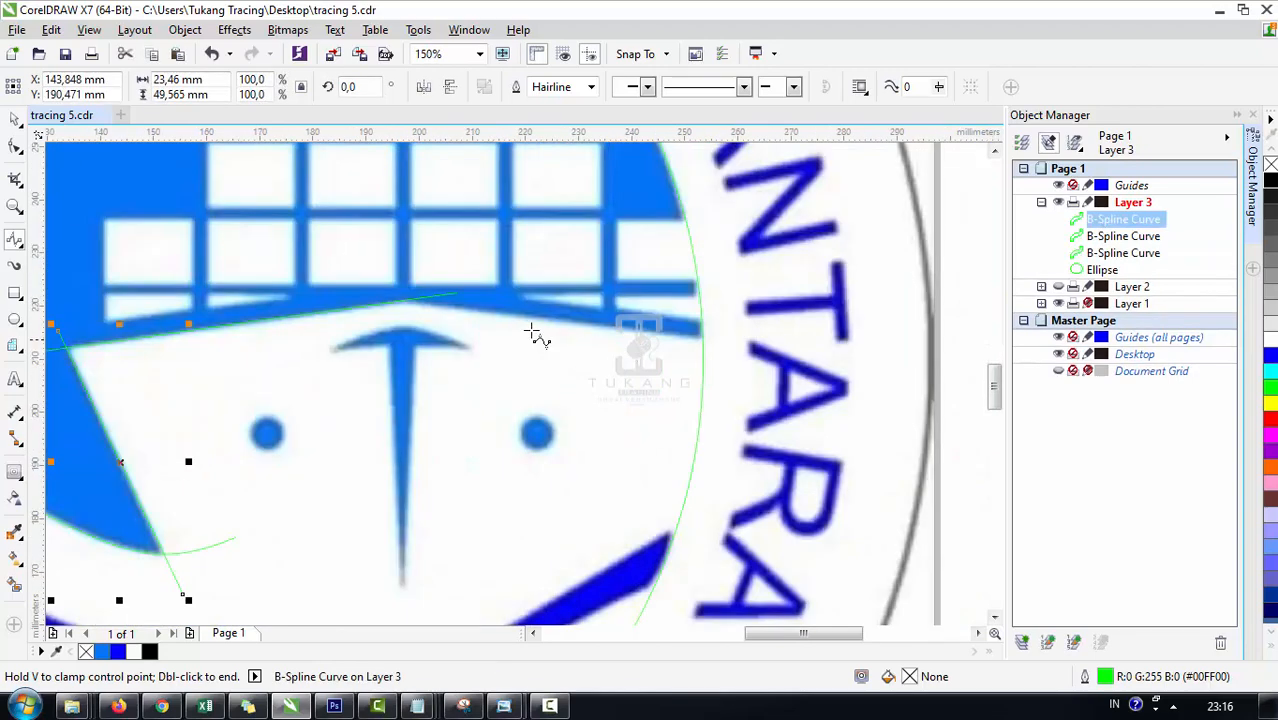
pyautogui.click(385, 295)
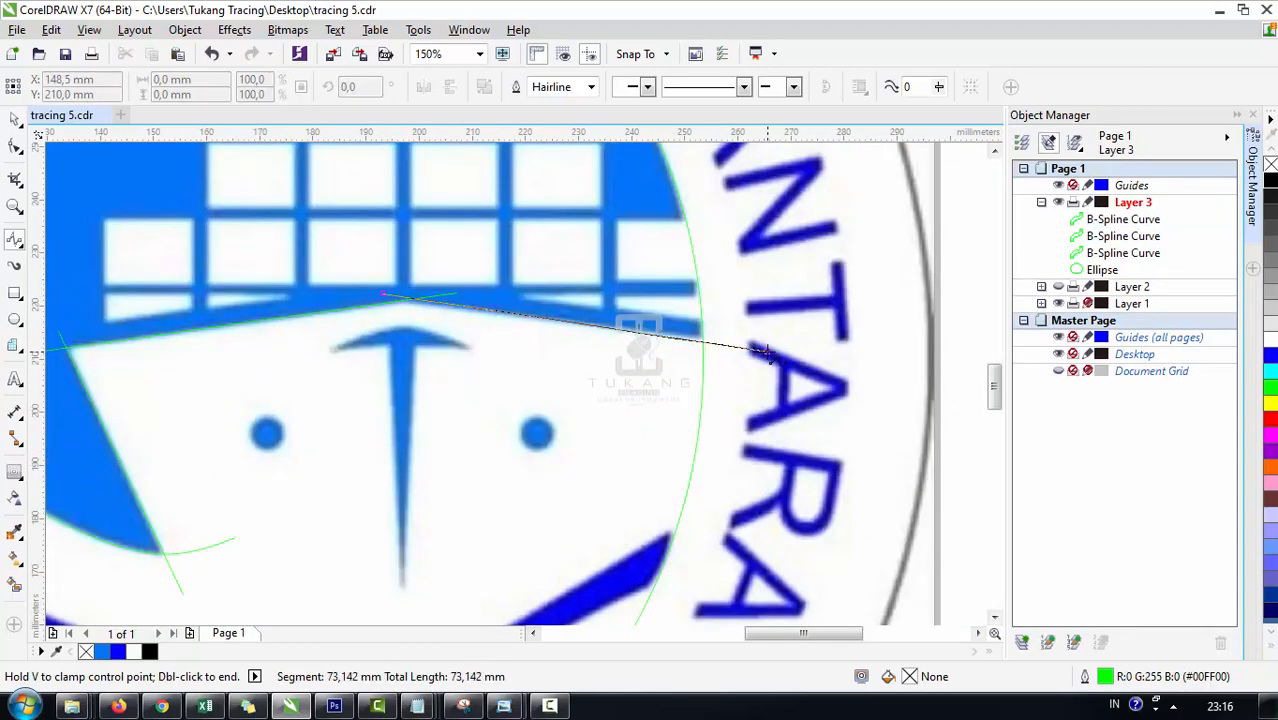
pyautogui.doubleClick(773, 347)
# Step: Trace the top edge of the upper dark blue wave with a B-Spline curve about 152 mm wide and 35 mm high
pyautogui.scroll(-2, 536, 331)
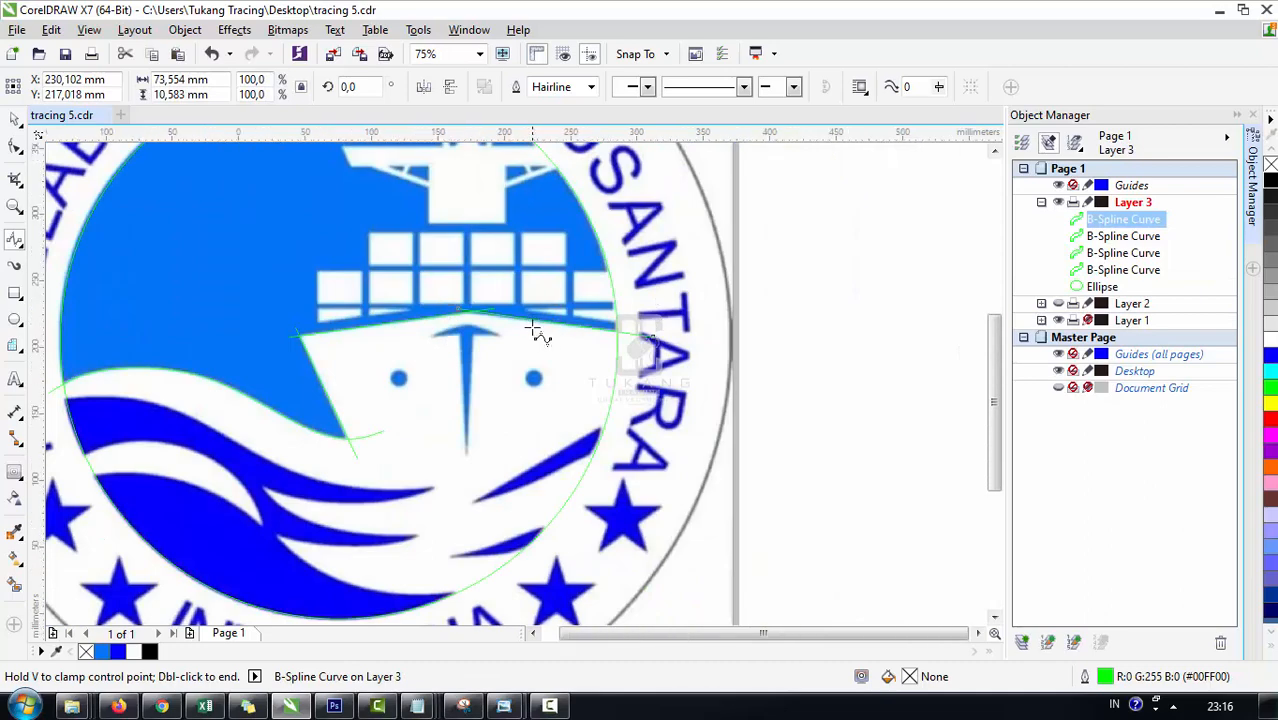
pyautogui.scroll(2, 140, 287)
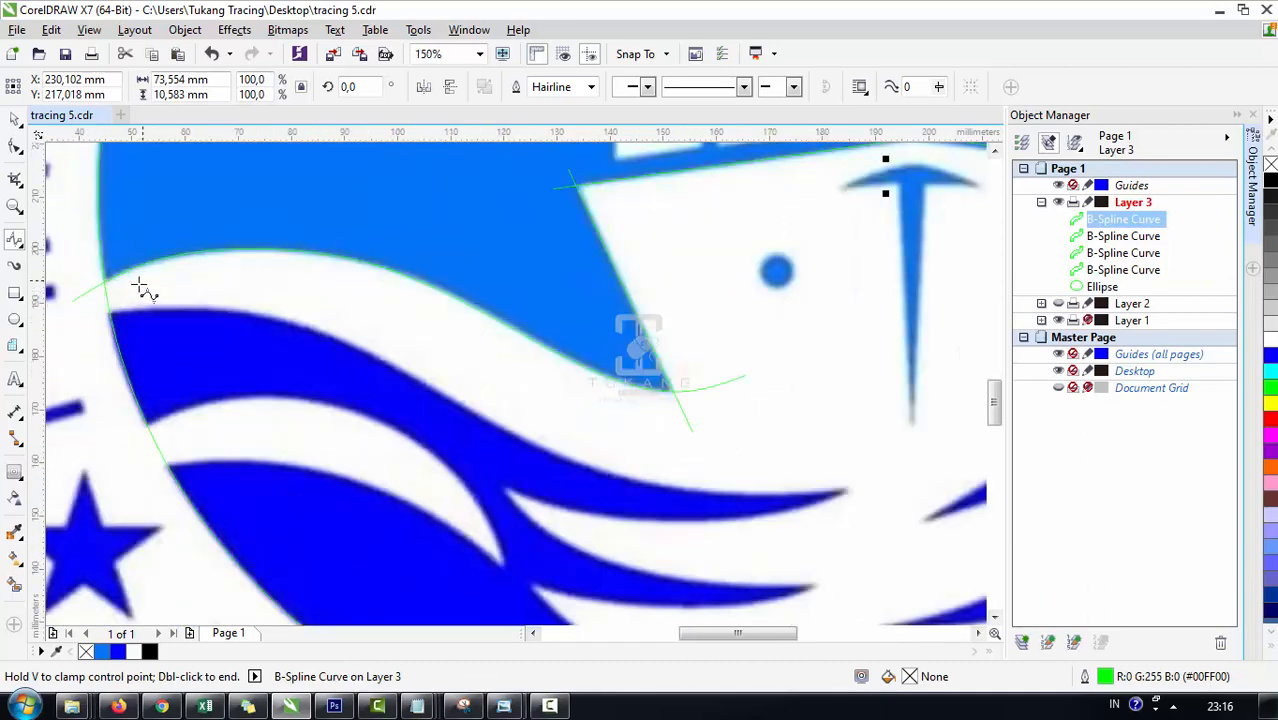
pyautogui.click(76, 316)
pyautogui.click(175, 299)
pyautogui.click(320, 321)
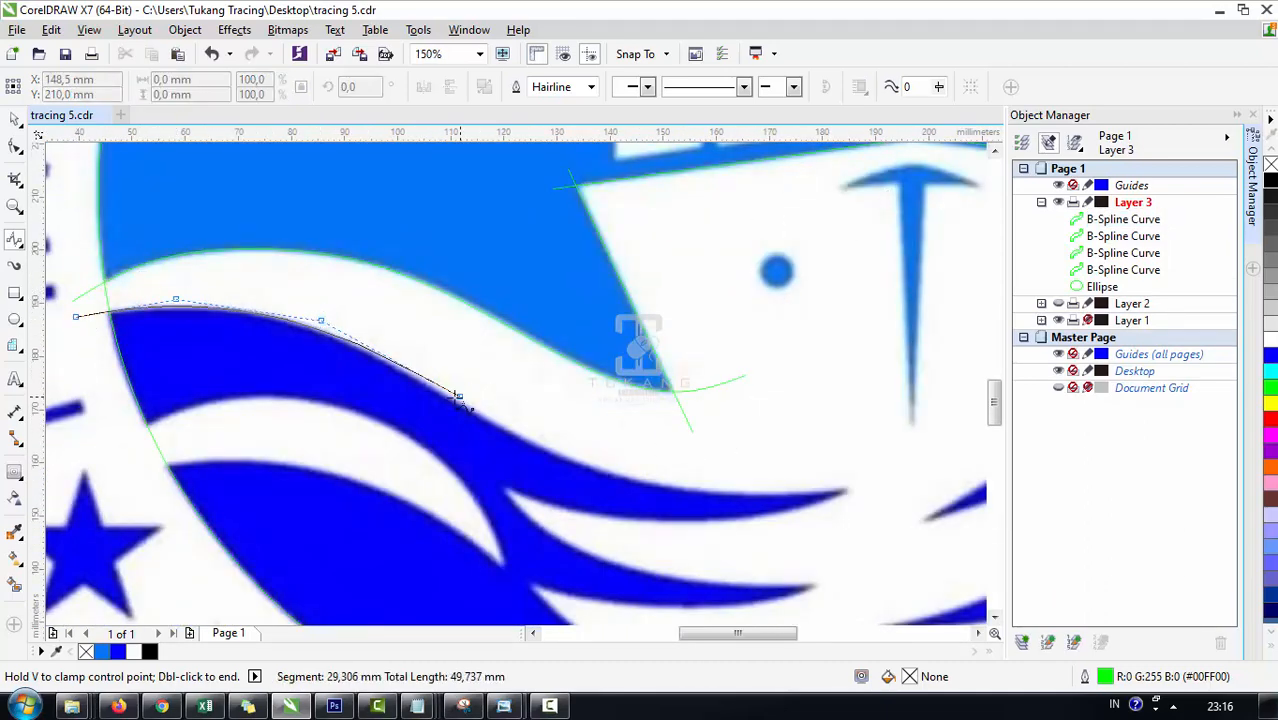
pyautogui.click(446, 399)
pyautogui.click(607, 484)
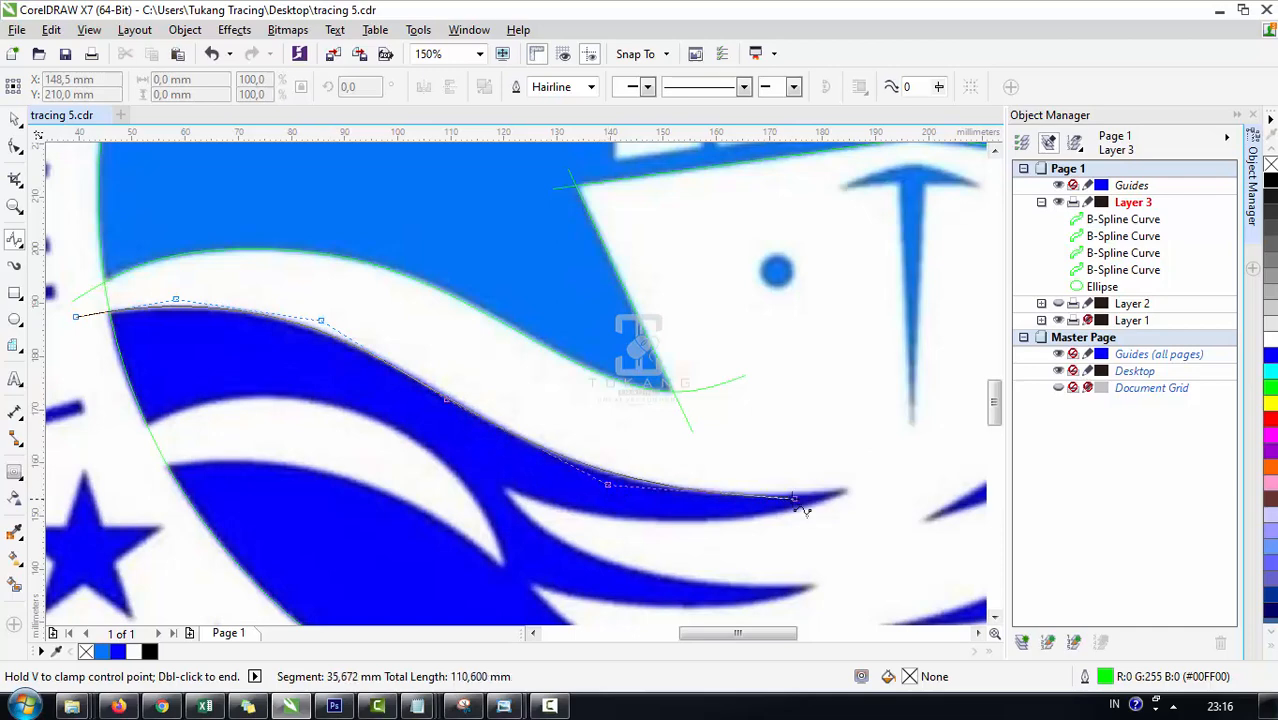
pyautogui.doubleClick(884, 486)
# Step: Trace the lower edge of the upper dark blue wave's right tip with a B-Spline curve about 75 mm wide and 14 mm high
pyautogui.scroll(-4, 884, 486)
pyautogui.scroll(2, 481, 428)
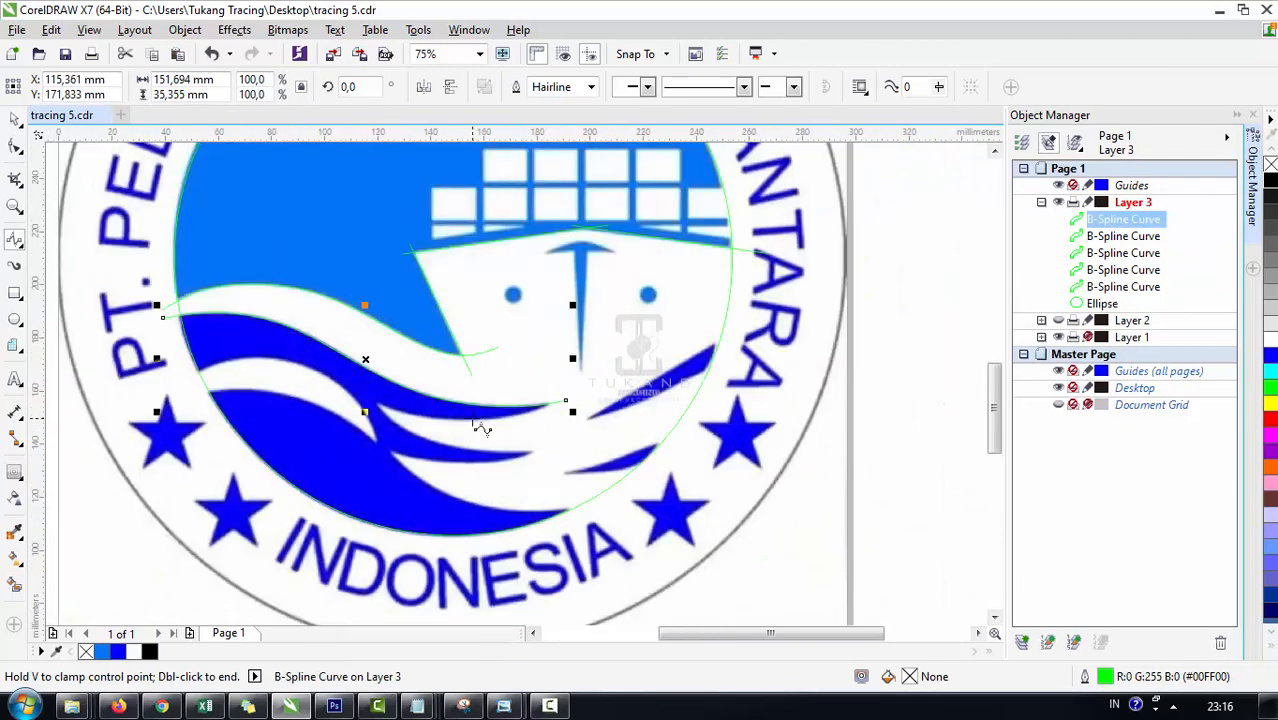
pyautogui.scroll(2, 481, 428)
pyautogui.click(267, 380)
pyautogui.click(365, 426)
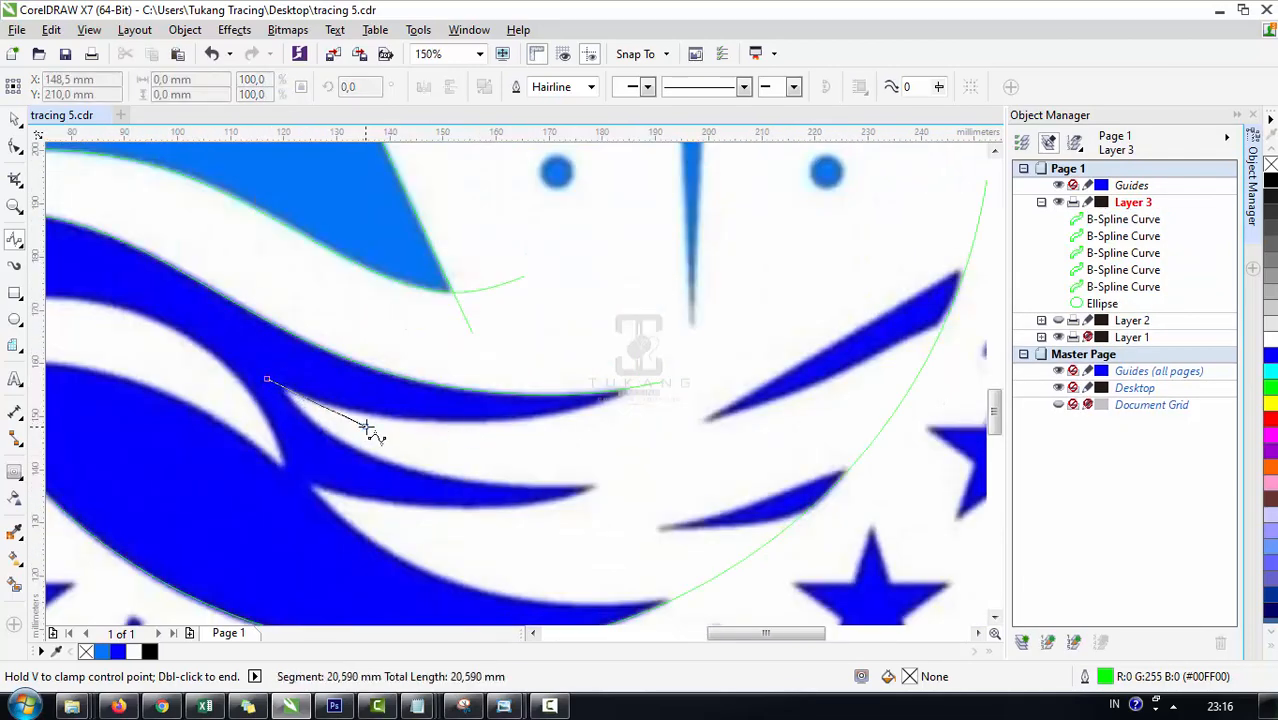
pyautogui.click(552, 421)
pyautogui.click(597, 412)
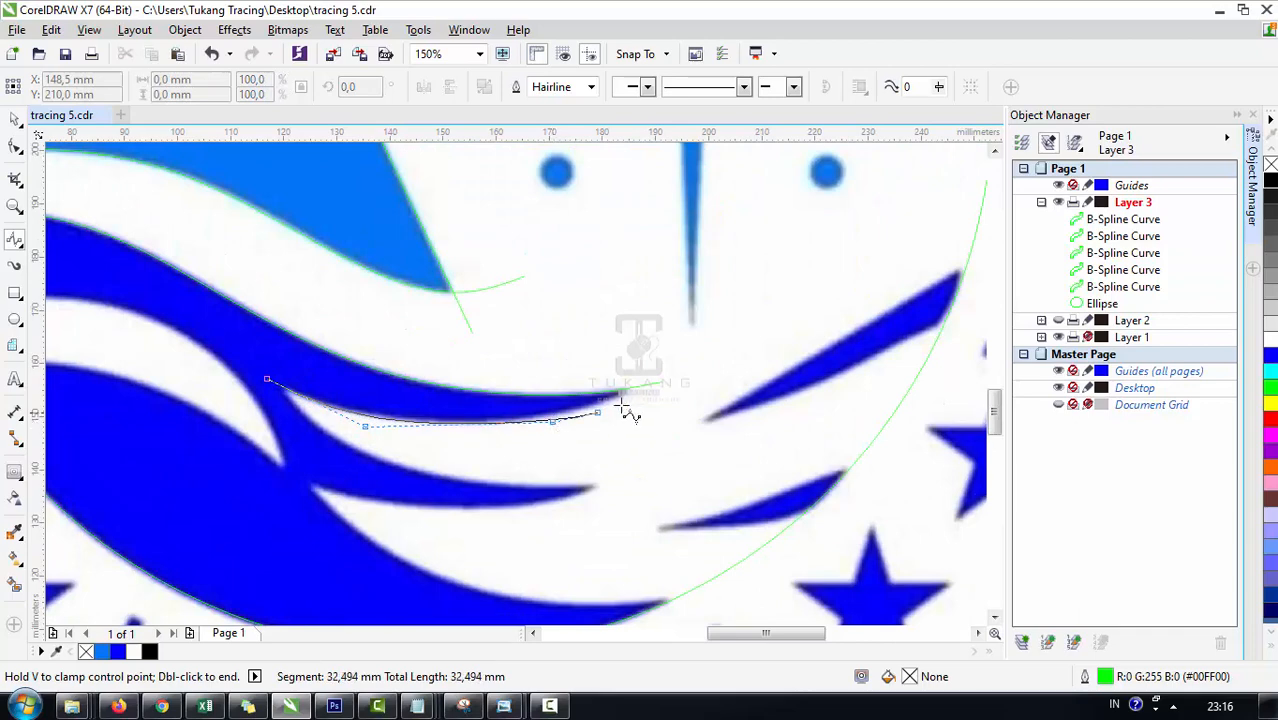
pyautogui.doubleClick(666, 346)
# Step: Trace the upper edge of the second dark blue wave tip with a B-Spline curve about 78 mm wide and 24 mm high
pyautogui.scroll(-2, 370, 355)
pyautogui.scroll(1, 348, 402)
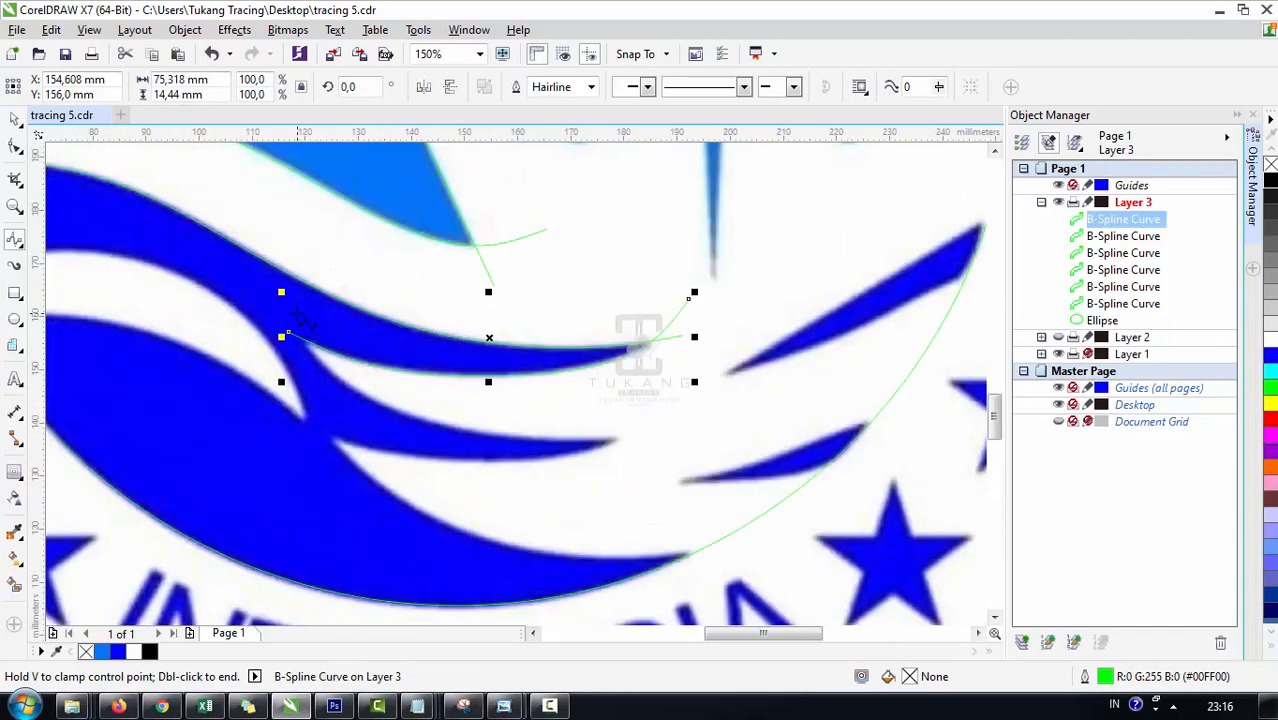
pyautogui.click(297, 314)
pyautogui.click(326, 388)
pyautogui.click(498, 453)
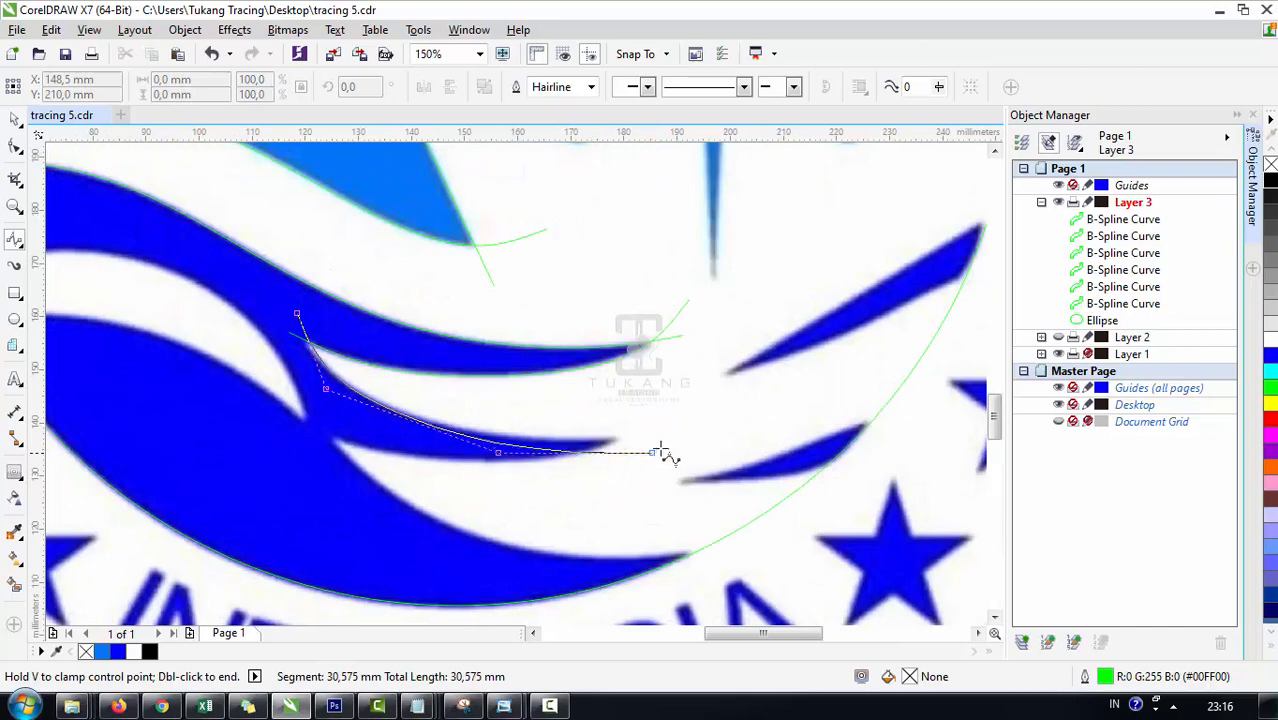
pyautogui.doubleClick(711, 434)
# Step: Trace the lower edge of the second dark blue wave tip with a B-Spline curve about 75 mm wide and 20 mm high
pyautogui.scroll(-1, 397, 372)
pyautogui.scroll(1, 255, 393)
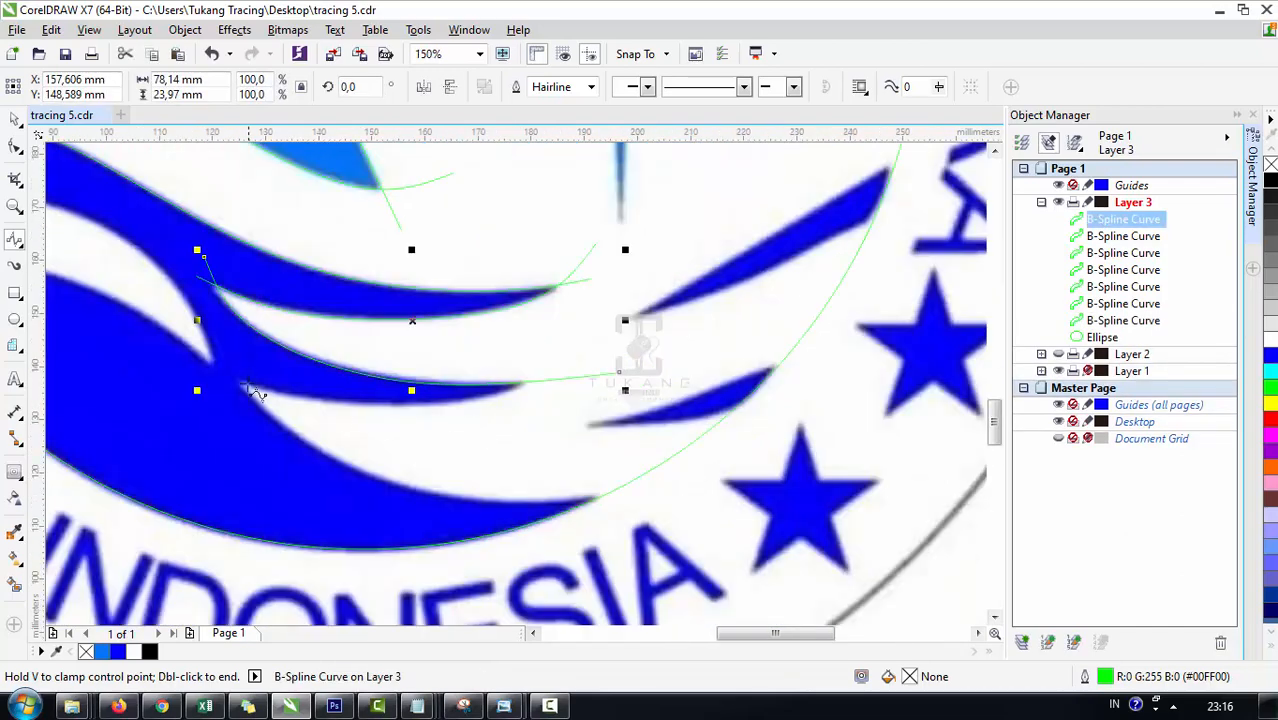
pyautogui.click(217, 371)
pyautogui.click(285, 400)
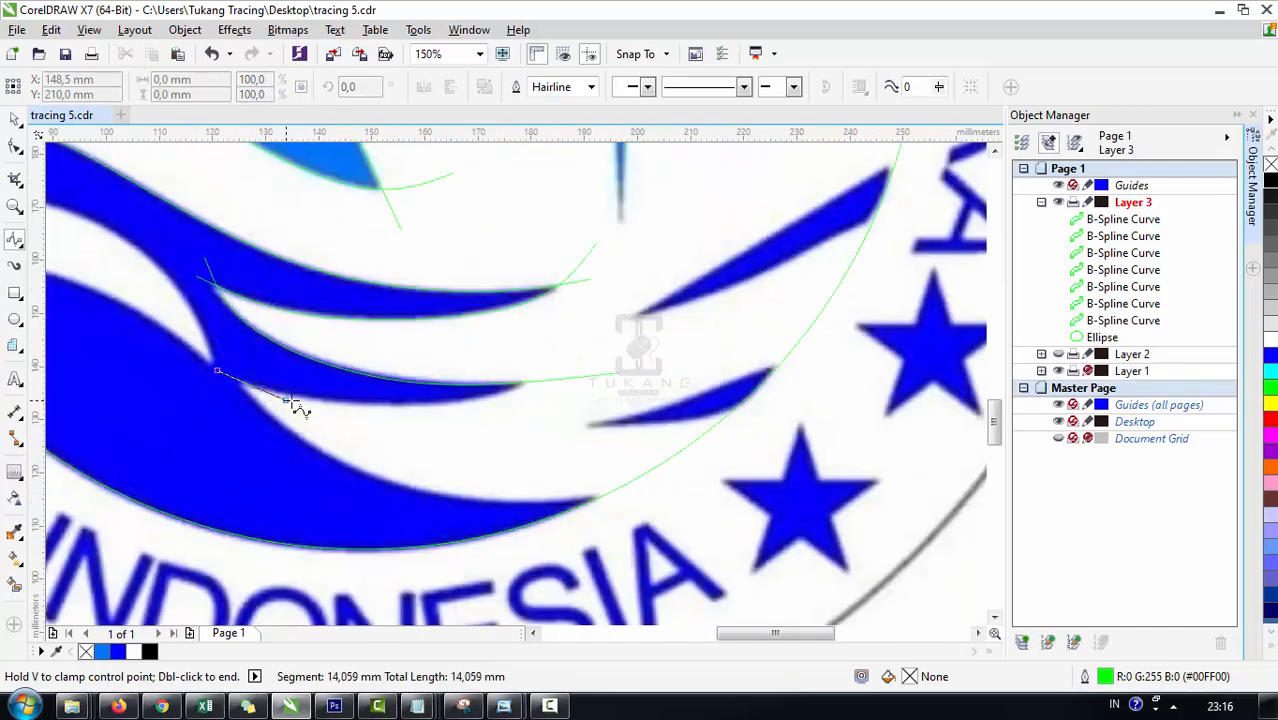
pyautogui.click(457, 410)
pyautogui.click(541, 390)
pyautogui.doubleClick(619, 302)
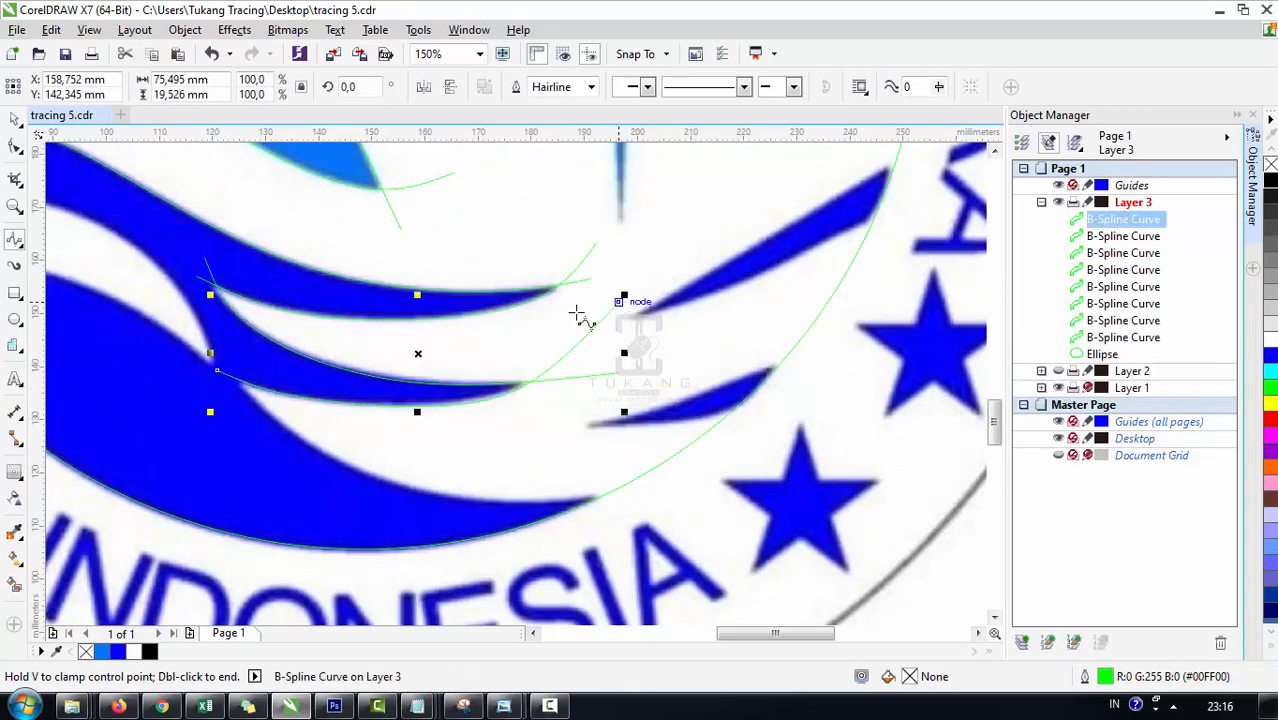
# Step: Trace the upper right edge of the large bottom wave with a B-Spline curve about 105 mm wide and 26 mm high, extending past the circle
pyautogui.scroll(-1, 370, 340)
pyautogui.scroll(1, 446, 380)
pyautogui.click(151, 334)
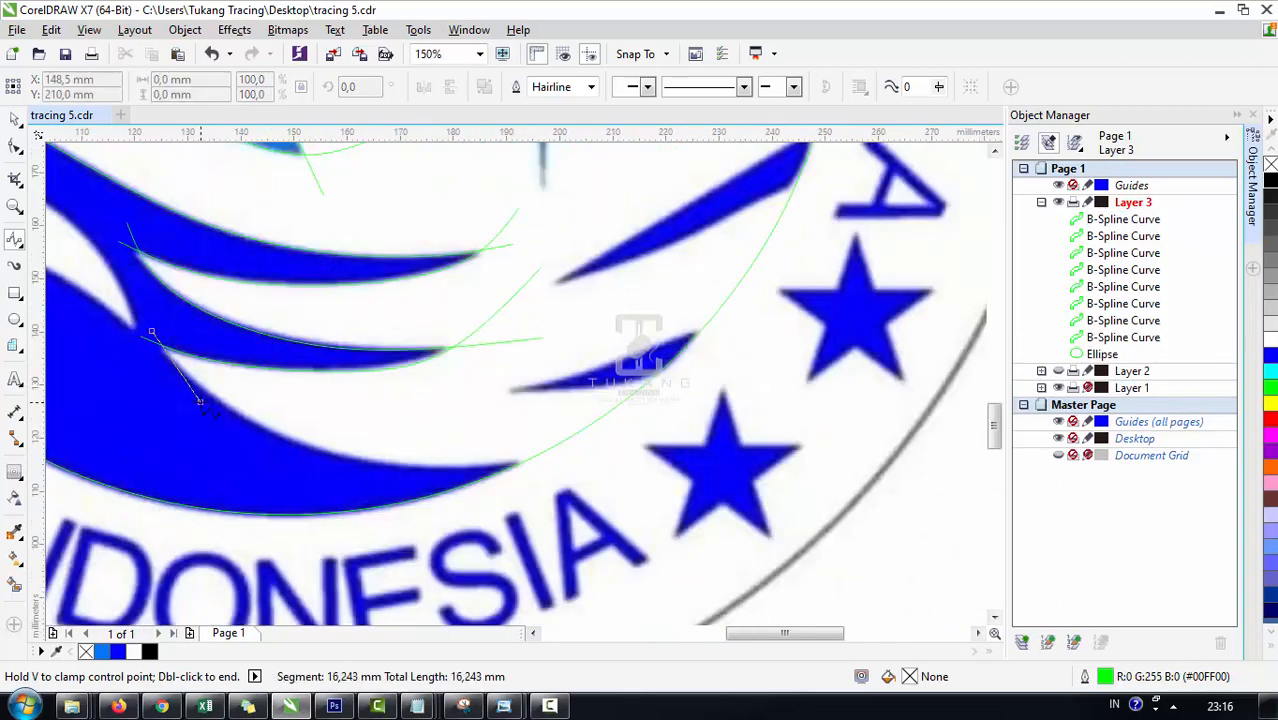
pyautogui.click(200, 402)
pyautogui.click(361, 481)
pyautogui.click(574, 459)
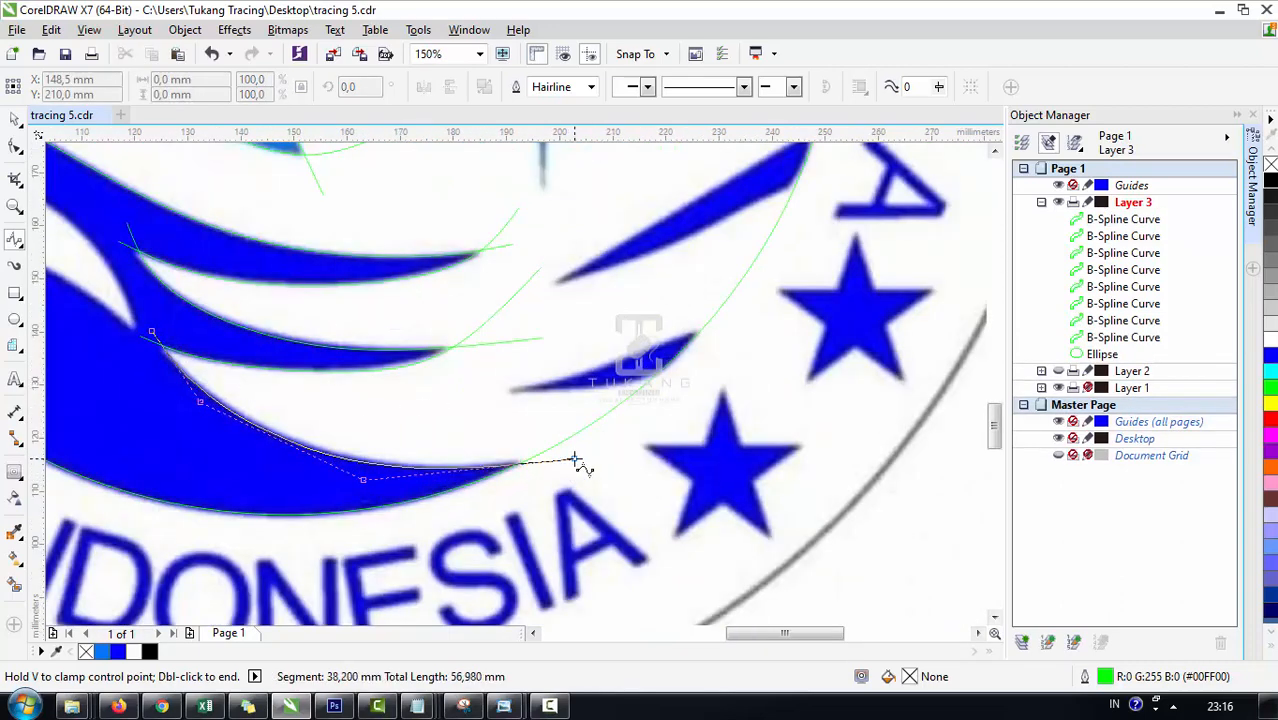
pyautogui.doubleClick(707, 416)
# Step: Outline the small lower right wave sliver with one B-Spline curve about 46 mm wide and 13 mm high, open beyond the circle
pyautogui.scroll(2, 700, 380)
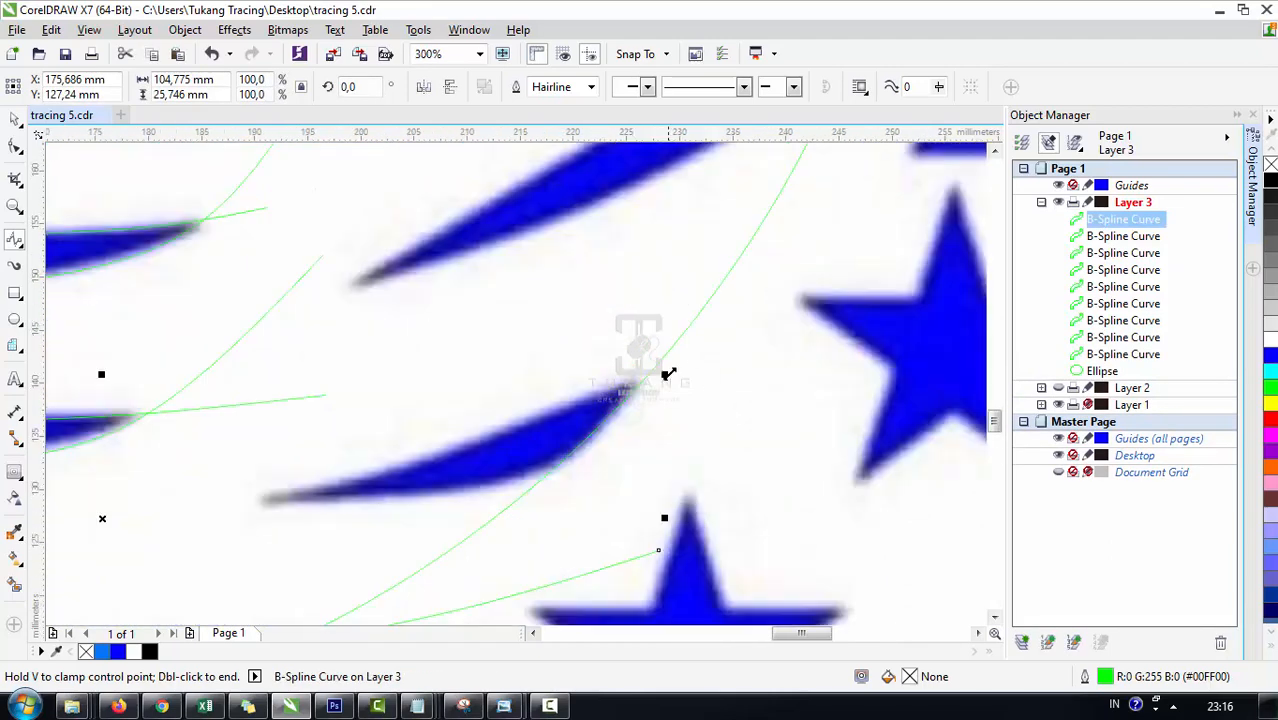
pyautogui.click(692, 361)
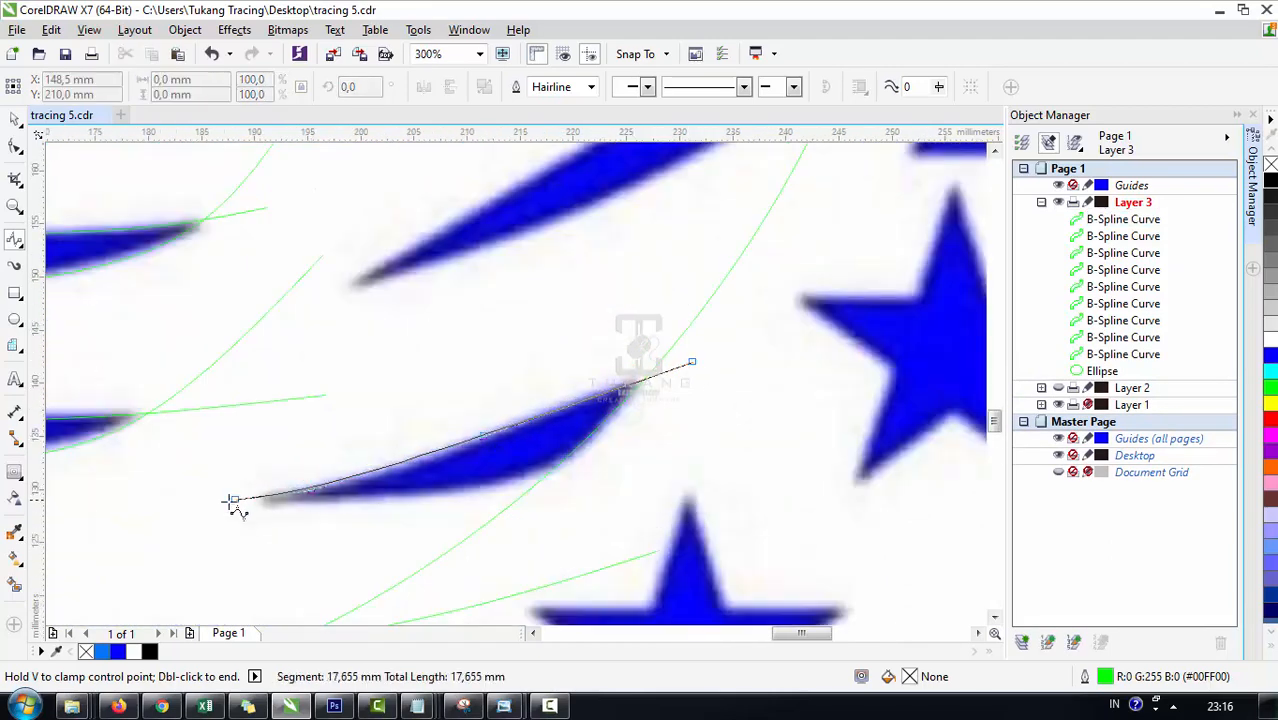
pyautogui.click(205, 503)
pyautogui.click(613, 457)
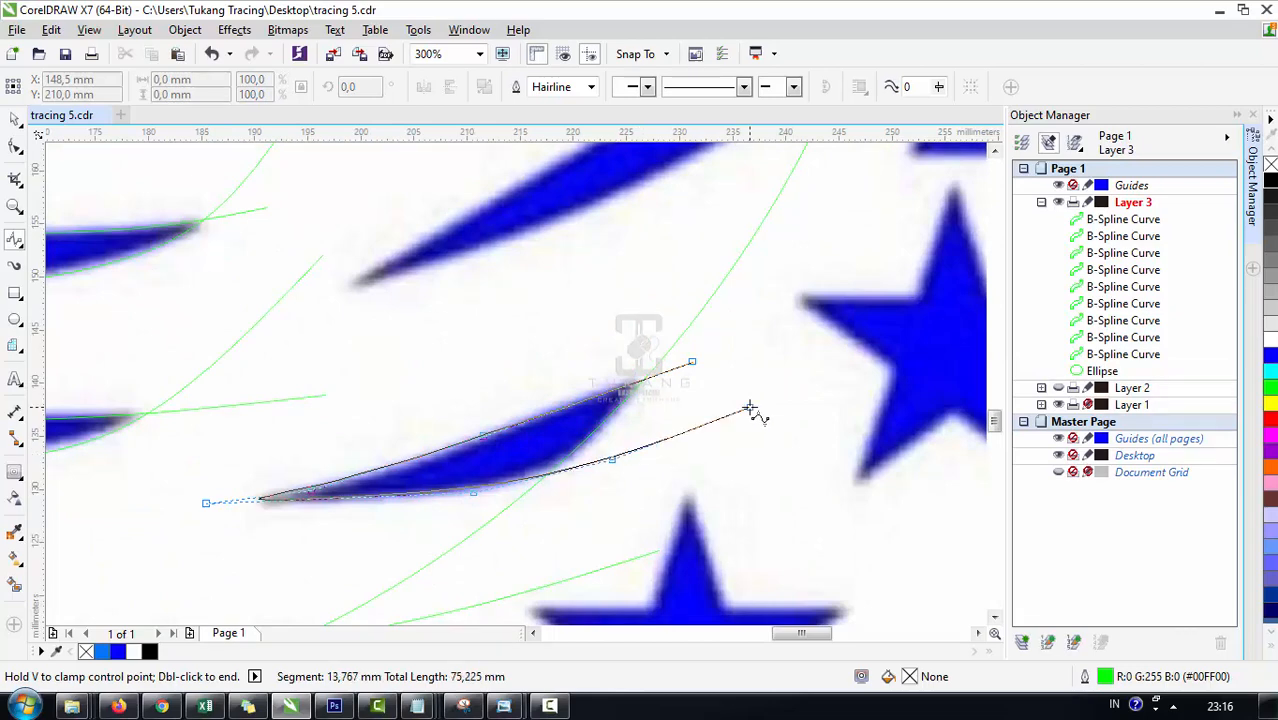
pyautogui.doubleClick(750, 408)
# Step: Outline the larger right wave sliver above it with one B-Spline curve about 53 mm wide and 33 mm high, open beyond the circle
pyautogui.scroll(-2, 620, 400)
pyautogui.scroll(2, 660, 335)
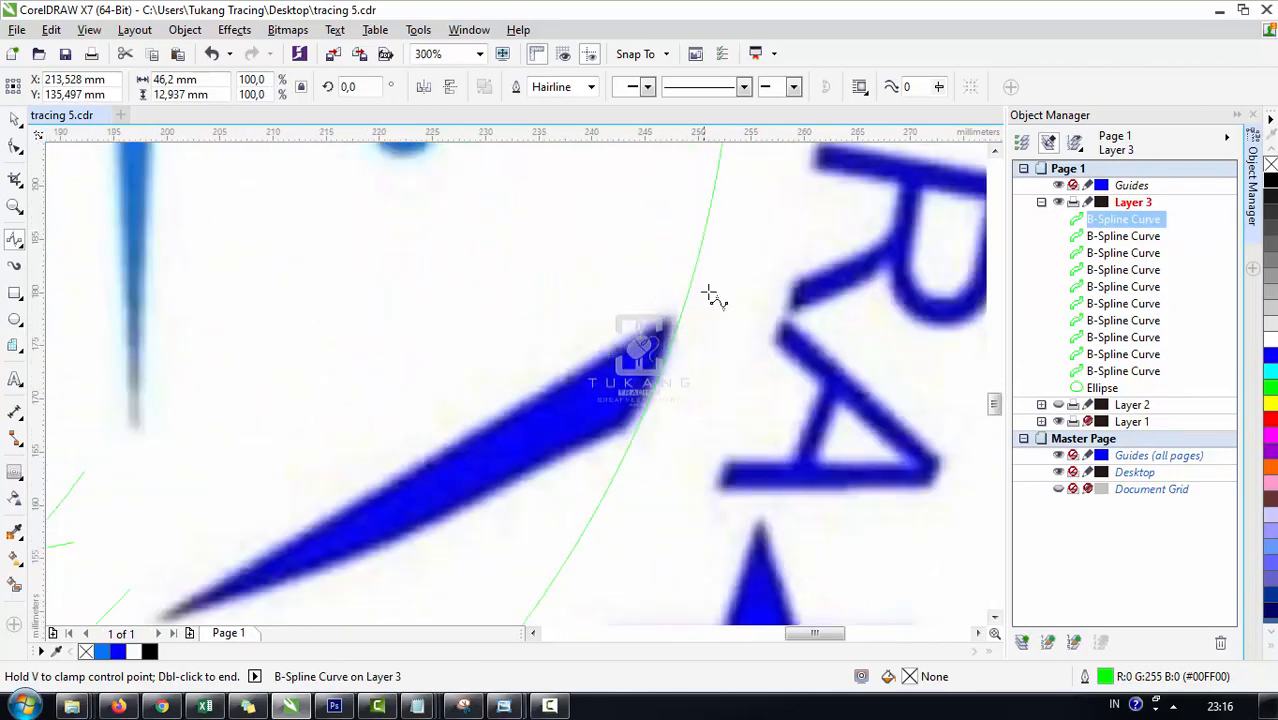
pyautogui.scroll(-1, 731, 280)
pyautogui.click(728, 275)
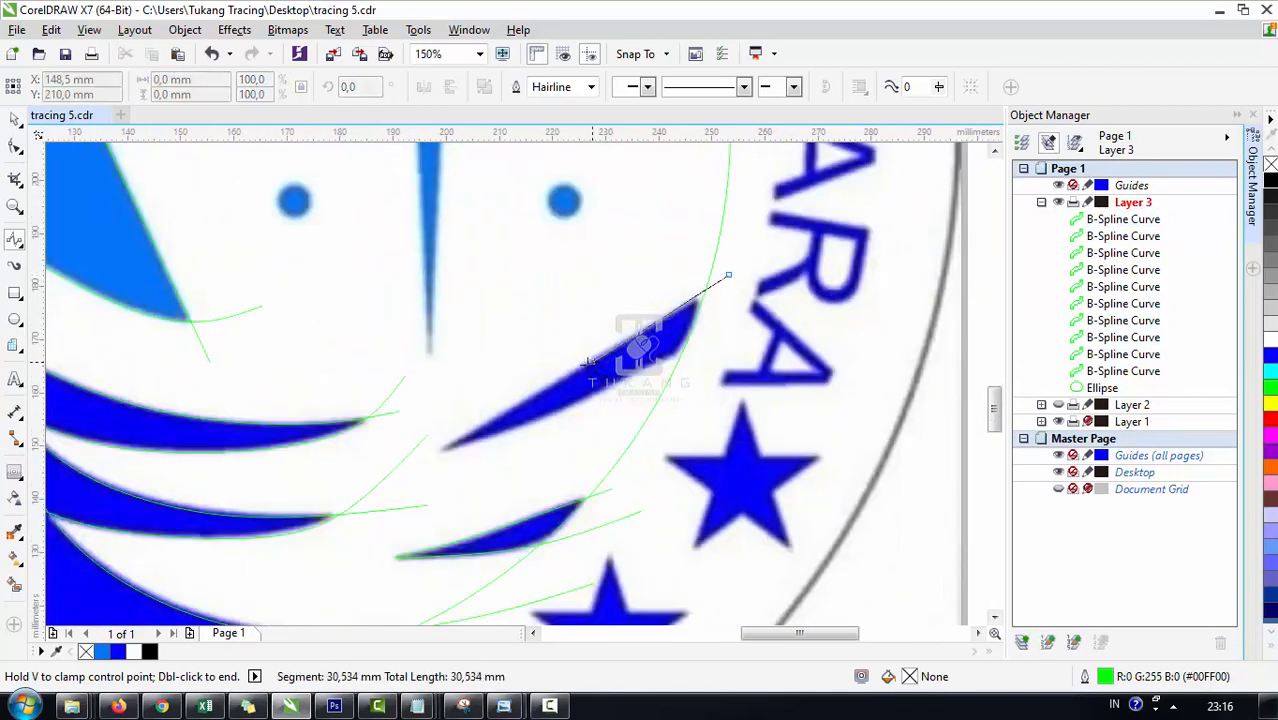
pyautogui.click(485, 423)
pyautogui.click(412, 465)
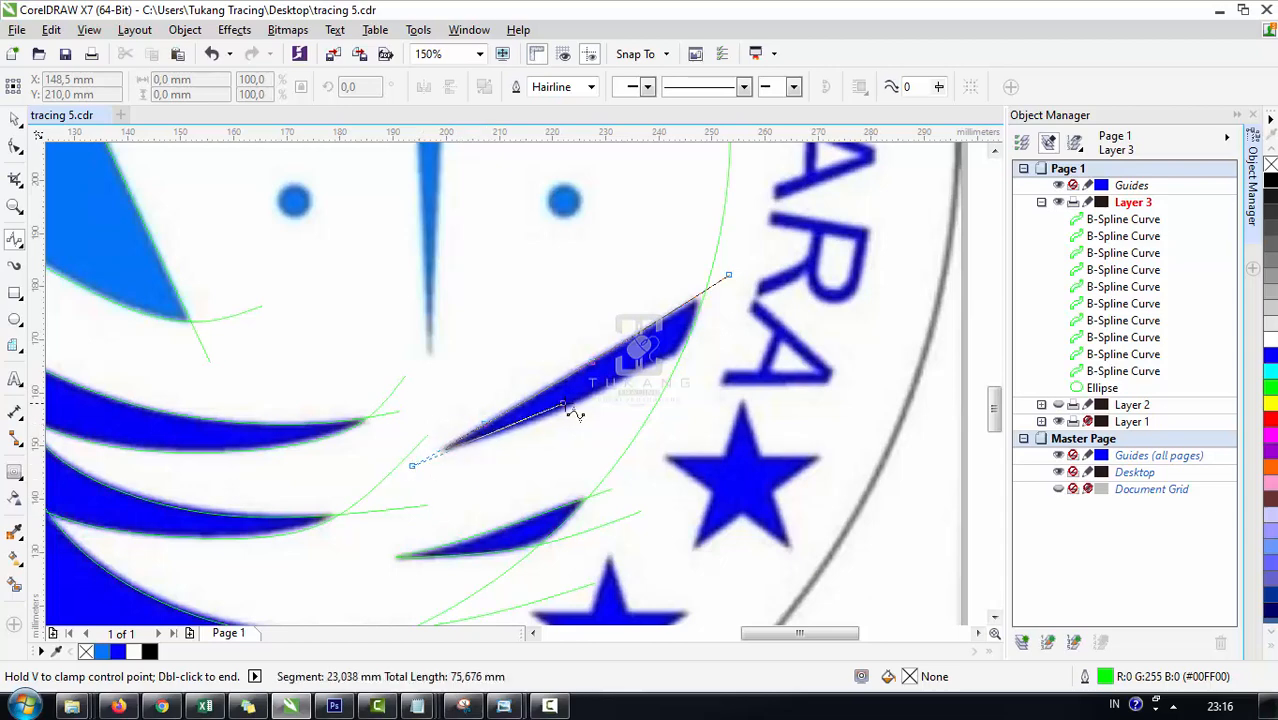
pyautogui.doubleClick(710, 340)
# Step: Create a pink-filled shape from the enclosed white hull and wave region with the Smart Fill tool
pyautogui.scroll(-2, 583, 412)
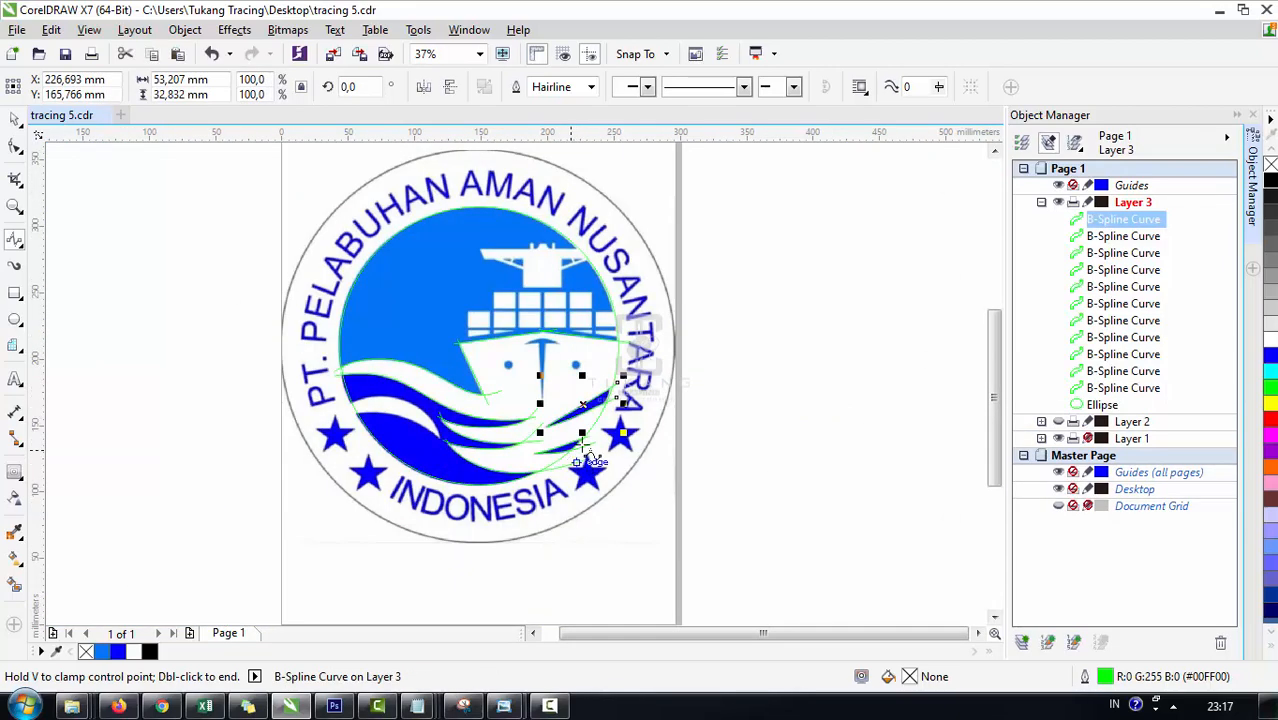
pyautogui.scroll(1, 518, 386)
pyautogui.press('space')
pyautogui.scroll(-1, 466, 375)
pyautogui.click(388, 399)
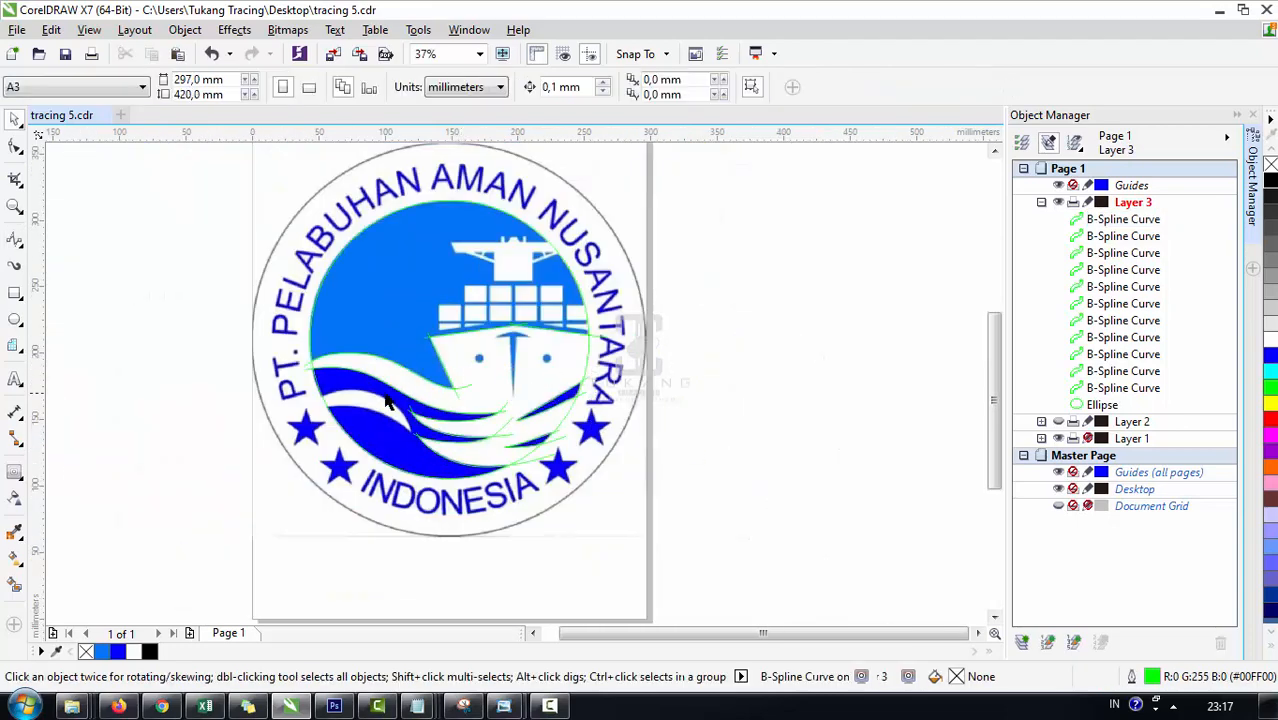
pyautogui.scroll(1, 363, 405)
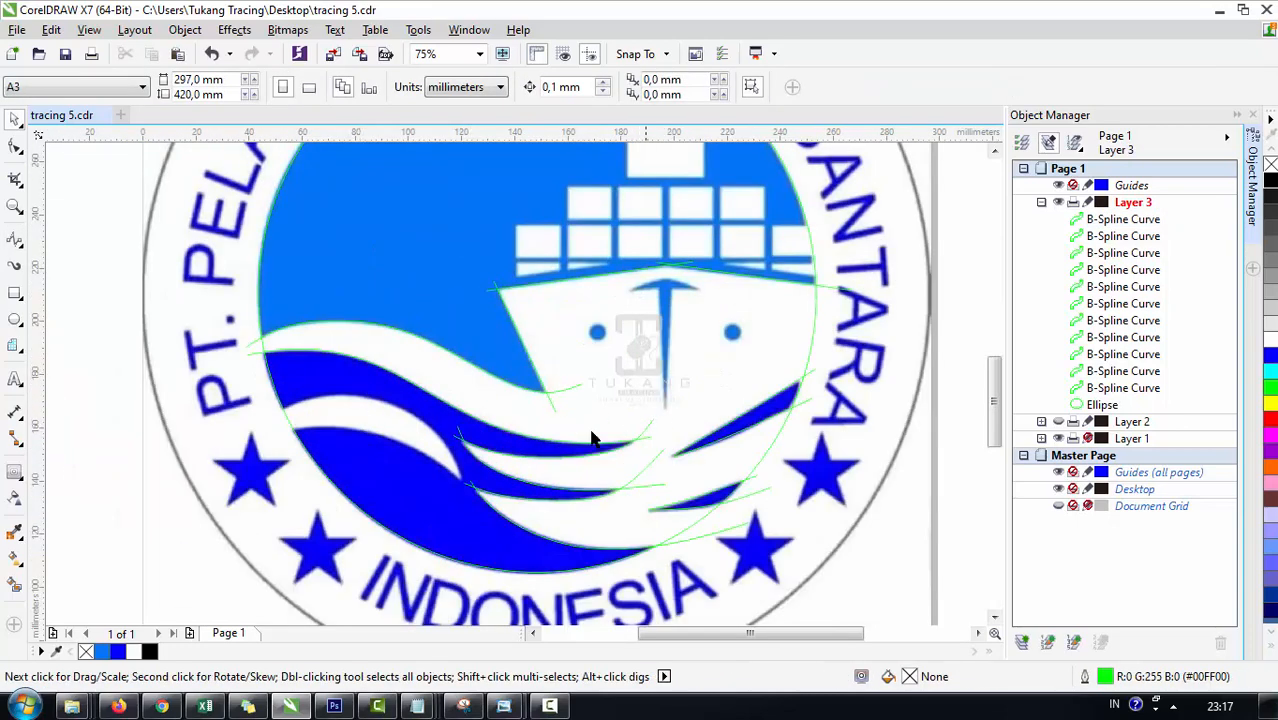
pyautogui.click(14, 590)
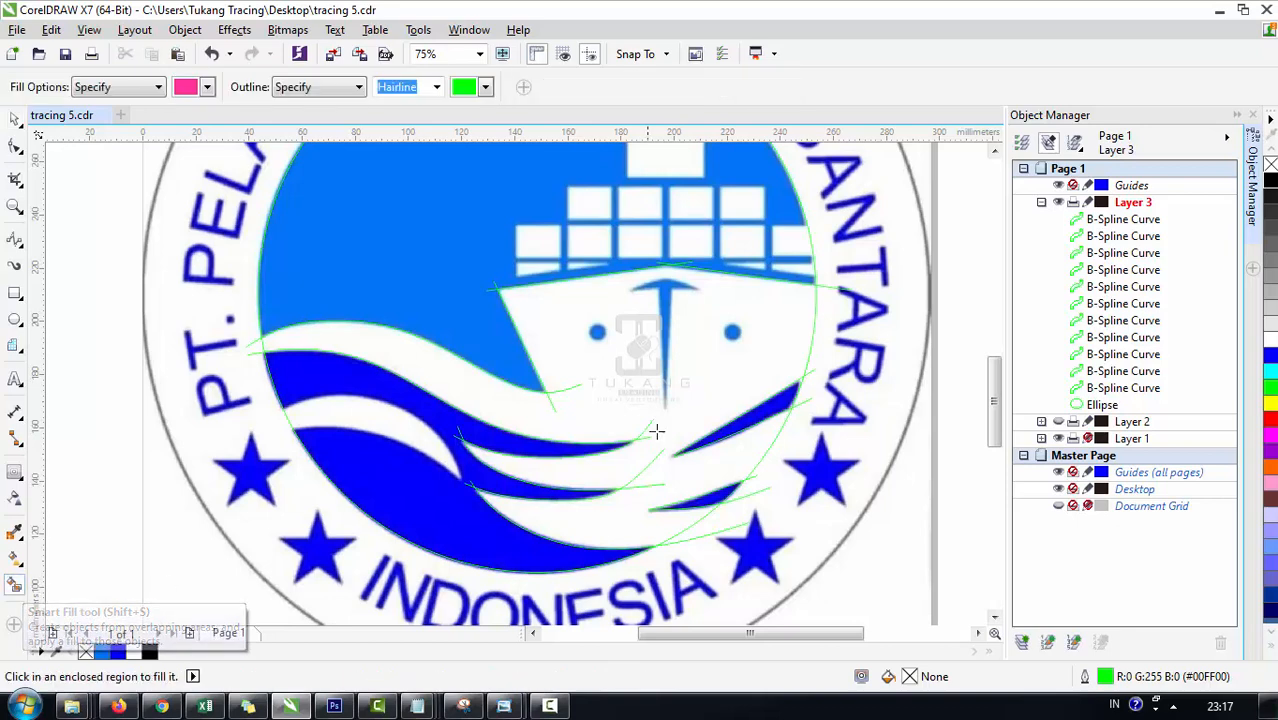
pyautogui.click(649, 330)
pyautogui.press('space')
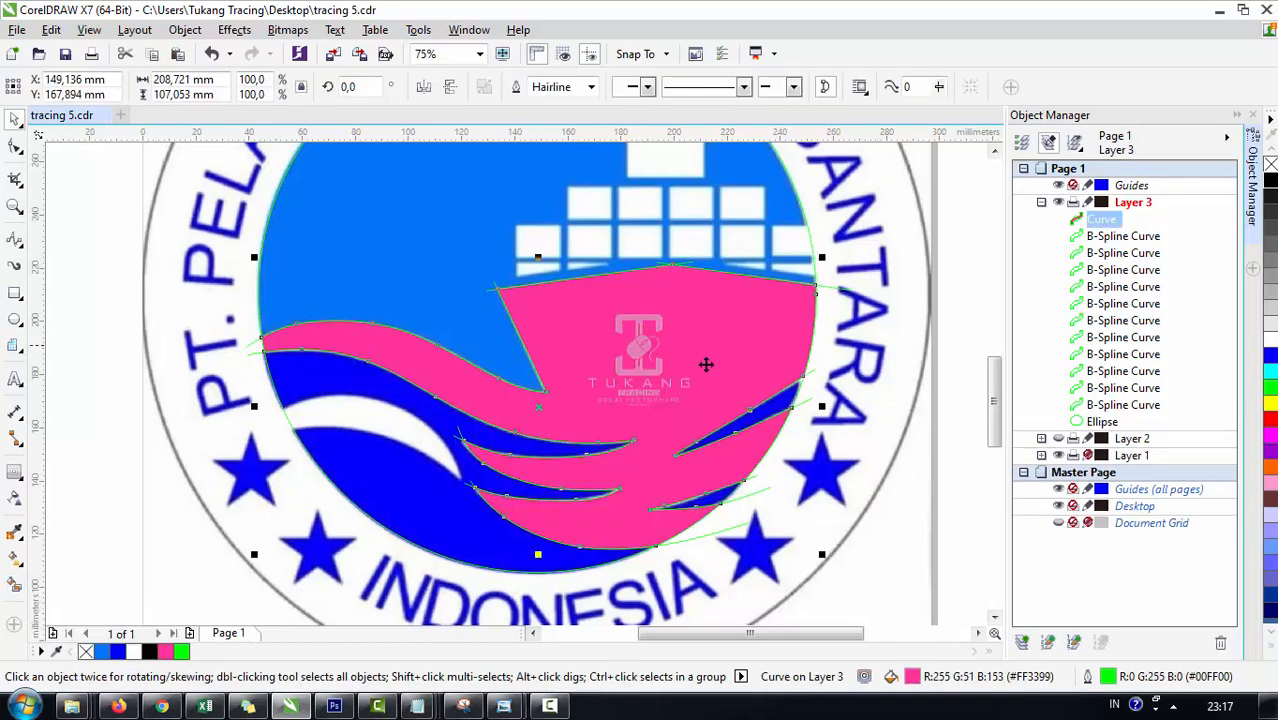
# Step: Select all the B-Spline construction curves on Layer 3, shift them off the artwork and delete them
pyautogui.click(1124, 237)
pyautogui.keyDown('shift'); pyautogui.click(1118, 406); pyautogui.keyUp('shift')
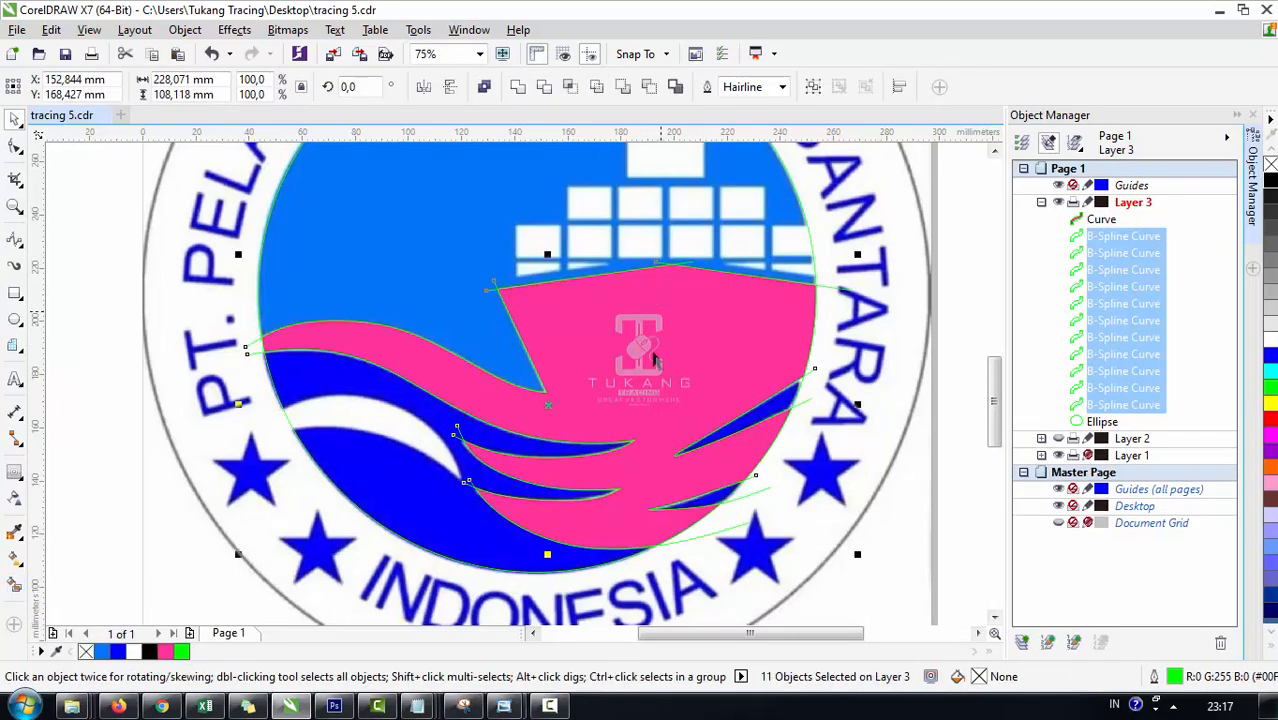
pyautogui.moveTo(545, 403); pyautogui.dragTo(510, 325)
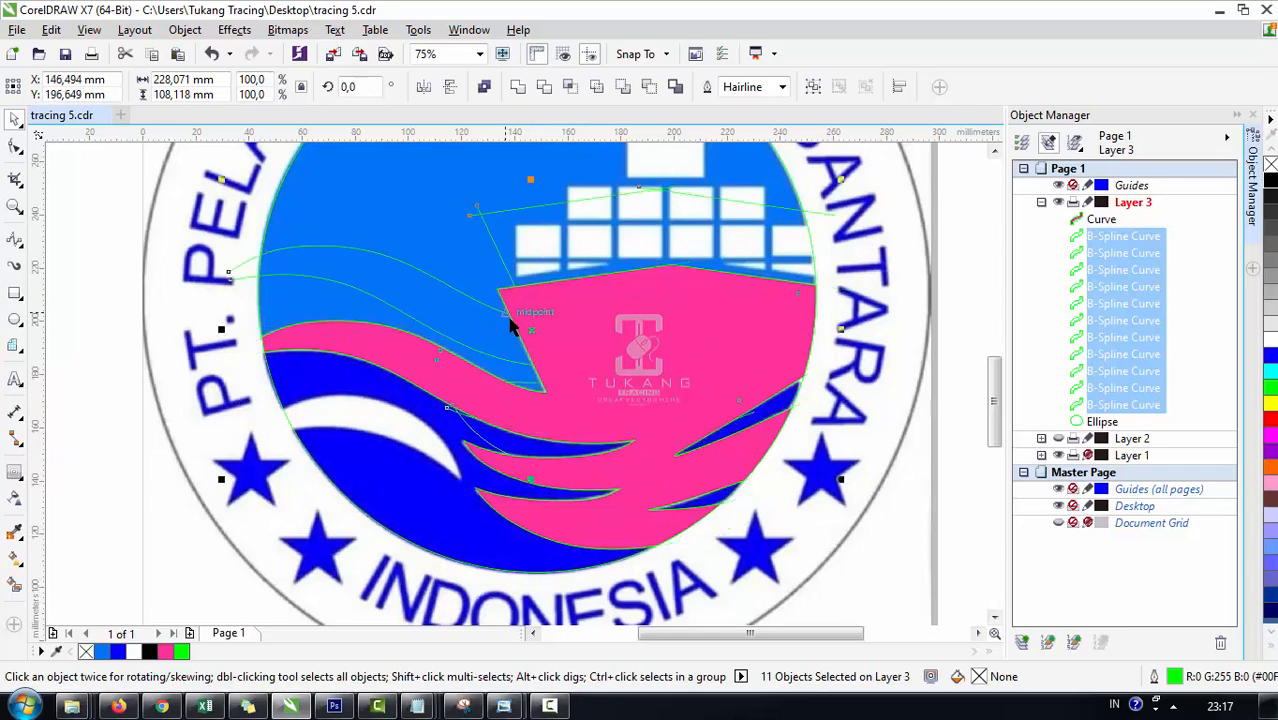
pyautogui.press('Delete')
# Step: Remove the pink fill from the hull and wave shape, leaving only its green outline
pyautogui.click(510, 325)
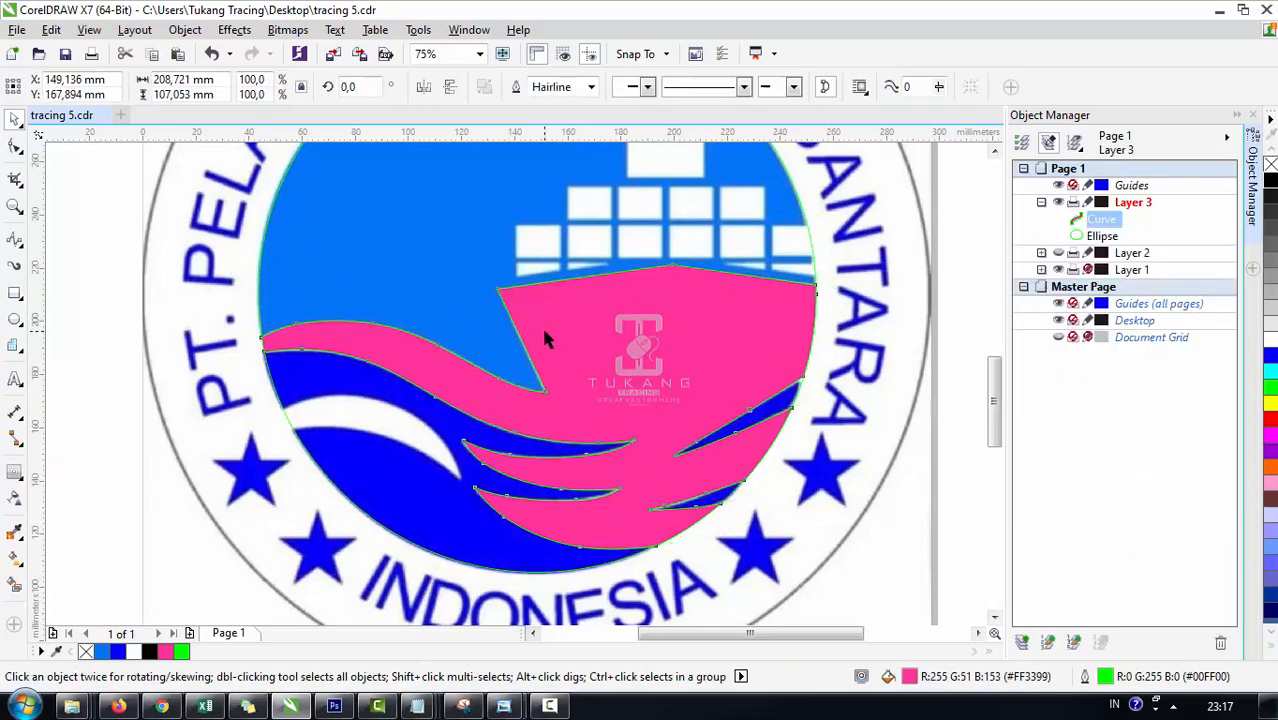
pyautogui.click(84, 652)
pyautogui.scroll(-1, 453, 358)
pyautogui.click(749, 419)
pyautogui.scroll(1, 557, 344)
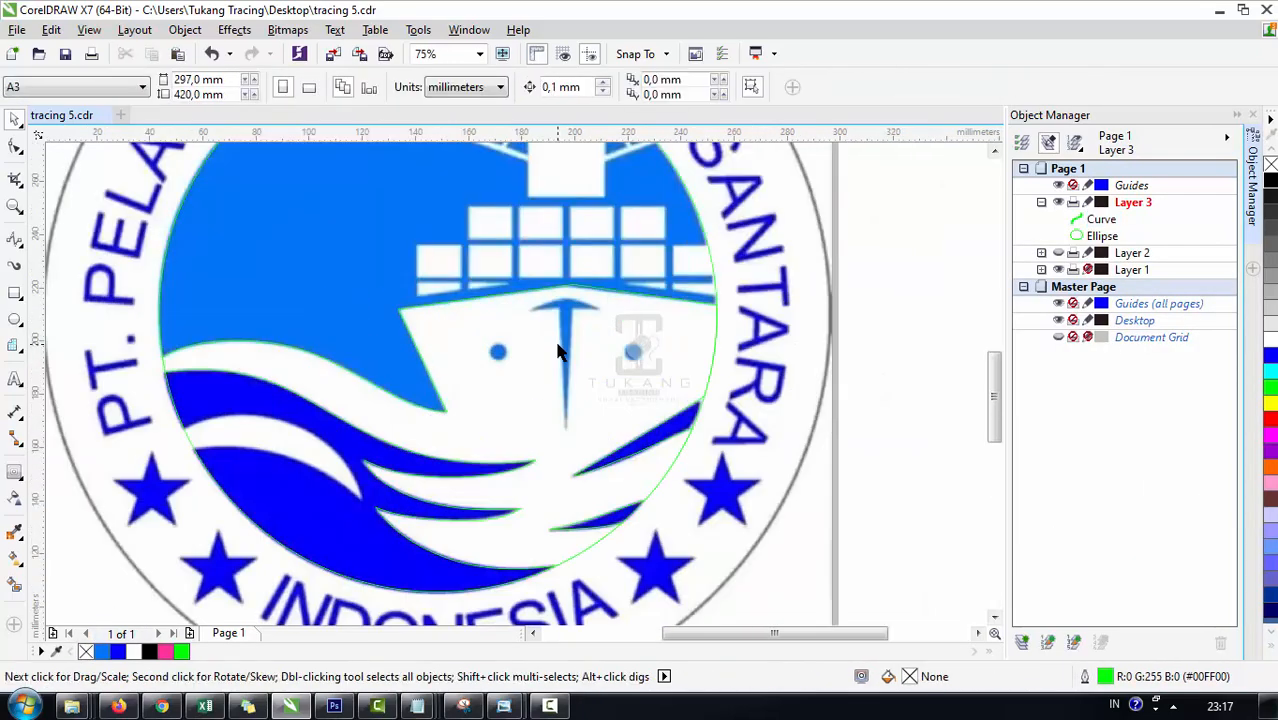
# Step: Draw a circle about 5.9 mm in diameter over the hull's left blue dot and duplicate it onto the right dot
pyautogui.scroll(1, 504, 325)
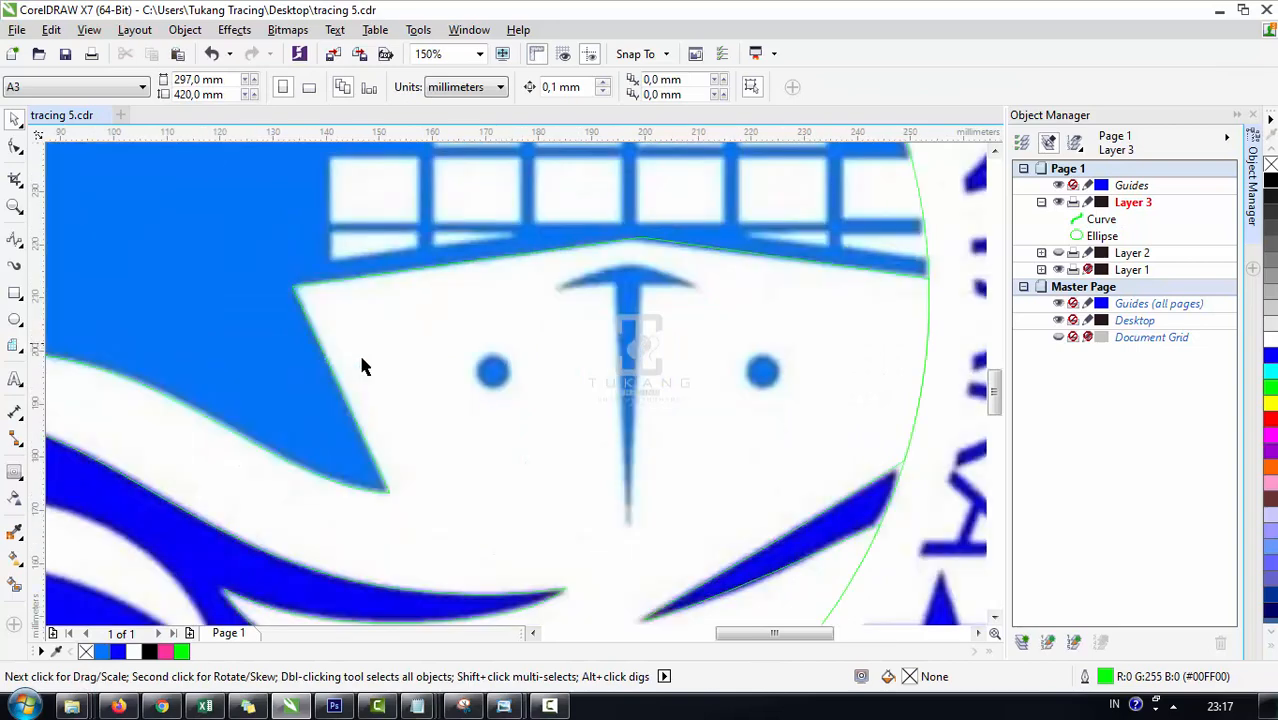
pyautogui.click(15, 320)
pyautogui.scroll(1, 485, 376)
pyautogui.moveTo(465, 350); pyautogui.dragTo(559, 444)
pyautogui.press('space')
pyautogui.scroll(1, 505, 374)
pyautogui.scroll(-2, 357, 376)
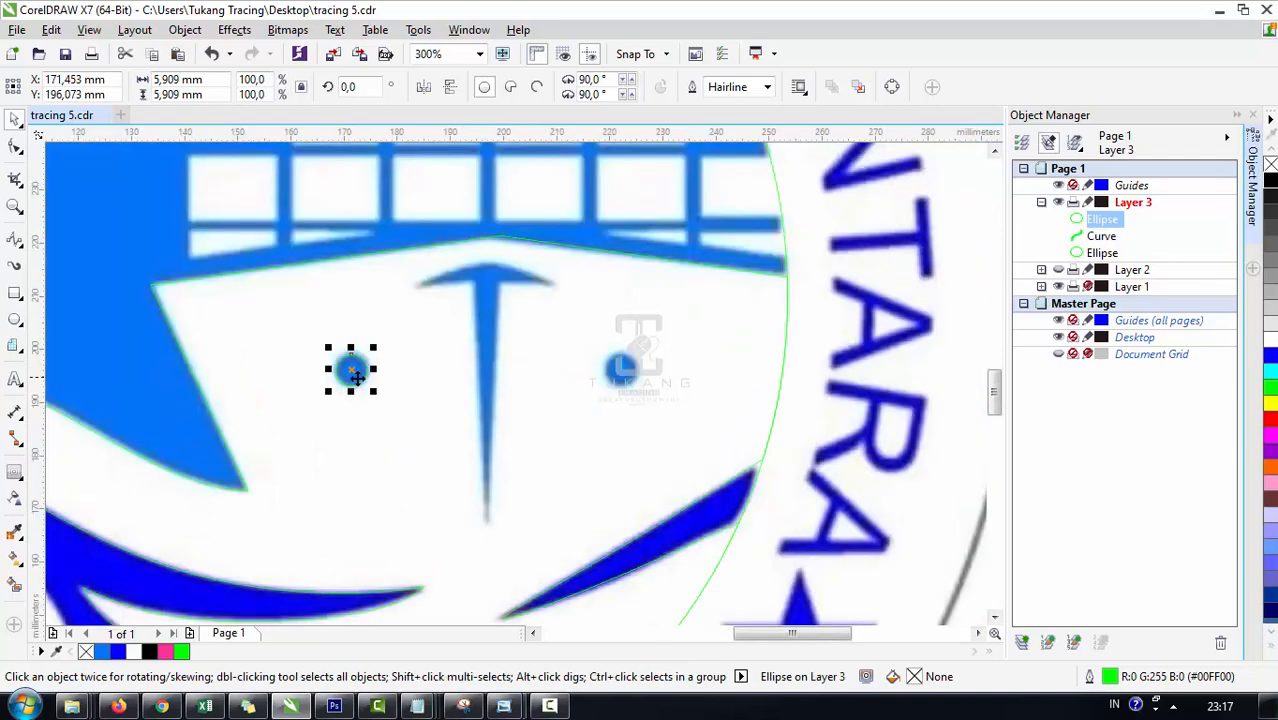
pyautogui.press('KP_Add')
pyautogui.moveTo(357, 372); pyautogui.dragTo(628, 403)
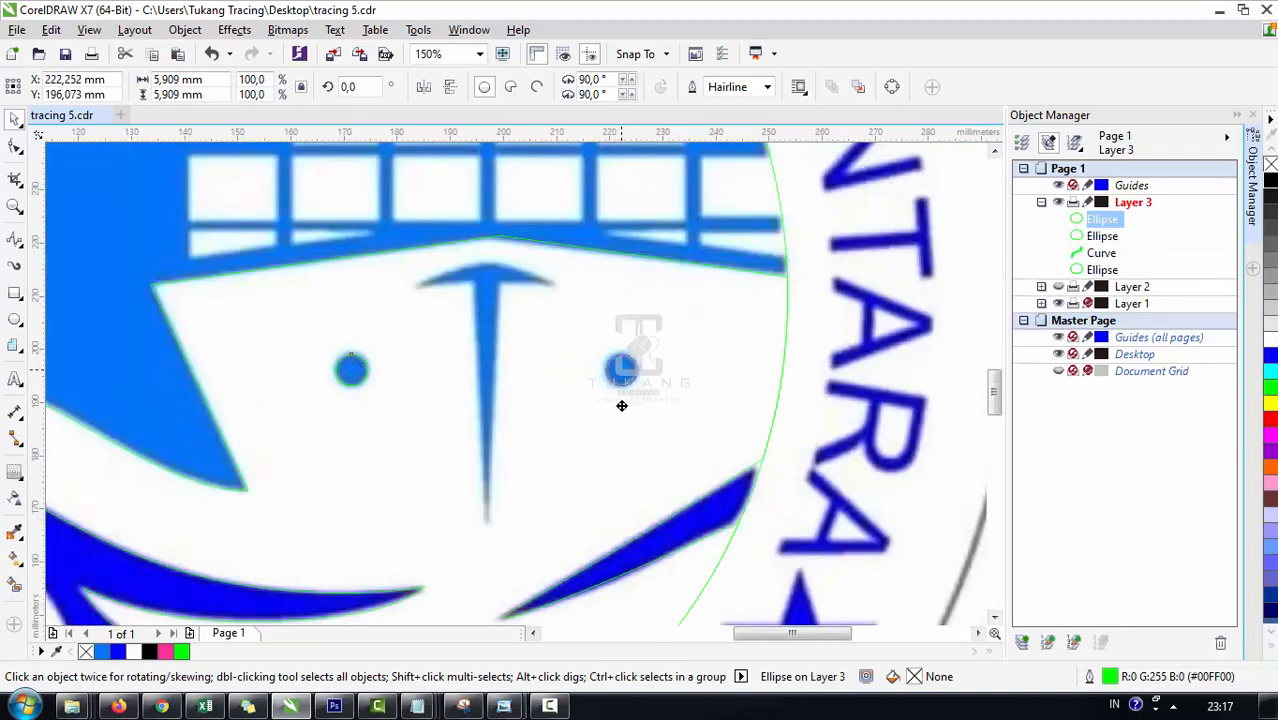
# Step: Trace the lower left edge of the T-shaped bow mark's crossbar with a B-Spline curve
pyautogui.press('F5')
pyautogui.scroll(-1, 488, 277)
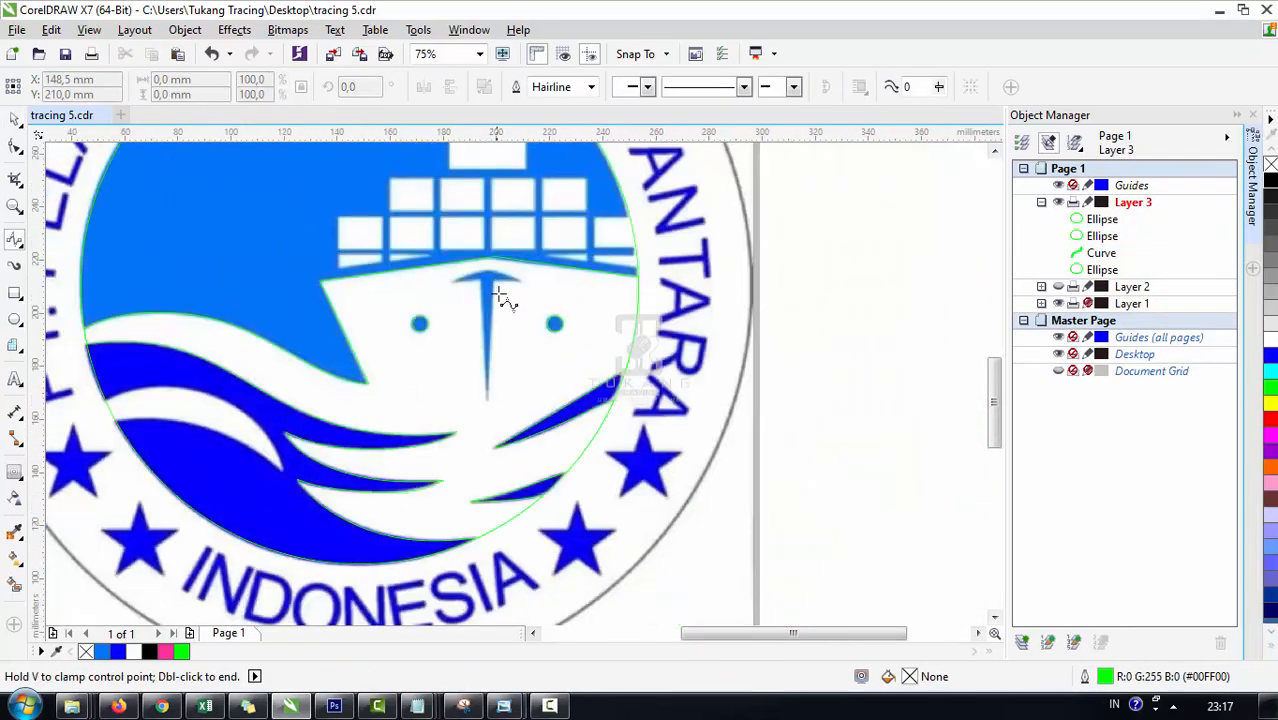
pyautogui.scroll(2, 464, 283)
pyautogui.click(513, 291)
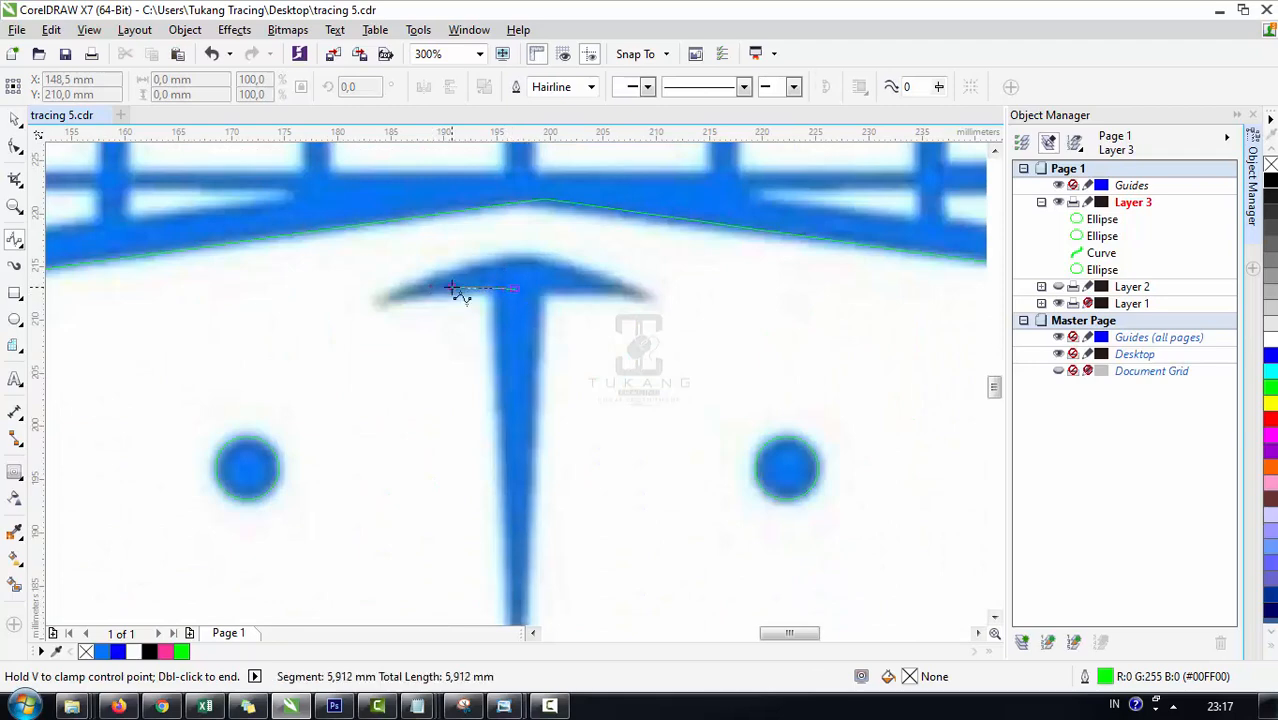
pyautogui.click(447, 288)
pyautogui.doubleClick(358, 306)
# Step: Trace the upper left edge of the T-shaped bow mark's crossbar with a B-Spline curve about 19 mm wide and 7 mm high
pyautogui.click(347, 331)
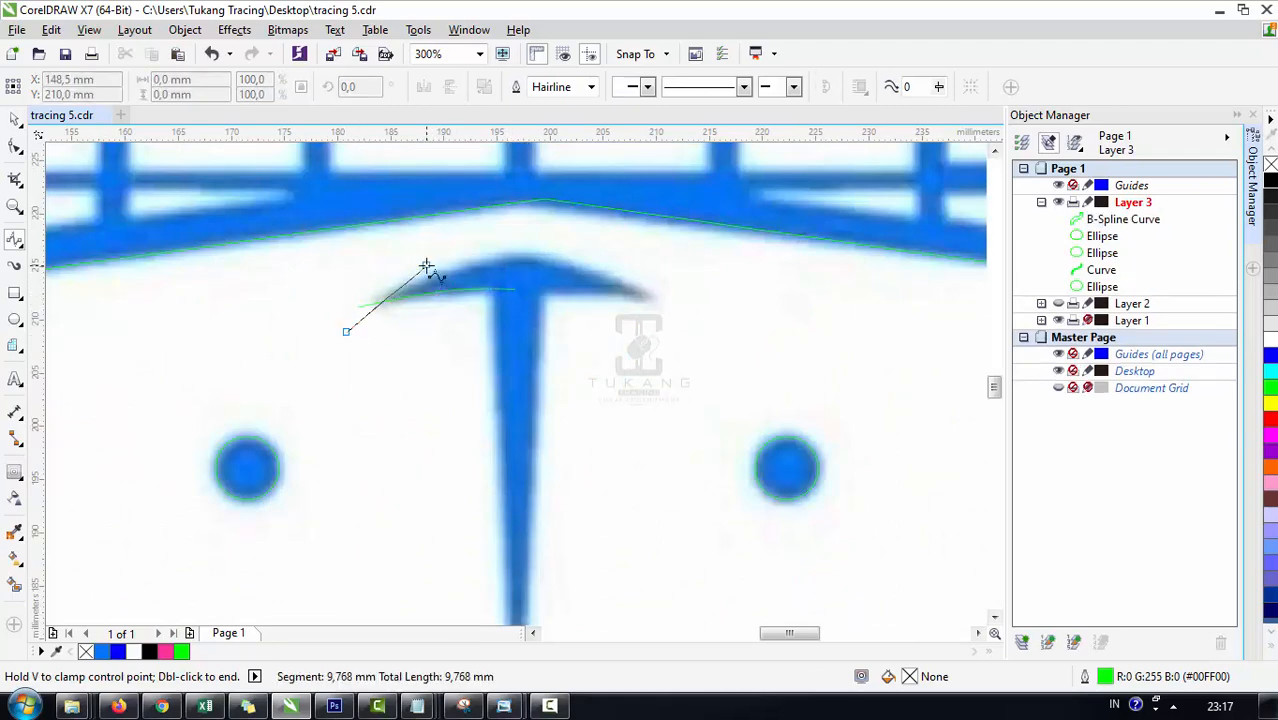
pyautogui.click(414, 278)
pyautogui.click(510, 257)
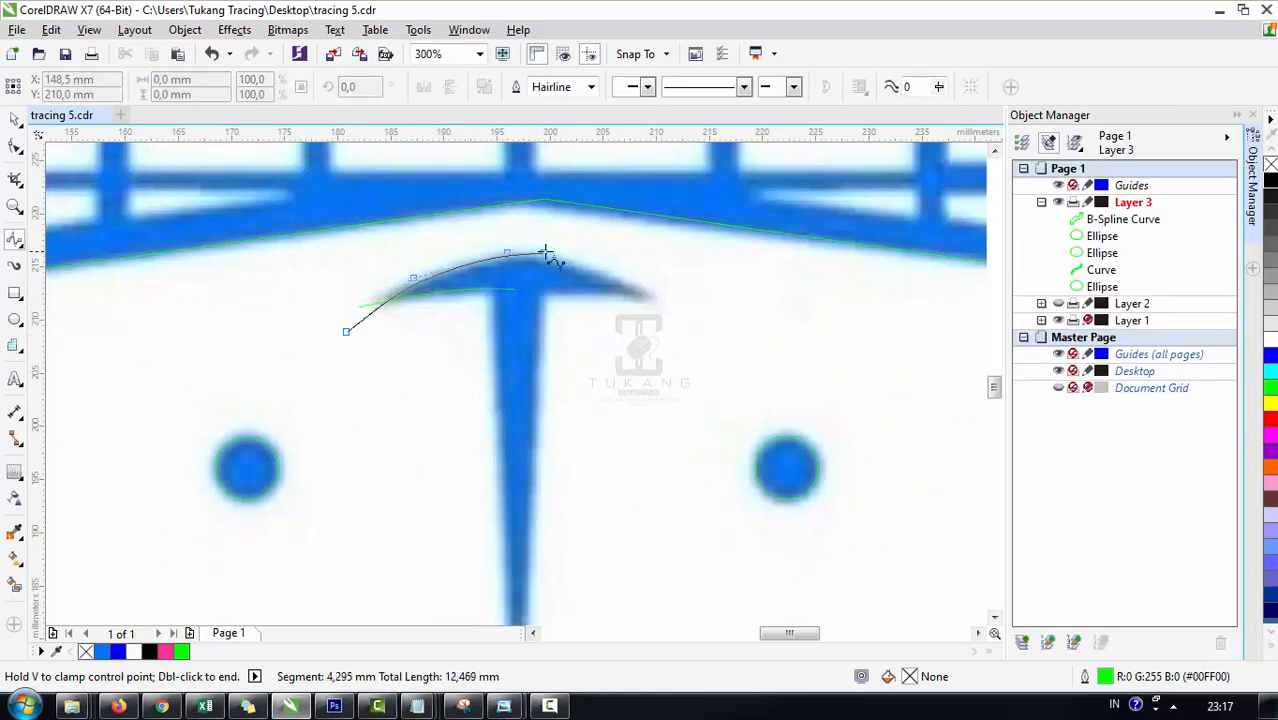
pyautogui.doubleClick(553, 256)
# Step: Draw a straight B-Spline line down the left side of the T-shaped bow mark's stem, about 3 mm wide and 52 mm high
pyautogui.scroll(-1, 540, 270)
pyautogui.scroll(1, 530, 205)
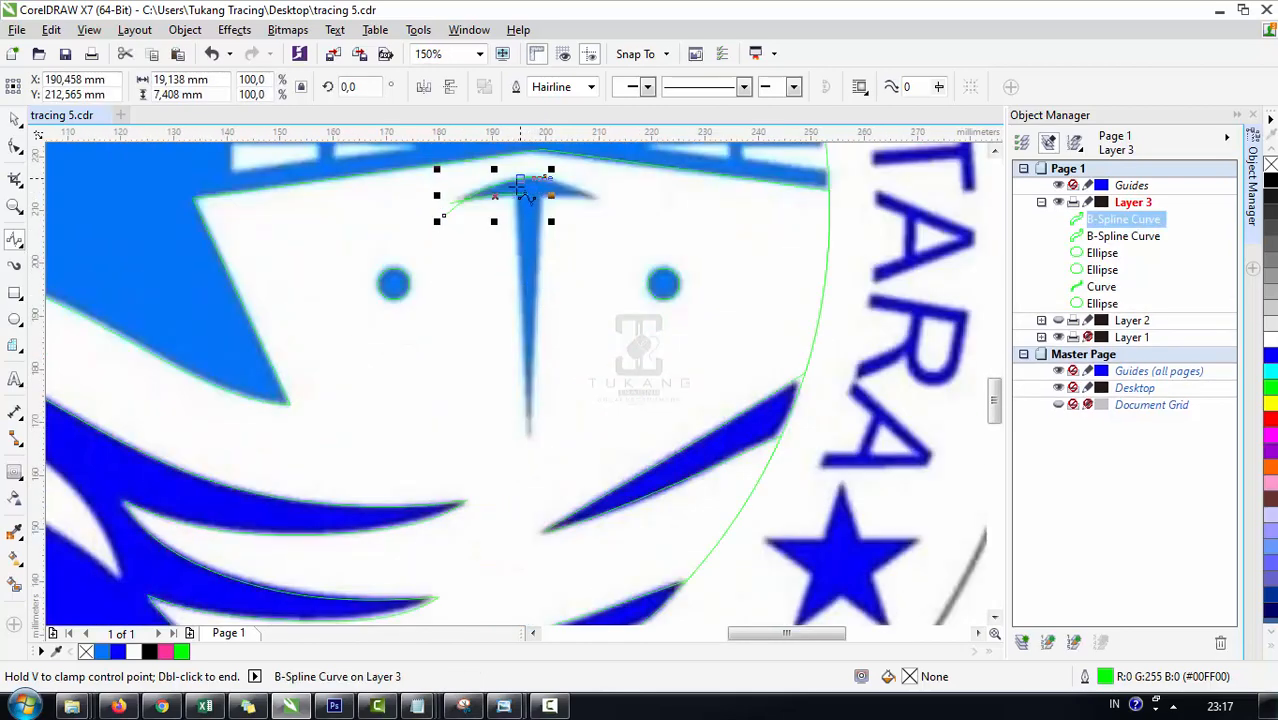
pyautogui.click(520, 192)
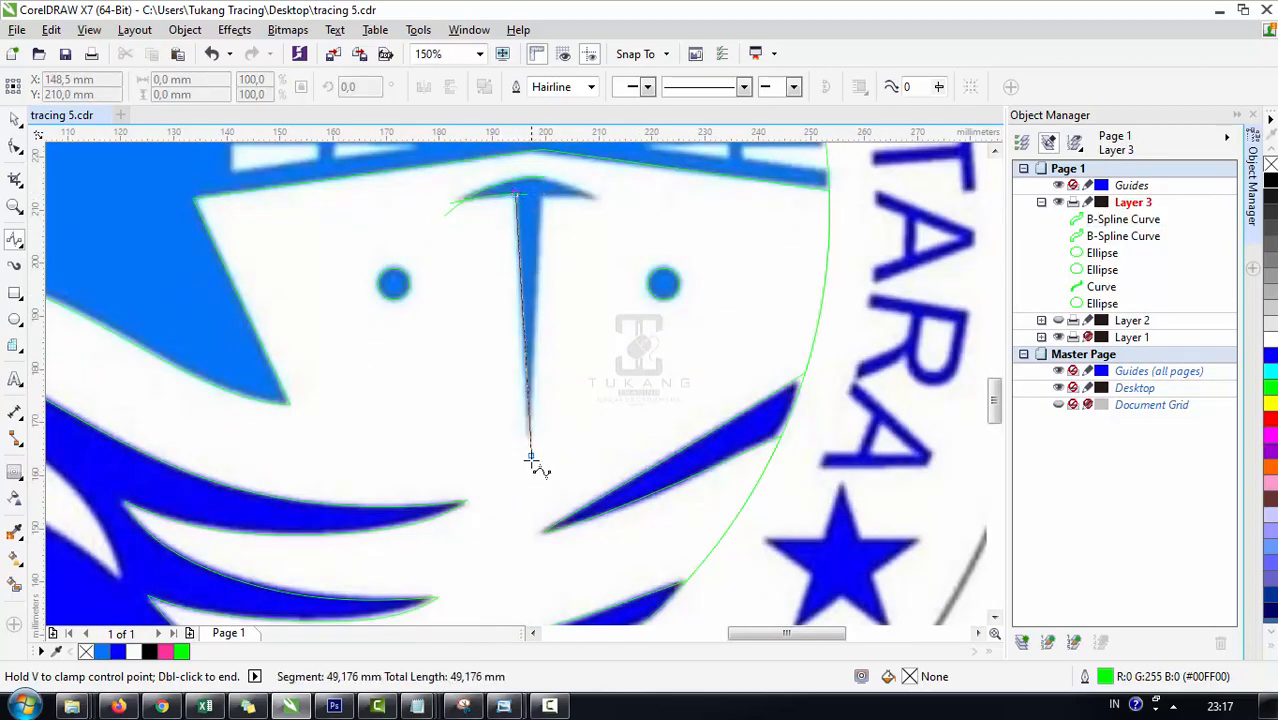
pyautogui.doubleClick(528, 466)
pyautogui.scroll(-1, 529, 304)
pyautogui.scroll(3, 524, 248)
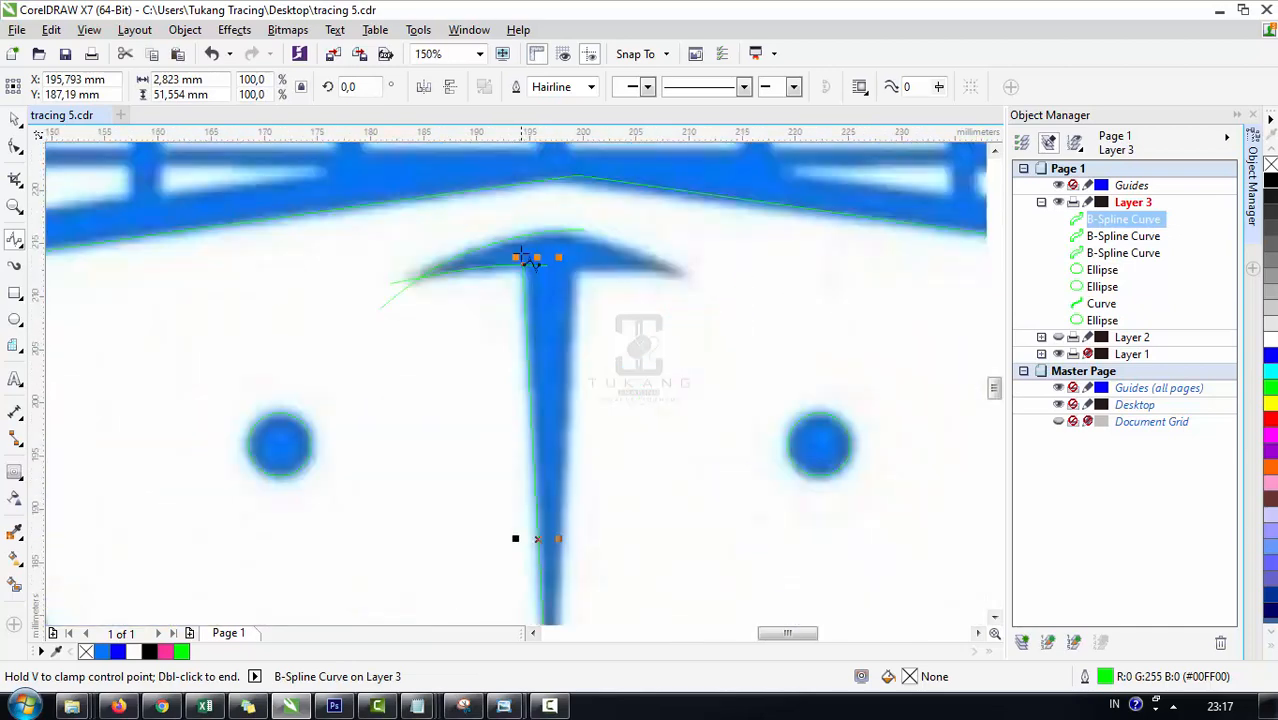
# Step: Lengthen the stem line upward to about 52.6 mm high and place a mirrored copy of the three B-Spline curves over the T-mark's right half
pyautogui.press('space')
pyautogui.moveTo(518, 260); pyautogui.dragTo(516, 239)
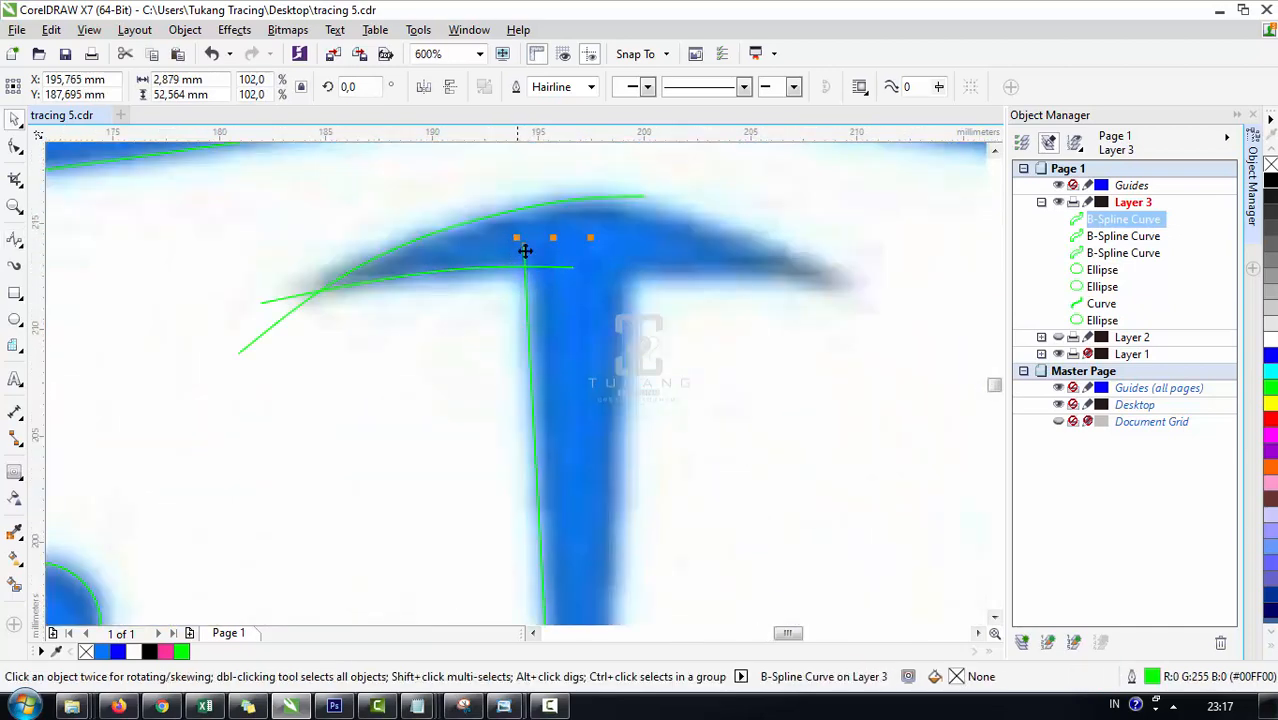
pyautogui.keyDown('shift'); pyautogui.click(1090, 254); pyautogui.keyUp('shift')
pyautogui.scroll(-1, 487, 207)
pyautogui.hotkey('ctrl', 'v')
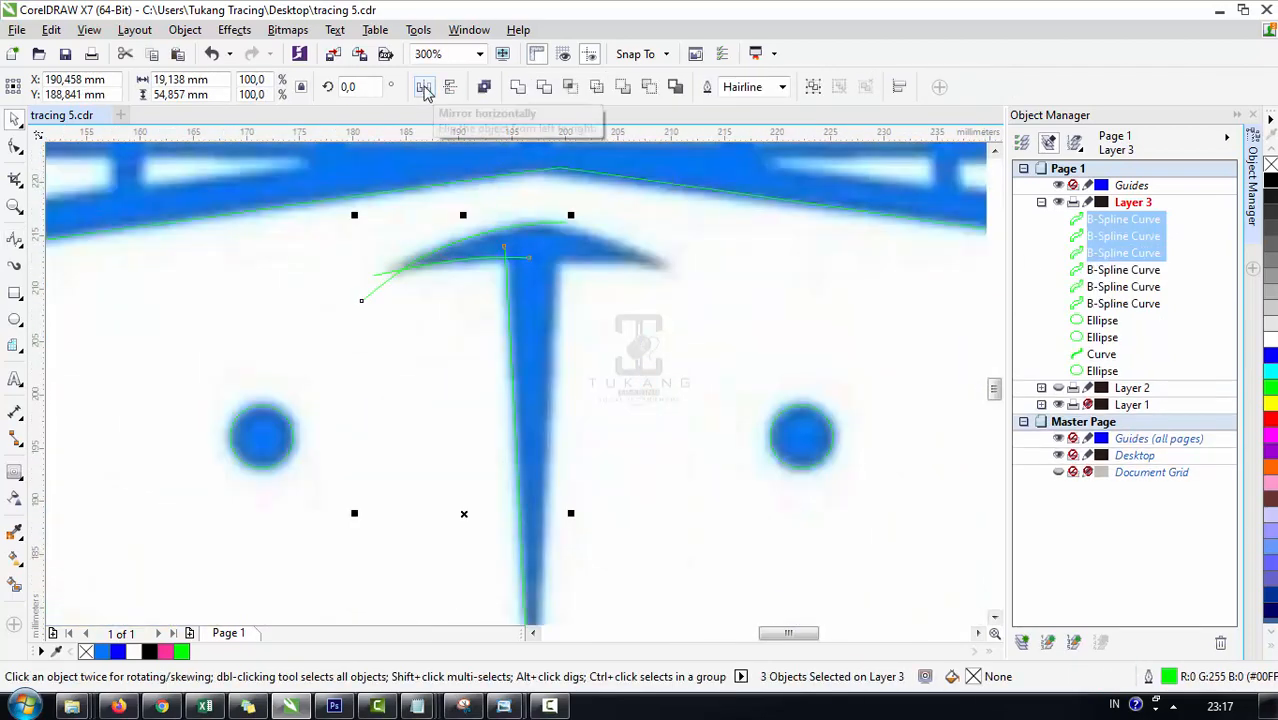
pyautogui.click(425, 87)
pyautogui.scroll(1, 513, 228)
pyautogui.moveTo(470, 275); pyautogui.dragTo(736, 345)
# Step: Smart Fill the T-shaped bow mark in pink and delete its six B-Spline construction curves
pyautogui.scroll(-2, 538, 264)
pyautogui.press('space')
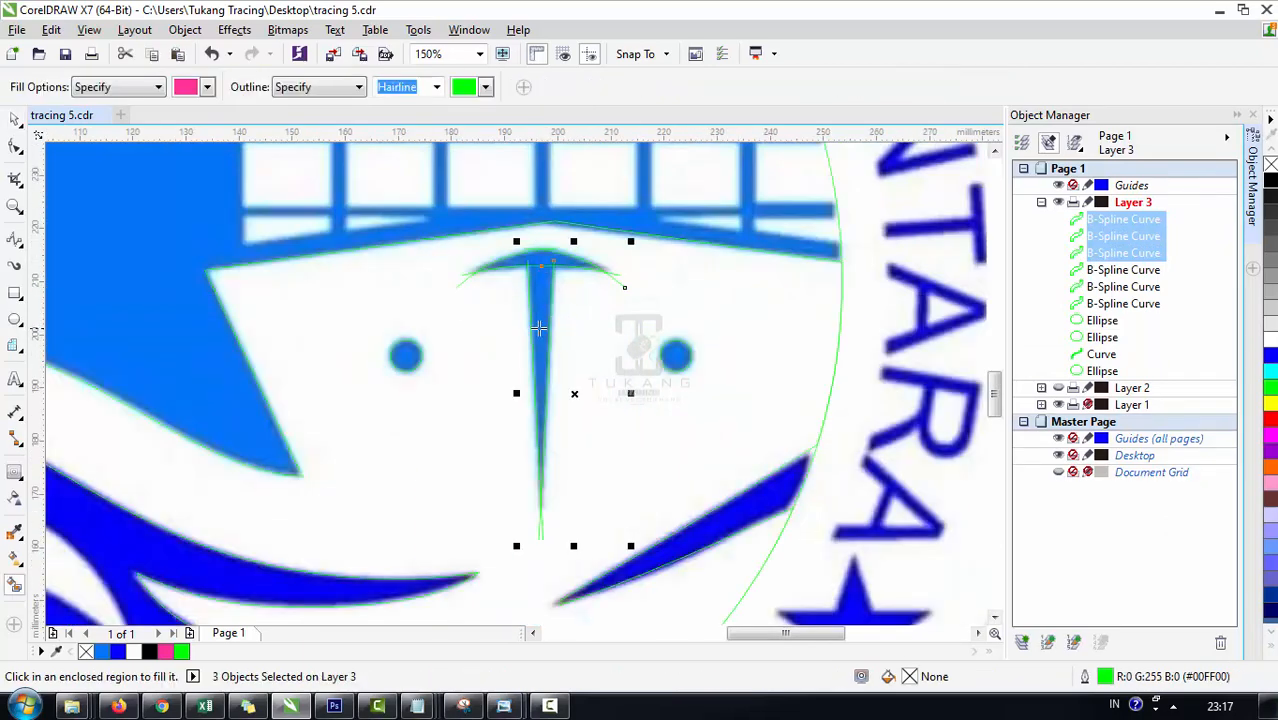
pyautogui.click(539, 328)
pyautogui.press('space')
pyautogui.click(1102, 240)
pyautogui.keyDown('shift'); pyautogui.click(1103, 320); pyautogui.keyUp('shift')
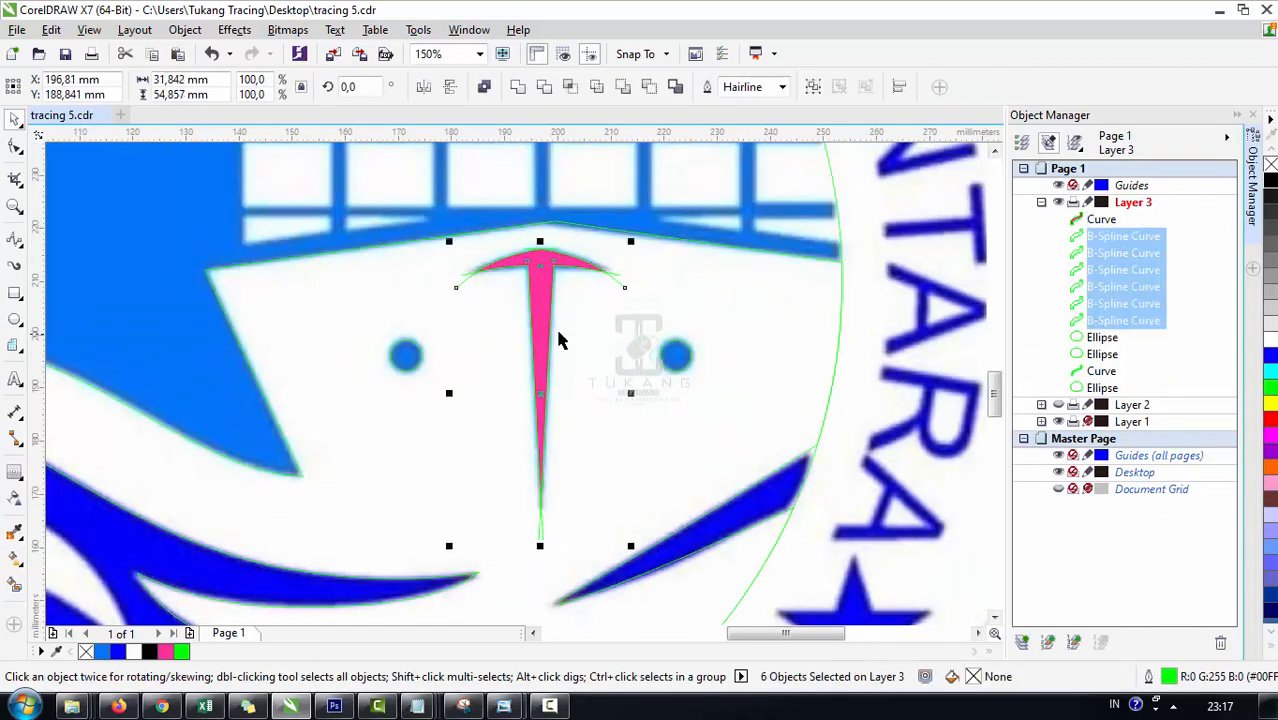
pyautogui.press('Delete')
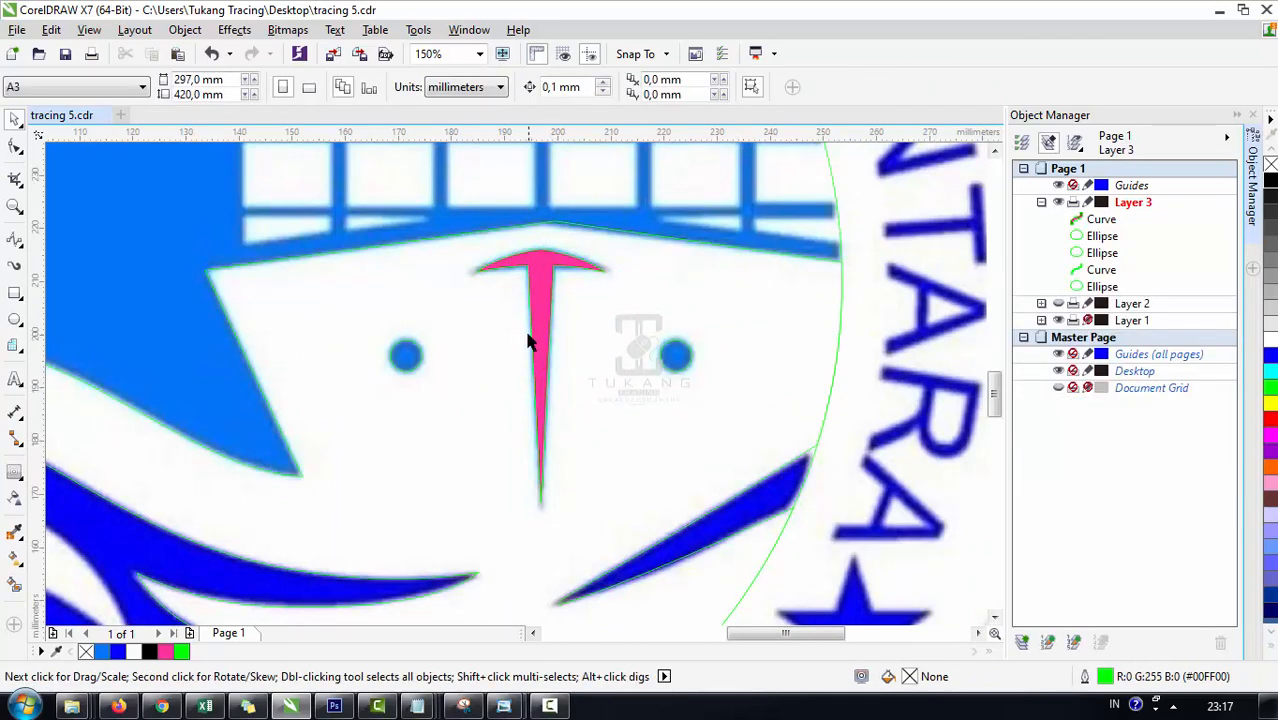
# Step: Weld the T-shaped bow mark and the hull's two dot circles into a single curve
pyautogui.click(535, 333)
pyautogui.keyDown('shift'); pyautogui.click(405, 353); pyautogui.keyUp('shift')
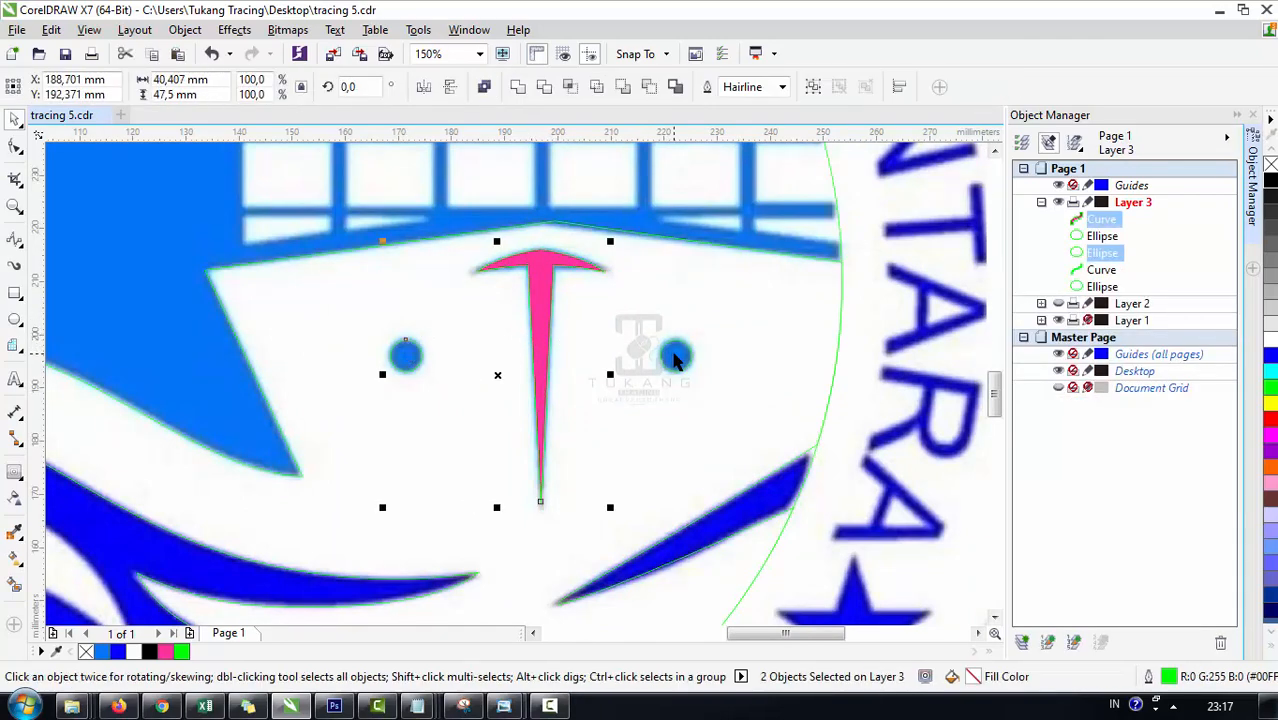
pyautogui.keyDown('shift'); pyautogui.click(675, 358); pyautogui.keyUp('shift')
pyautogui.click(517, 86)
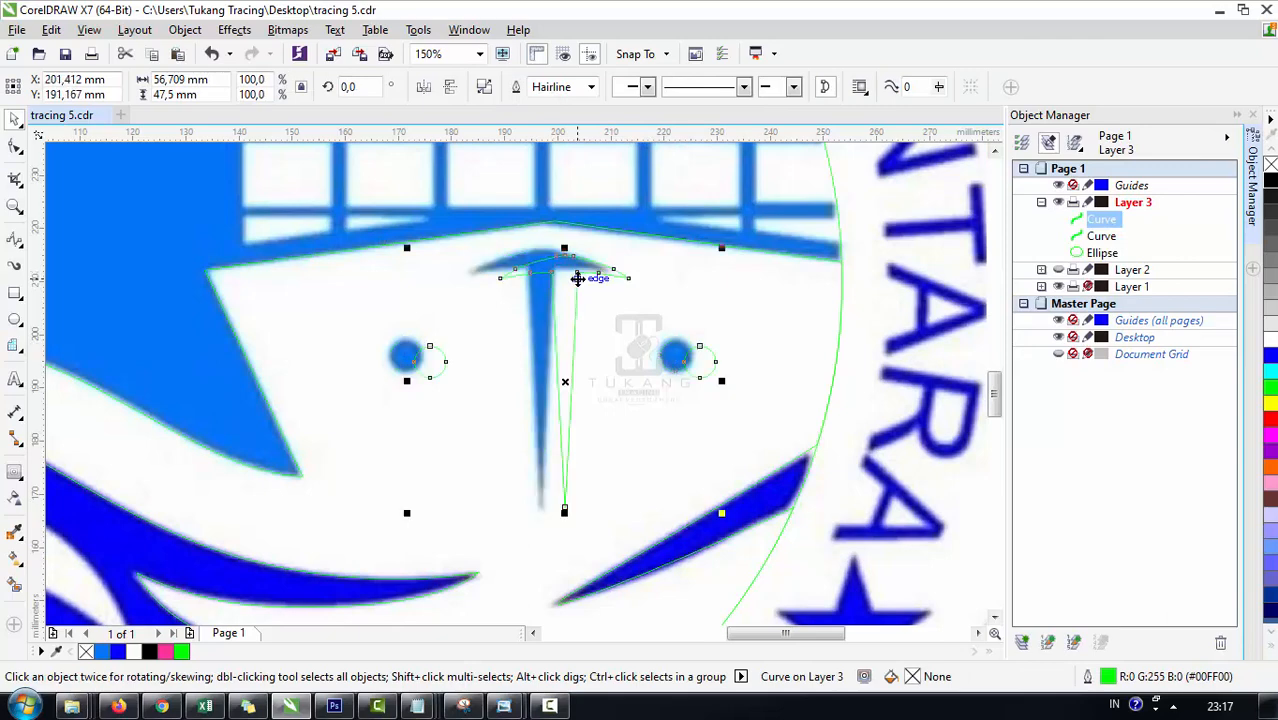
pyautogui.scroll(-2, 550, 277)
pyautogui.scroll(1, 517, 280)
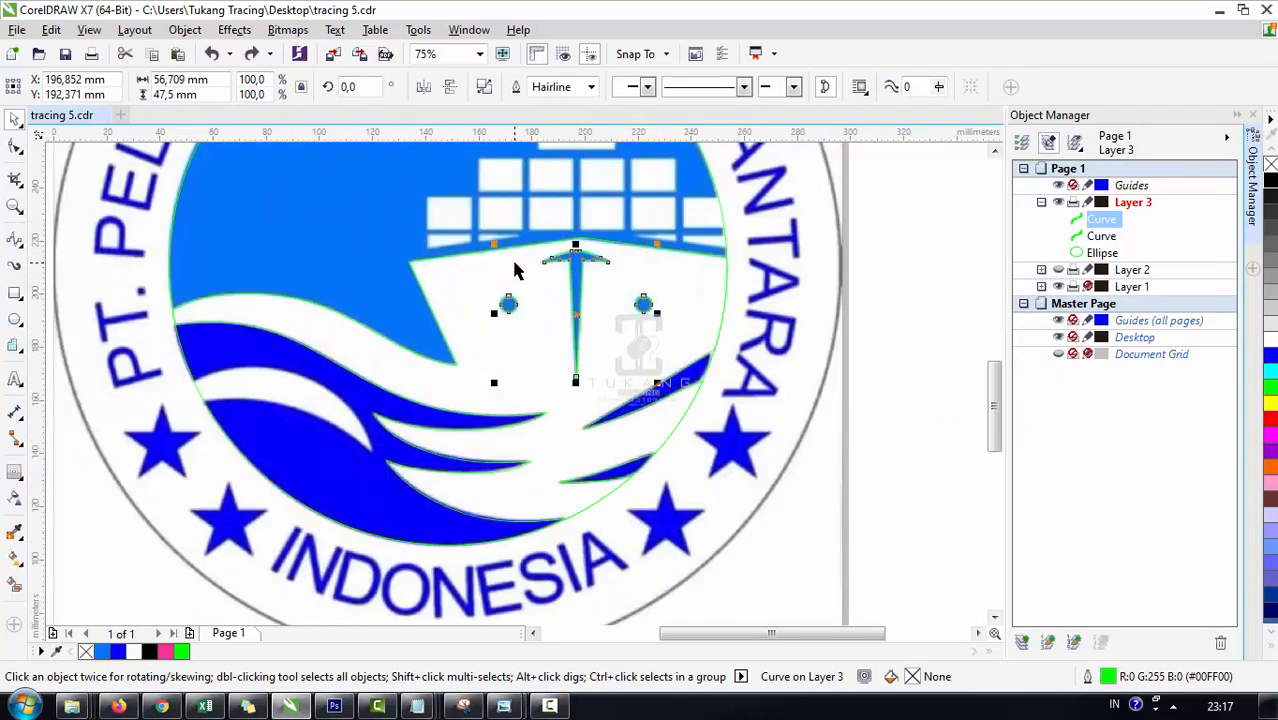
pyautogui.scroll(-1, 497, 366)
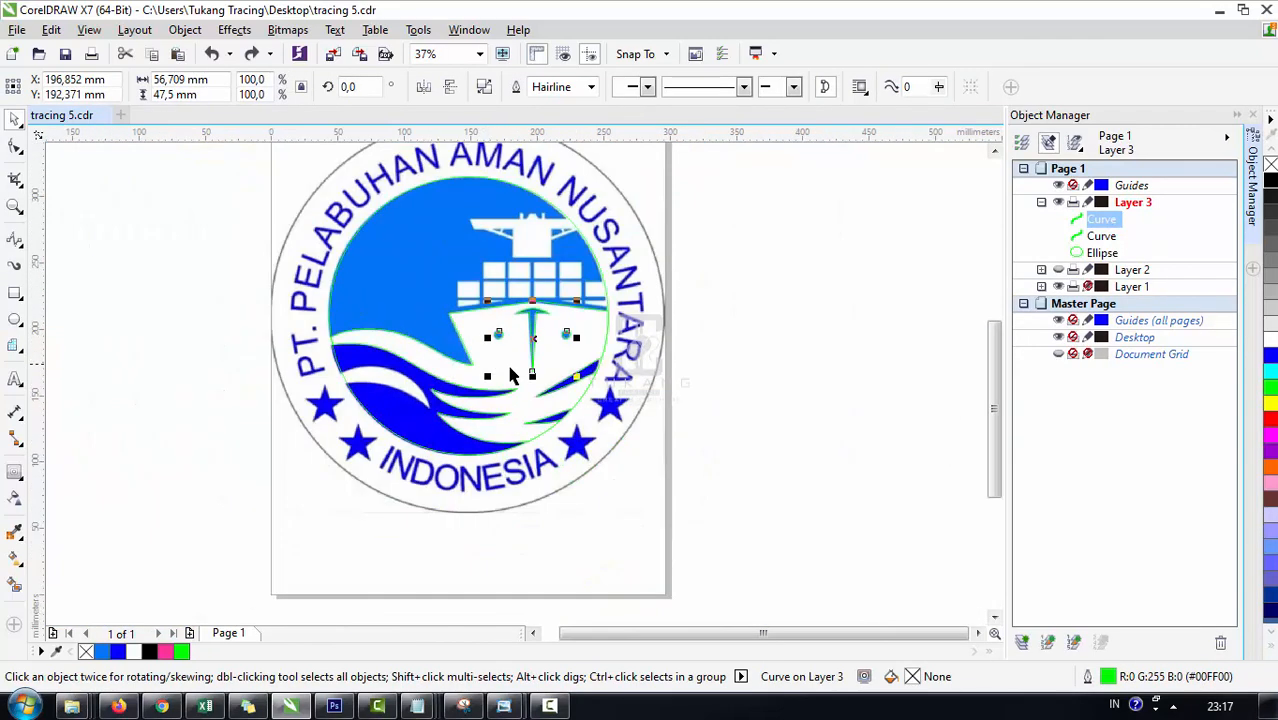
pyautogui.click(674, 406)
pyautogui.scroll(1, 509, 296)
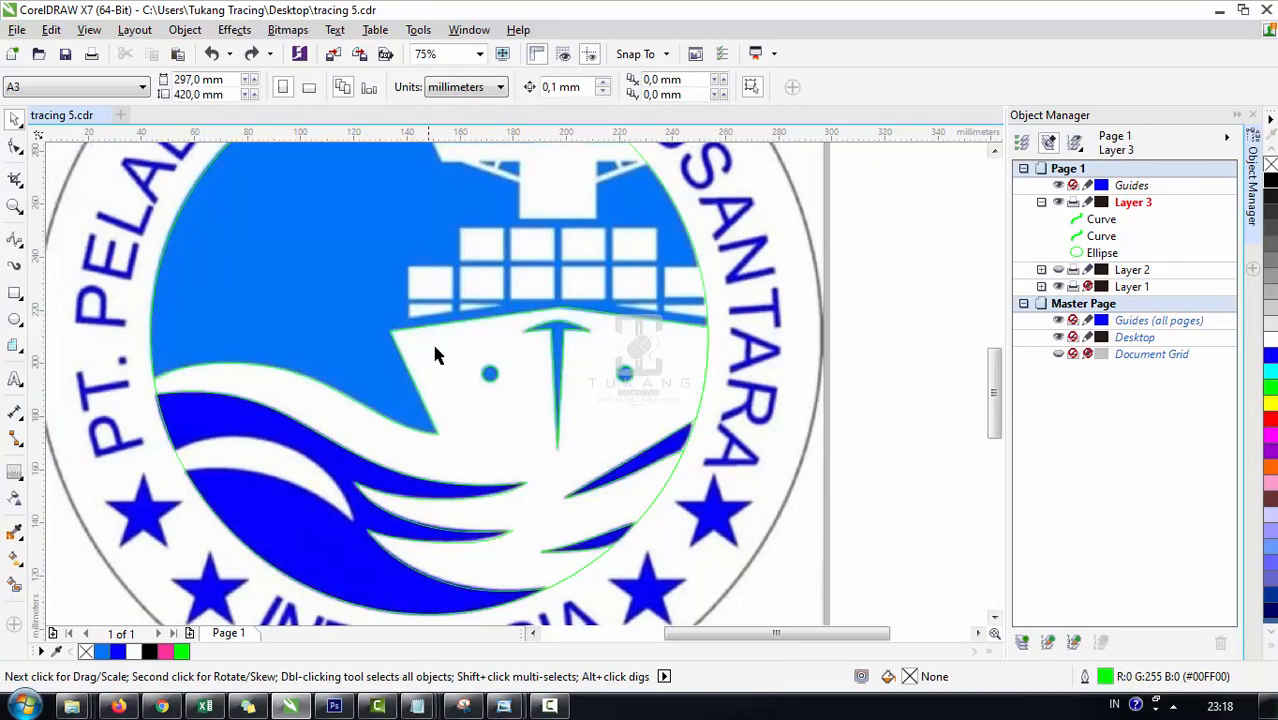
pyautogui.scroll(-1, 500, 365)
pyautogui.scroll(1, 531, 374)
pyautogui.click(544, 263)
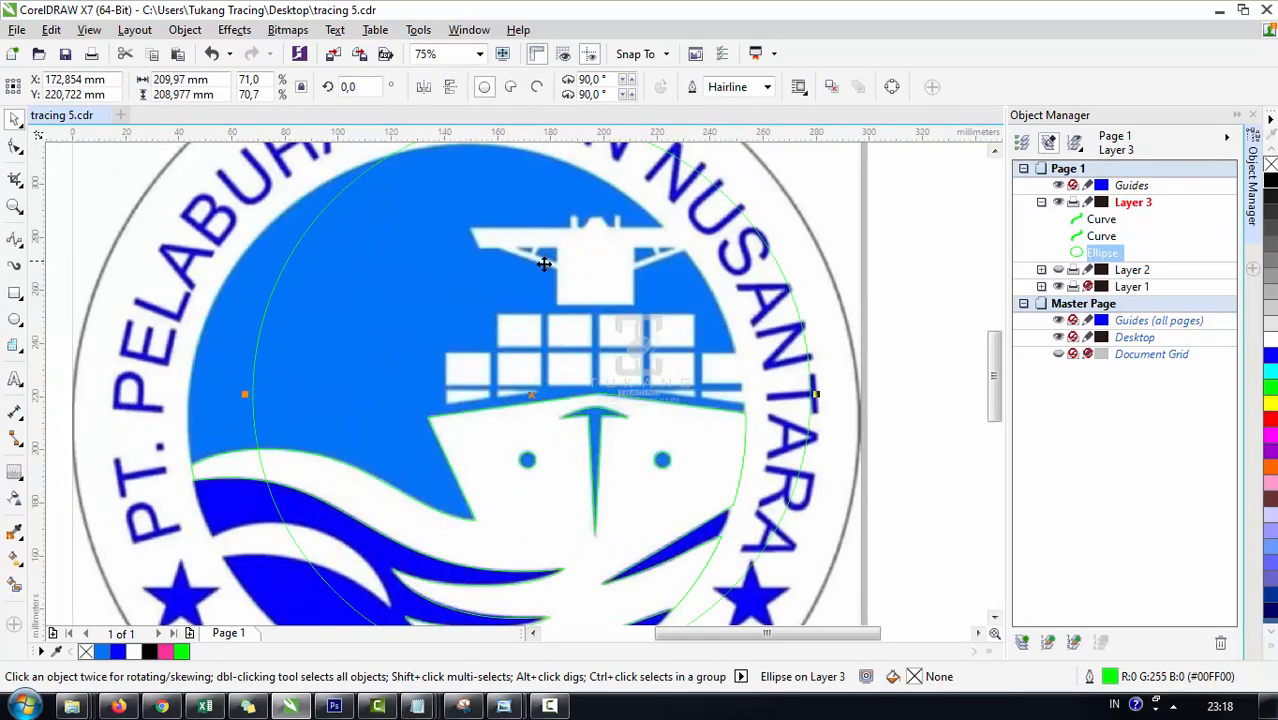
pyautogui.moveTo(544, 263); pyautogui.dragTo(455, 262)
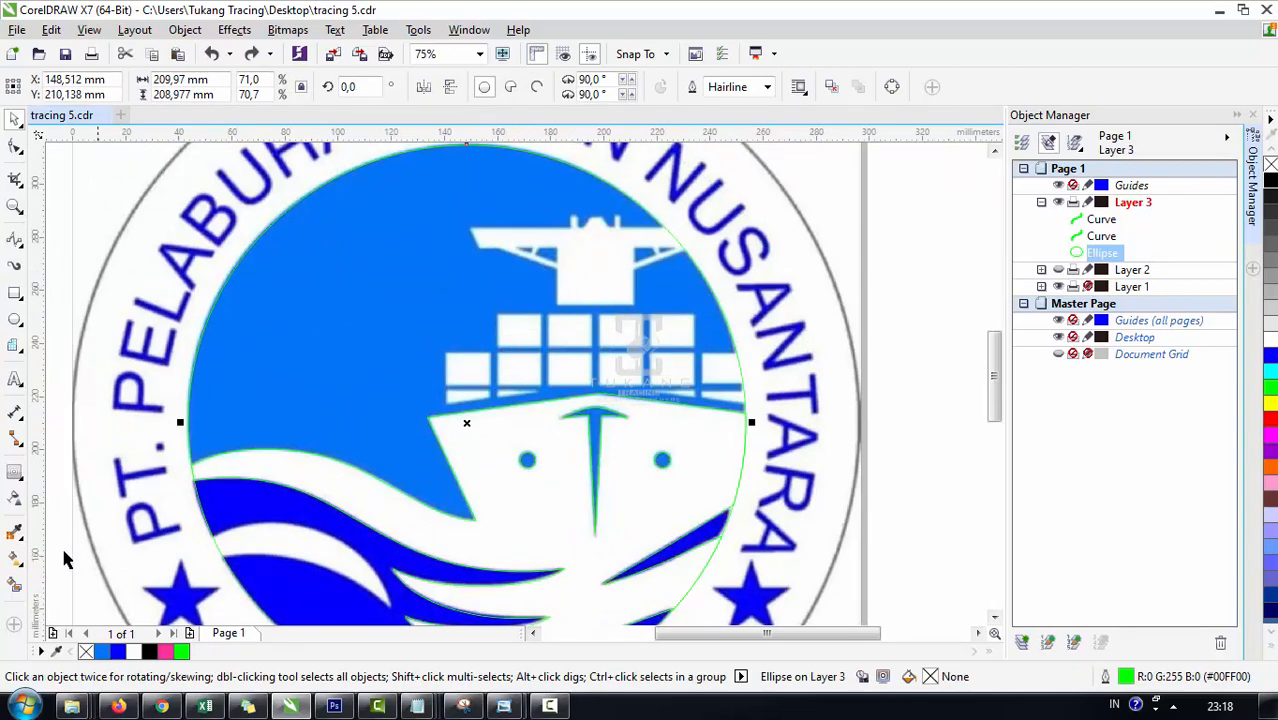
# Step: Smart Fill the sky region above the wave and hull inside the circle, and remove the new shape's fill colour
pyautogui.click(14, 585)
pyautogui.click(340, 351)
pyautogui.press('space')
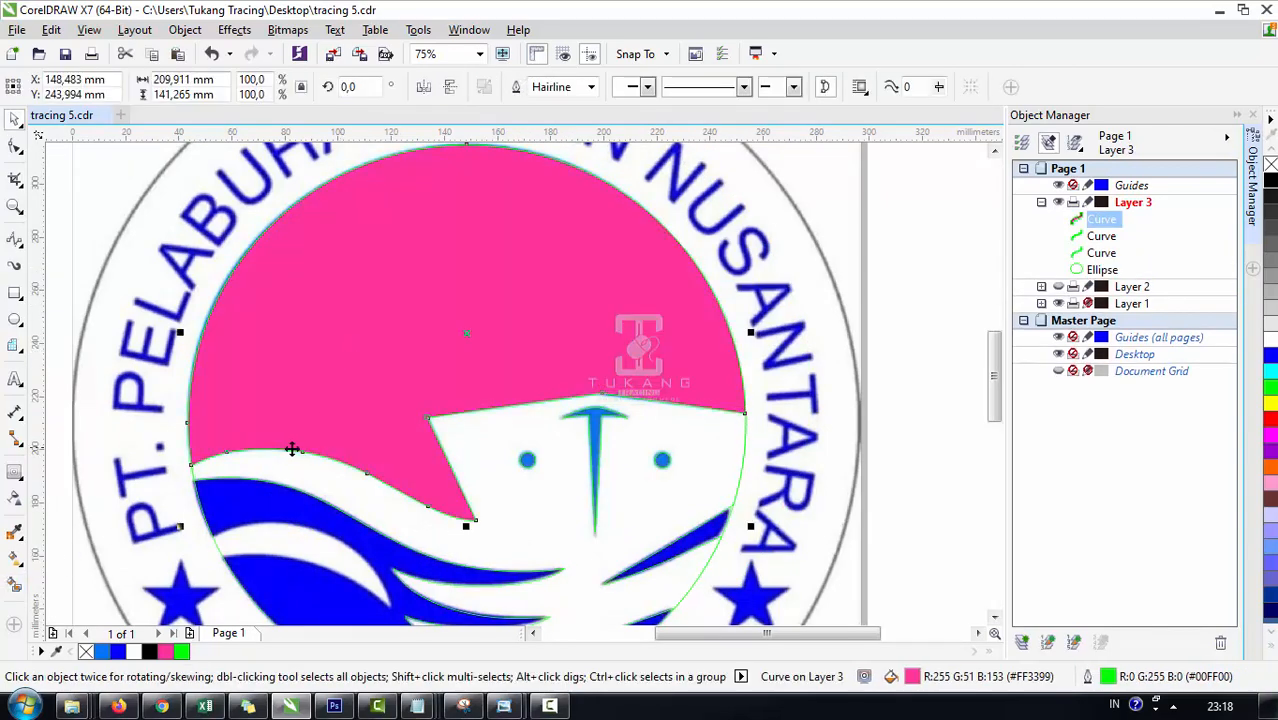
pyautogui.moveTo(335, 313); pyautogui.dragTo(390, 268)
pyautogui.click(86, 651)
# Step: Try filling the sky shape with blue #0375F9 and undo the colour each time
pyautogui.click(101, 651)
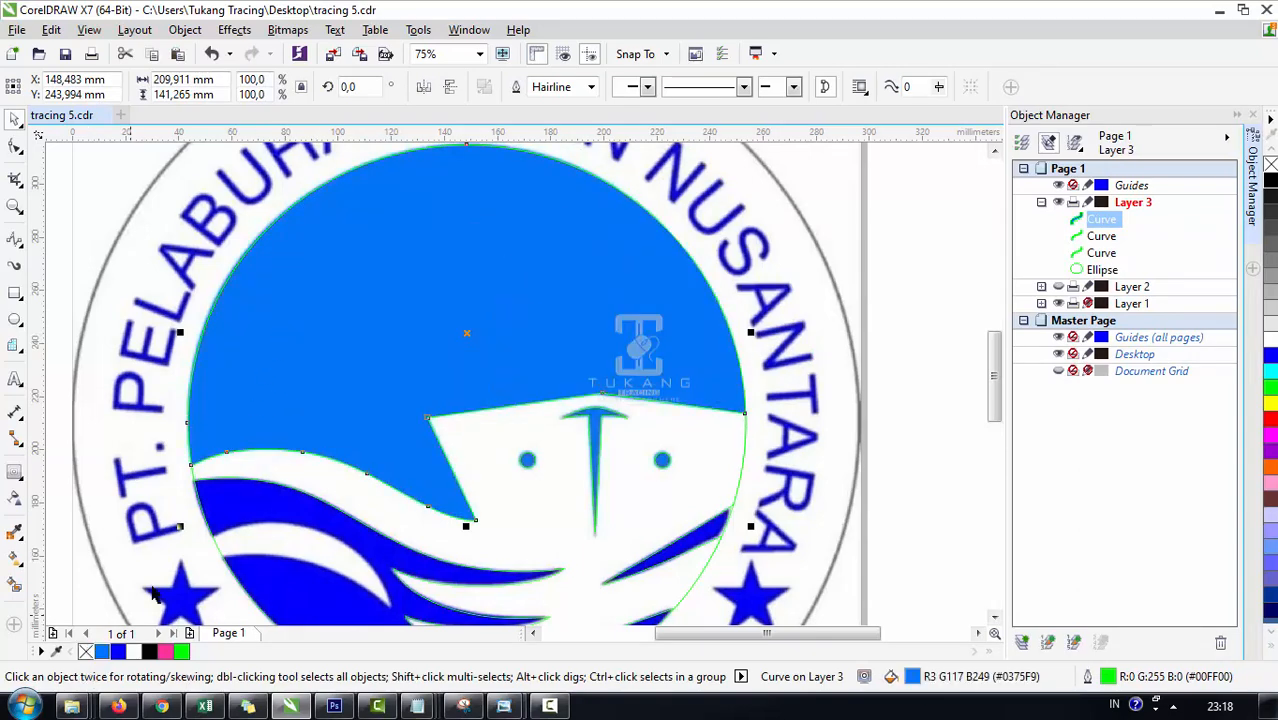
pyautogui.hotkey('ctrl', 'z')
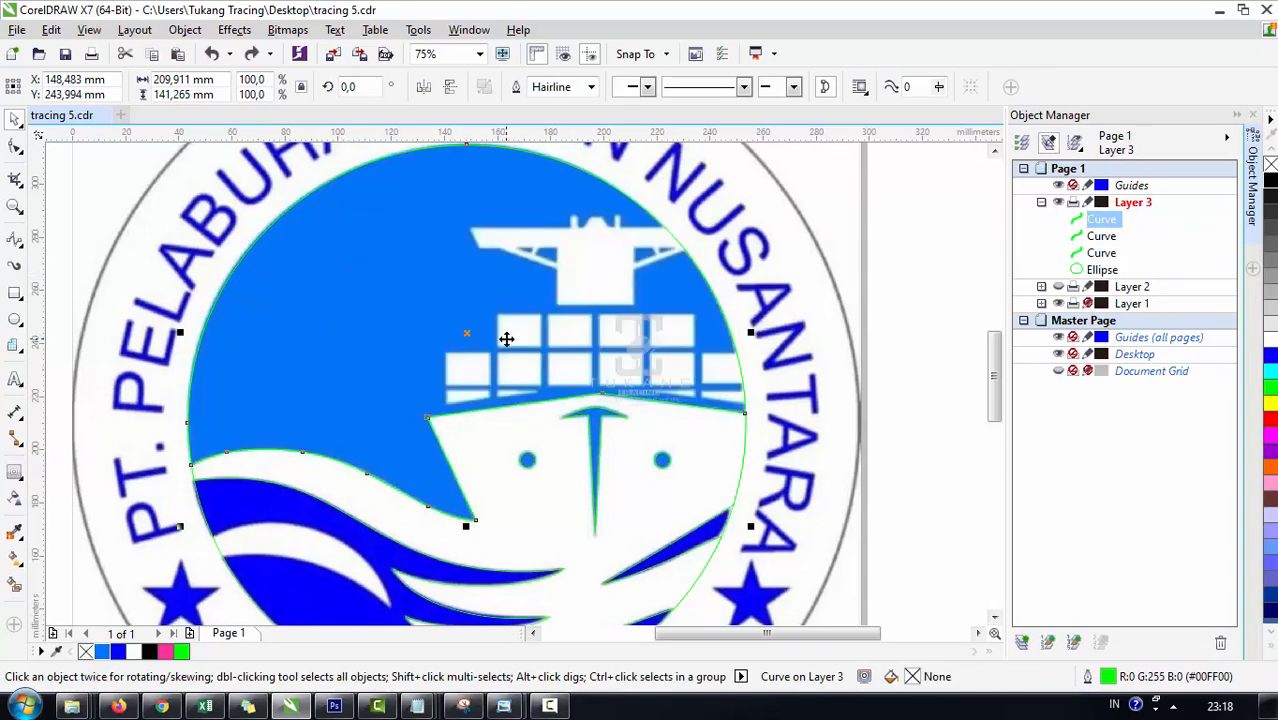
pyautogui.scroll(-1, 506, 339)
pyautogui.scroll(1, 554, 343)
pyautogui.click(102, 651)
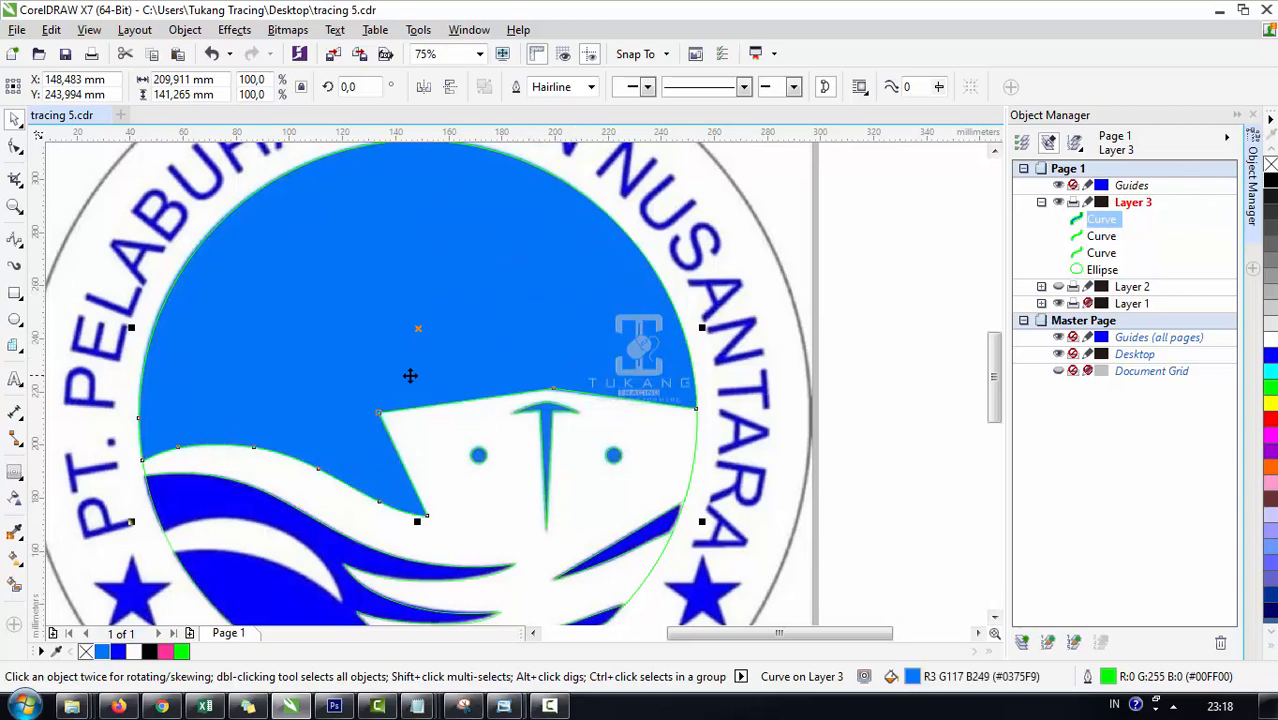
pyautogui.hotkey('ctrl', 'z')
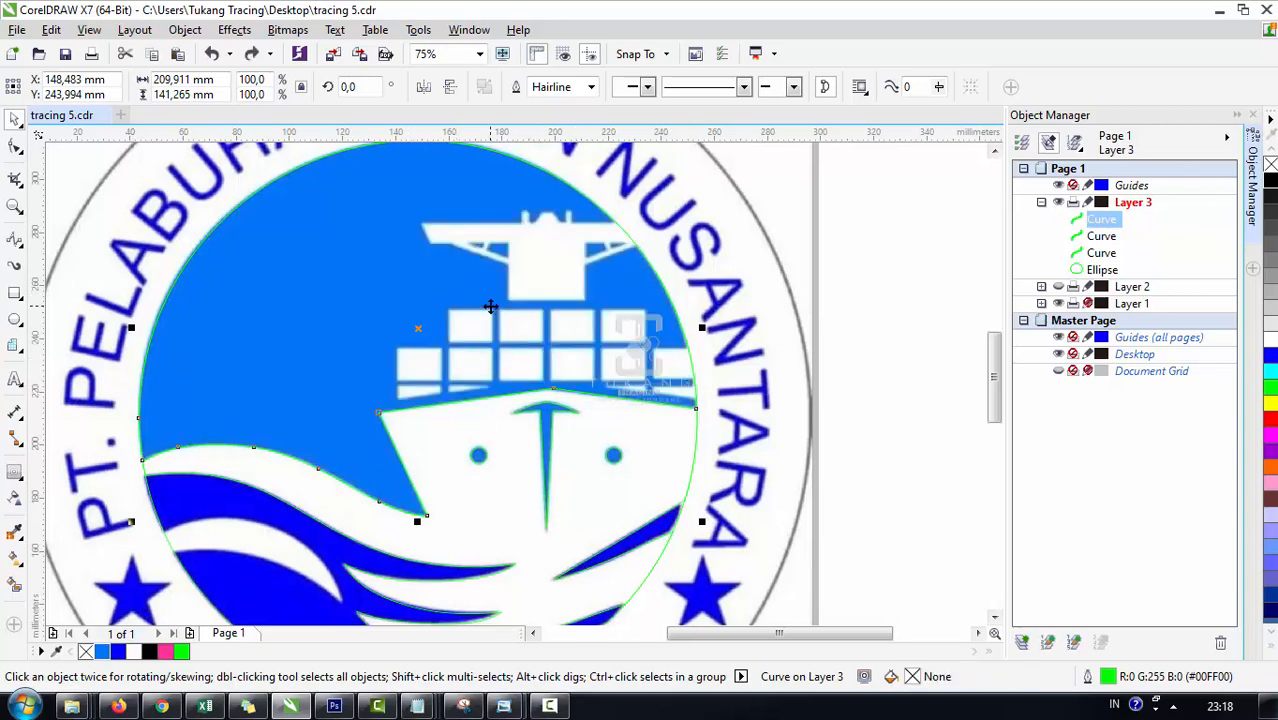
pyautogui.scroll(-1, 488, 280)
pyautogui.scroll(1, 452, 280)
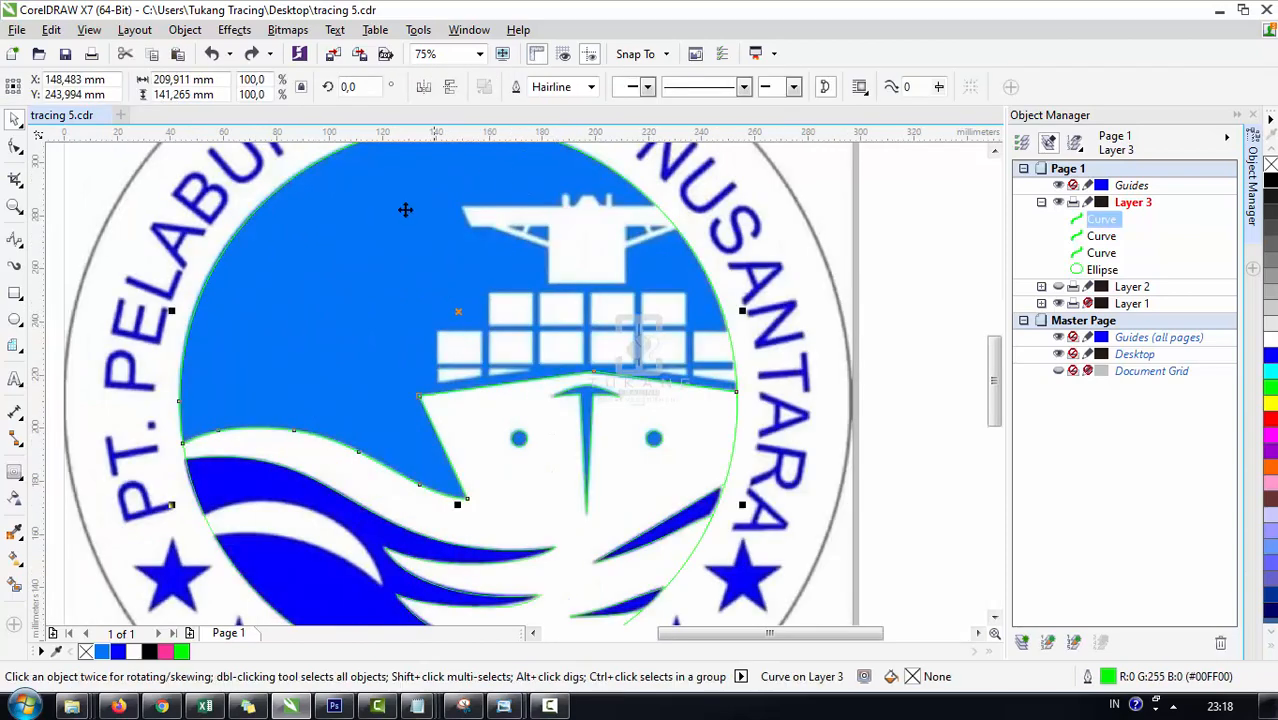
pyautogui.scroll(-1, 480, 278)
pyautogui.click(646, 349)
# Step: Draw a rectangle about 16.6 by 12.6 mm over the leftmost container and place a copy over the cut-off container directly below
pyautogui.scroll(2, 478, 322)
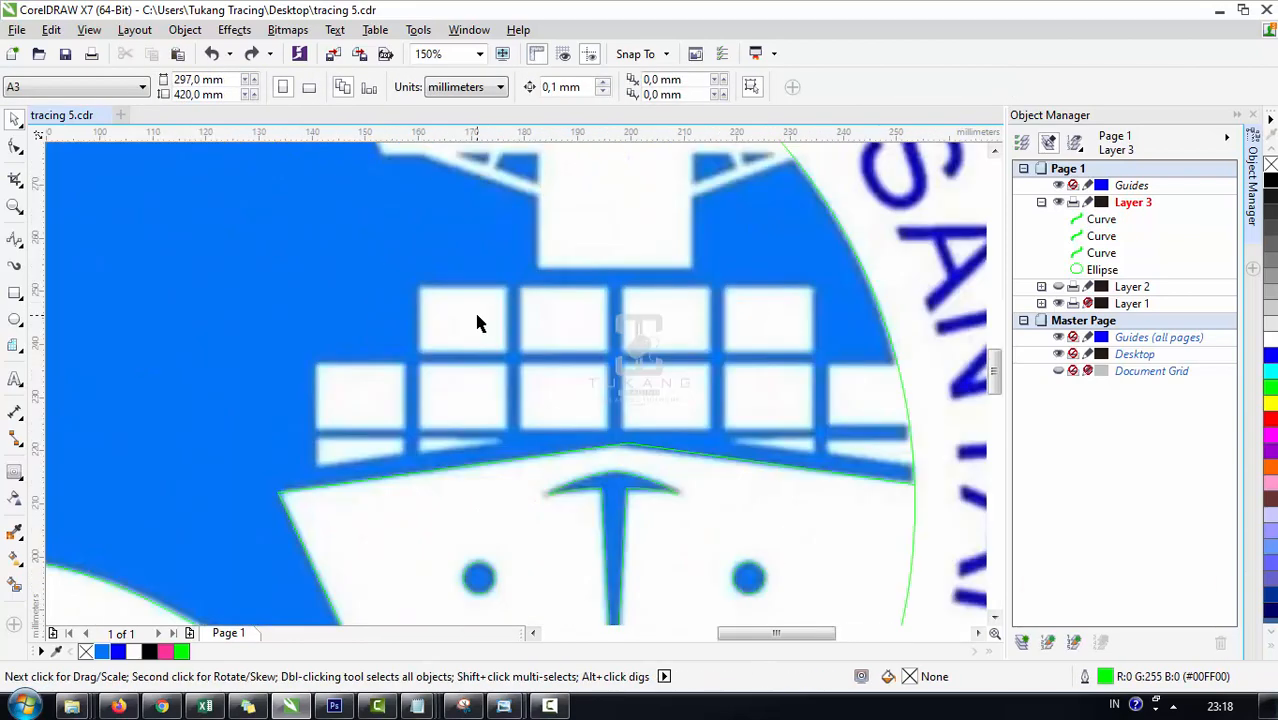
pyautogui.scroll(-1, 477, 322)
pyautogui.scroll(1, 504, 366)
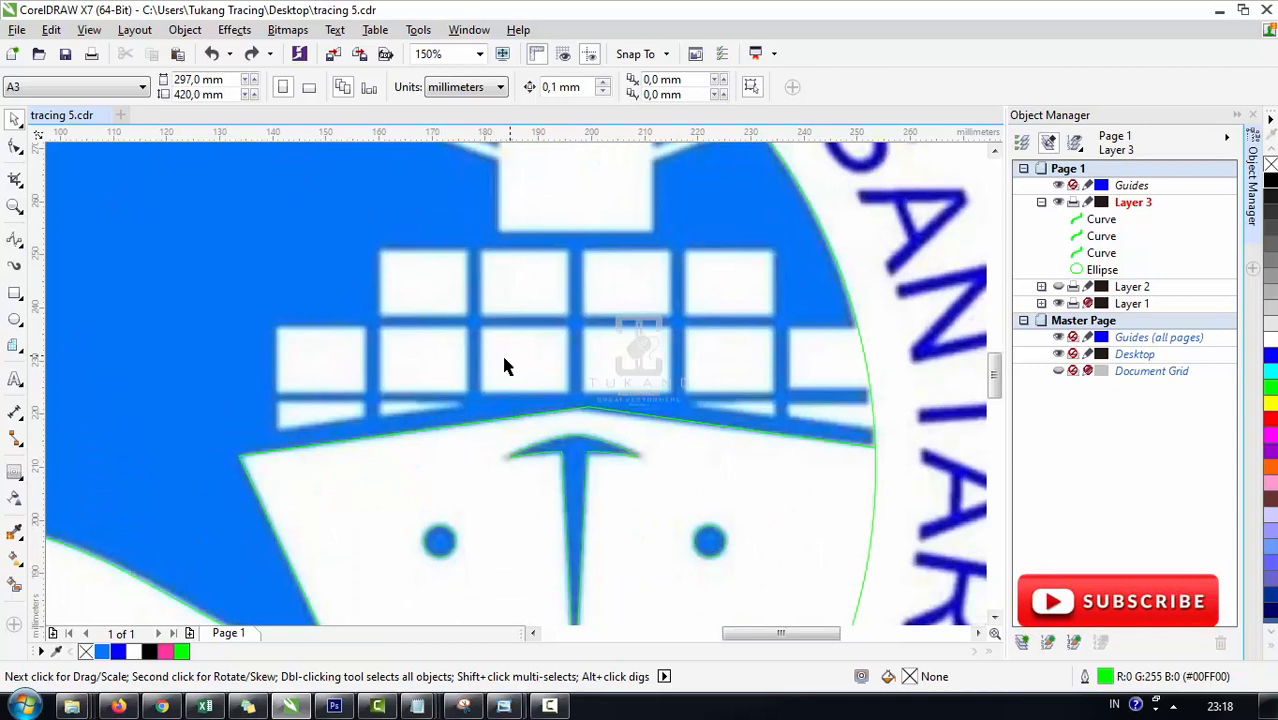
pyautogui.click(14, 297)
pyautogui.scroll(1, 280, 362)
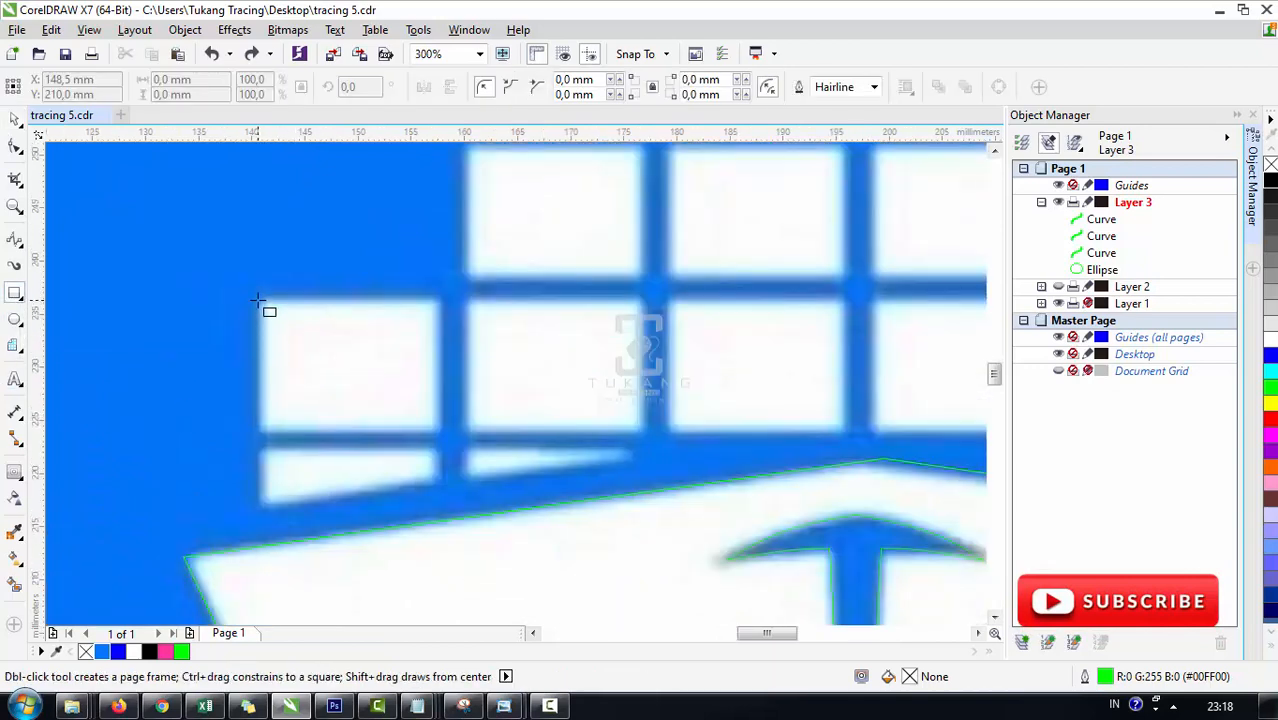
pyautogui.moveTo(259, 298); pyautogui.dragTo(435, 433)
pyautogui.press('space')
pyautogui.hotkey('ctrl', 'c')
pyautogui.hotkey('ctrl', 'v')
pyautogui.moveTo(411, 358); pyautogui.dragTo(407, 494)
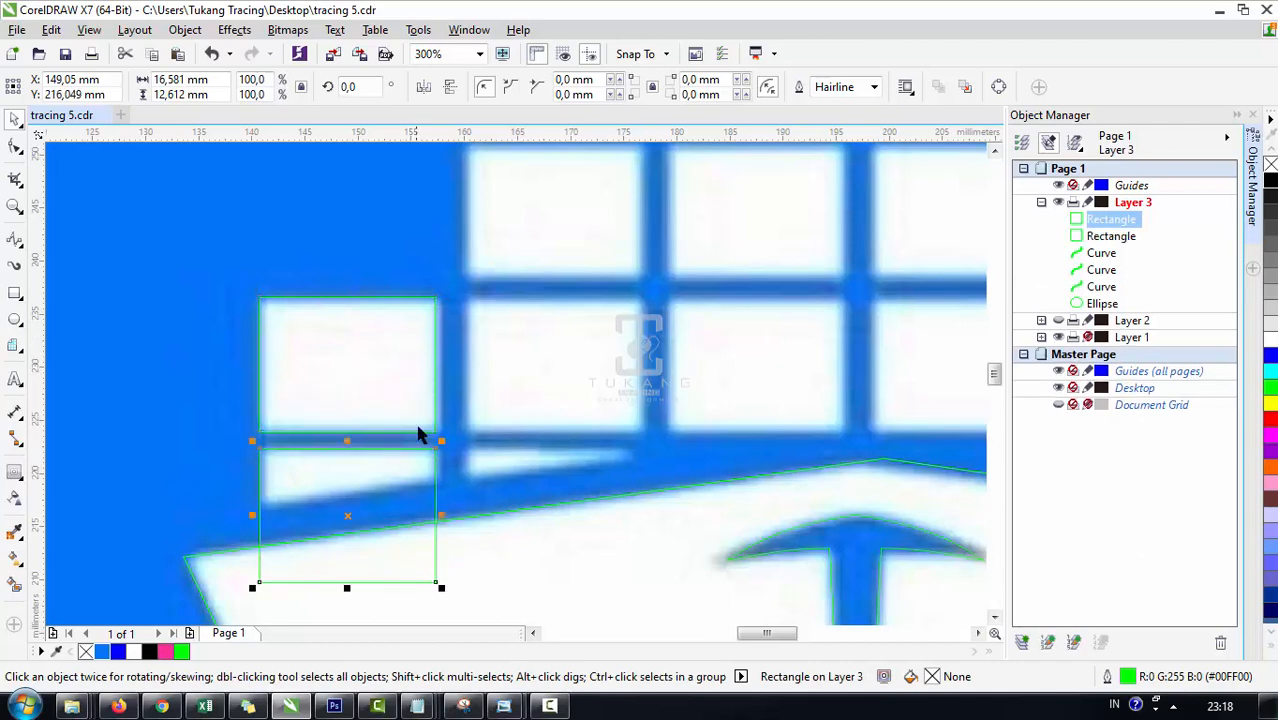
# Step: Place copies of the container rectangle over the middle and upper containers of the second column
pyautogui.click(400, 366)
pyautogui.scroll(-1, 401, 366)
pyautogui.hotkey('ctrl', 'v')
pyautogui.moveTo(404, 360); pyautogui.dragTo(499, 301)
pyautogui.hotkey('ctrl', 'v')
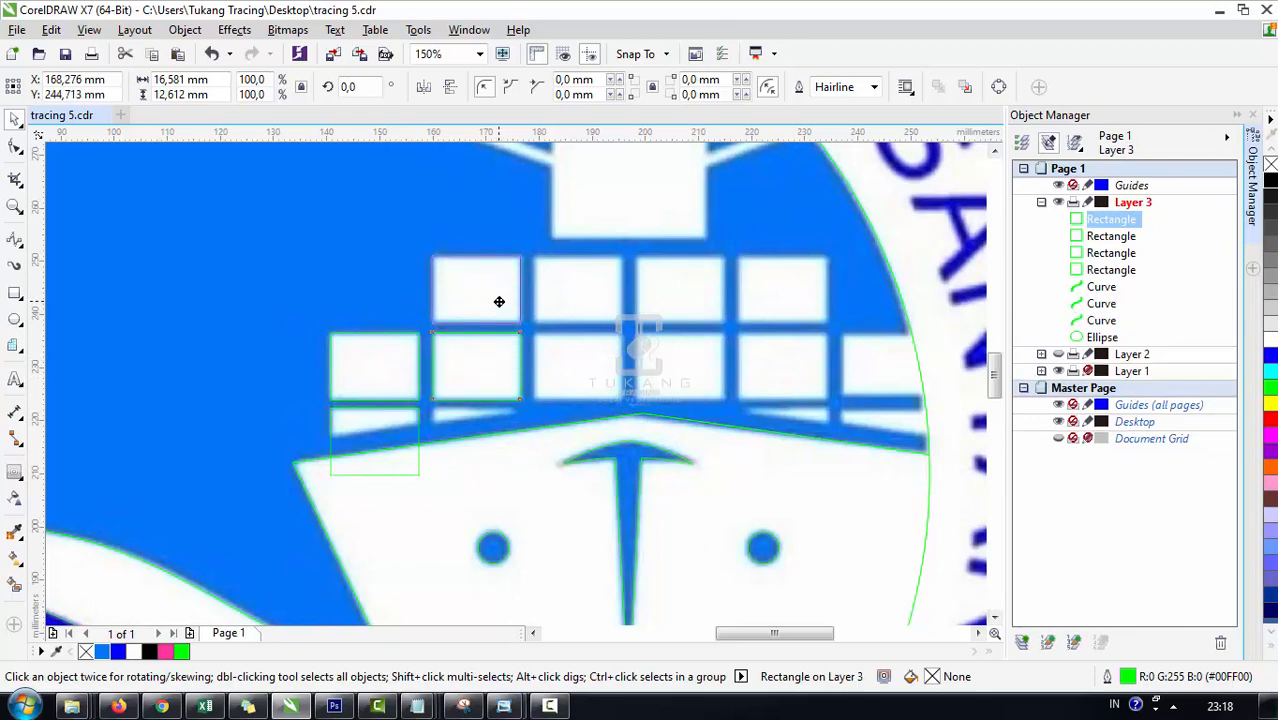
pyautogui.click(433, 267)
pyautogui.click(457, 366)
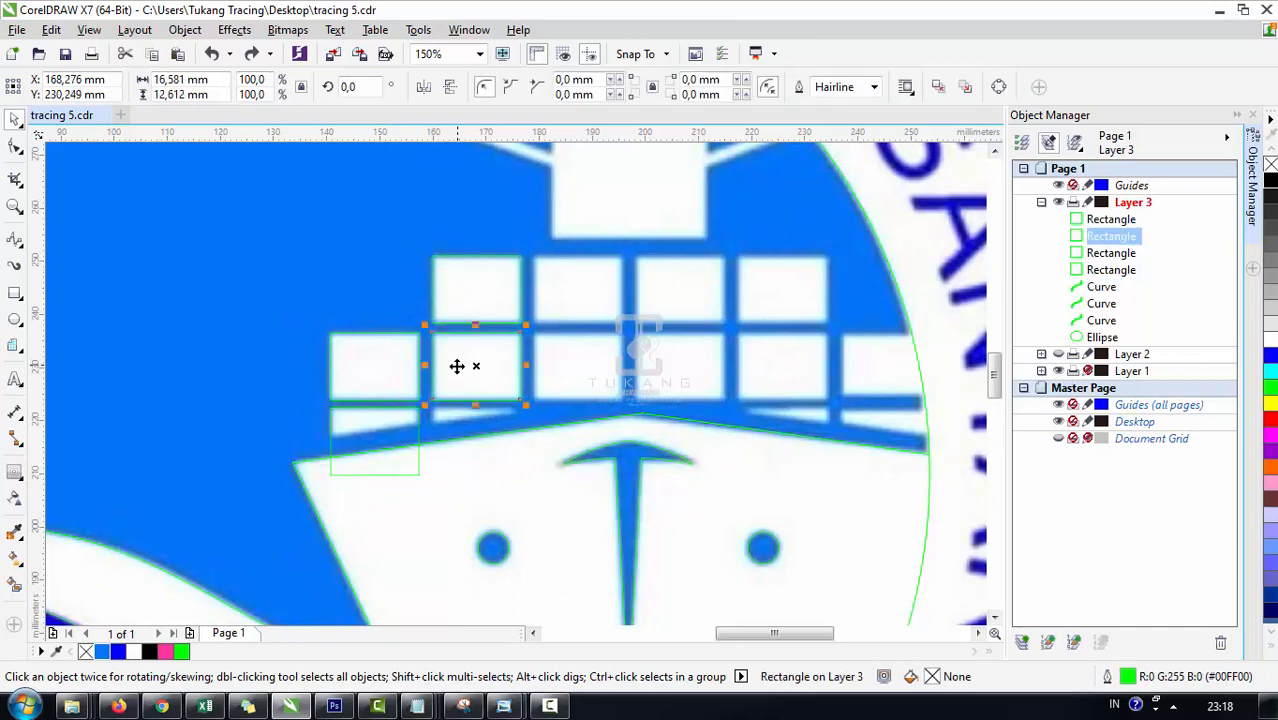
# Step: Duplicate the lowest container rectangle and align the copy's centre with the second column's rectangles
pyautogui.click(392, 438)
pyautogui.hotkey('ctrl', 'v')
pyautogui.keyDown('shift'); pyautogui.click(461, 388); pyautogui.keyUp('shift')
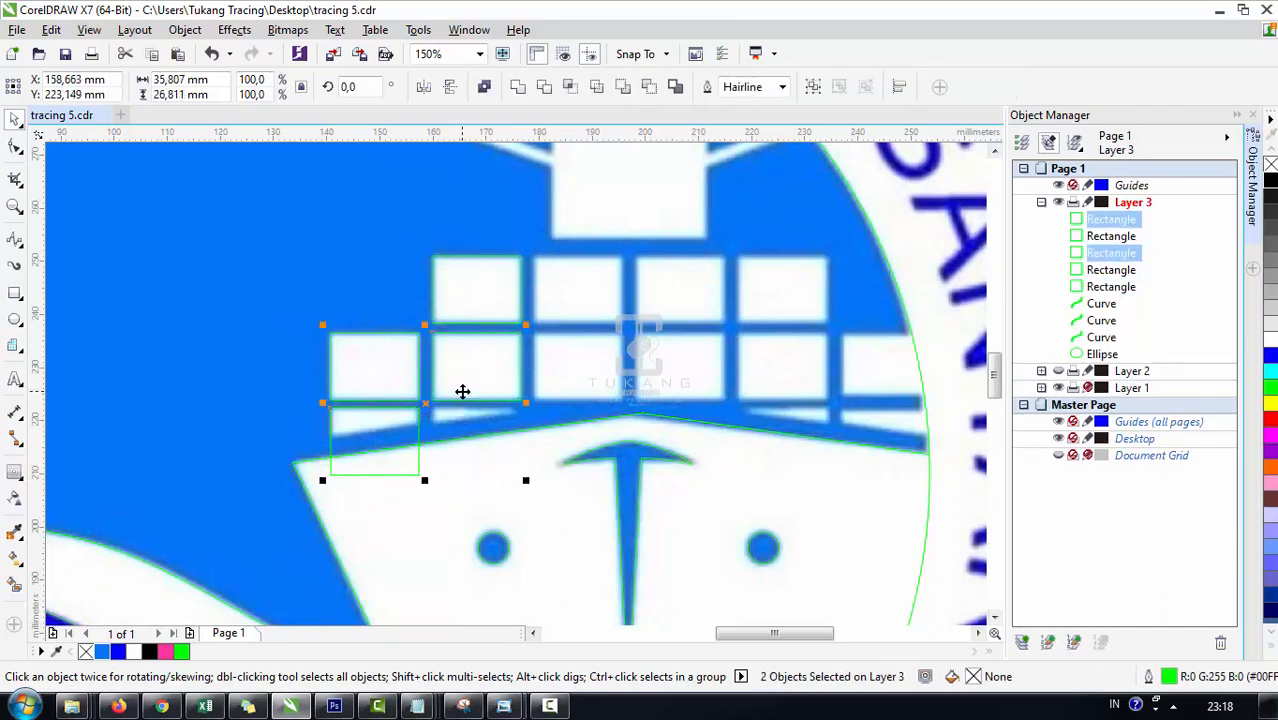
pyautogui.press('c')
pyautogui.scroll(-1, 487, 330)
pyautogui.click(899, 320)
pyautogui.scroll(1, 514, 373)
pyautogui.click(488, 392)
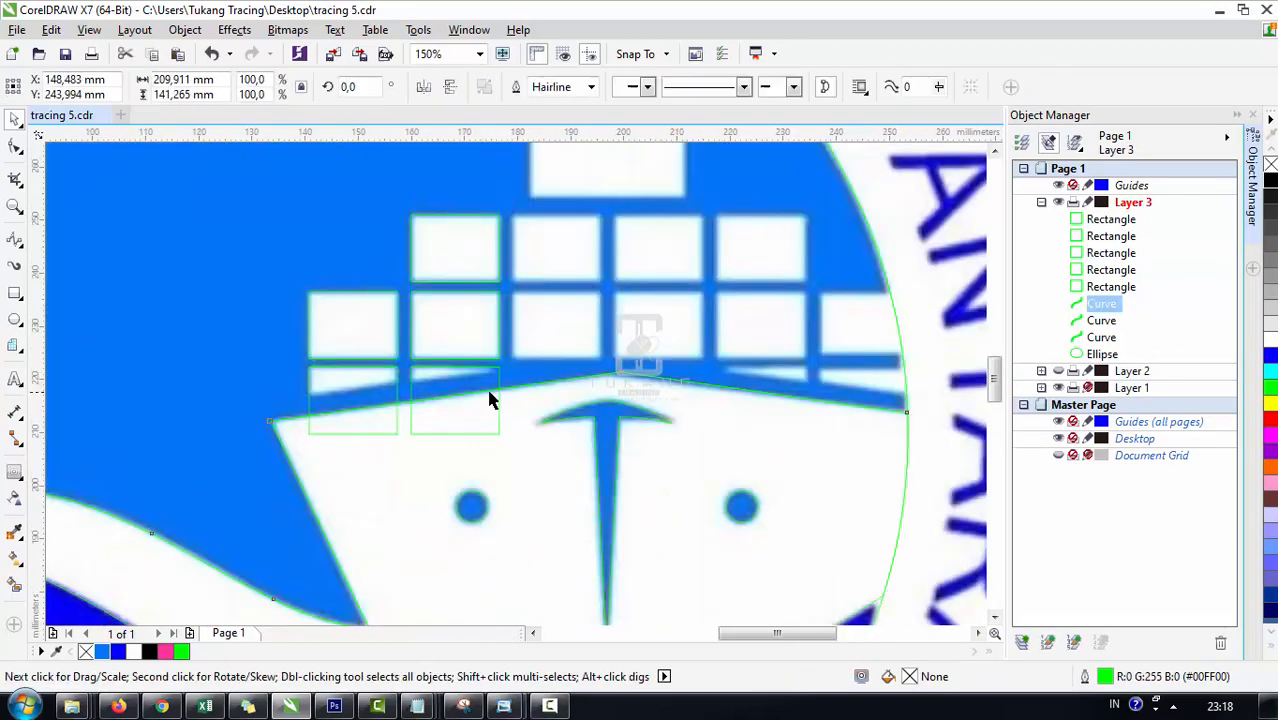
pyautogui.keyDown('shift'); pyautogui.click(485, 322); pyautogui.keyUp('shift')
pyautogui.click(480, 255)
pyautogui.scroll(-1, 481, 258)
pyautogui.keyDown('shift'); pyautogui.click(476, 287); pyautogui.keyUp('shift')
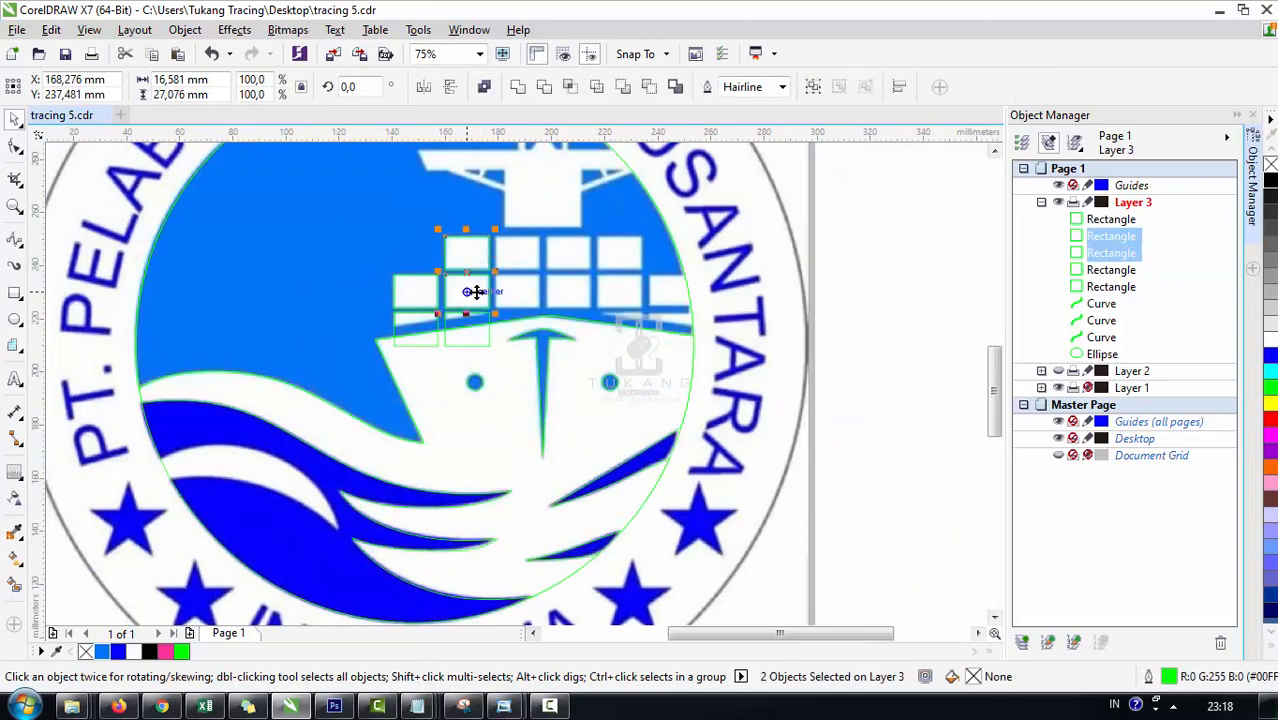
pyautogui.keyDown('shift'); pyautogui.click(476, 322); pyautogui.keyUp('shift')
pyautogui.click(478, 326)
# Step: Duplicate the second column's three container rectangles onto each of the next three container columns
pyautogui.click(474, 262)
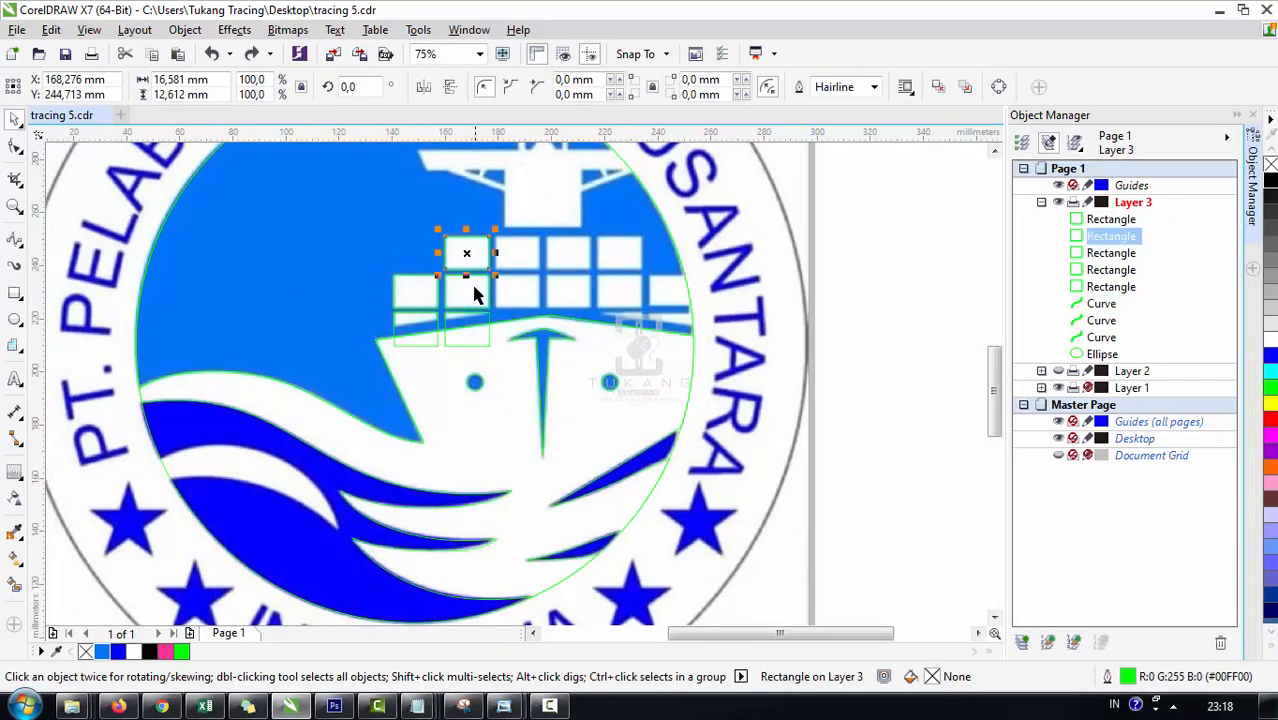
pyautogui.keyDown('shift'); pyautogui.click(476, 295); pyautogui.keyUp('shift')
pyautogui.keyDown('shift'); pyautogui.click(478, 336); pyautogui.keyUp('shift')
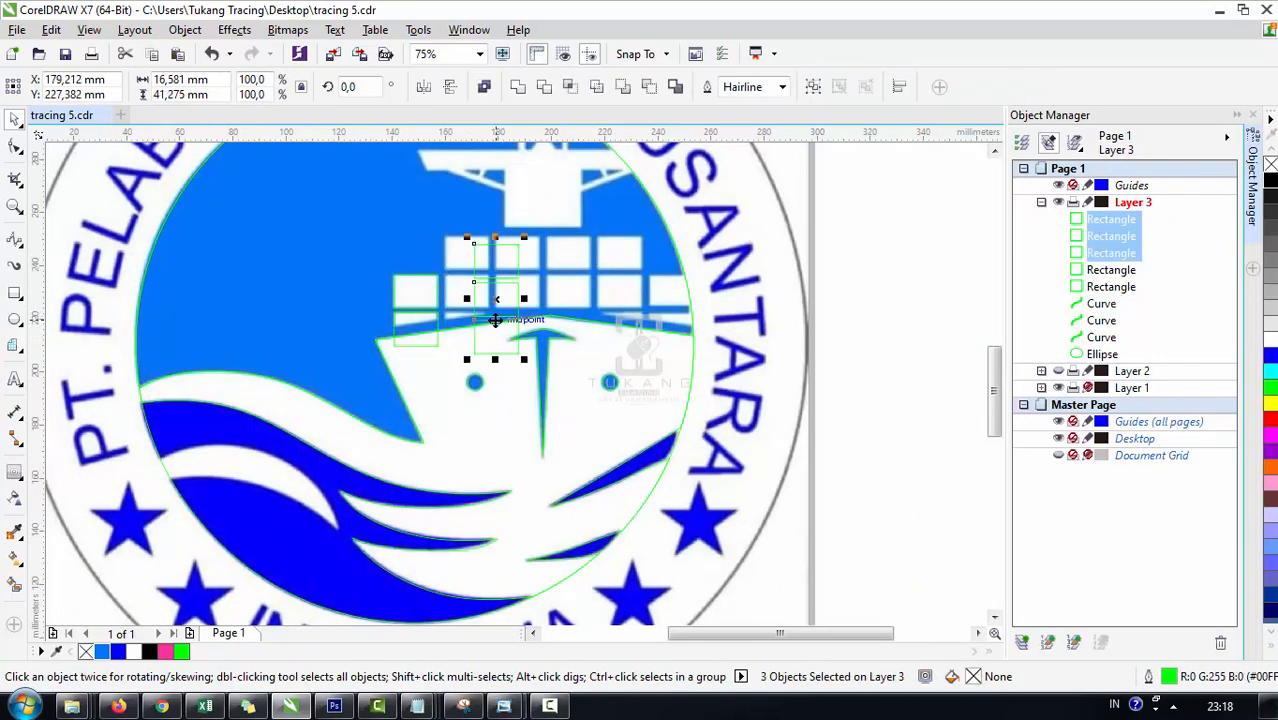
pyautogui.scroll(1, 525, 275)
pyautogui.press('KP_Add')
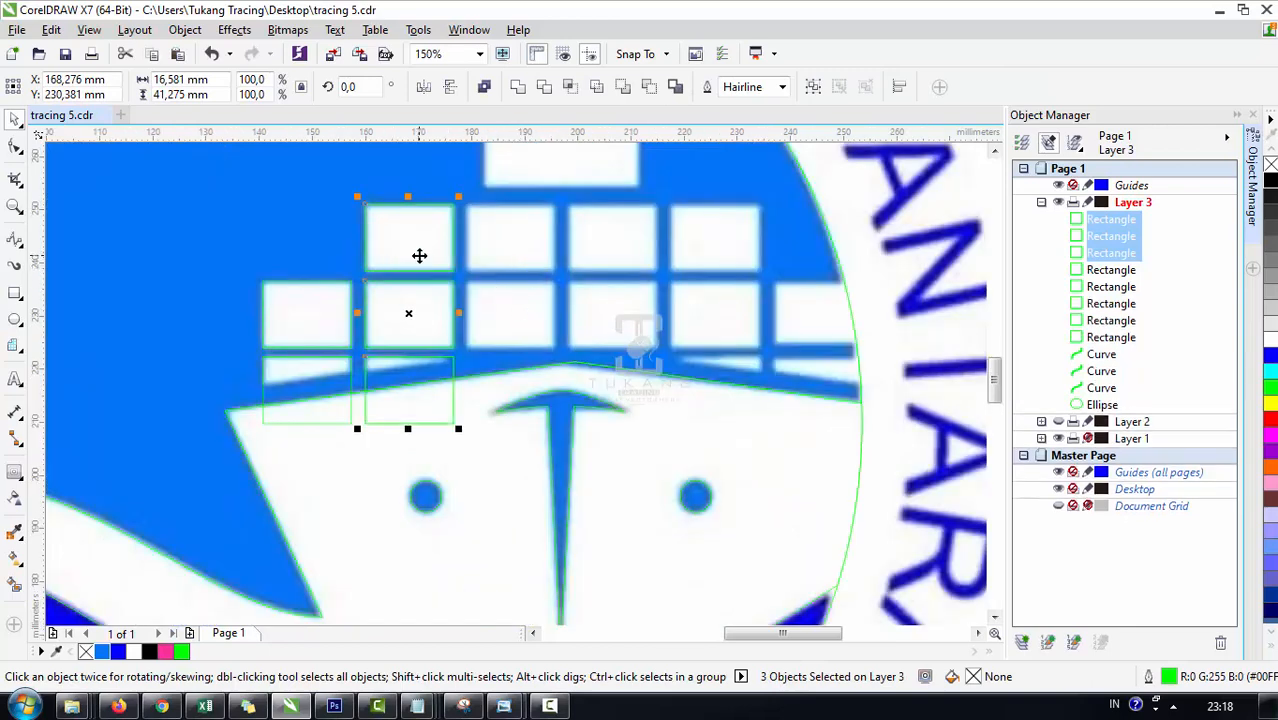
pyautogui.moveTo(422, 254); pyautogui.dragTo(727, 300)
pyautogui.press('KP_Add')
pyautogui.press('KP_Add')
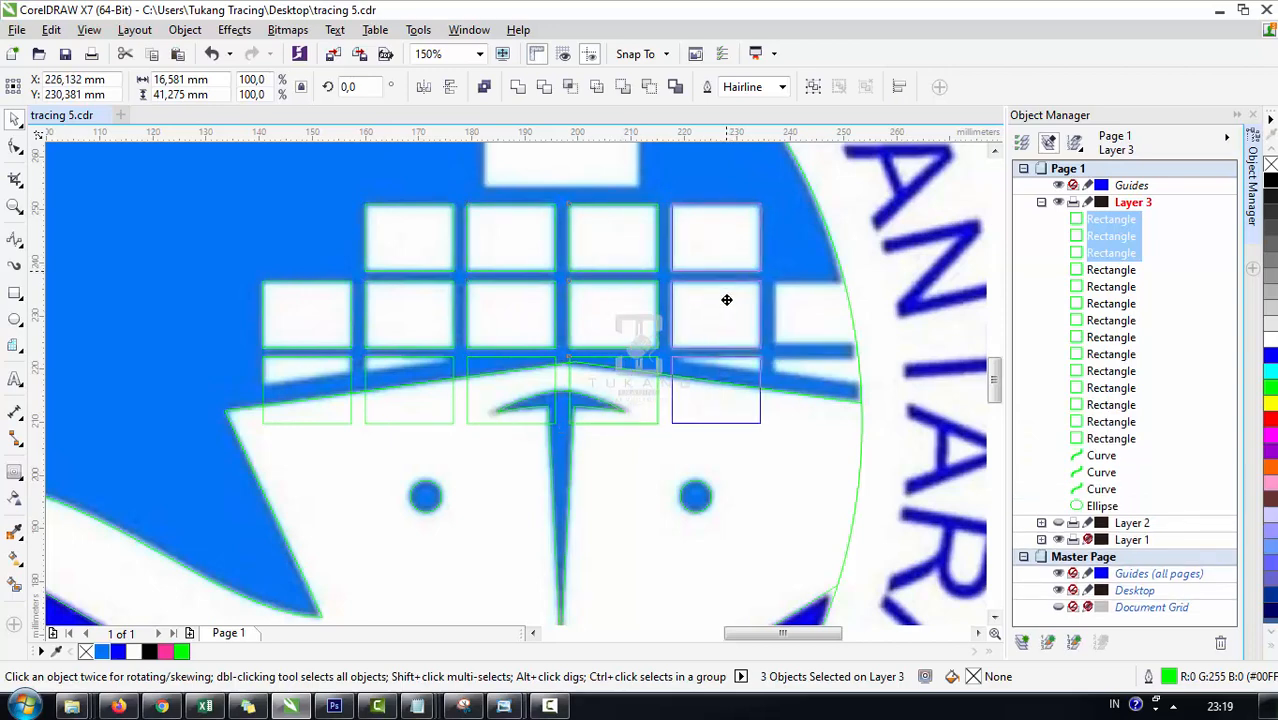
# Step: Duplicate the fifth column's three container rectangles onto the last column at the circle's edge
pyautogui.scroll(-1, 615, 285)
pyautogui.scroll(1, 755, 303)
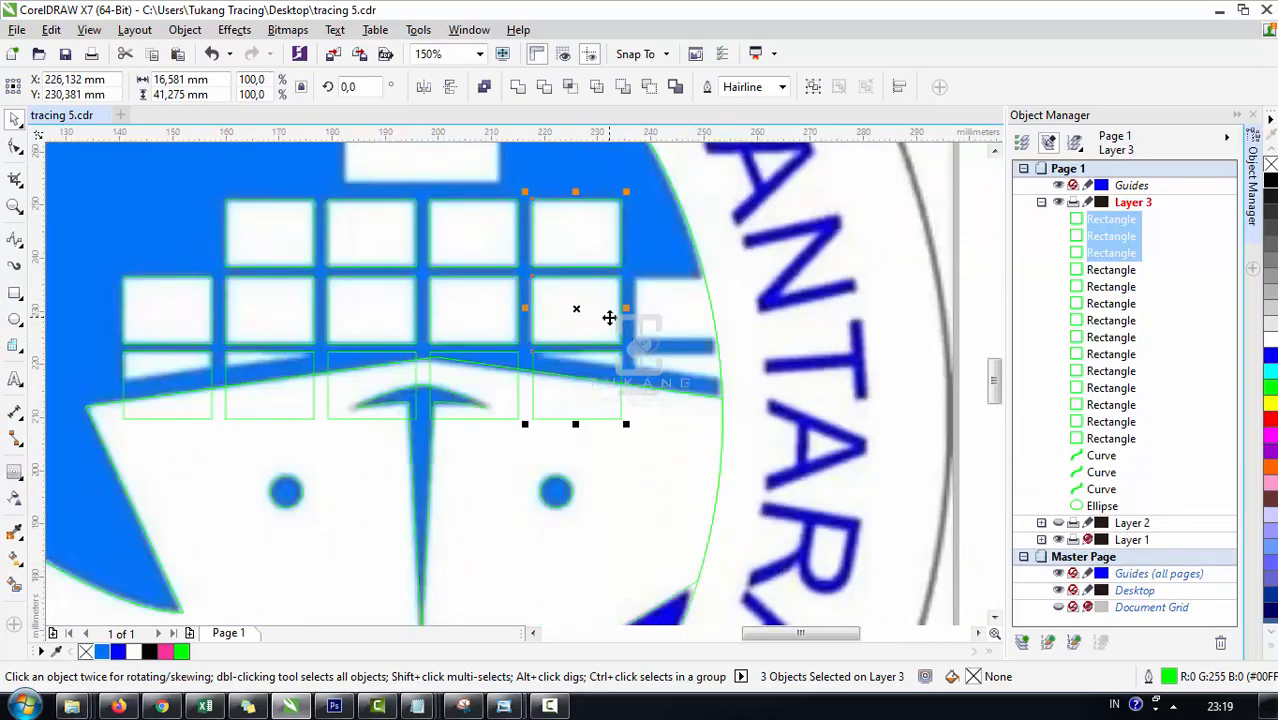
pyautogui.press('KP_Add')
pyautogui.moveTo(609, 317); pyautogui.dragTo(686, 306)
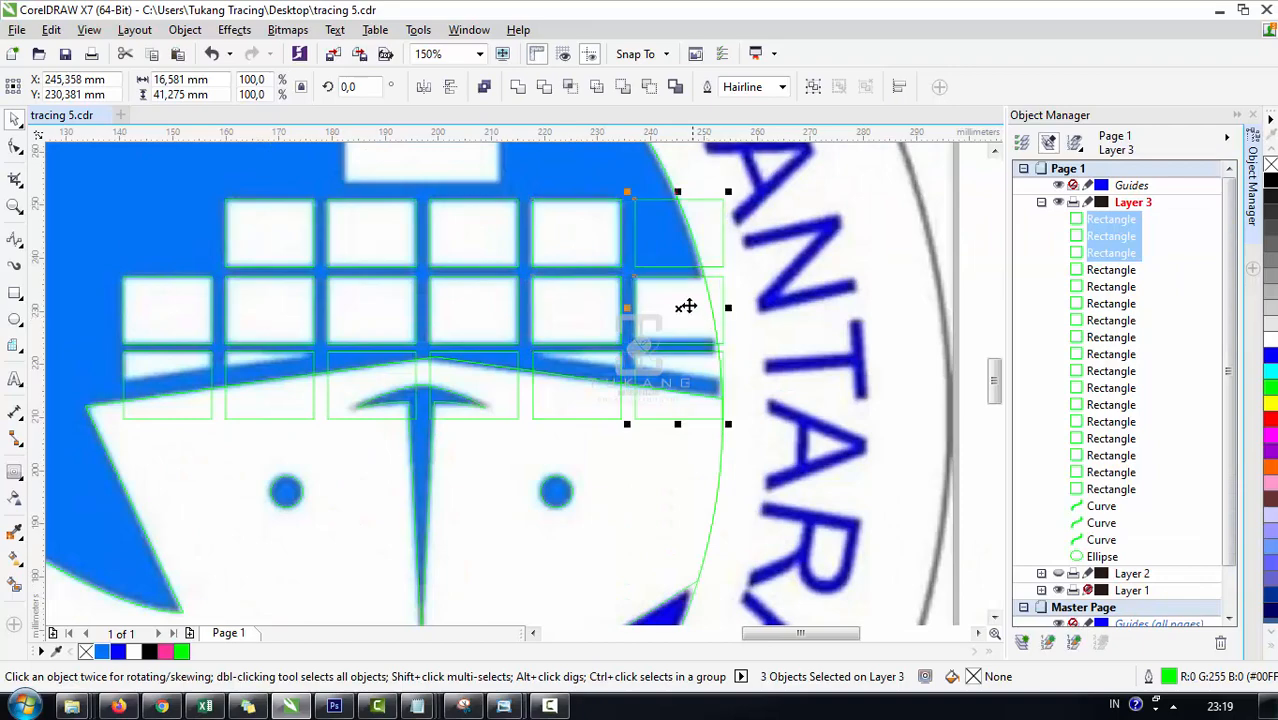
# Step: Delete the uppermost container rectangle of the last column at the circle's edge
pyautogui.scroll(-2, 686, 306)
pyautogui.click(851, 329)
pyautogui.scroll(2, 677, 282)
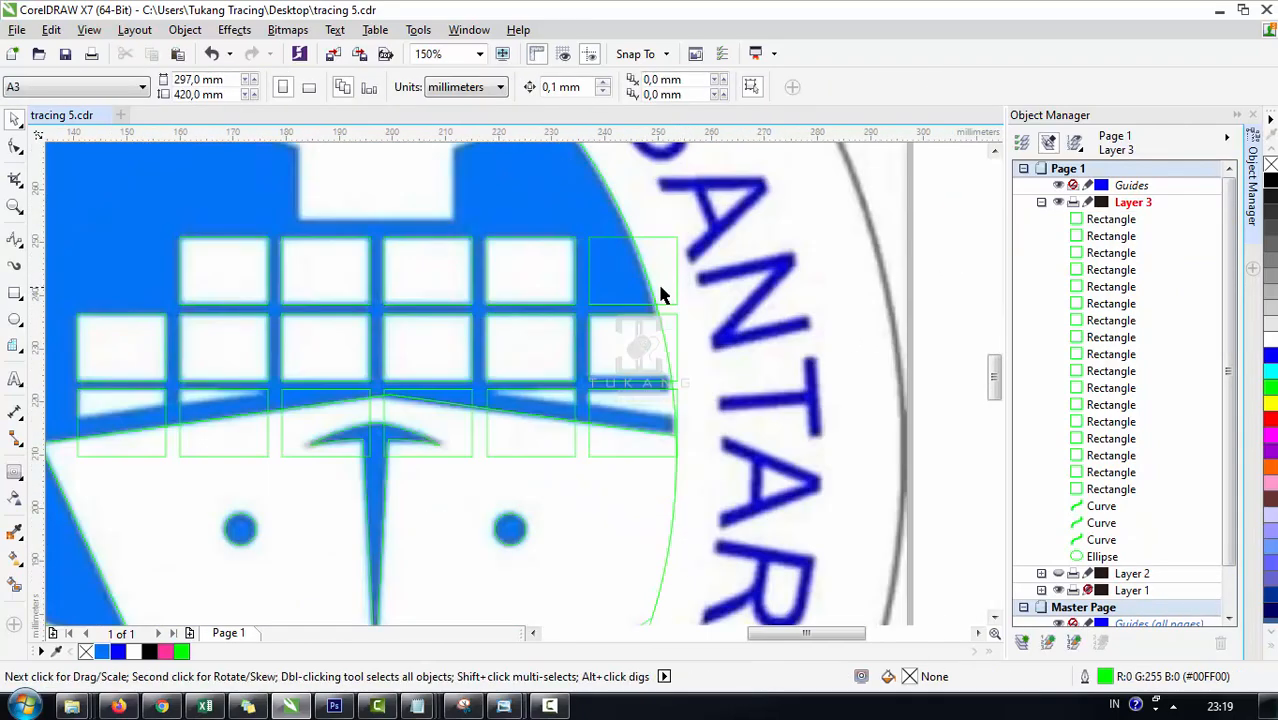
pyautogui.click(663, 288)
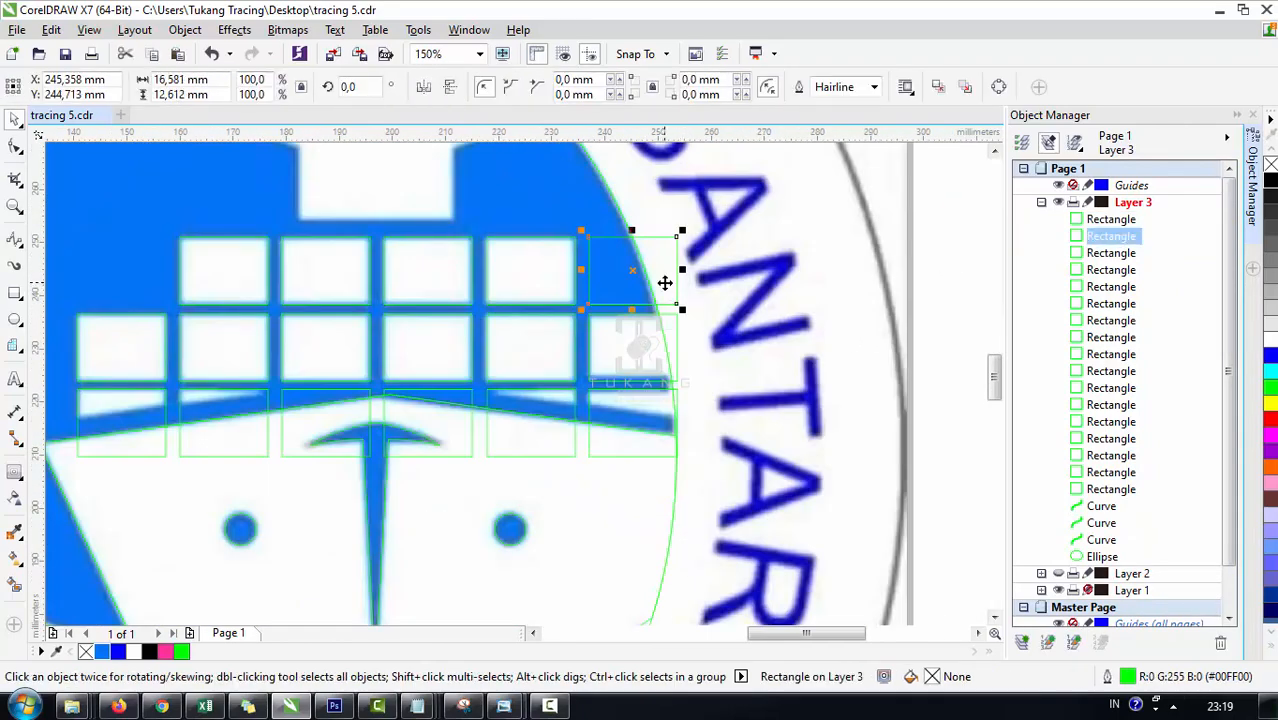
pyautogui.press('Delete')
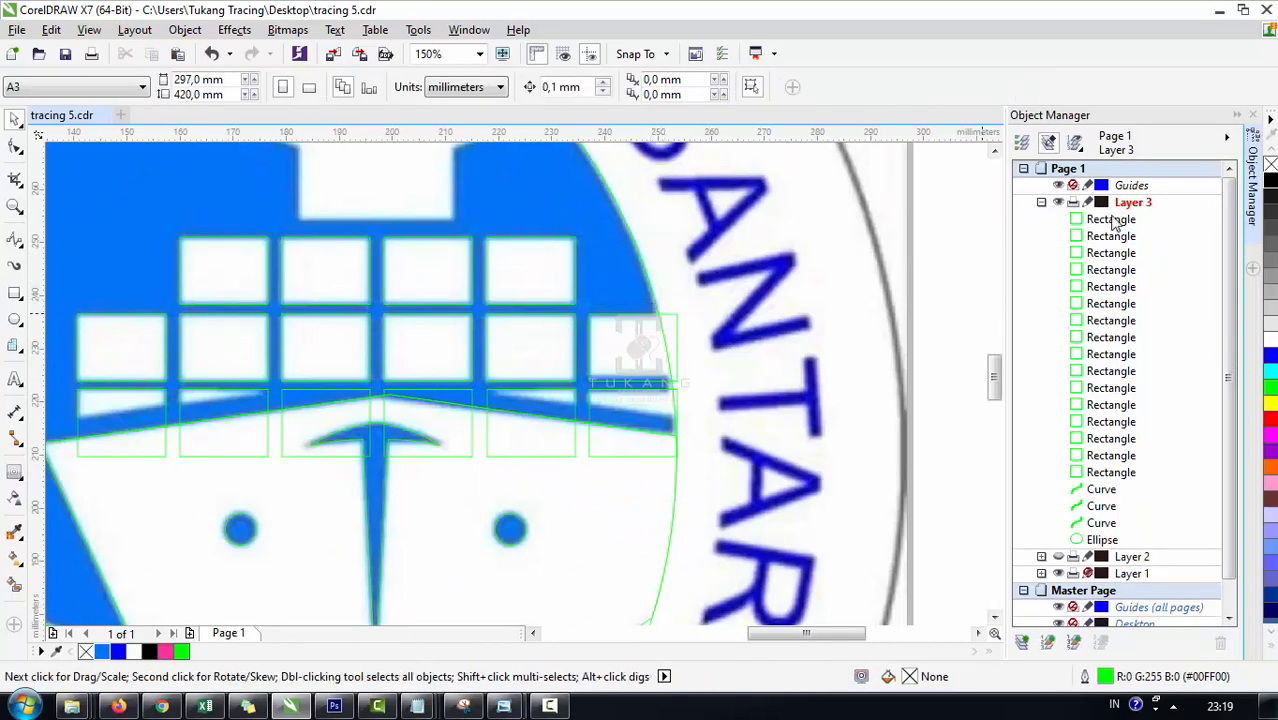
# Step: Weld all of the container rectangles on Layer 3 into a single curve
pyautogui.click(1111, 219)
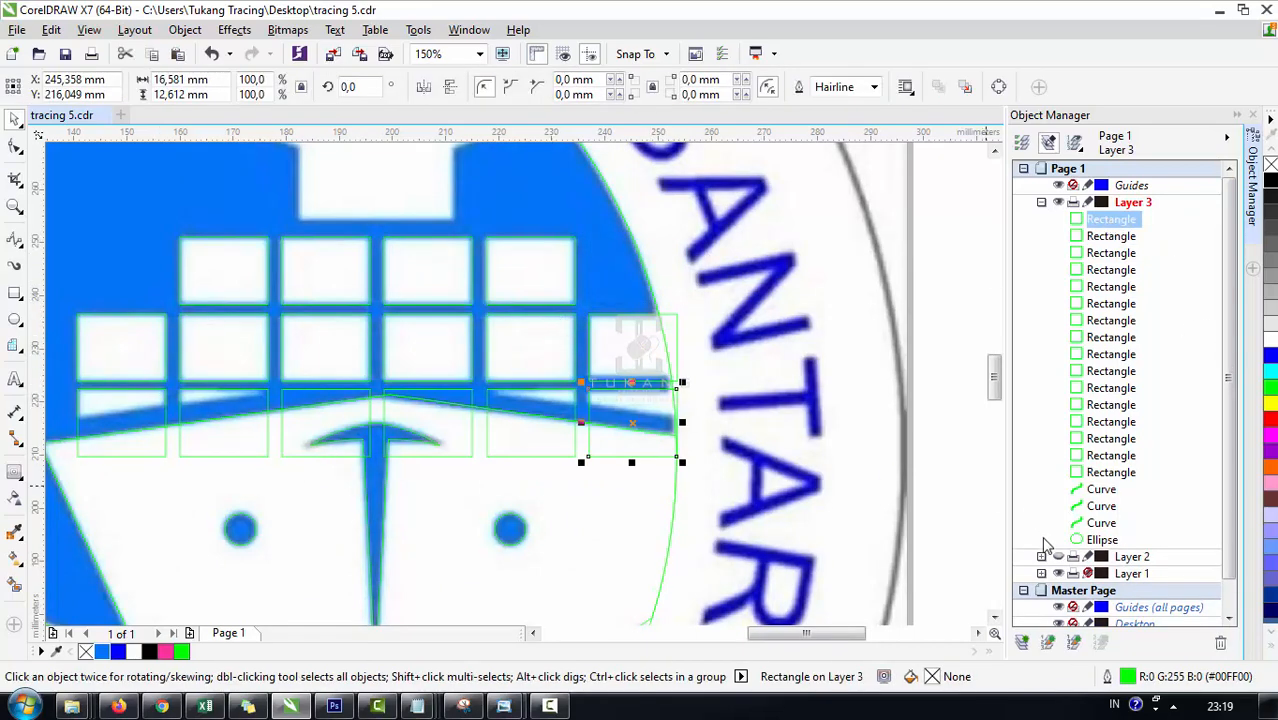
pyautogui.keyDown('shift'); pyautogui.click(1091, 476); pyautogui.keyUp('shift')
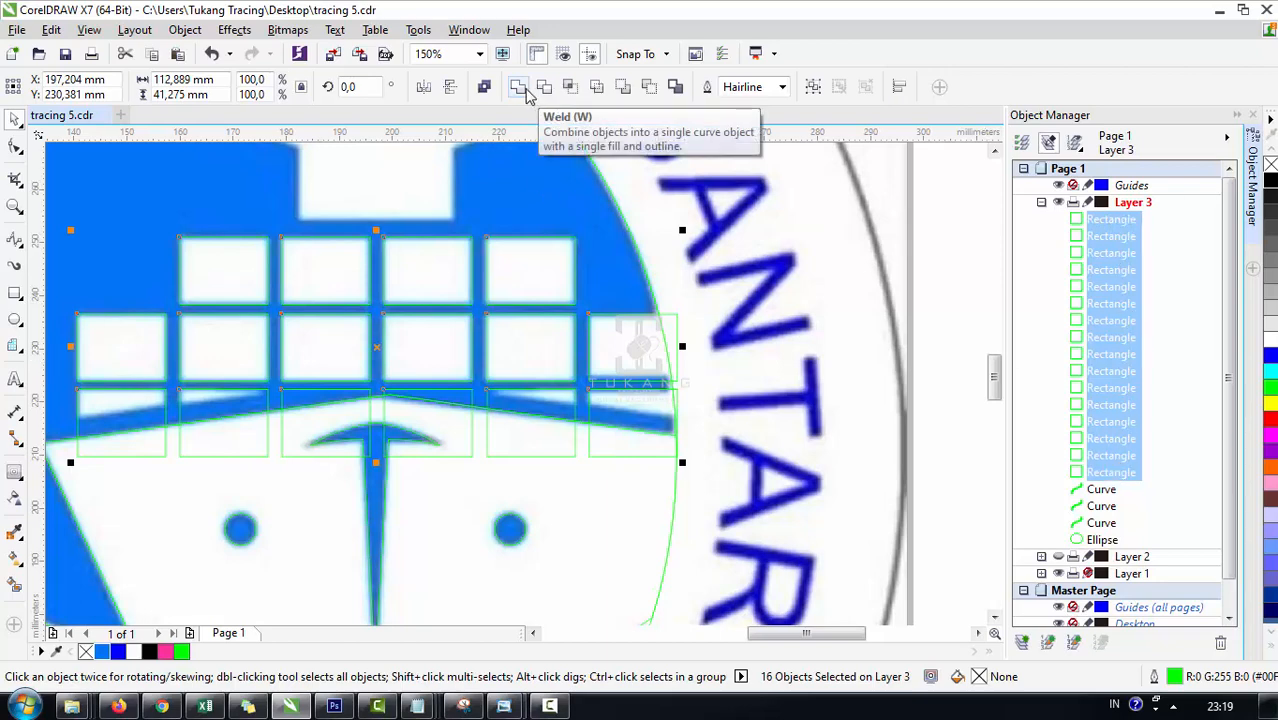
pyautogui.click(531, 91)
# Step: Draw a B-spline about 61 mm wide along the blue deck band's upper edge, from outside the hull to the third container column
pyautogui.scroll(-2, 529, 230)
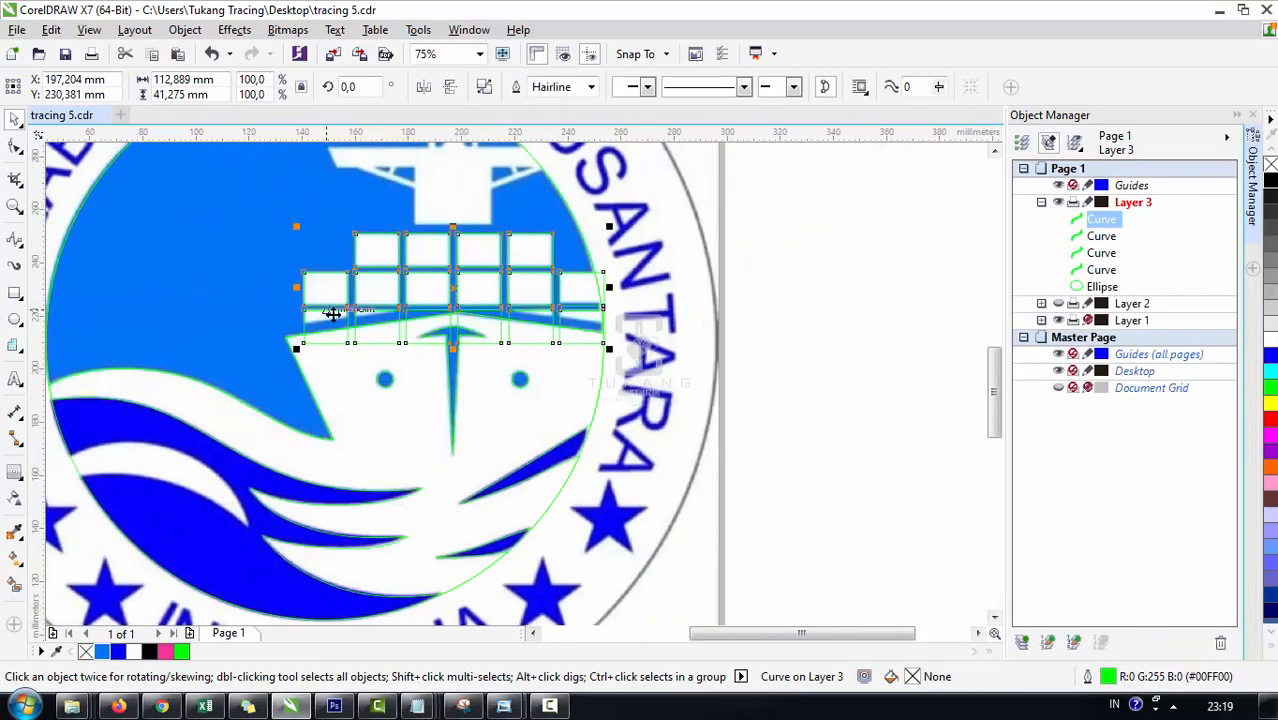
pyautogui.scroll(2, 332, 313)
pyautogui.click(15, 239)
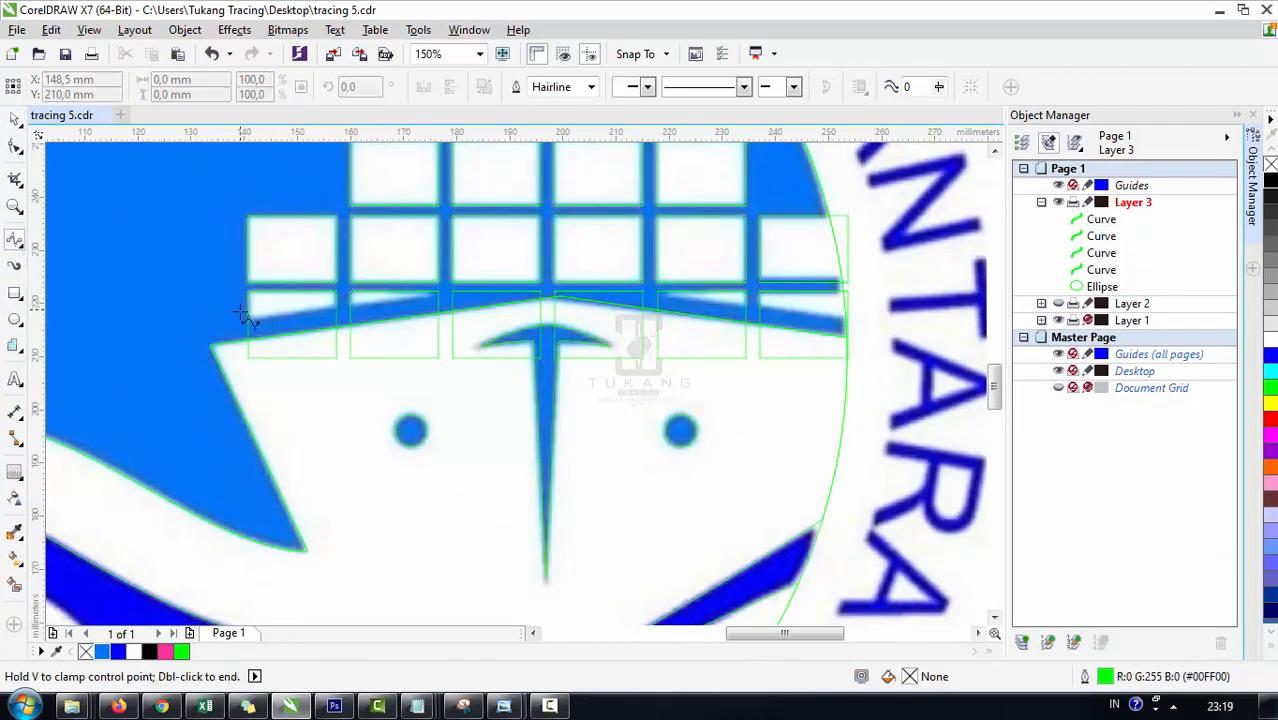
pyautogui.click(131, 354)
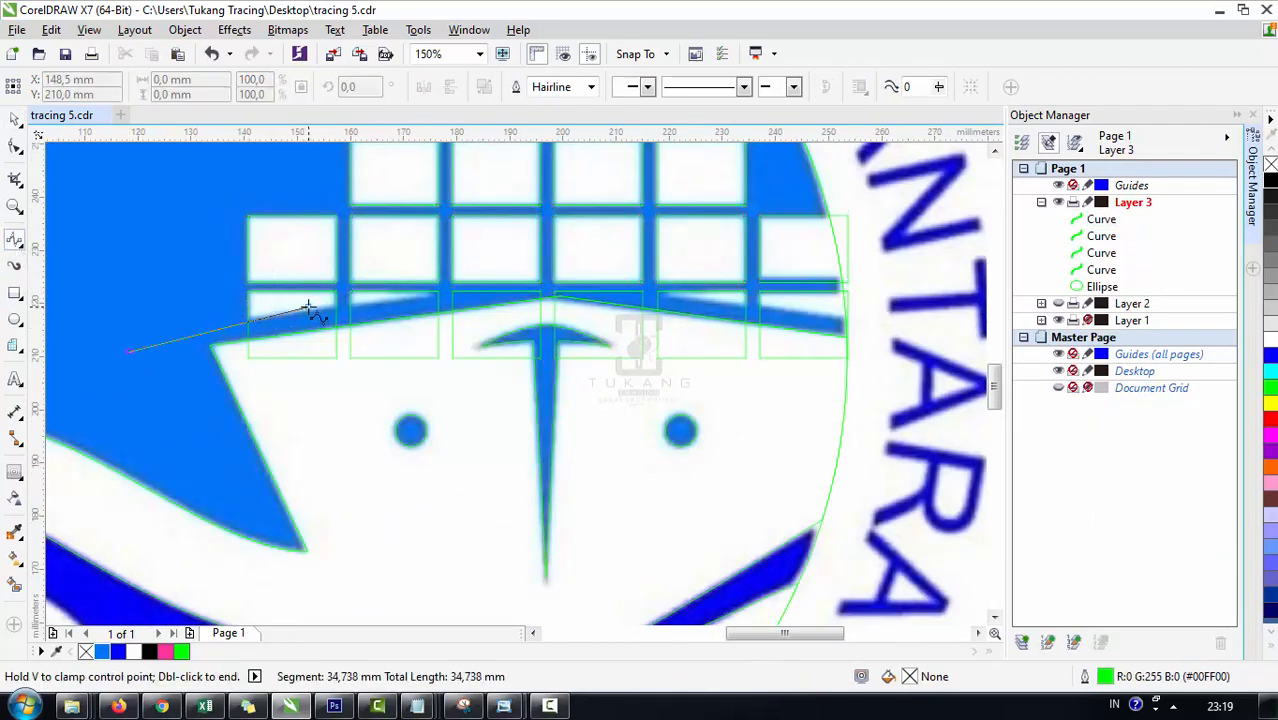
pyautogui.doubleClick(452, 292)
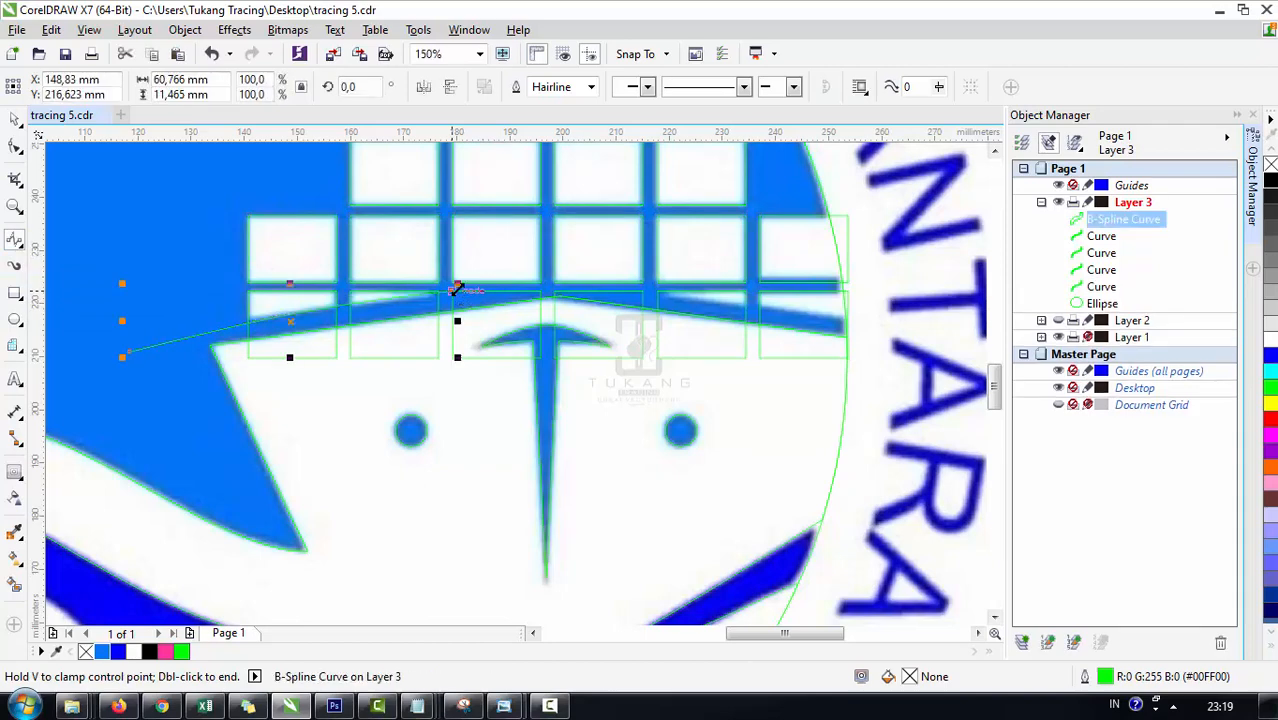
# Step: Reshape the B-spline's inner end with an added control point and extend it past the start of the third container column
pyautogui.scroll(4, 452, 292)
pyautogui.press('F10')
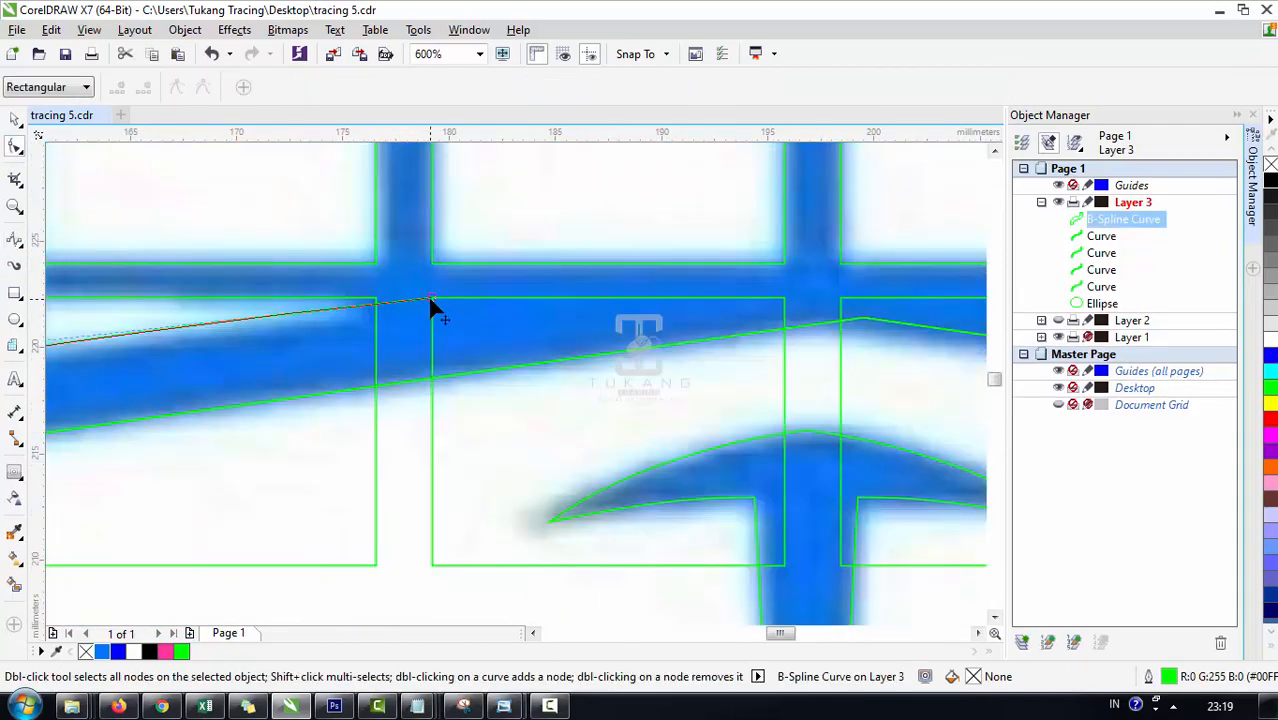
pyautogui.moveTo(431, 297); pyautogui.dragTo(432, 283)
pyautogui.doubleClick(350, 293)
pyautogui.moveTo(351, 295); pyautogui.dragTo(512, 276)
pyautogui.scroll(-1, 343, 299)
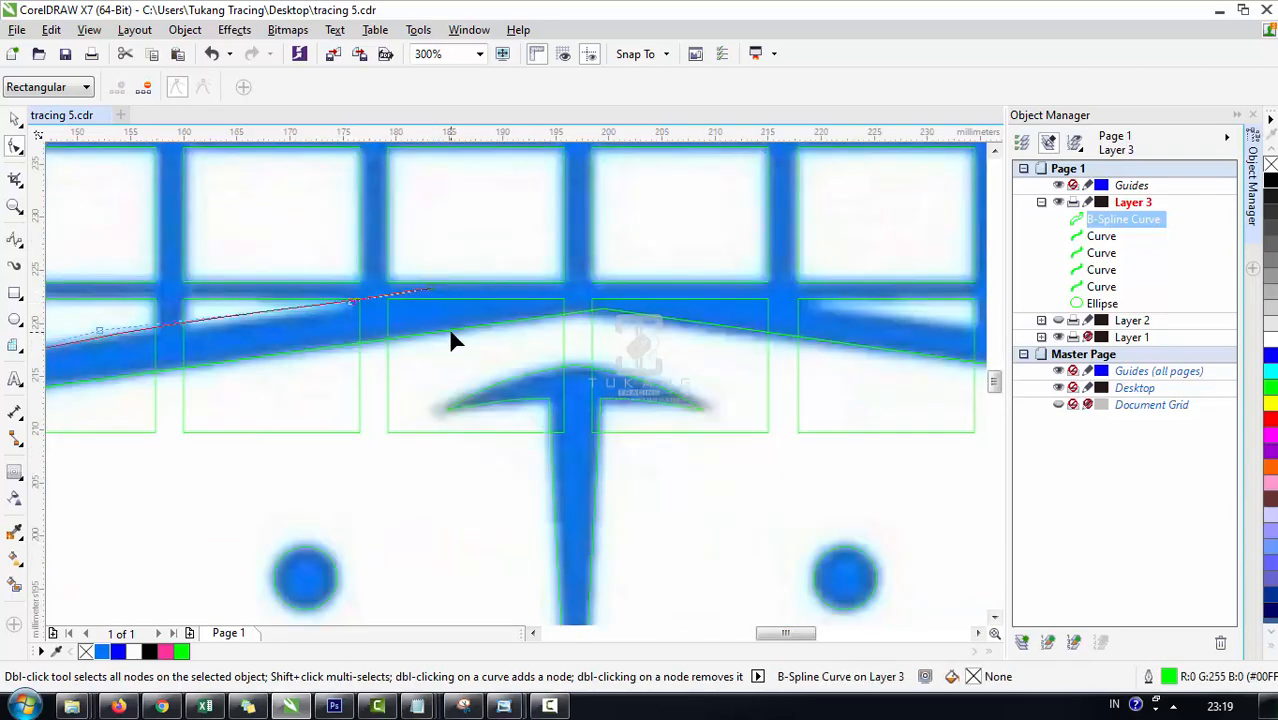
# Step: Continue the B-spline along the other half of the deck band's upper edge, past the circle, and adjust its control point to fit
pyautogui.press('F5')
pyautogui.click(431, 288)
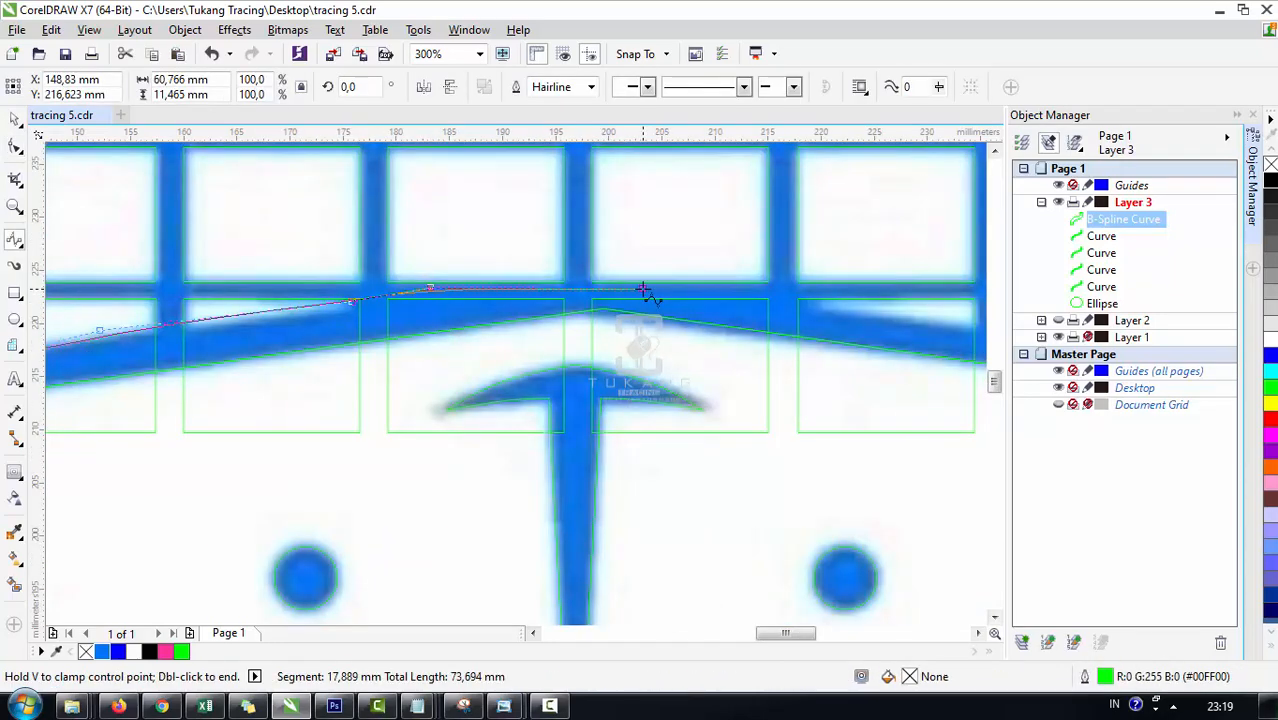
pyautogui.click(643, 289)
pyautogui.click(726, 285)
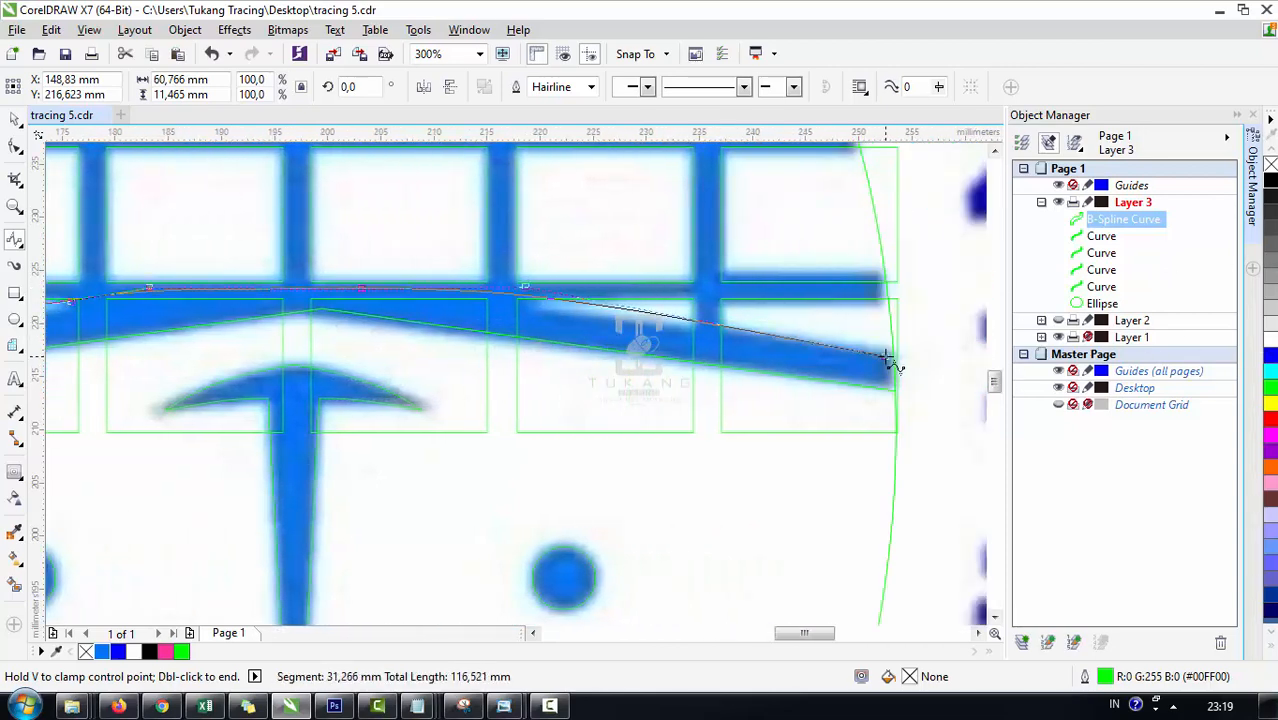
pyautogui.click(889, 361)
pyautogui.doubleClick(934, 372)
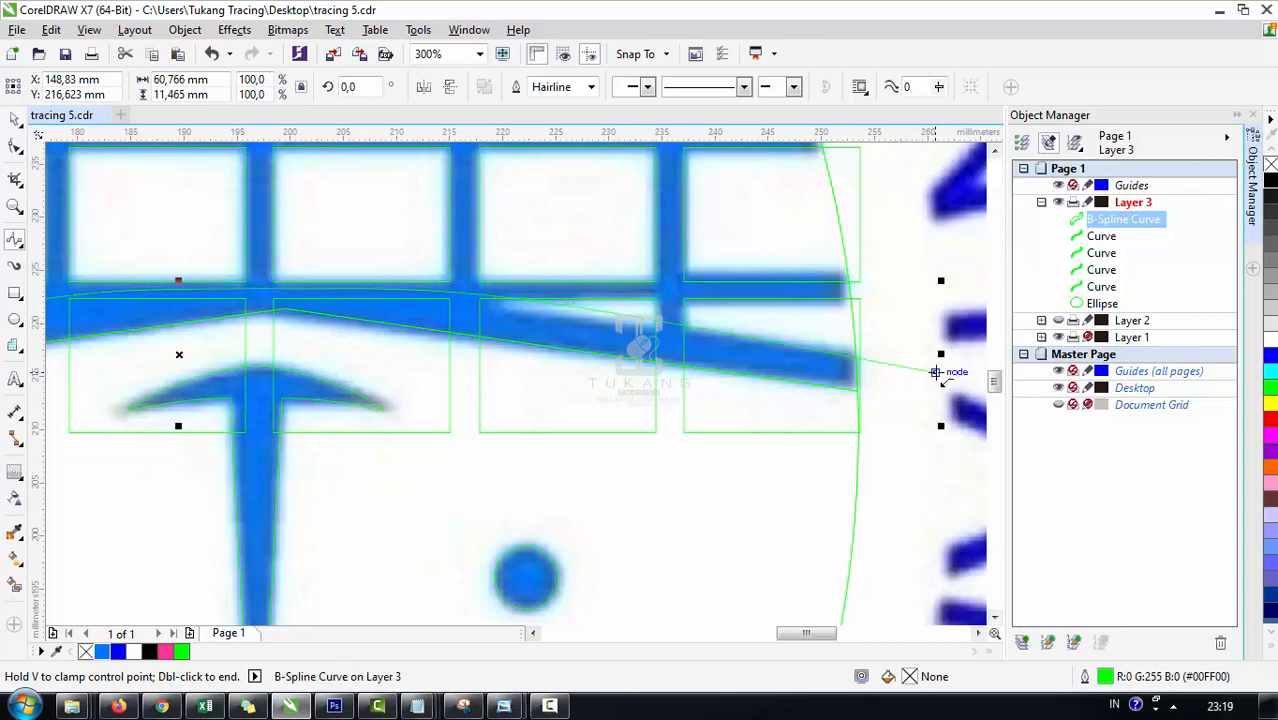
pyautogui.click(15, 146)
pyautogui.scroll(2, 505, 300)
pyautogui.moveTo(447, 272)
pyautogui.mouseDown()
pyautogui.moveTo(391, 283)
pyautogui.moveTo(444, 276)
pyautogui.mouseUp()
pyautogui.scroll(-4, 445, 276)
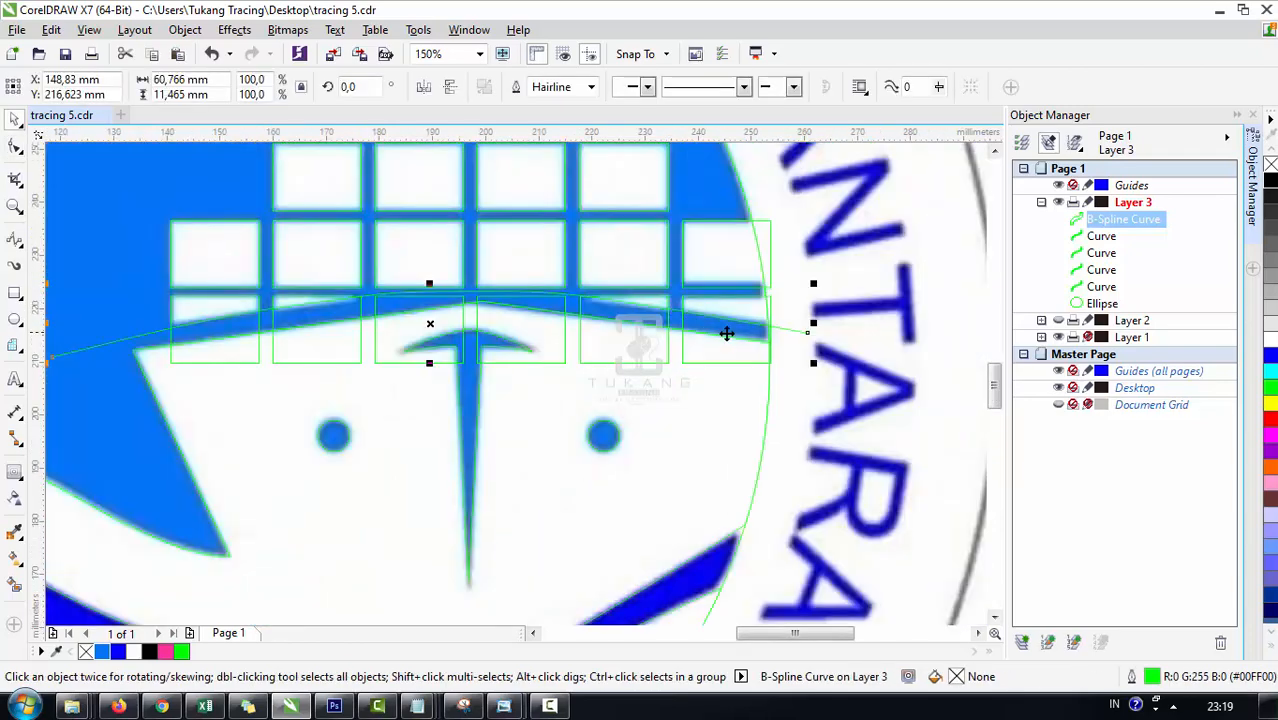
# Step: Close the B-spline by looping it beyond the circle and across the hull back to its starting point
pyautogui.click(816, 341)
pyautogui.click(823, 380)
pyautogui.click(784, 461)
pyautogui.click(569, 518)
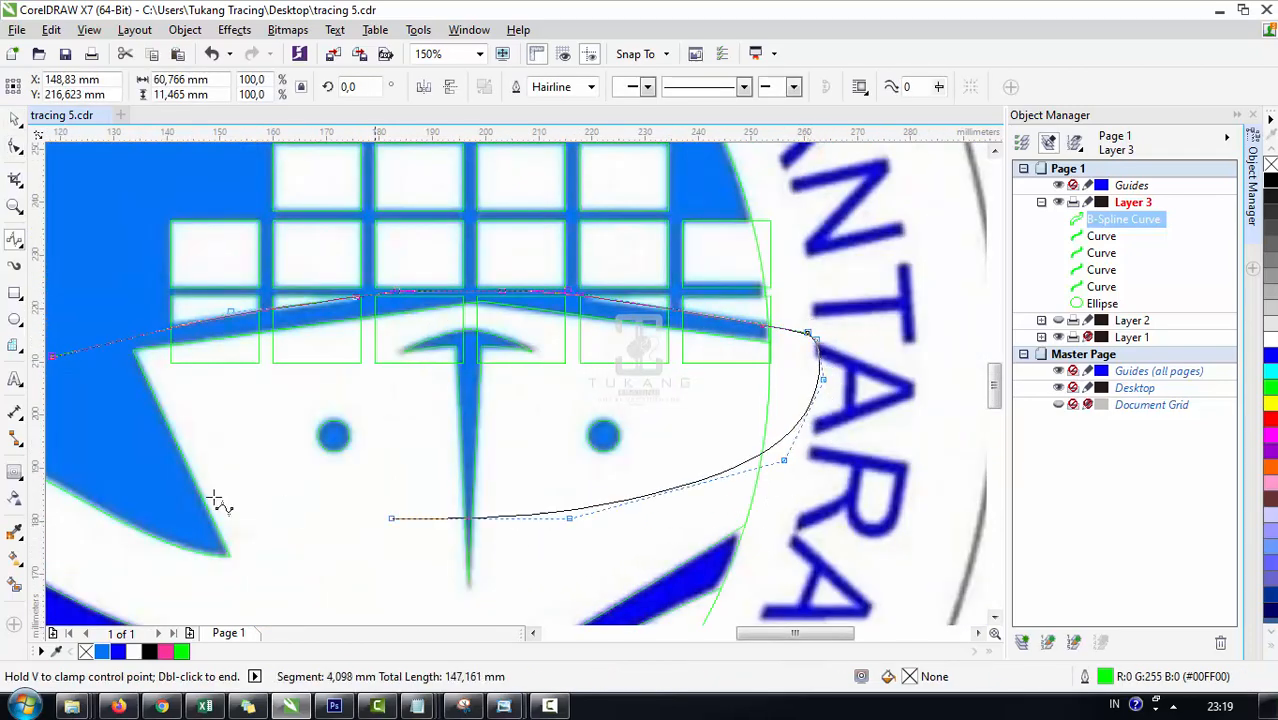
pyautogui.click(173, 497)
pyautogui.click(94, 406)
pyautogui.click(92, 345)
pyautogui.click(145, 356)
pyautogui.press('space')
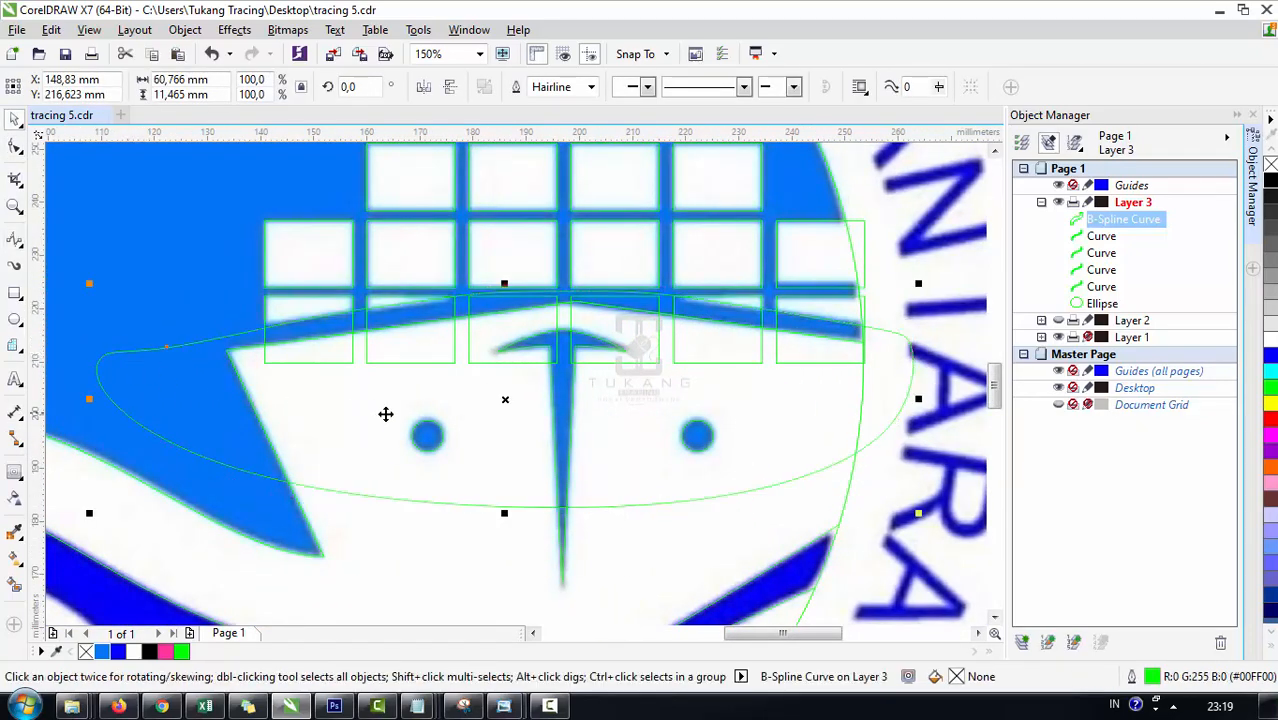
# Step: Trim the welded container shape with the closed B-spline and delete the B-spline
pyautogui.keyDown('shift'); pyautogui.click(541, 258); pyautogui.keyUp('shift')
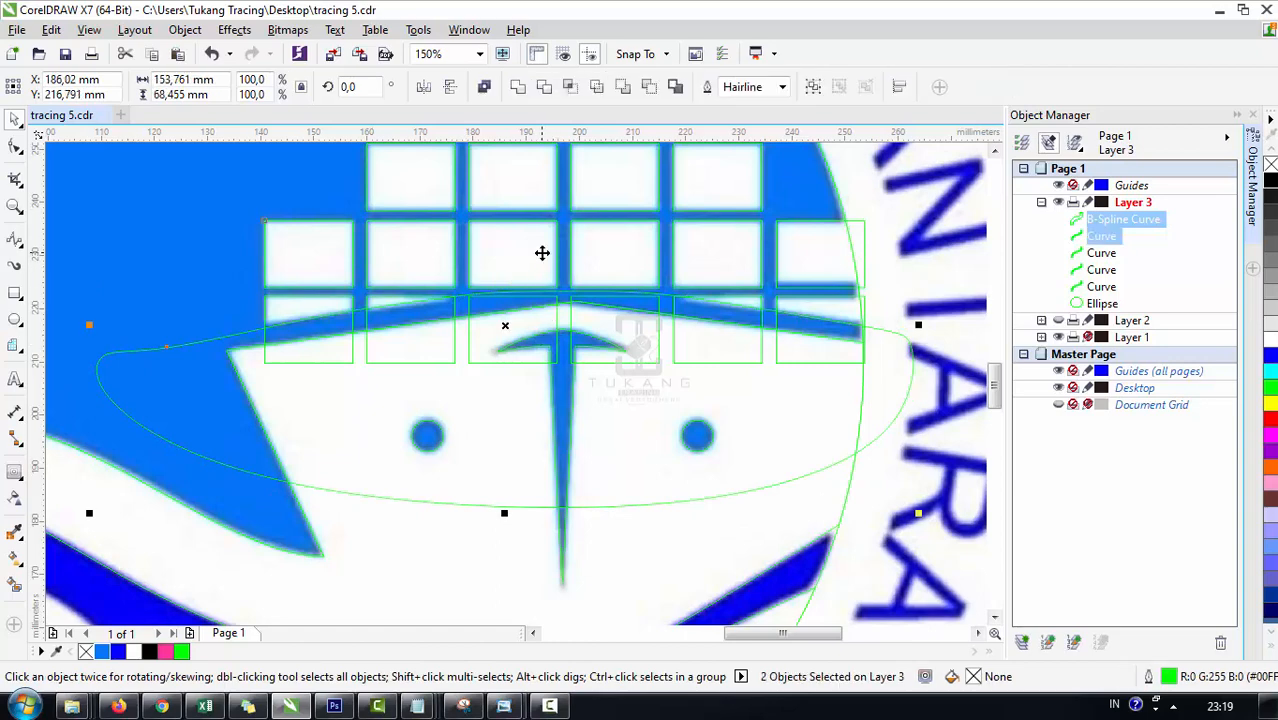
pyautogui.click(545, 87)
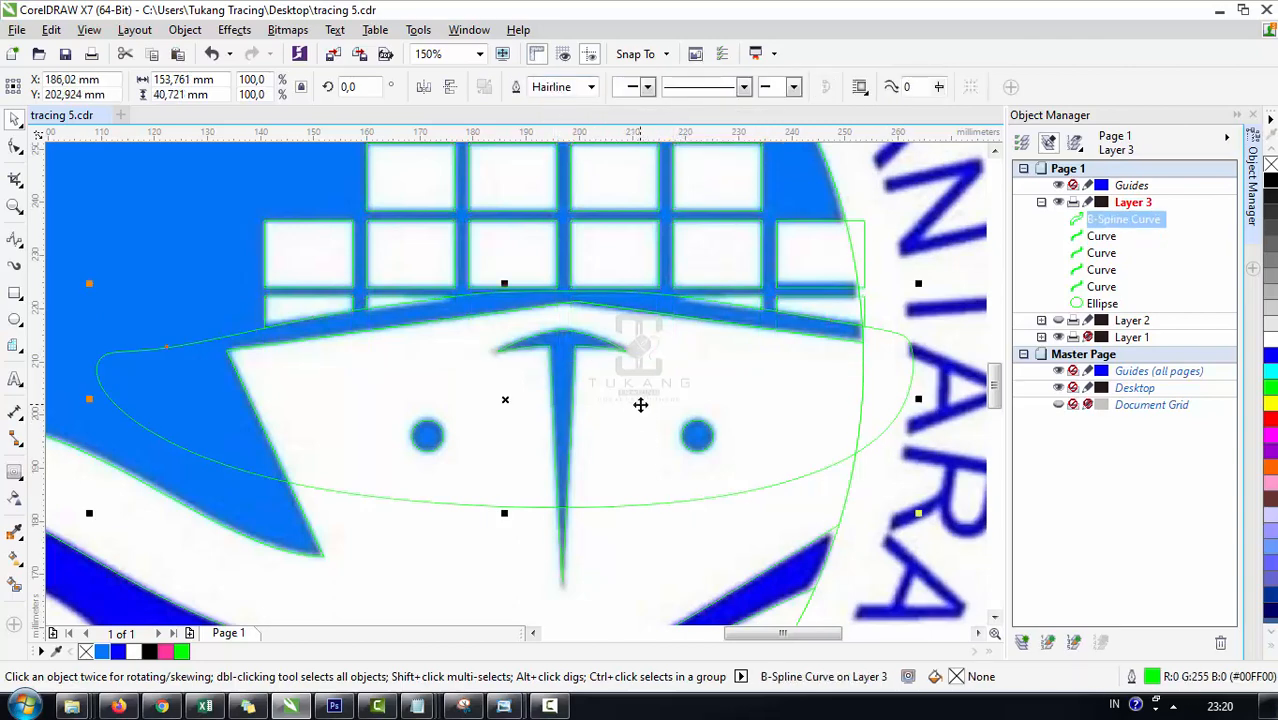
pyautogui.press('Delete')
pyautogui.scroll(-2, 615, 388)
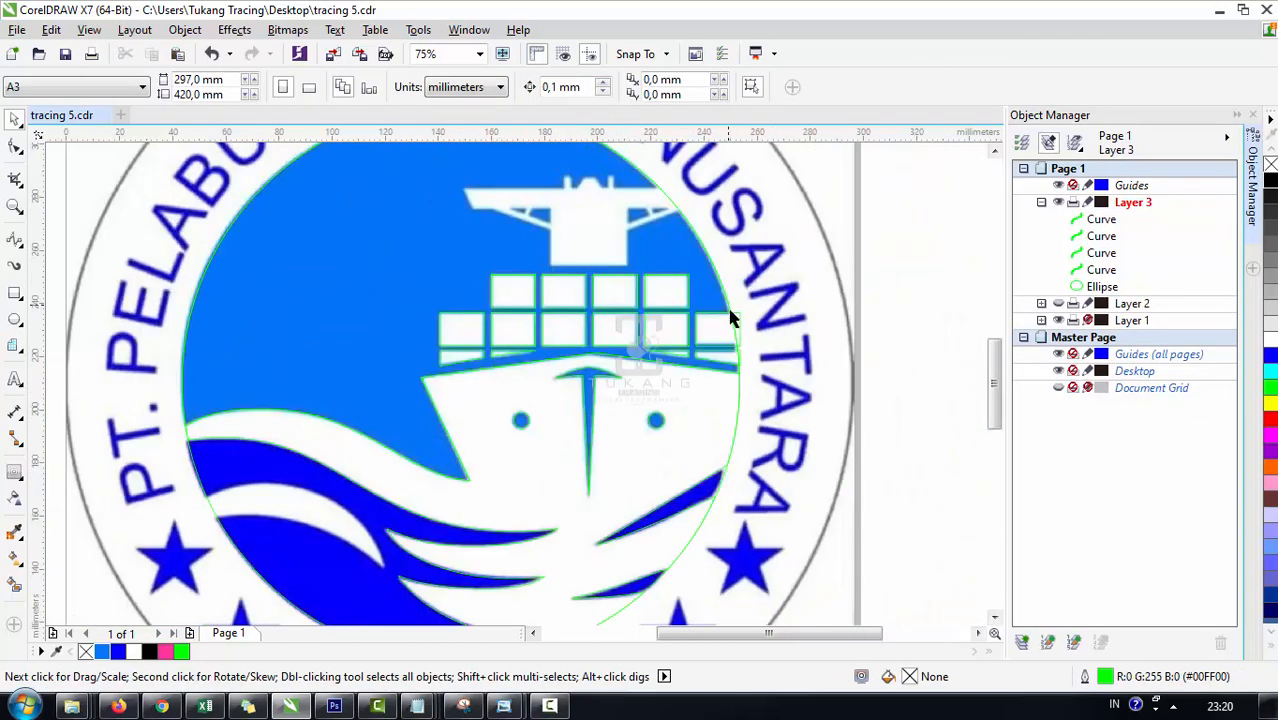
pyautogui.scroll(3, 730, 318)
pyautogui.scroll(-3, 713, 328)
pyautogui.scroll(1, 673, 323)
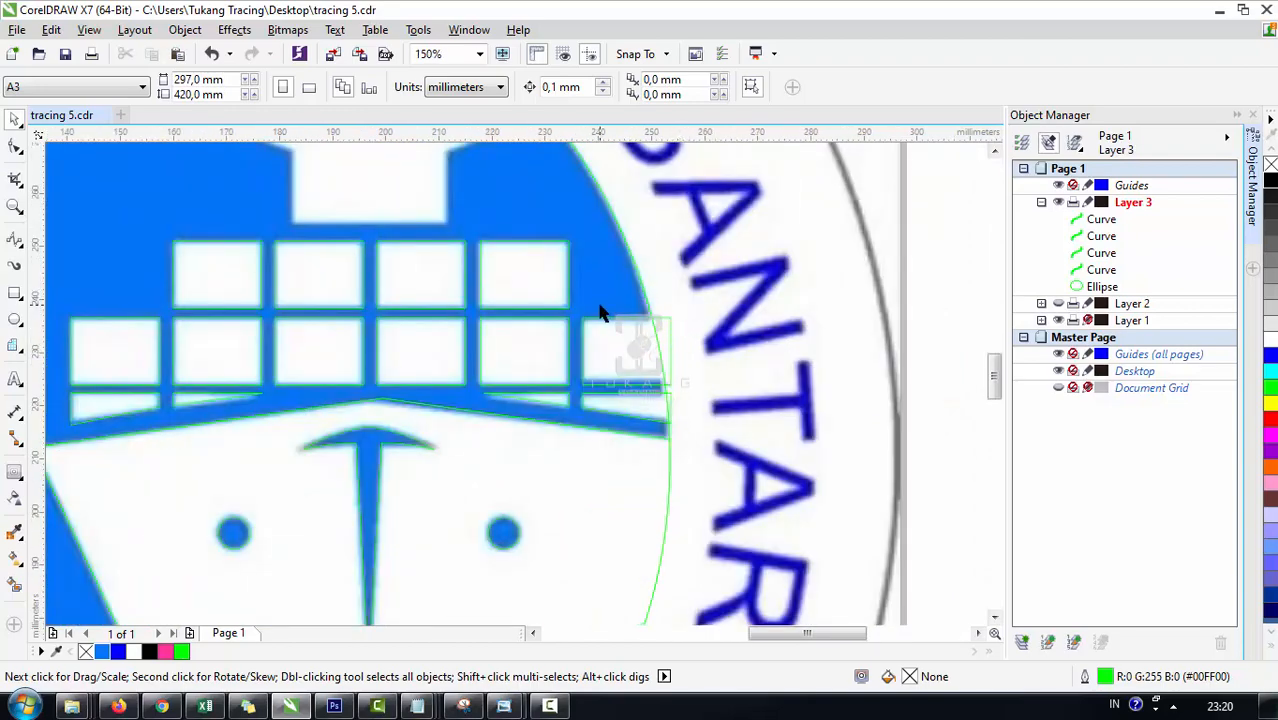
pyautogui.scroll(-1, 600, 313)
pyautogui.scroll(1, 643, 323)
pyautogui.click(505, 312)
pyautogui.scroll(-1, 630, 321)
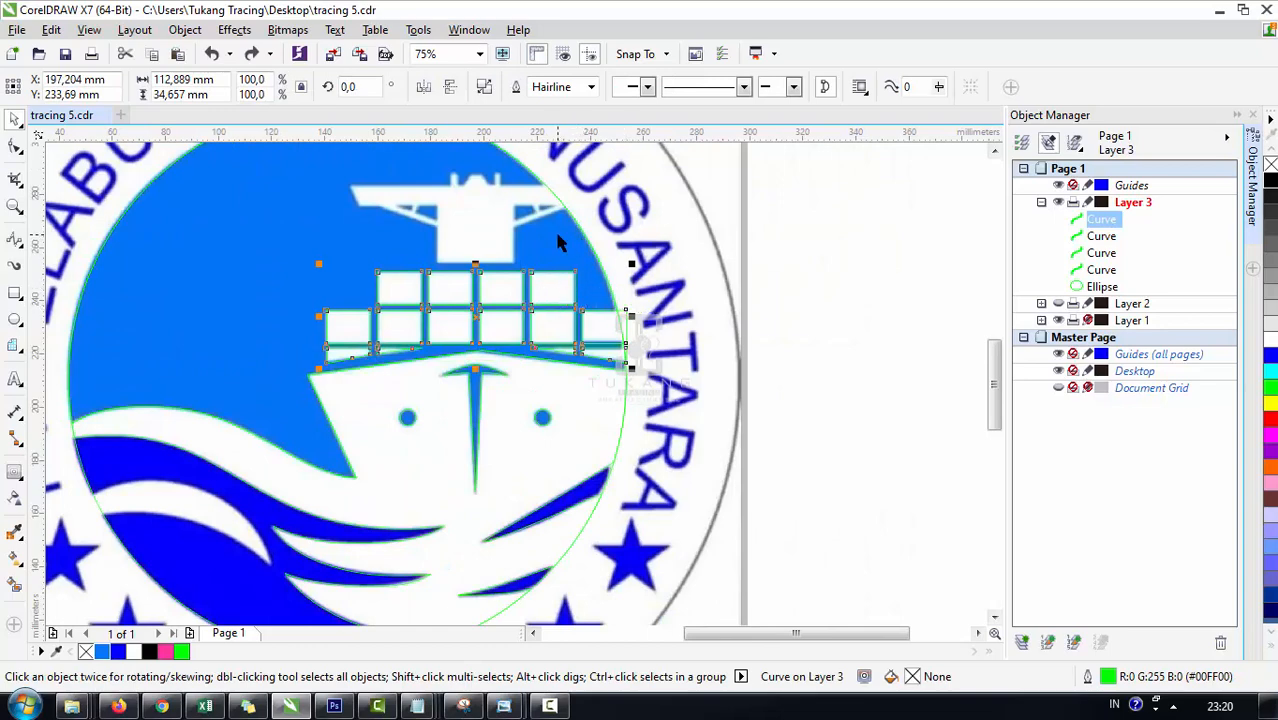
pyautogui.click(425, 225)
pyautogui.hotkey('ctrl', 'z')
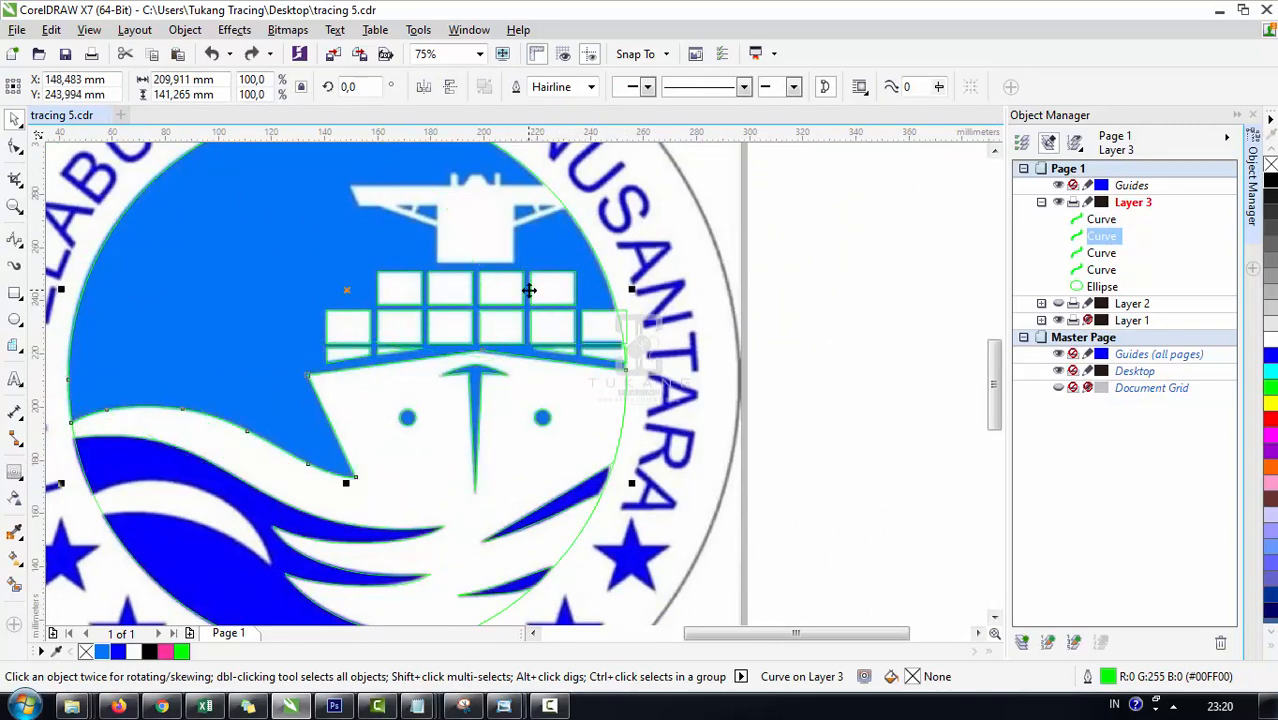
# Step: Intersect the container shape with the sky shape and delete the original containers that overhang the circle
pyautogui.click(537, 293)
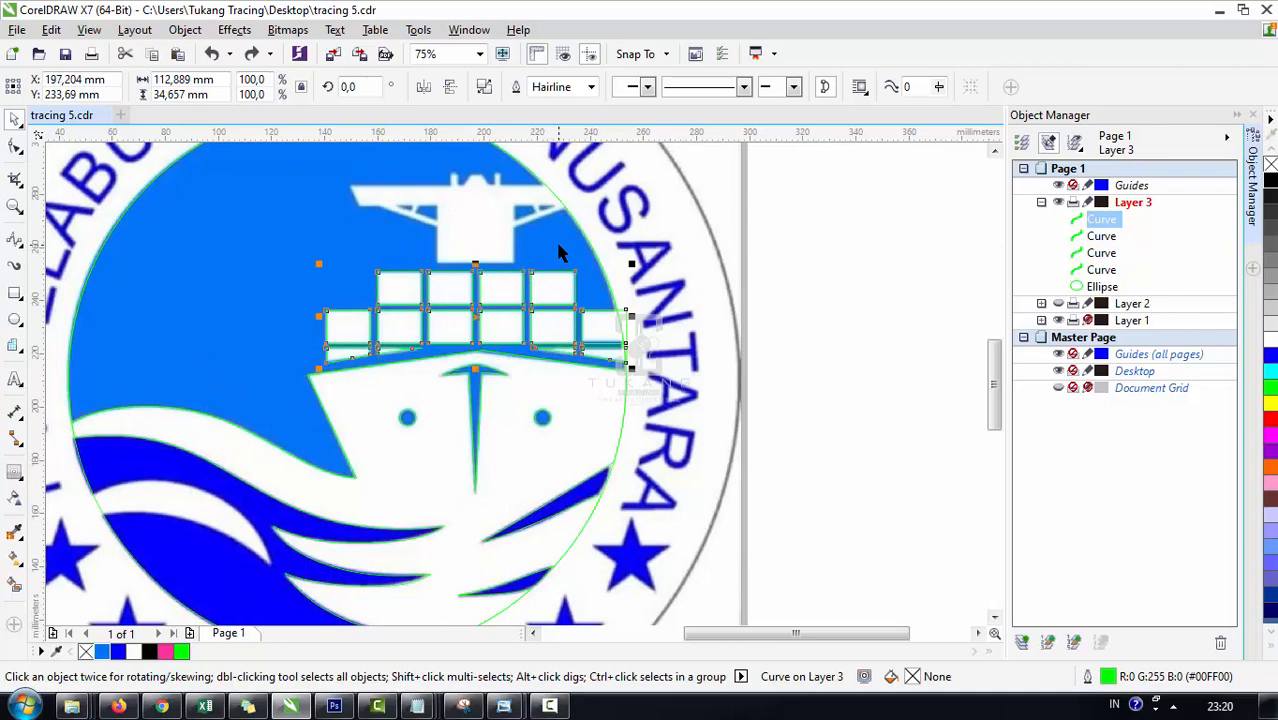
pyautogui.keyDown('shift'); pyautogui.click(545, 209); pyautogui.keyUp('shift')
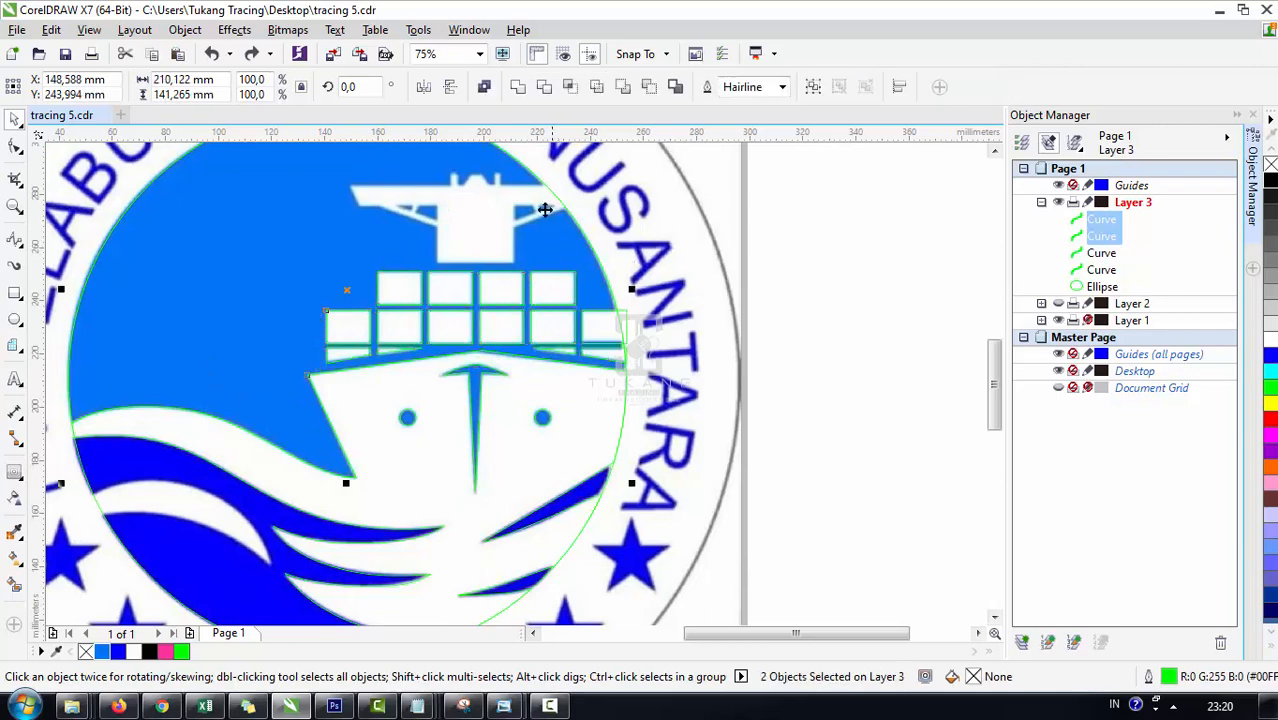
pyautogui.click(565, 87)
pyautogui.scroll(4, 620, 343)
pyautogui.click(639, 288)
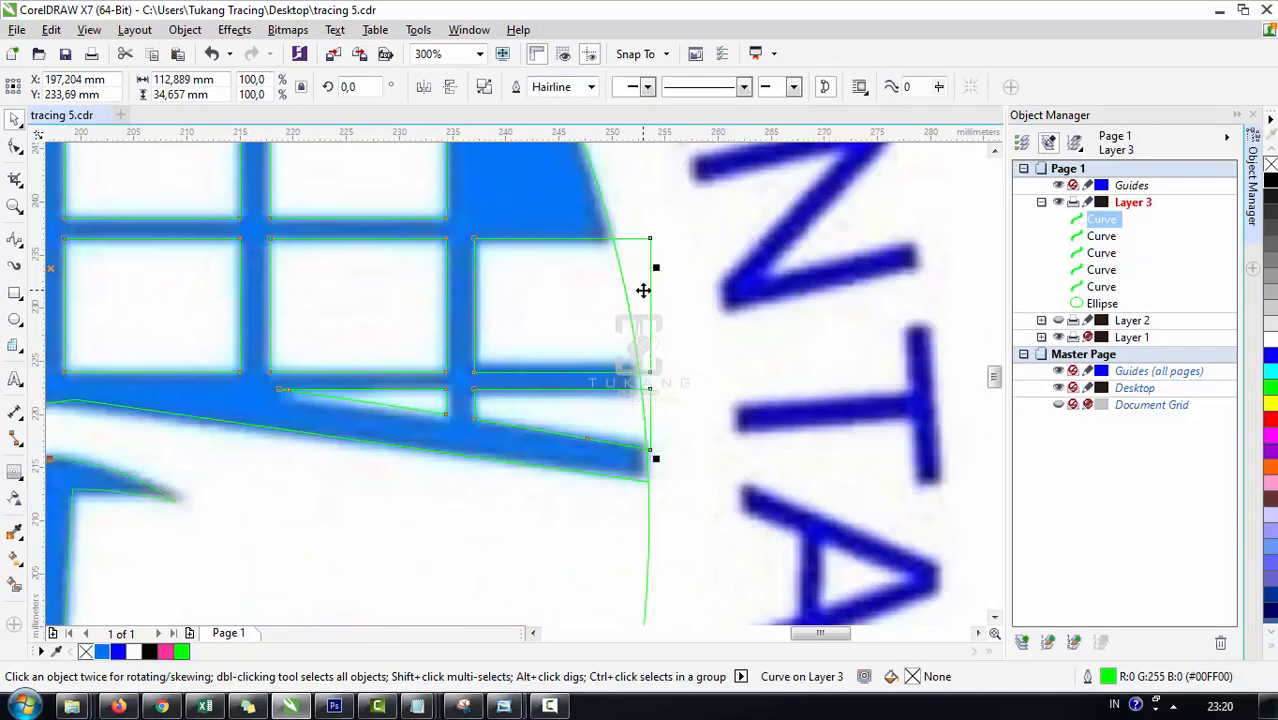
pyautogui.press('Delete')
# Step: Draw a horizontal B-spline line about 47 mm long along the top edge of the ship's bridge wing above the containers
pyautogui.scroll(-4, 612, 370)
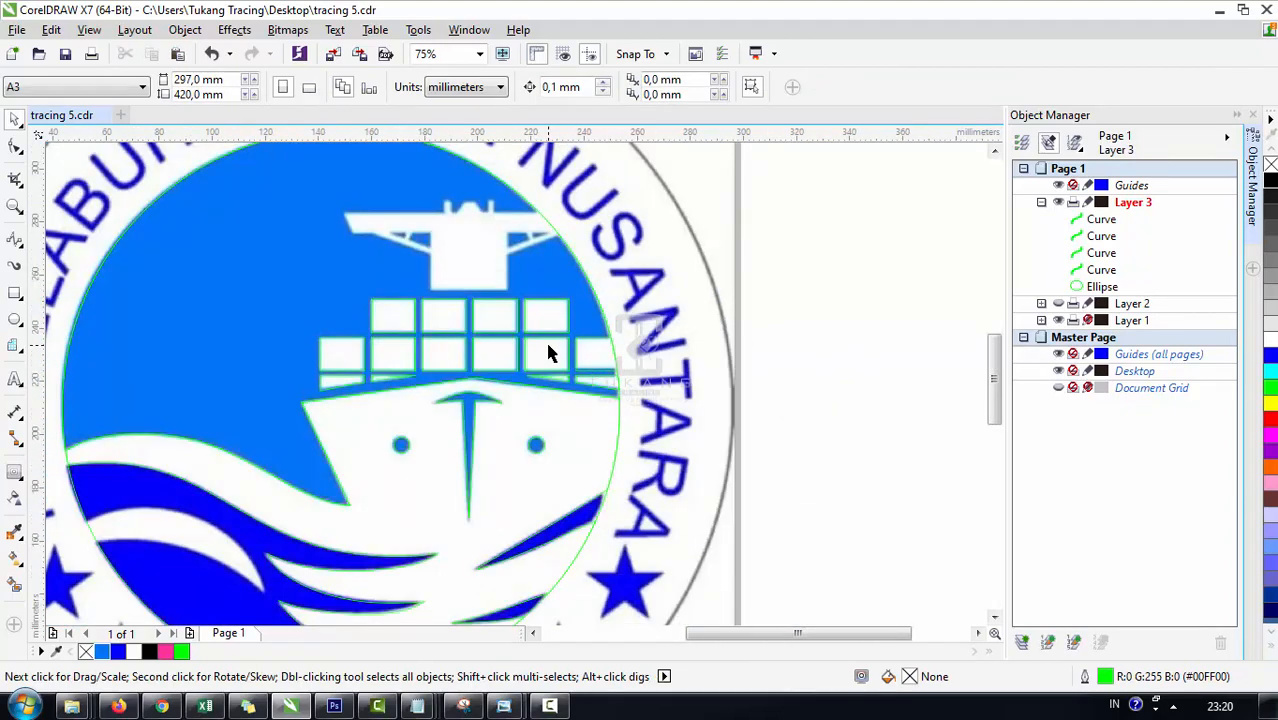
pyautogui.scroll(4, 465, 213)
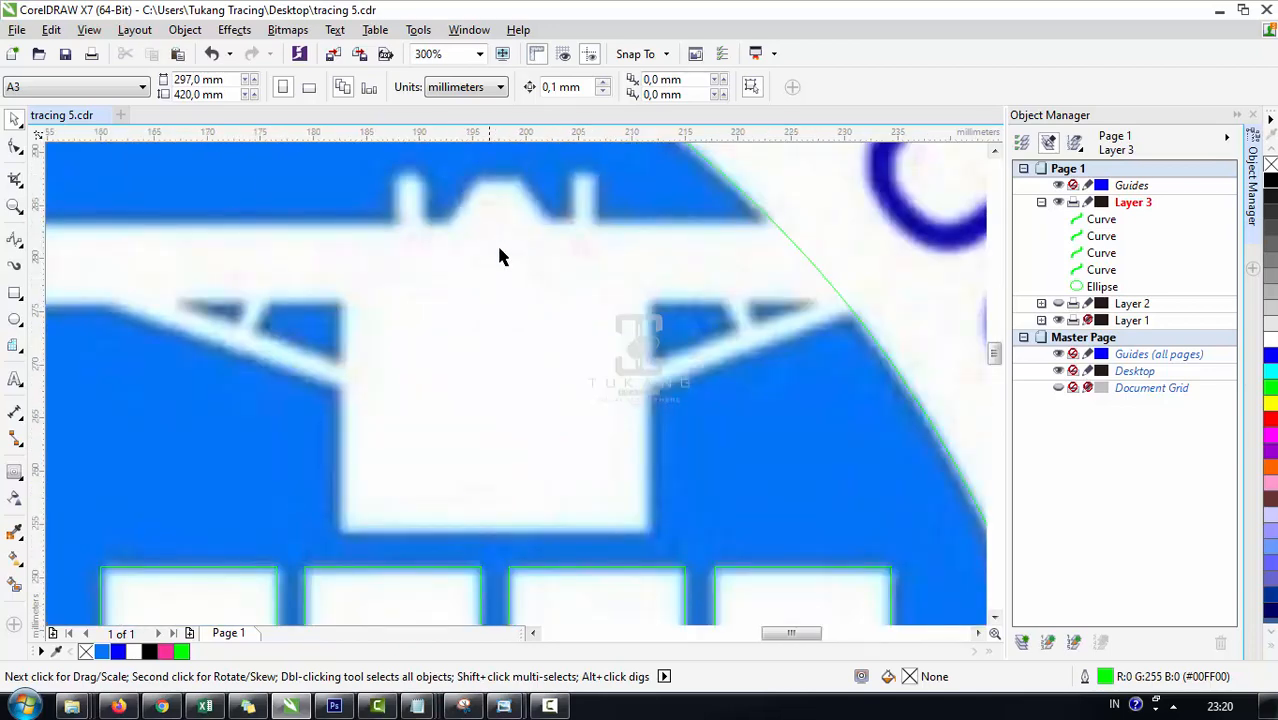
pyautogui.scroll(-3, 500, 257)
pyautogui.scroll(3, 550, 272)
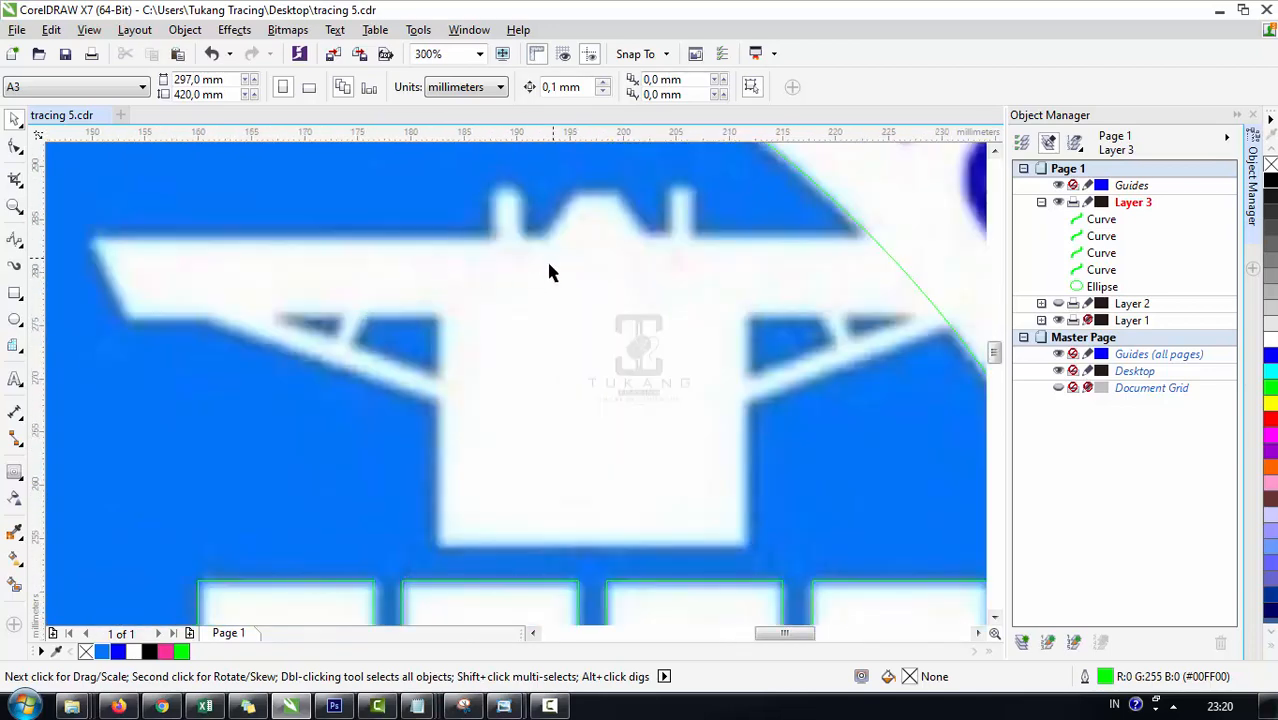
pyautogui.click(14, 292)
pyautogui.scroll(-2, 467, 287)
pyautogui.scroll(2, 467, 287)
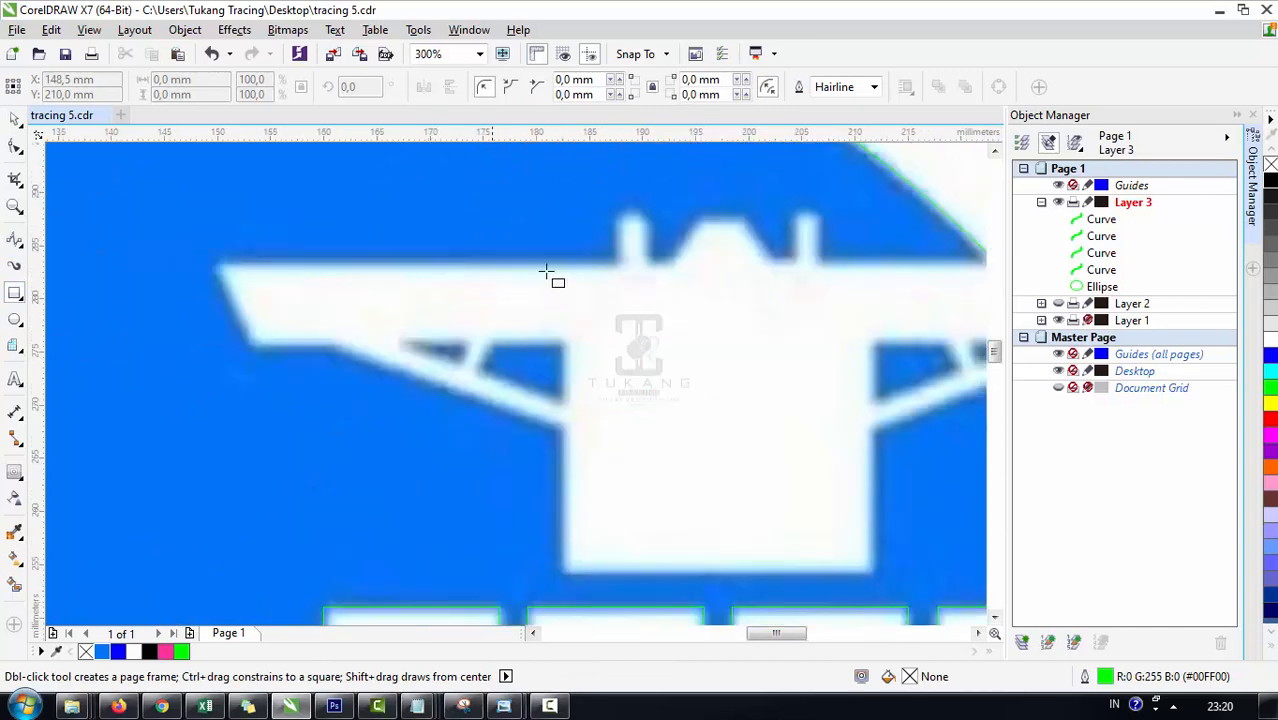
pyautogui.press('F5')
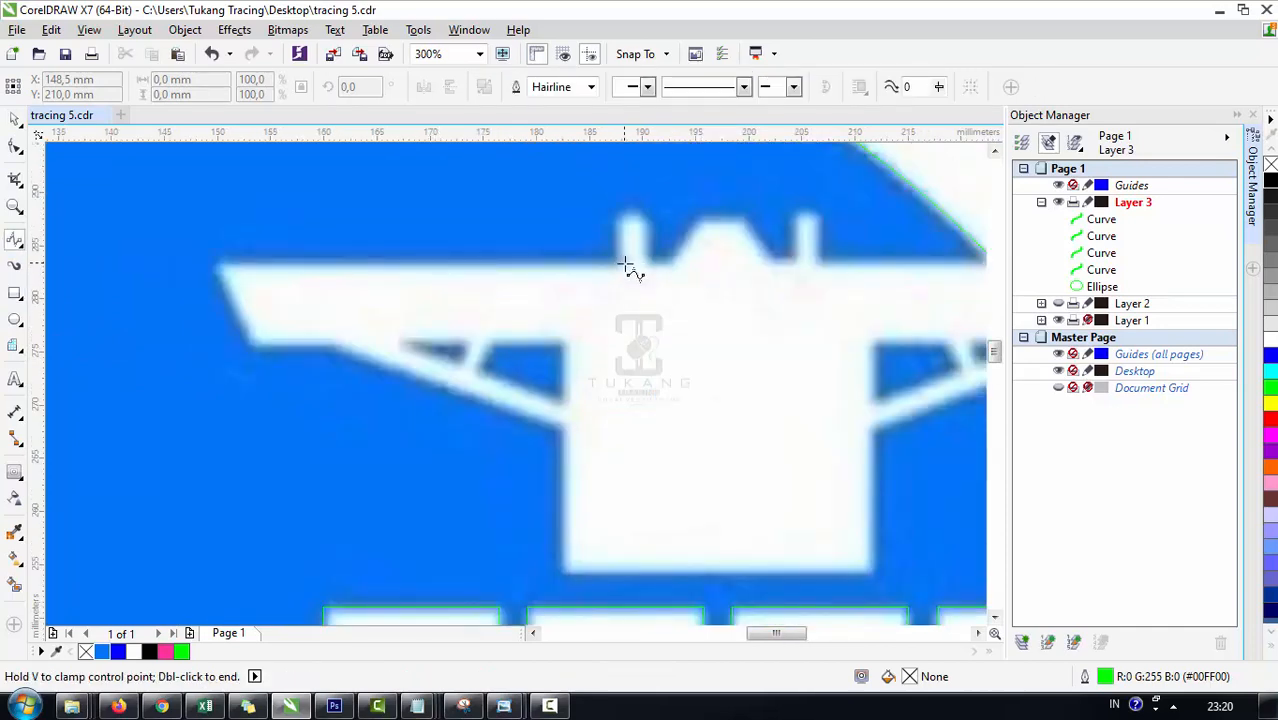
pyautogui.click(685, 266)
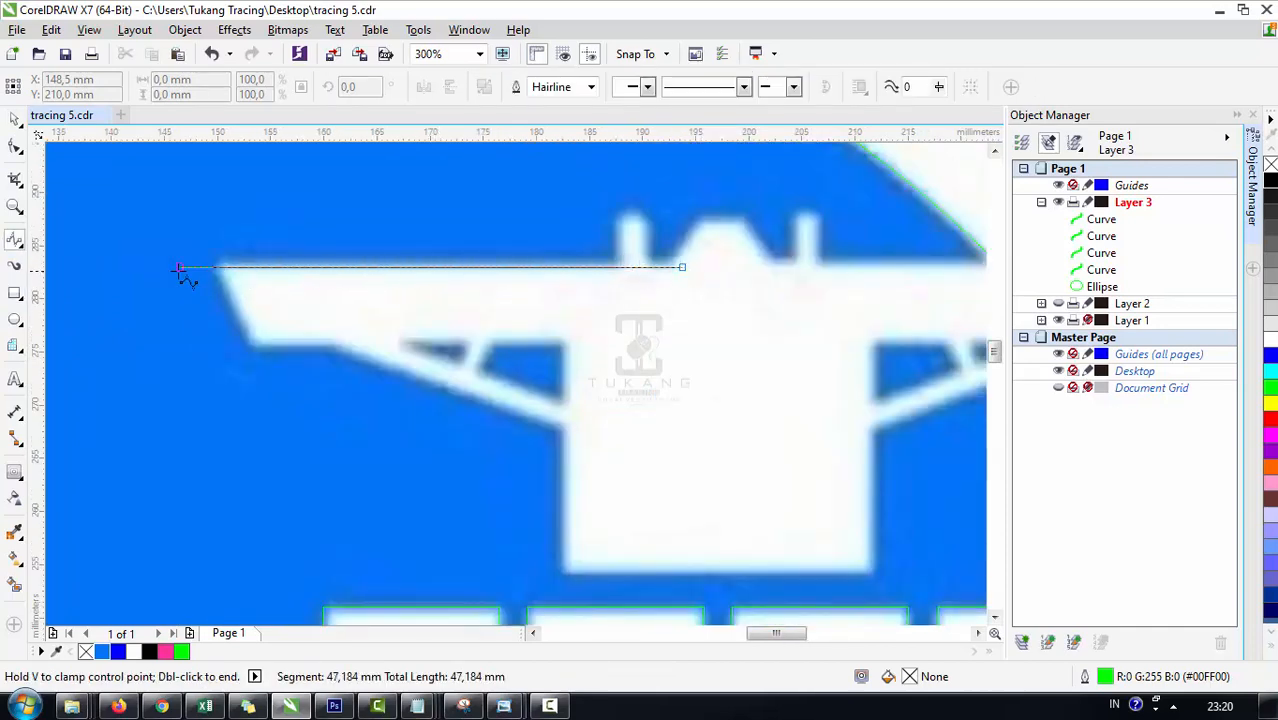
pyautogui.doubleClick(170, 266)
# Step: Draw straight B-spline lines along the bridge wing's slanted outer end and its underside, the underside line about 38 mm long
pyautogui.click(218, 255)
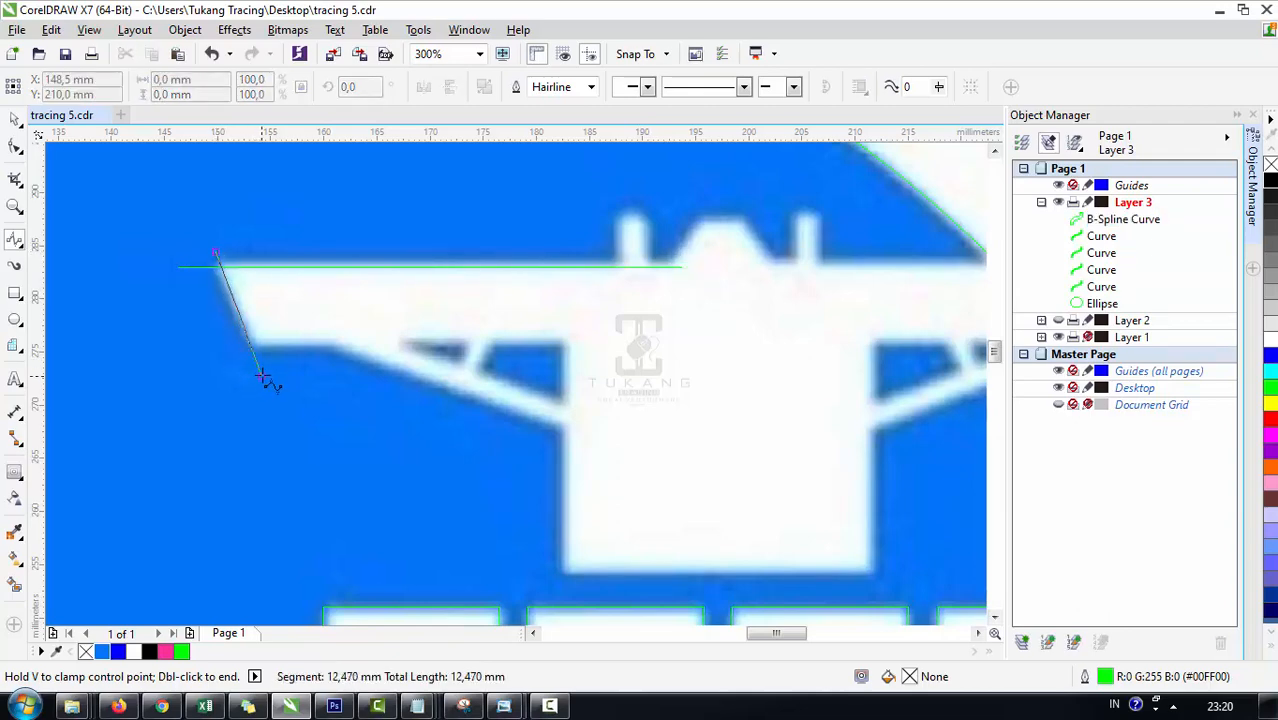
pyautogui.doubleClick(271, 372)
pyautogui.click(232, 343)
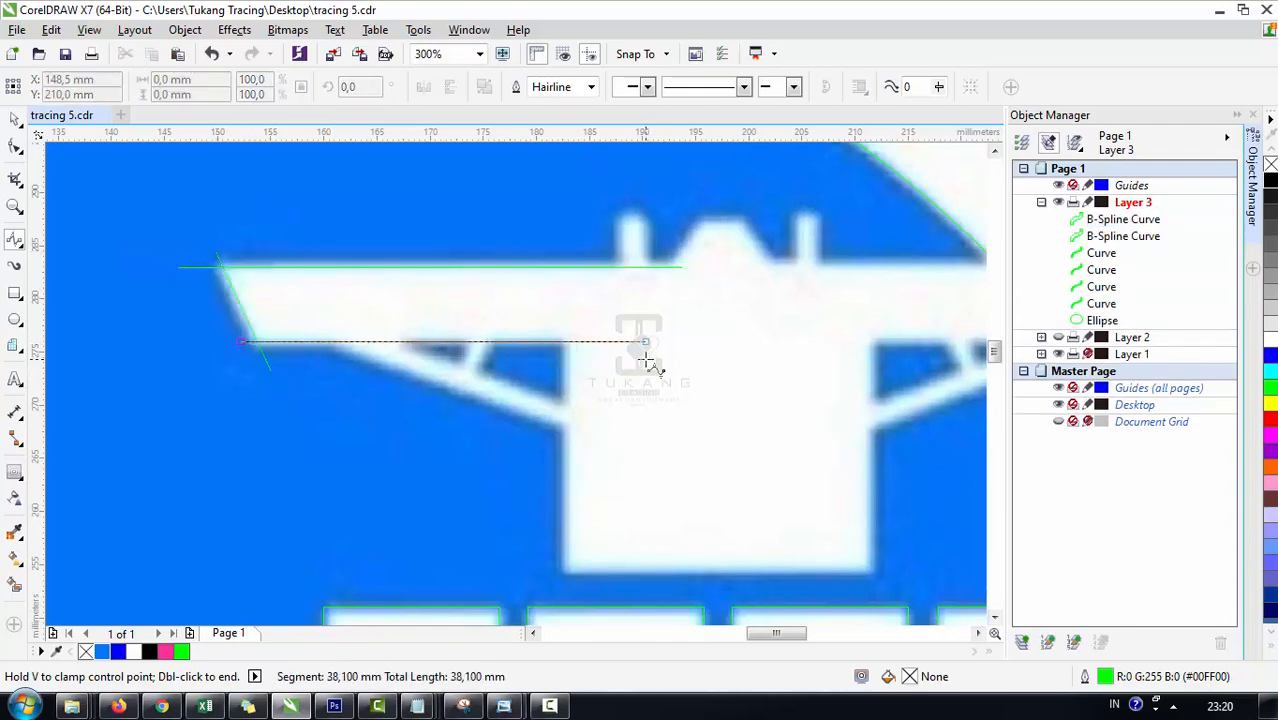
pyautogui.doubleClick(652, 343)
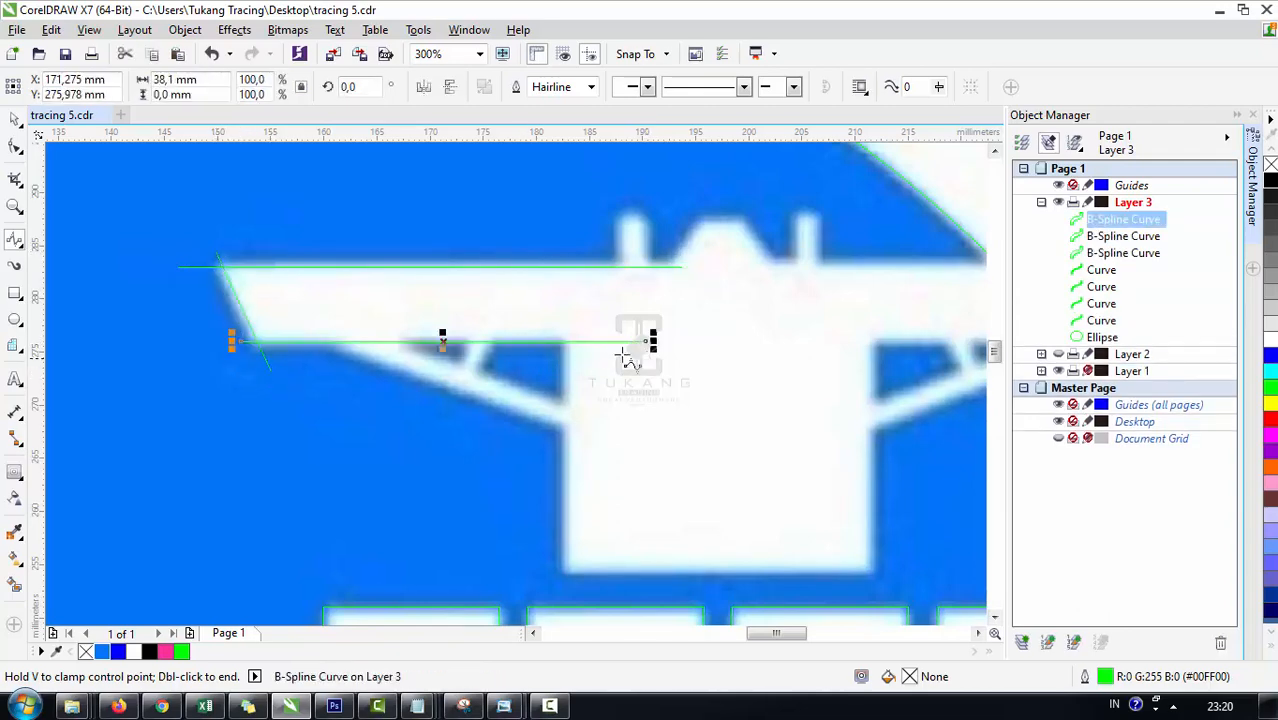
# Step: Draw straight B-spline lines along the bridge tower's left side, about 25 mm long, its base, and the slant and flat top of the raised centre
pyautogui.click(566, 312)
pyautogui.doubleClick(566, 591)
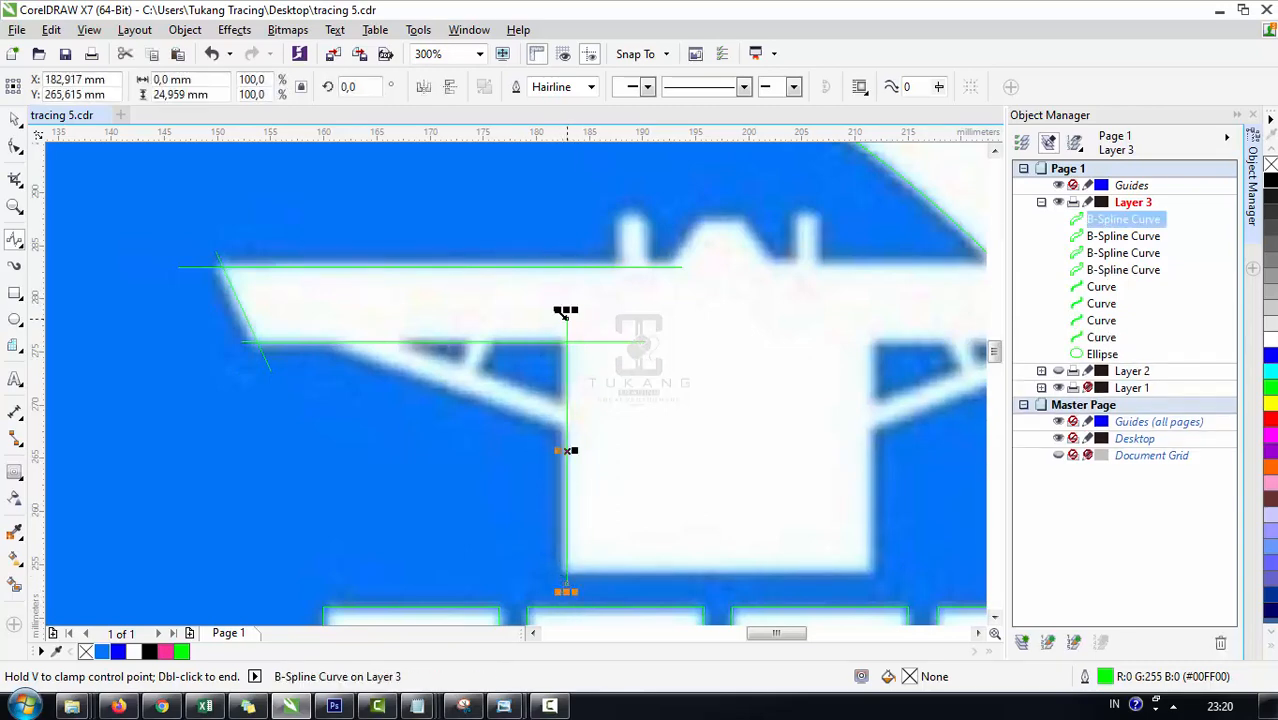
pyautogui.hscroll(2, 620, 325)
pyautogui.click(556, 270)
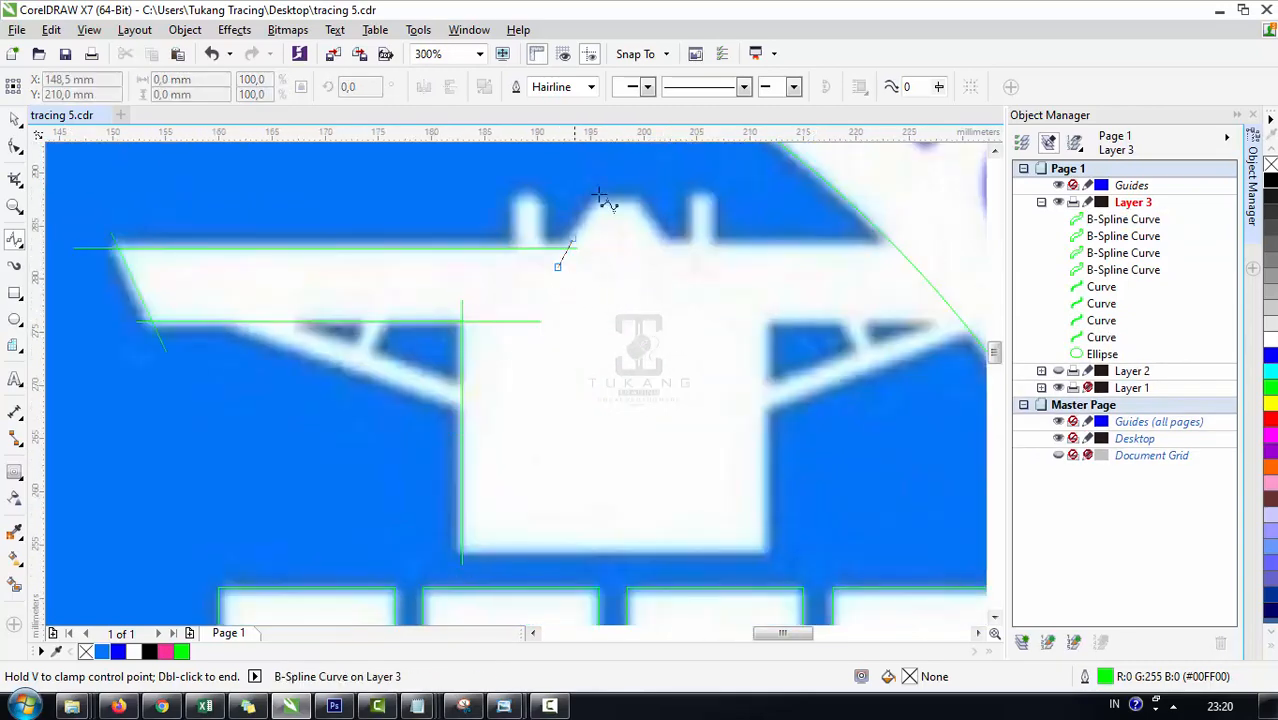
pyautogui.click(572, 204)
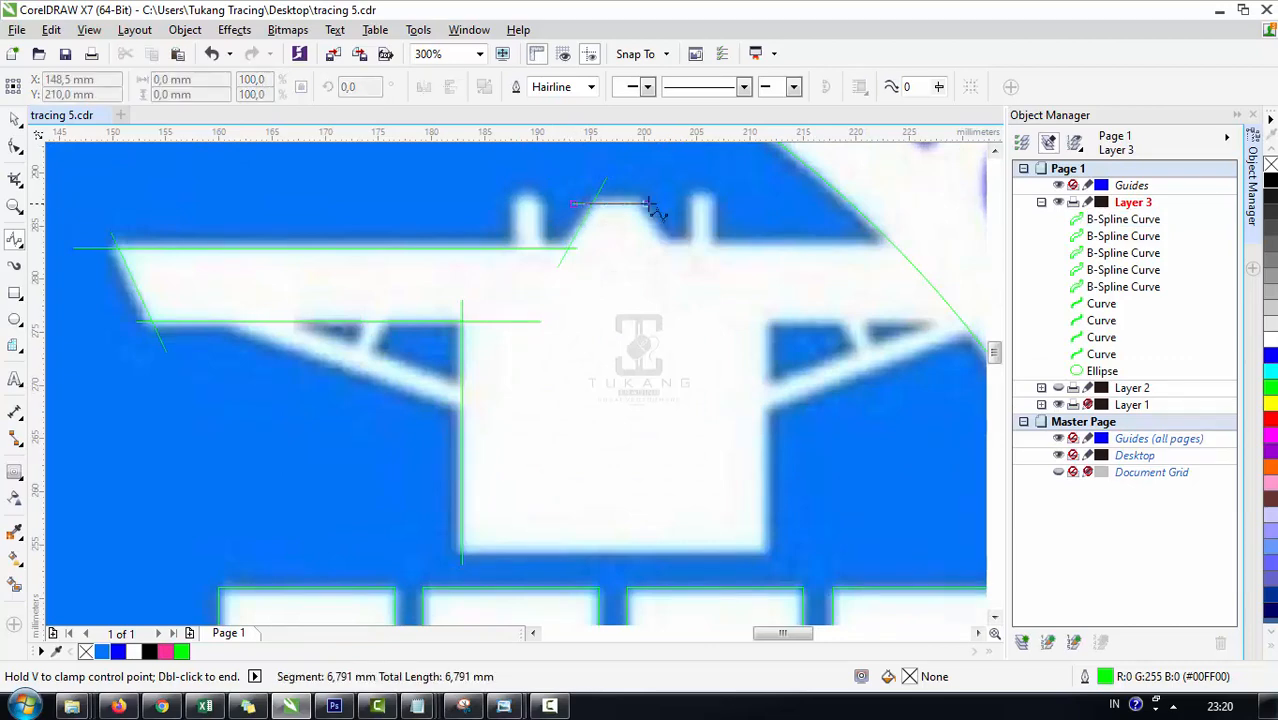
pyautogui.doubleClick(656, 204)
pyautogui.click(443, 550)
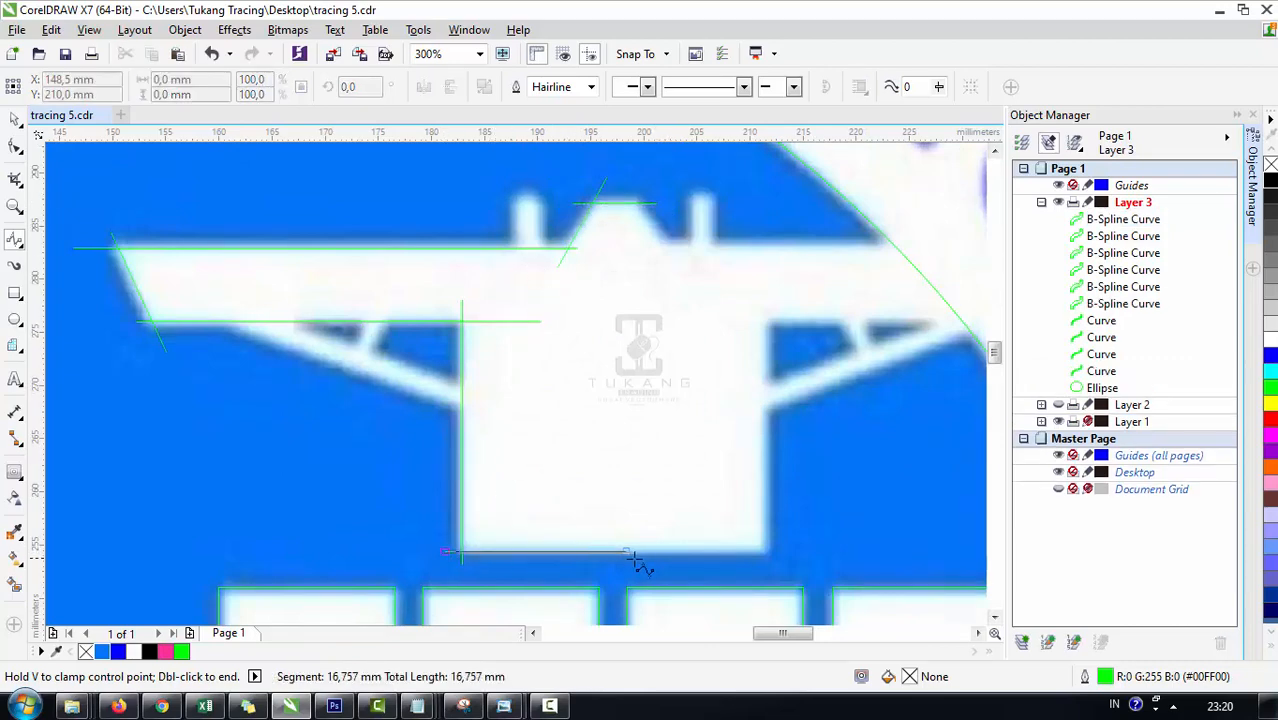
pyautogui.doubleClick(670, 549)
# Step: Select the seven B-spline lines outlining the left half of the bridge and group them
pyautogui.keyDown('shift'); pyautogui.click(1120, 320); pyautogui.keyUp('shift')
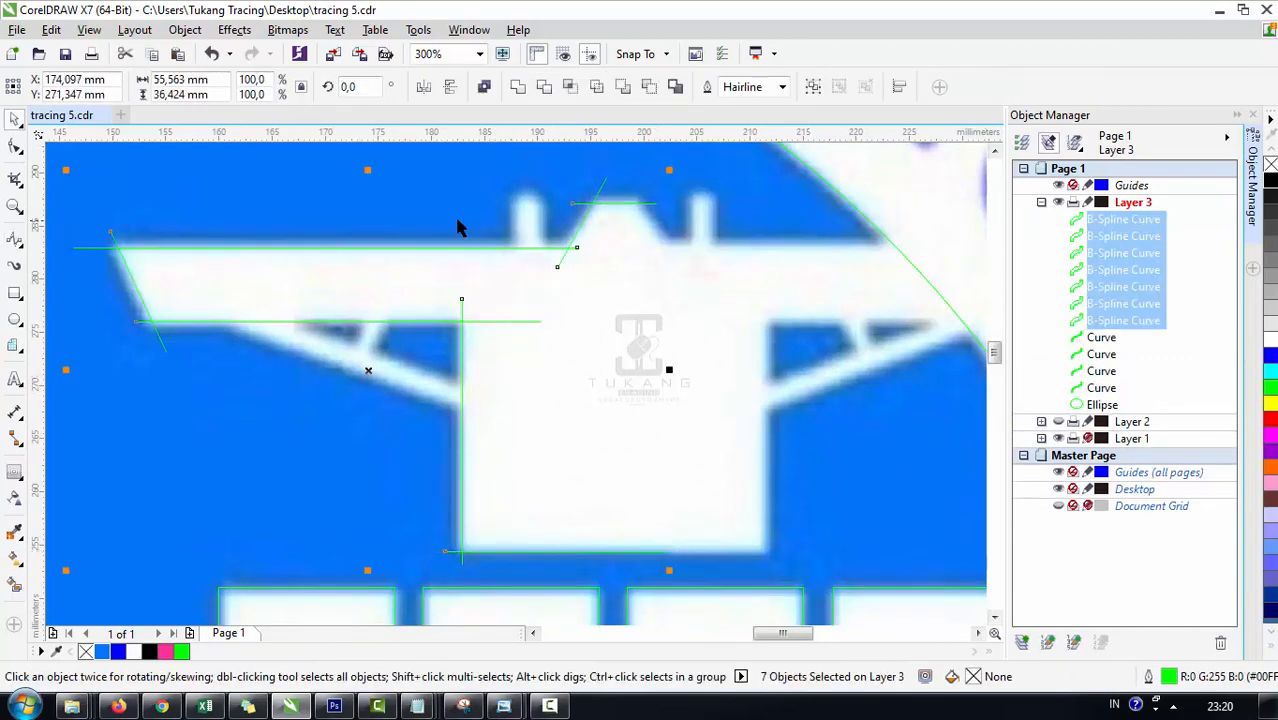
pyautogui.scroll(-2, 456, 222)
pyautogui.click(813, 87)
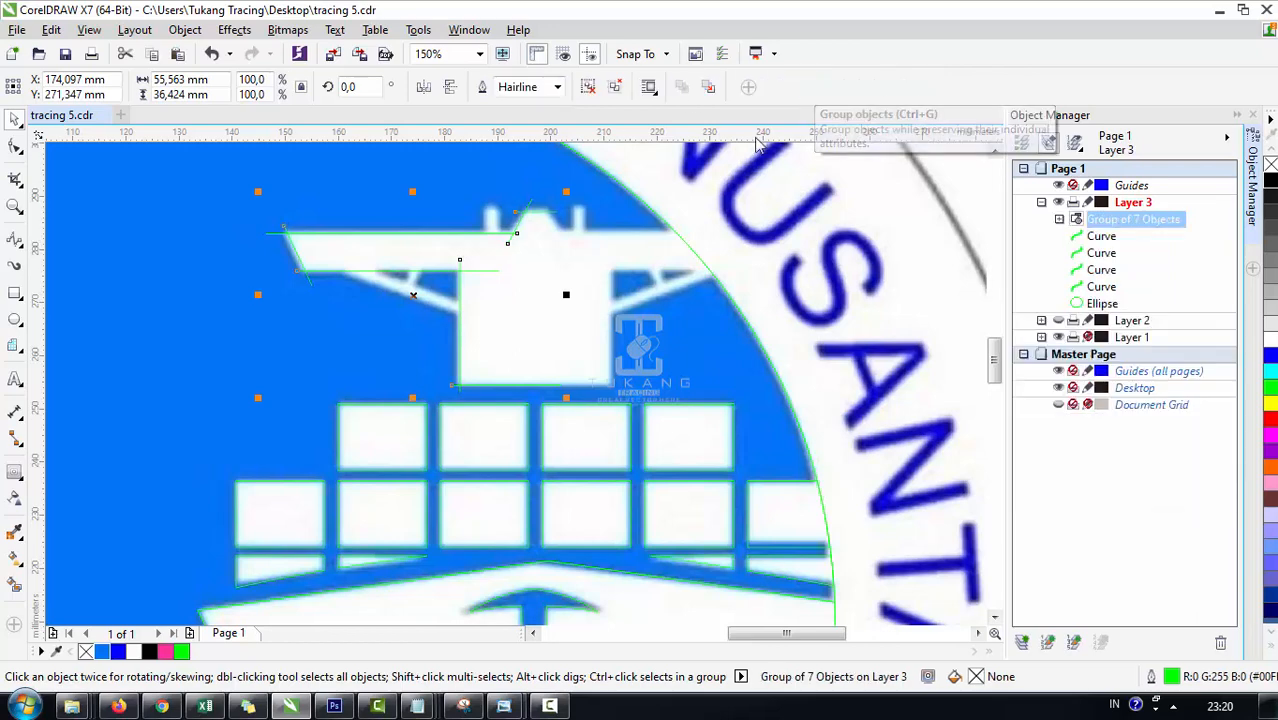
# Step: Duplicate the line group, mirror the copy horizontally and move it onto the right half of the bridge
pyautogui.scroll(2, 592, 258)
pyautogui.hotkey('ctrl', 'v')
pyautogui.click(424, 87)
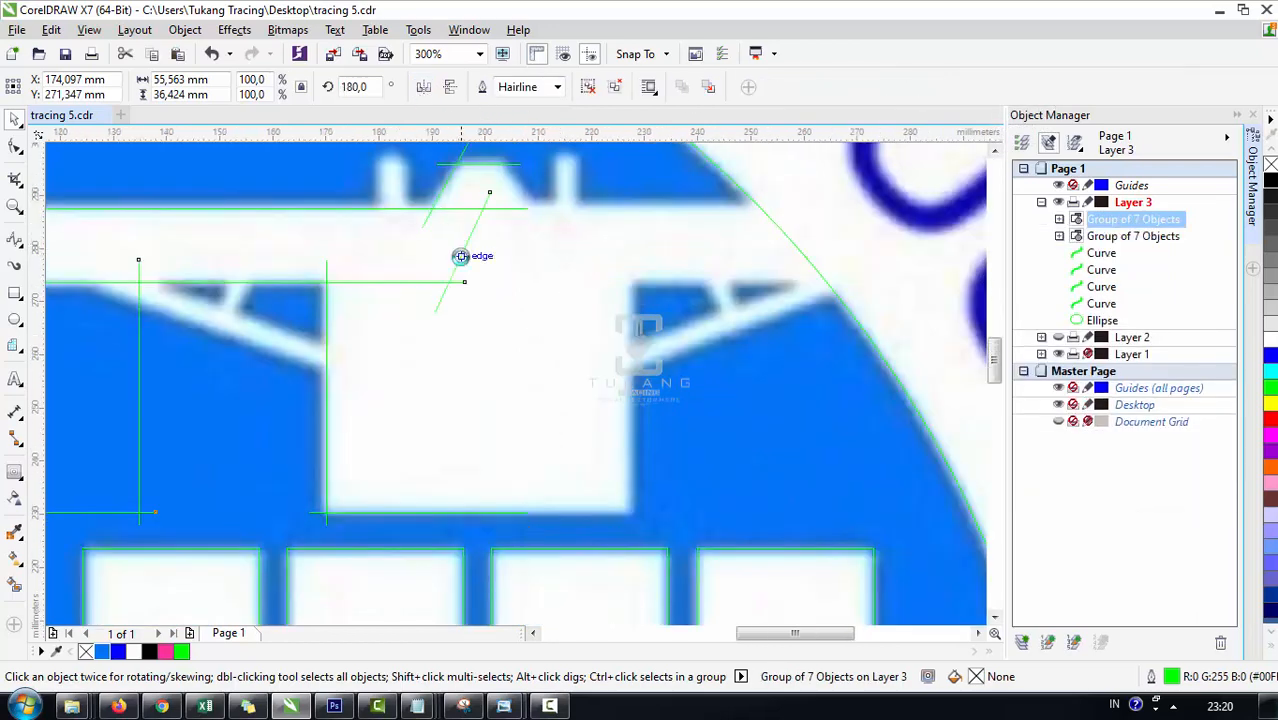
pyautogui.scroll(-1, 461, 256)
pyautogui.moveTo(461, 256); pyautogui.dragTo(708, 291)
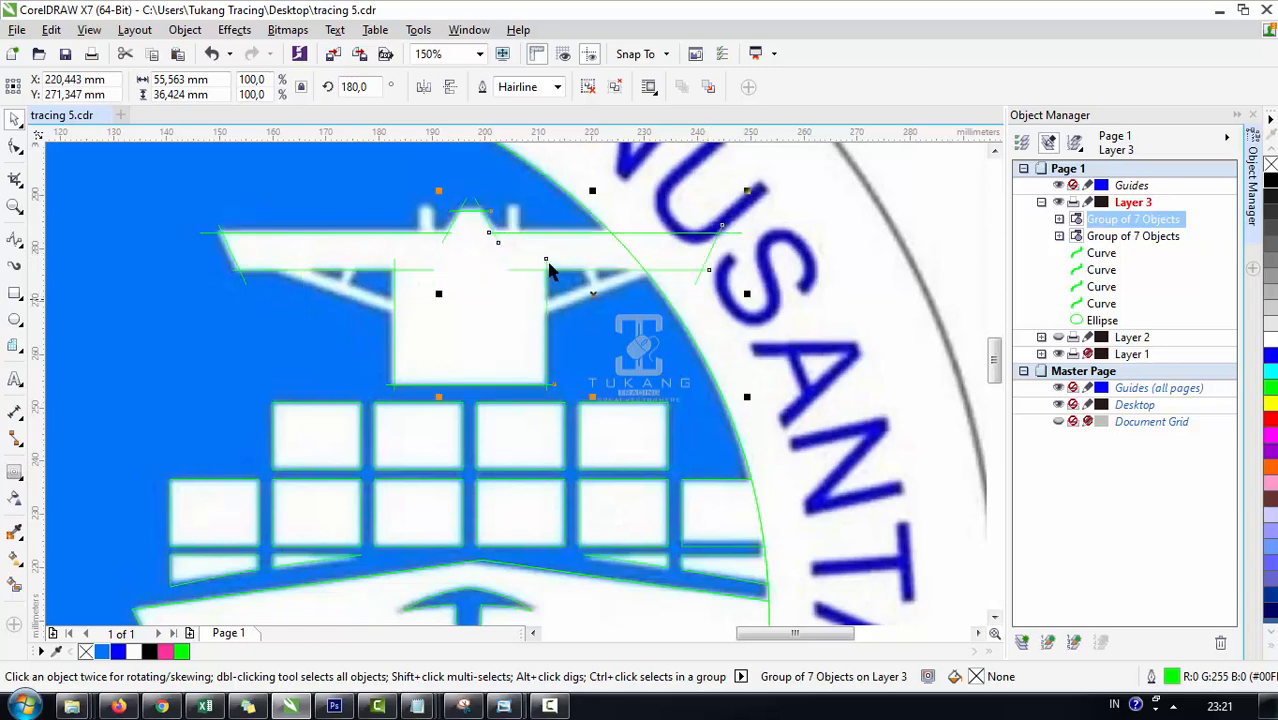
# Step: Create a pink-filled bridge shape with a green hairline outline from the area enclosed by the lines, using Smart Fill
pyautogui.scroll(1, 510, 247)
pyautogui.click(15, 557)
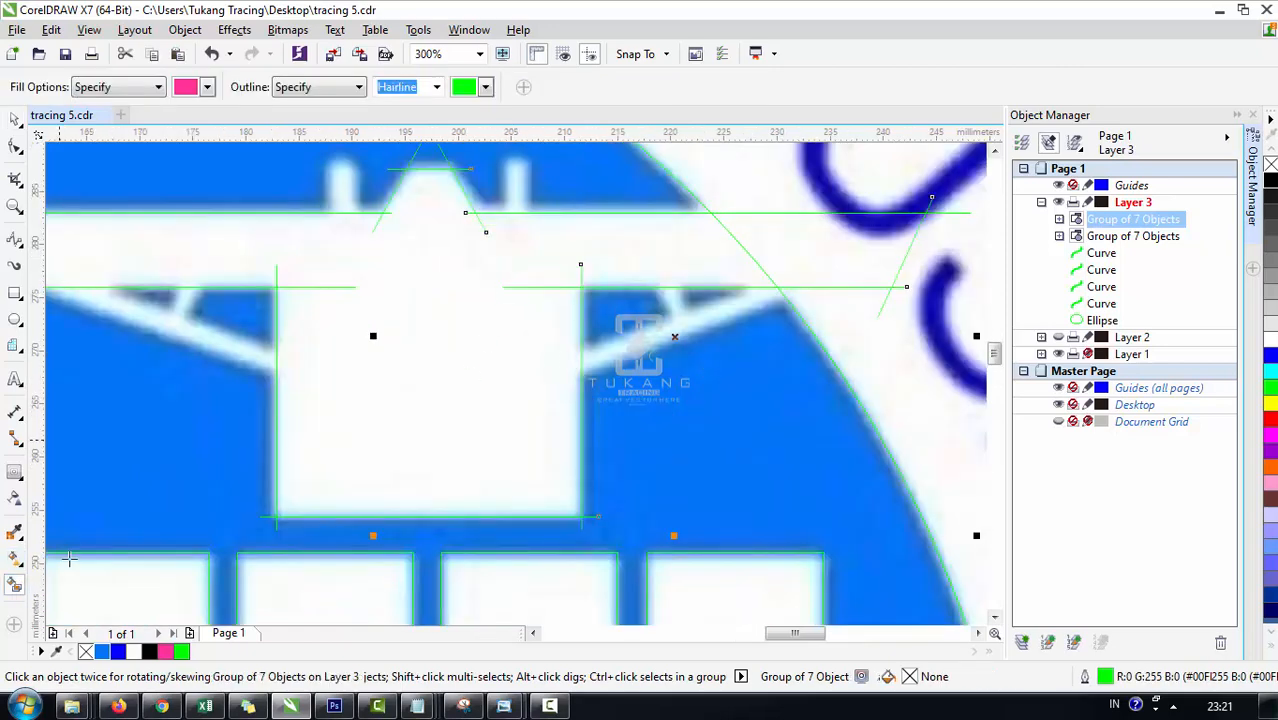
pyautogui.click(490, 365)
pyautogui.press('space')
# Step: Delete the two groups of construction lines around the filled bridge shape
pyautogui.click(1120, 236)
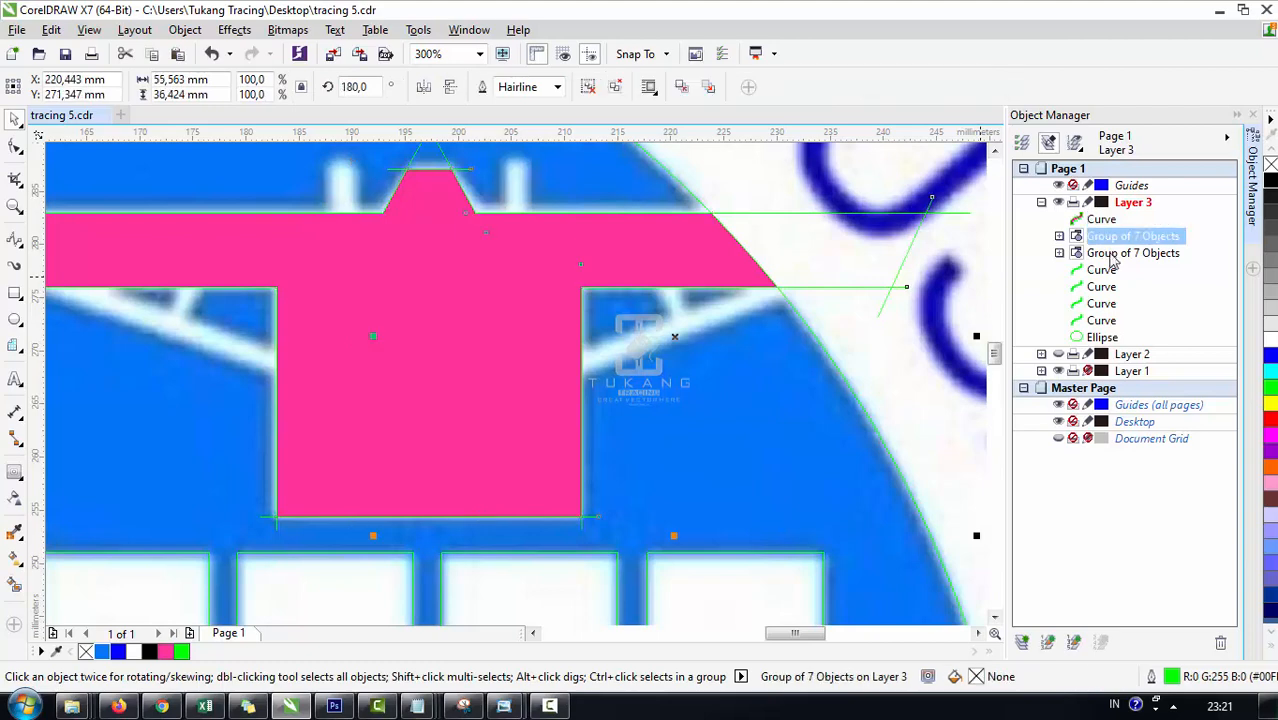
pyautogui.keyDown('shift'); pyautogui.click(1120, 253); pyautogui.keyUp('shift')
pyautogui.scroll(-1, 765, 257)
pyautogui.click(770, 203)
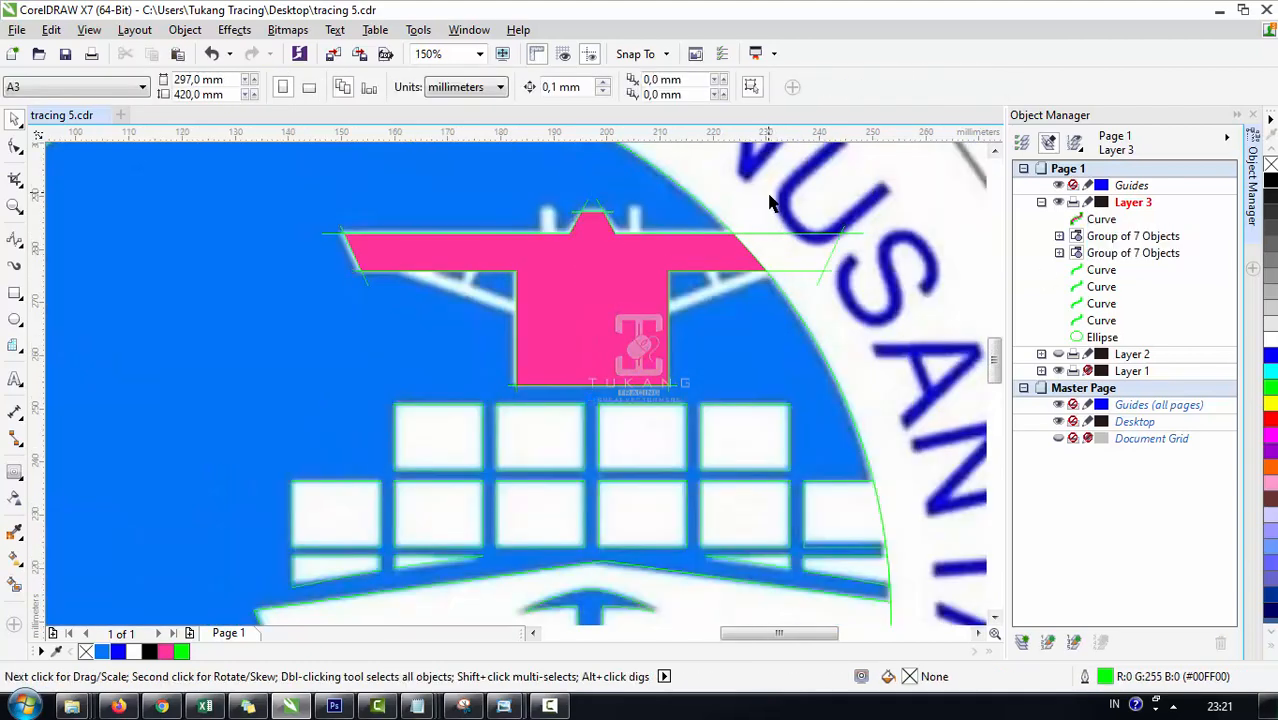
pyautogui.click(1160, 253)
pyautogui.keyDown('shift'); pyautogui.click(1139, 238); pyautogui.keyUp('shift')
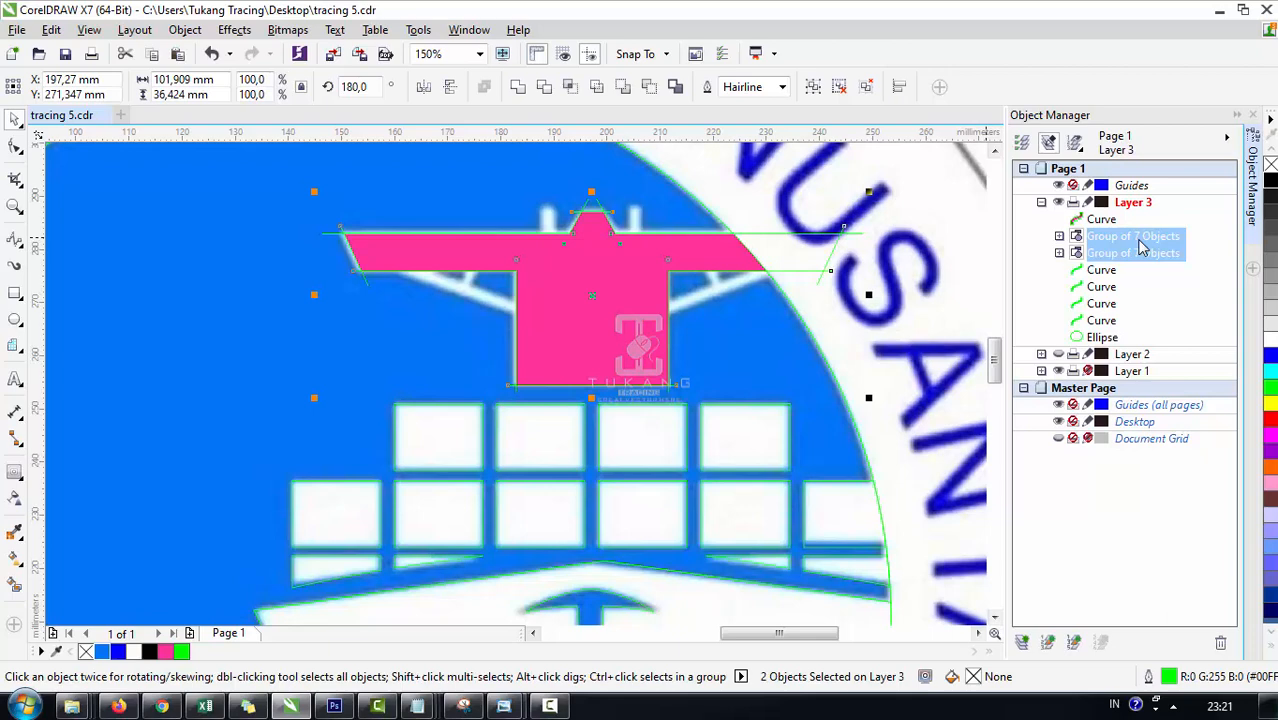
pyautogui.press('Delete')
# Step: Draw a rectangle about 2.2 by 24.8 mm and rotate it to follow the diagonal strut under the left bridge wing
pyautogui.scroll(2, 543, 235)
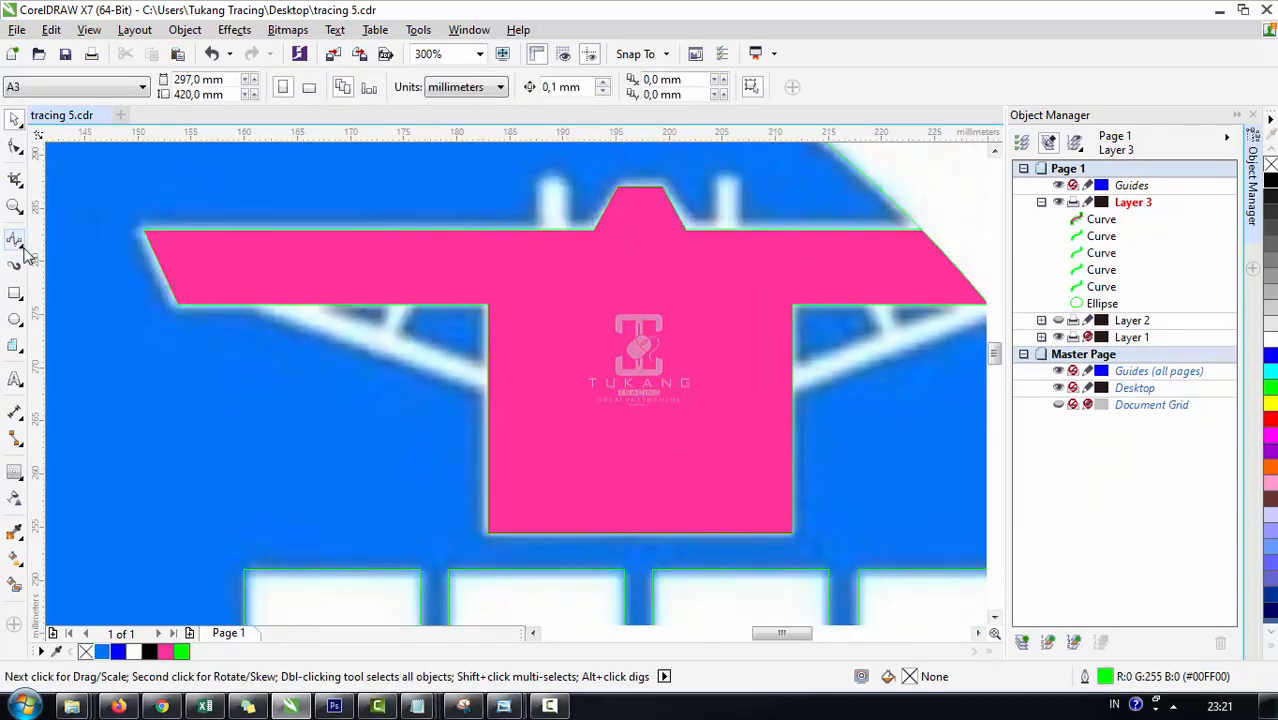
pyautogui.click(15, 292)
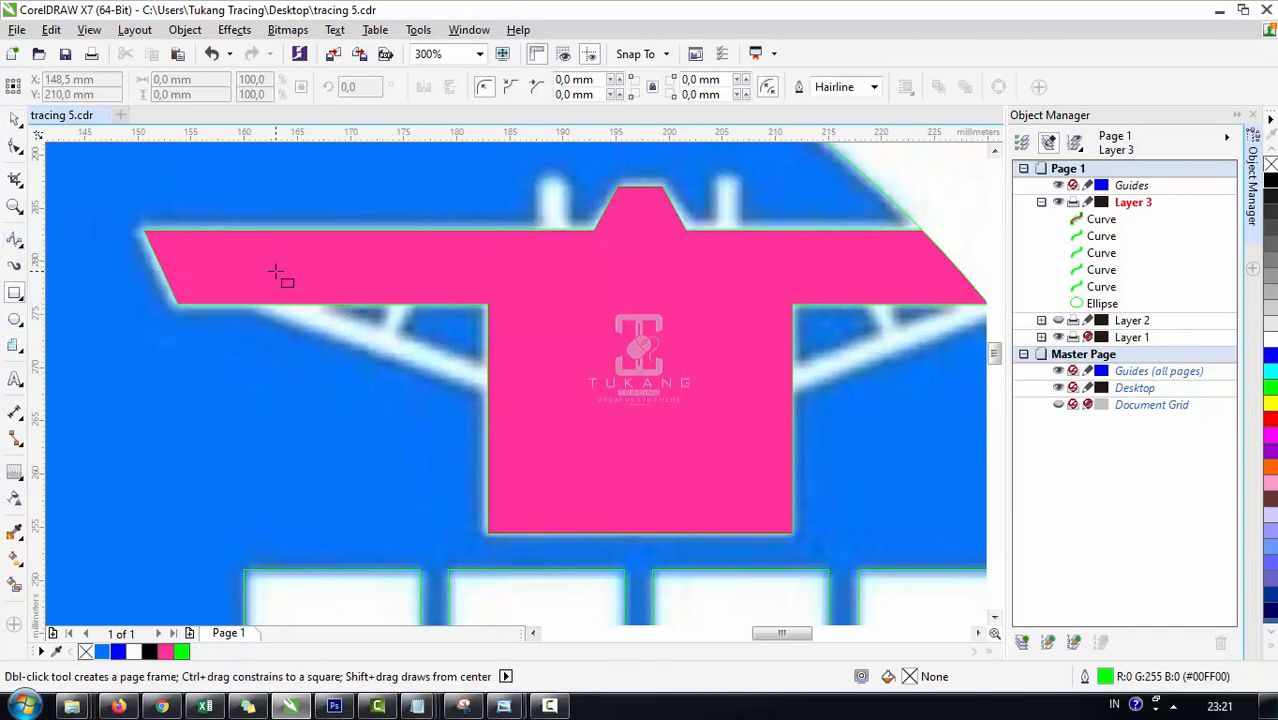
pyautogui.moveTo(277, 272); pyautogui.dragTo(299, 535)
pyautogui.press('space')
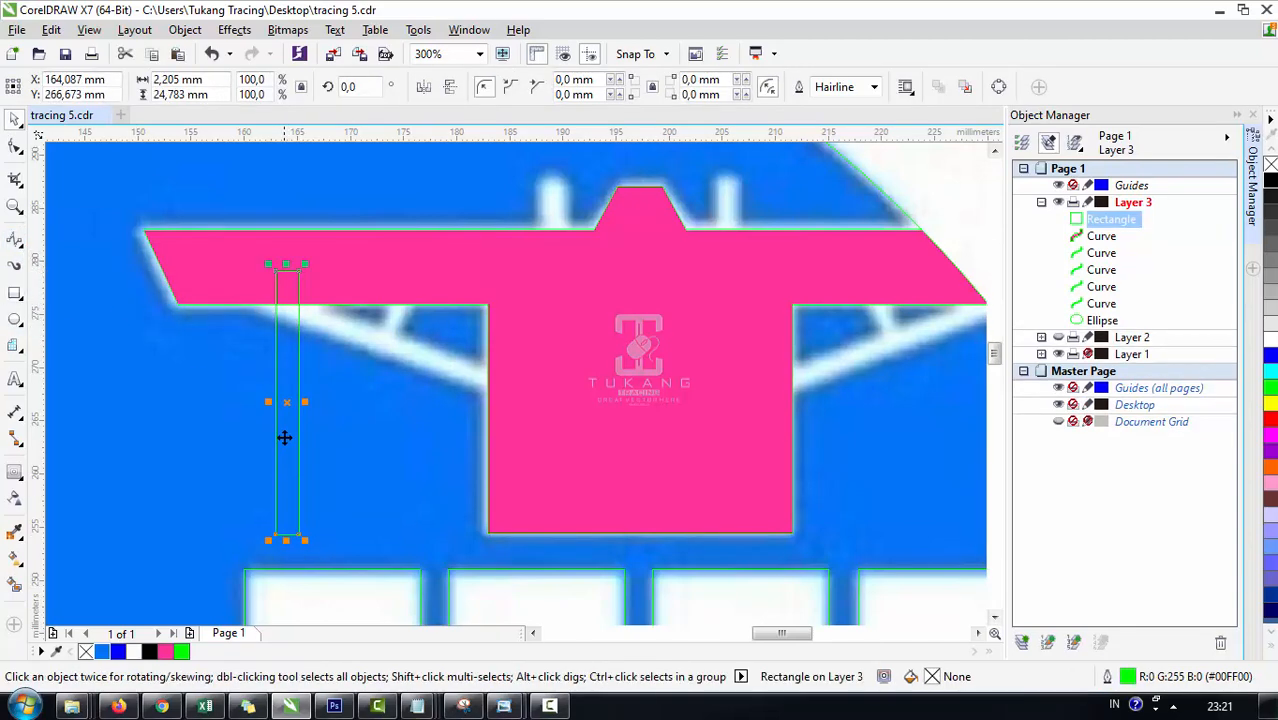
pyautogui.click(284, 434)
pyautogui.moveTo(307, 264); pyautogui.dragTo(460, 365)
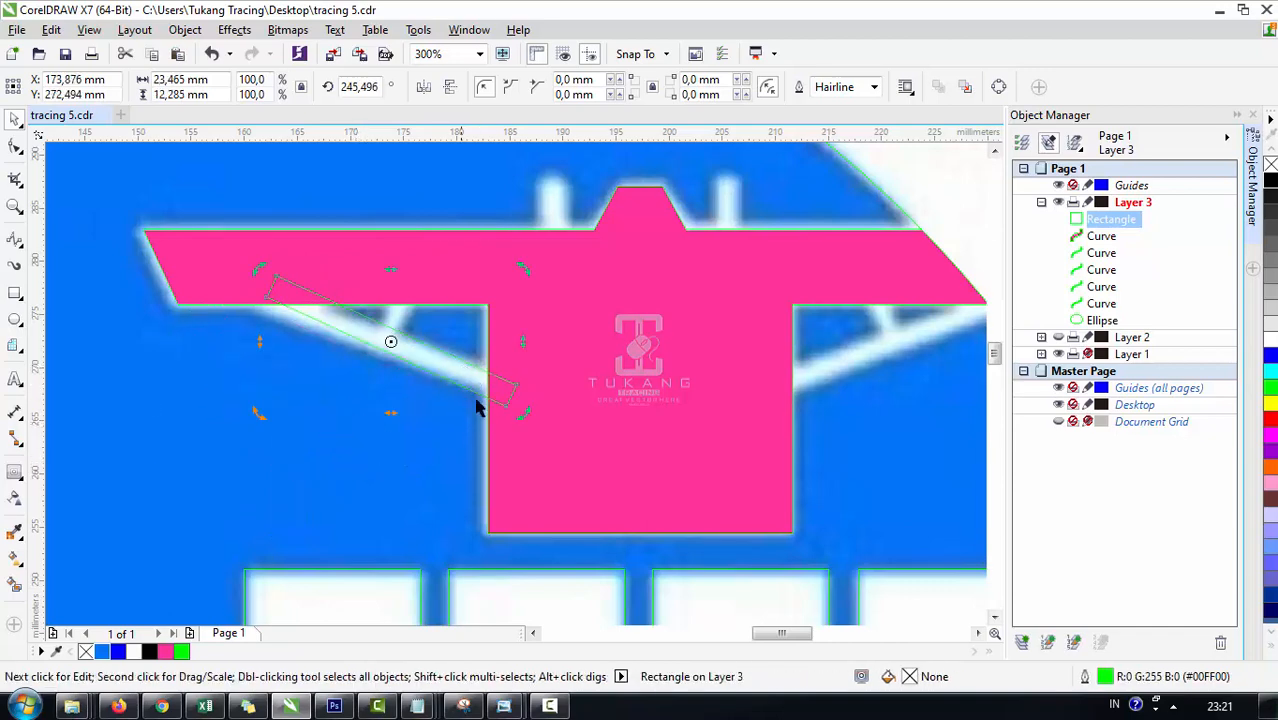
pyautogui.moveTo(517, 414); pyautogui.dragTo(519, 405)
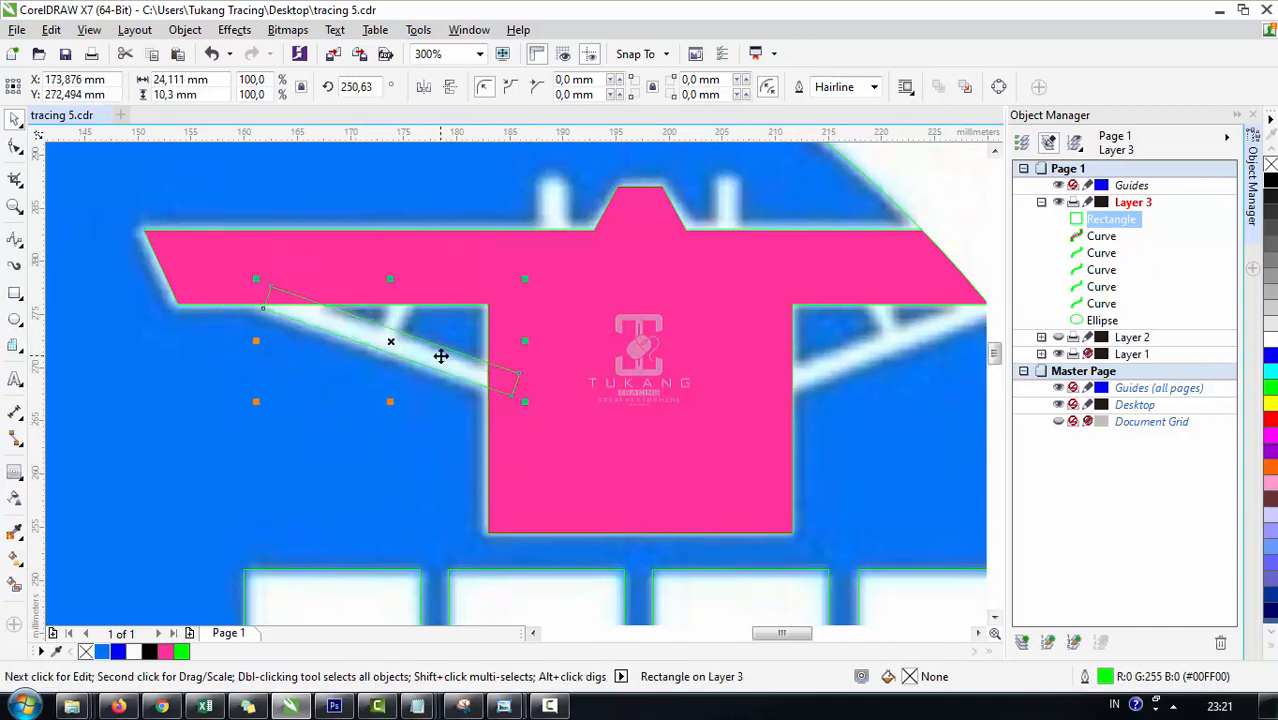
# Step: Move the rotated rectangle so it covers the left diagonal strut between the wing's underside and the tower
pyautogui.scroll(2, 442, 356)
pyautogui.scroll(-2, 399, 334)
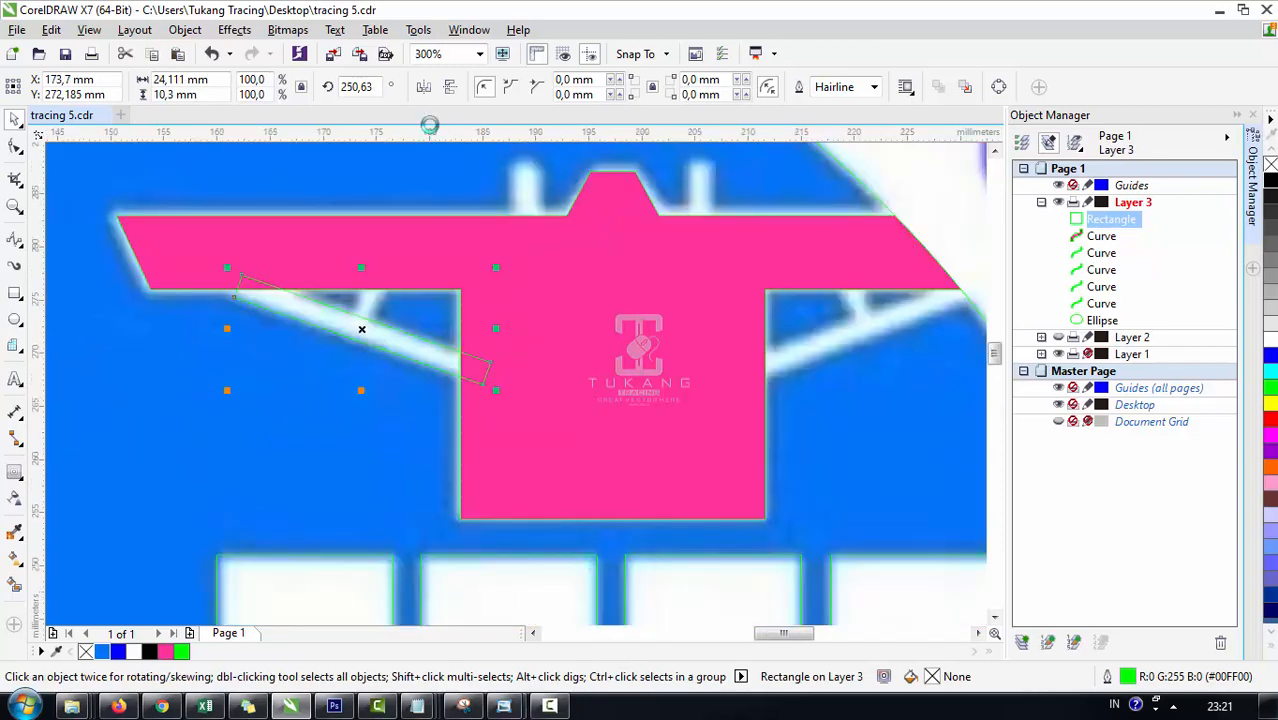
pyautogui.hotkey('ctrl', 'v')
pyautogui.scroll(2, 396, 323)
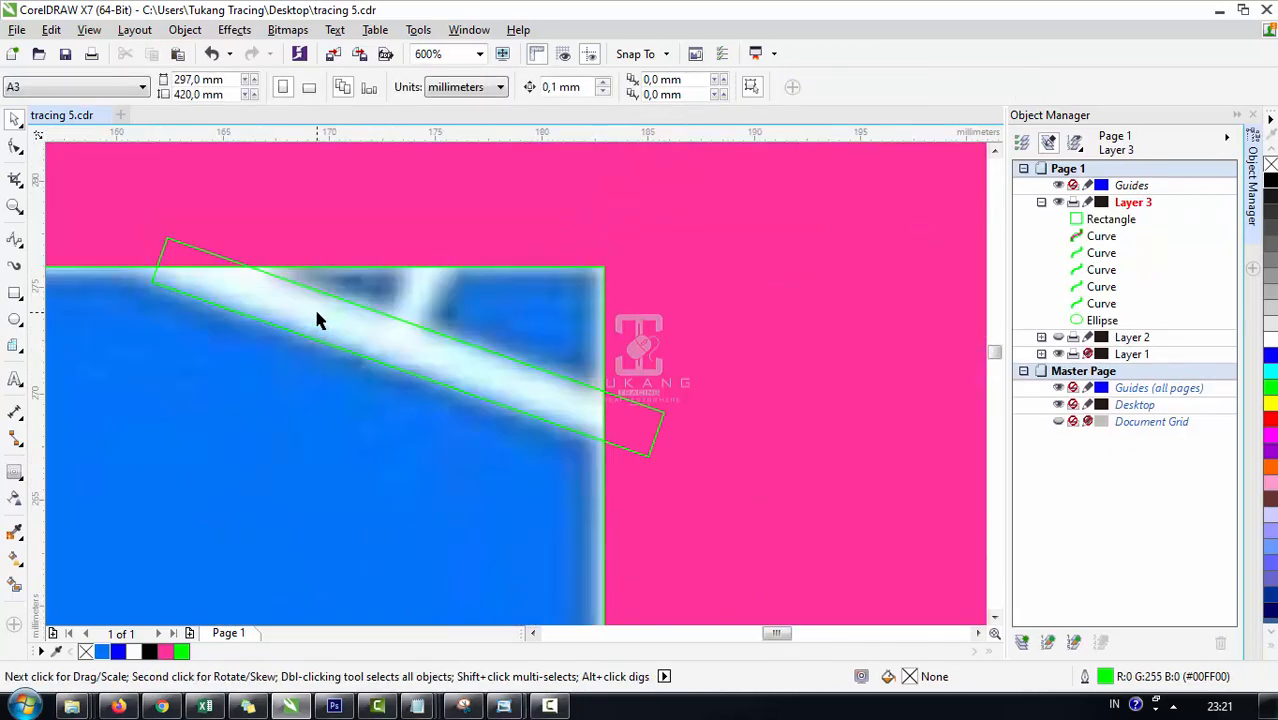
pyautogui.moveTo(314, 306); pyautogui.dragTo(285, 306)
pyautogui.scroll(-2, 268, 317)
pyautogui.scroll(4, 294, 317)
pyautogui.scroll(-2, 288, 321)
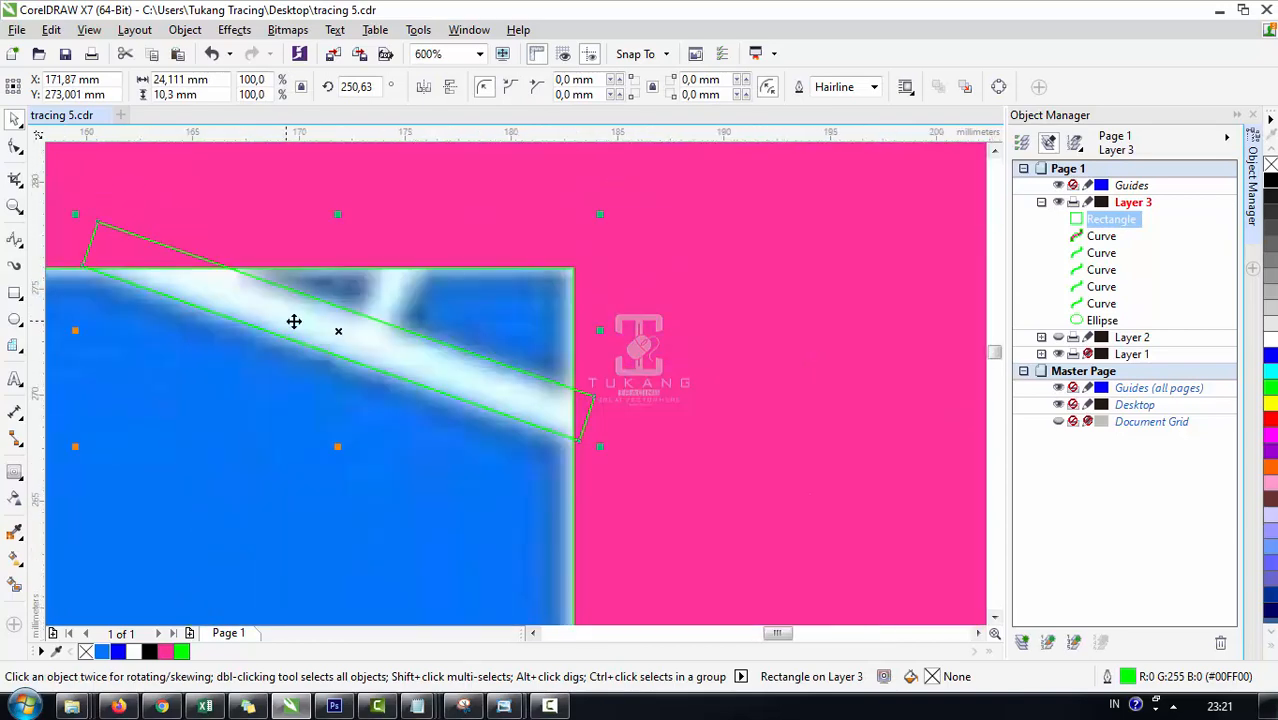
# Step: Duplicate the strut rectangle, mirror the copy horizontally and move it onto the diagonal strut under the right bridge wing
pyautogui.press('KP_Add')
pyautogui.click(423, 87)
pyautogui.scroll(-4, 371, 294)
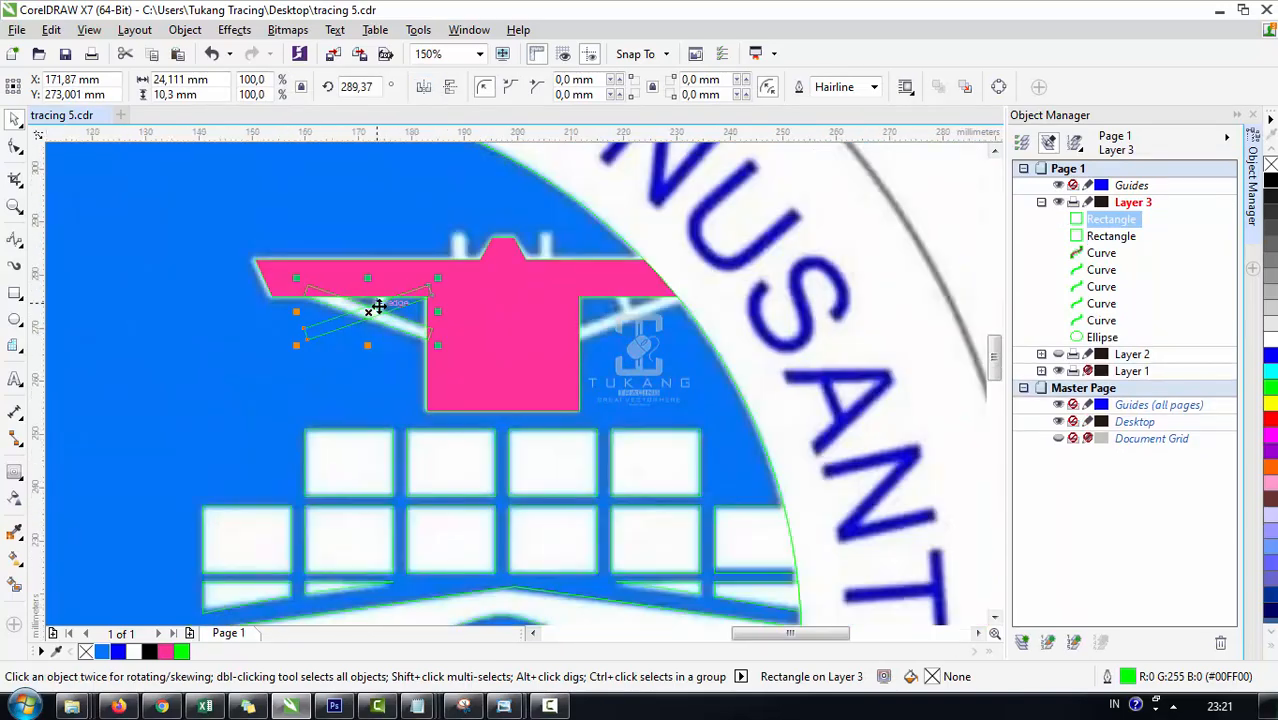
pyautogui.moveTo(371, 294); pyautogui.dragTo(610, 334)
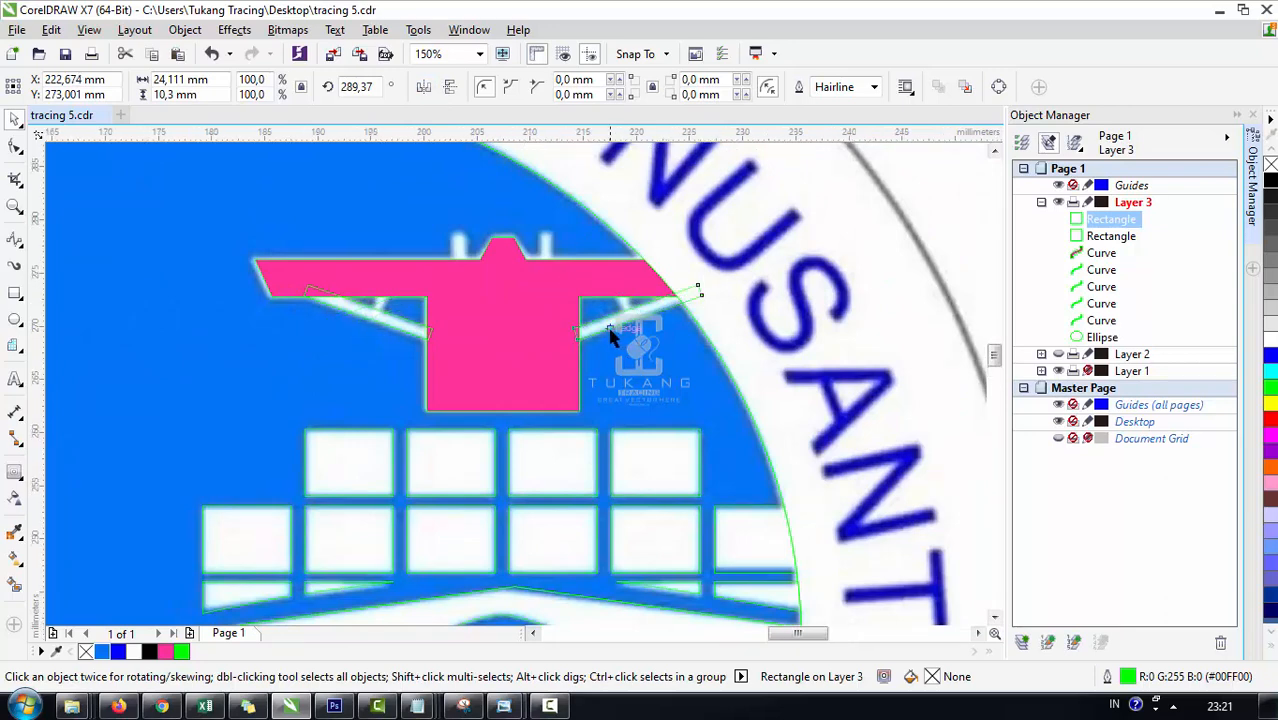
pyautogui.scroll(4, 610, 336)
pyautogui.scroll(-4, 610, 336)
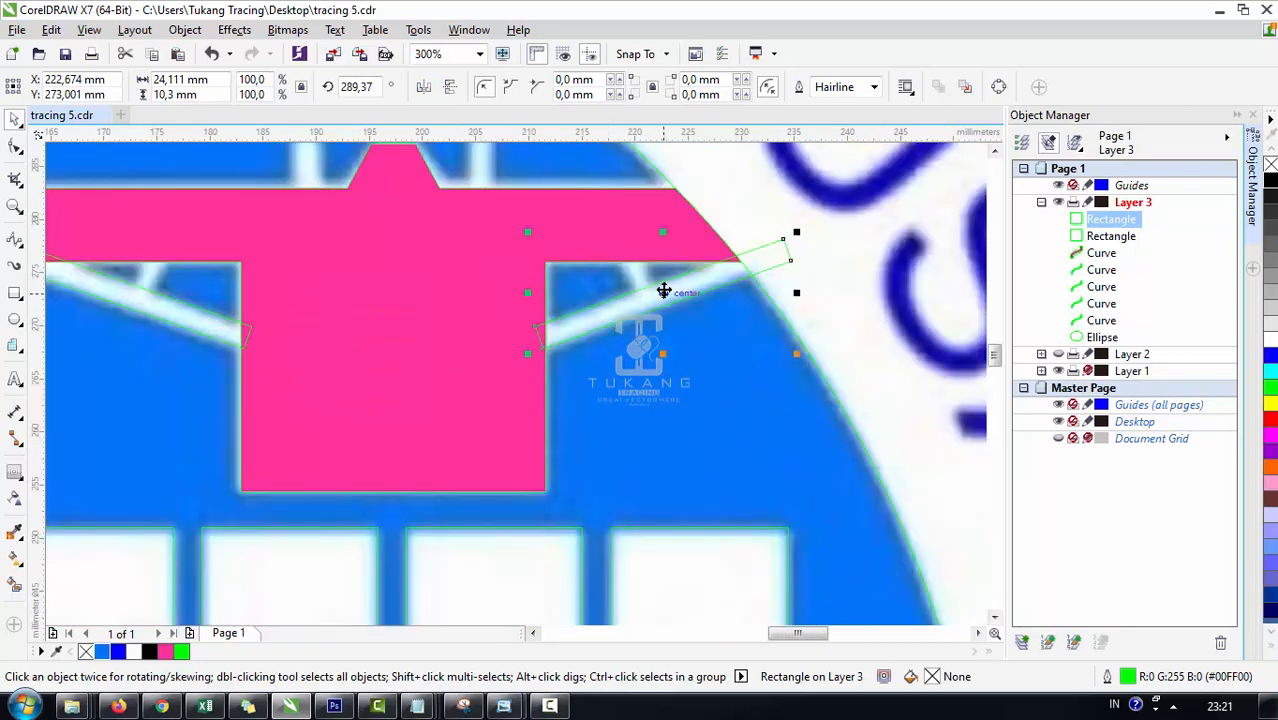
pyautogui.scroll(-1, 608, 300)
pyautogui.scroll(3, 424, 289)
pyautogui.scroll(2, 422, 289)
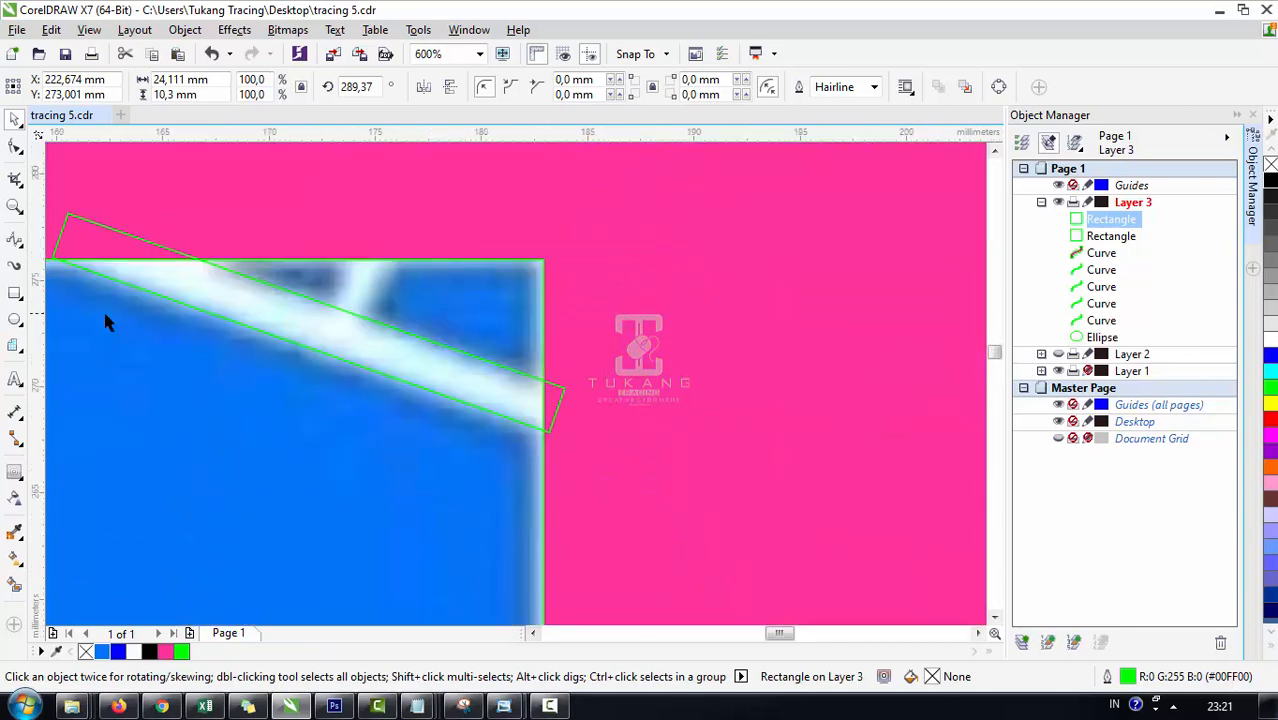
# Step: Draw a short narrow rectangle over the small brace between the left wing and its strut, tilted to match the brace
pyautogui.click(15, 292)
pyautogui.moveTo(343, 240)
pyautogui.mouseDown()
pyautogui.moveTo(368, 349)
pyautogui.moveTo(391, 242)
pyautogui.moveTo(401, 248)
pyautogui.moveTo(345, 297)
pyautogui.moveTo(828, 424)
pyautogui.mouseUp()
pyautogui.press('space')
pyautogui.click(357, 271)
pyautogui.scroll(1, 367, 282)
pyautogui.scroll(-1, 379, 262)
# Step: Place a horizontally mirrored copy of the short brace rectangle on the brace under the right bridge wing
pyautogui.click(424, 90)
pyautogui.scroll(-1, 340, 285)
pyautogui.scroll(-2, 828, 424)
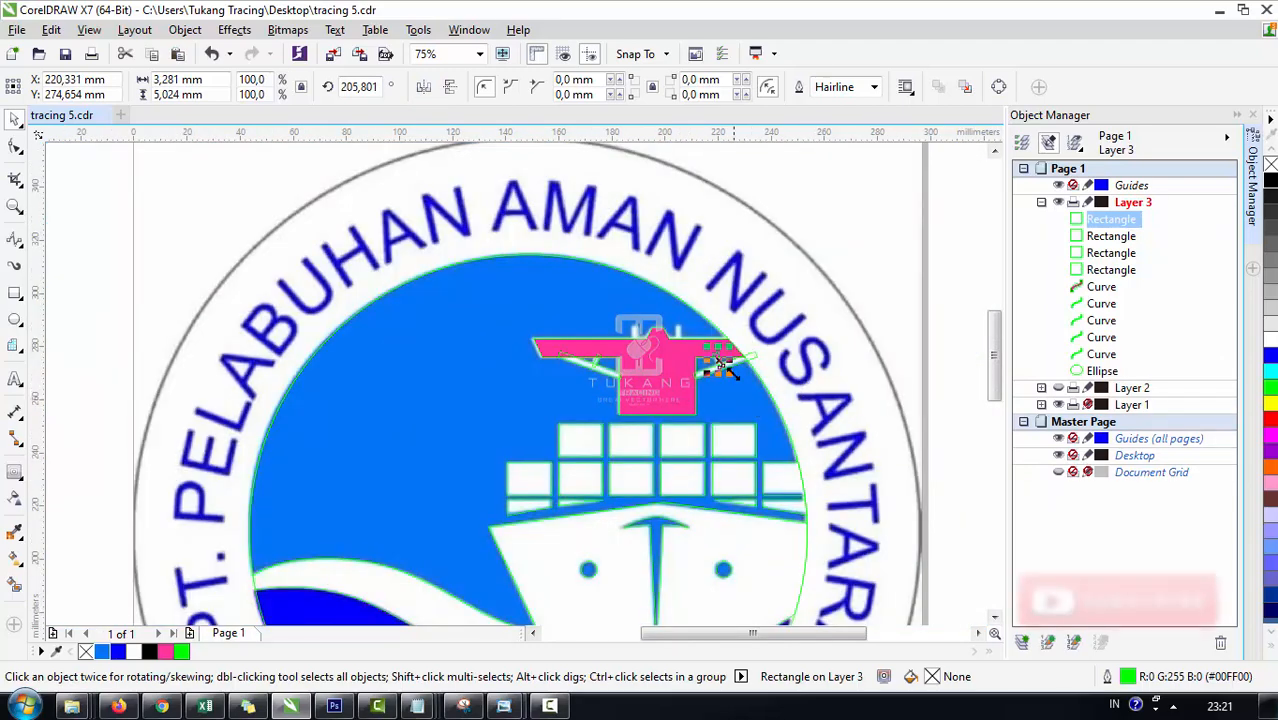
pyautogui.scroll(2, 711, 346)
# Step: Draw a rectangle about 2.3 by 7.1 mm over the left post on the bridge roof and copy it onto the right post
pyautogui.press('F6')
pyautogui.scroll(1, 408, 266)
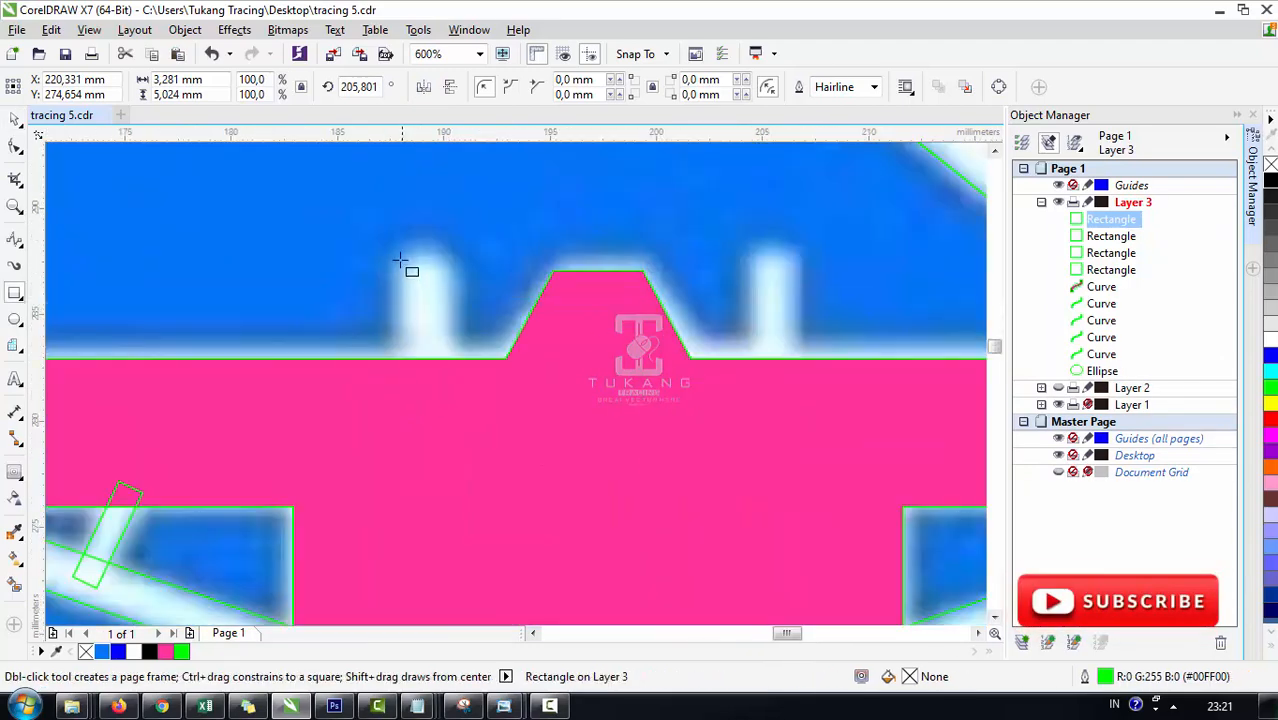
pyautogui.moveTo(401, 257); pyautogui.dragTo(450, 410)
pyautogui.press('space')
pyautogui.moveTo(434, 305); pyautogui.dragTo(785, 398)
pyautogui.scroll(-3, 626, 318)
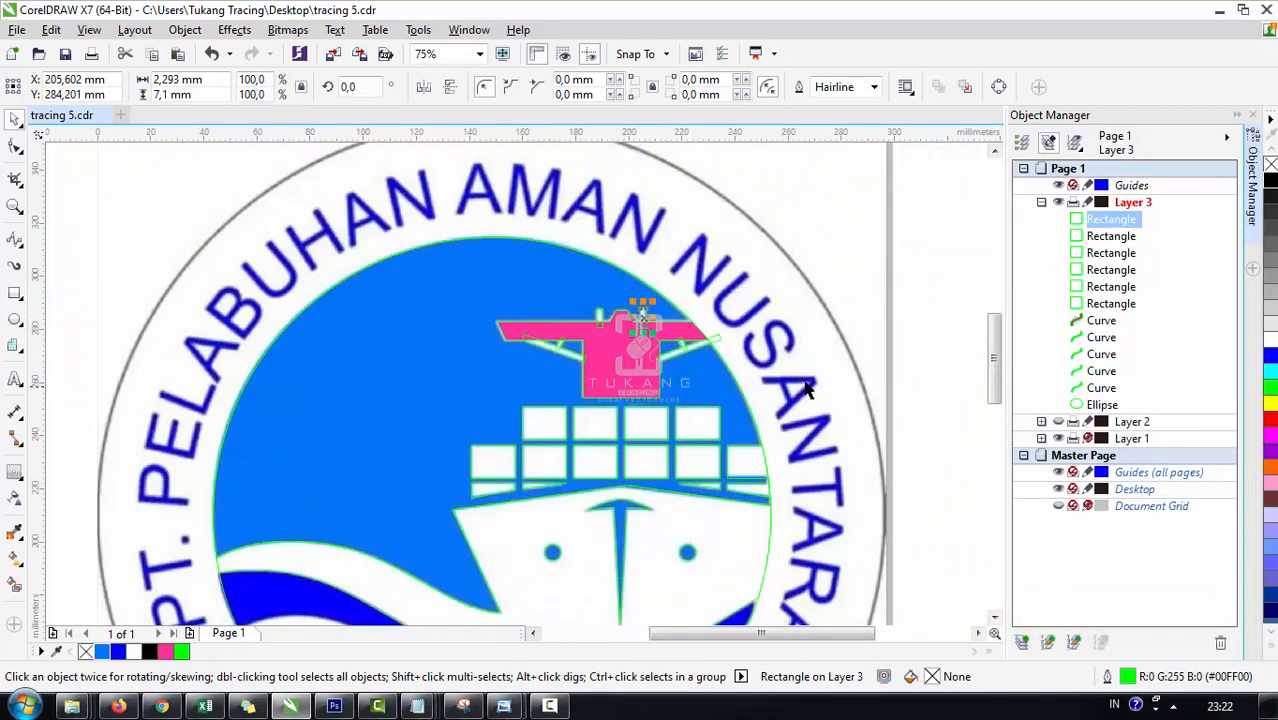
# Step: Select the bridge shape with its six strut, brace and post rectangles and weld them into one shape
pyautogui.click(911, 308)
pyautogui.moveTo(900, 265); pyautogui.dragTo(453, 420)
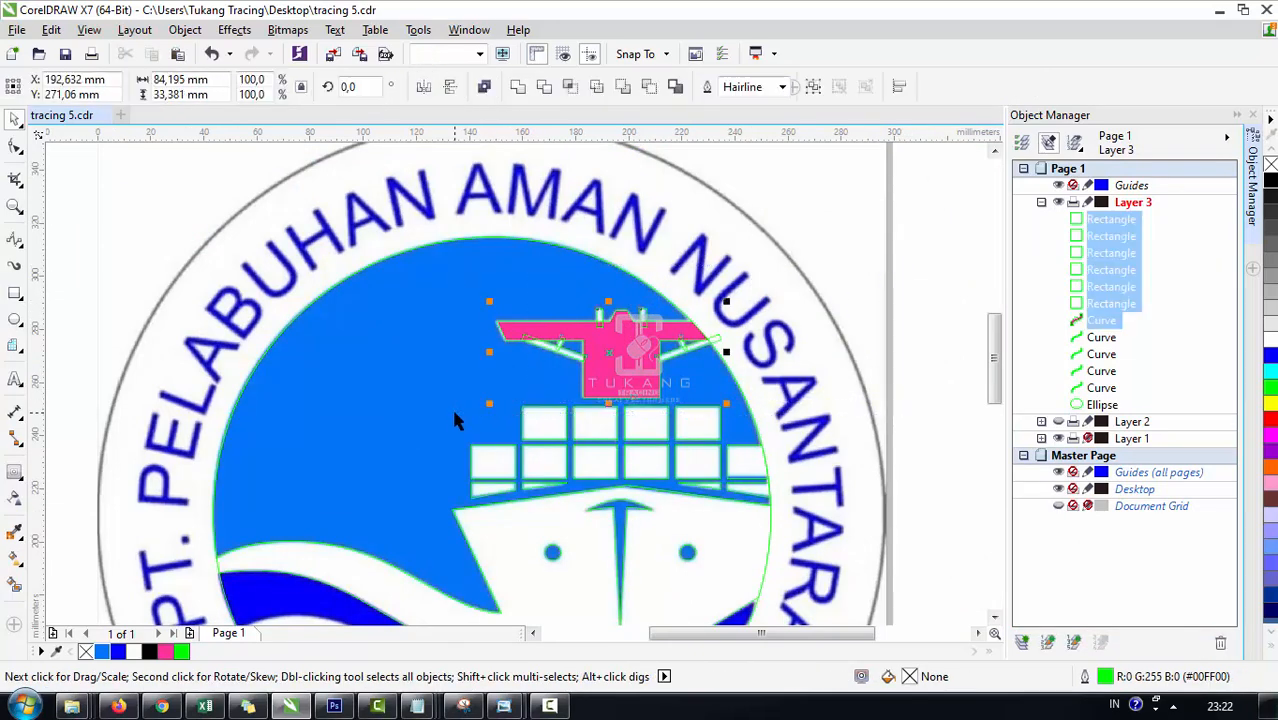
pyautogui.click(517, 88)
pyautogui.scroll(2, 542, 360)
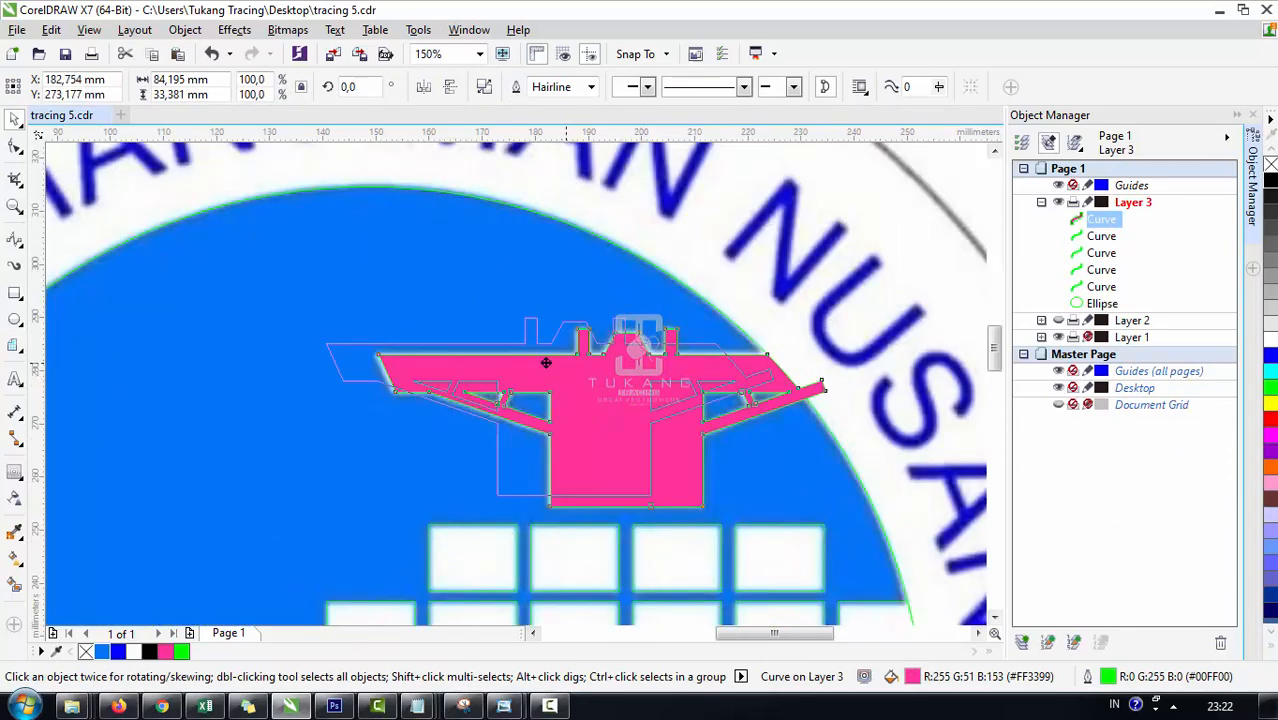
pyautogui.scroll(-2, 542, 360)
pyautogui.scroll(2, 598, 298)
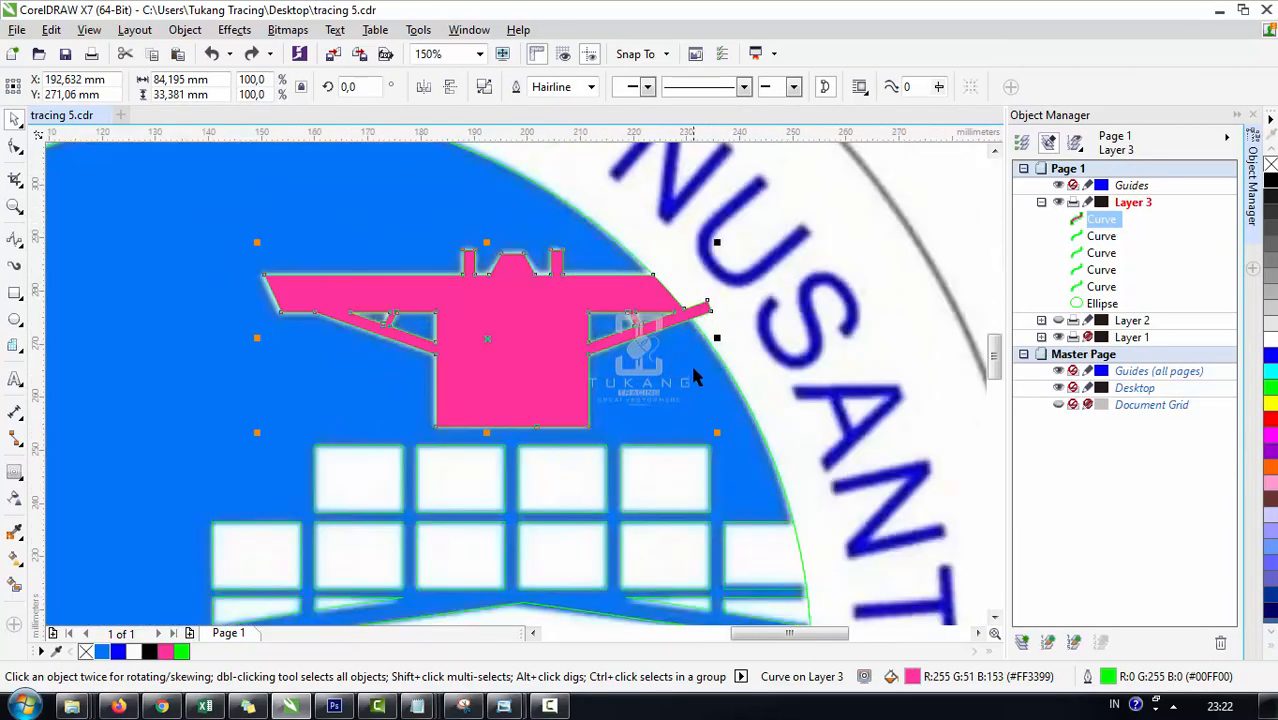
# Step: Intersect the welded bridge shape with the sky shape and delete the original bridge that overhangs the circle
pyautogui.click(690, 340)
pyautogui.click(634, 338)
pyautogui.keyDown('shift'); pyautogui.click(698, 392); pyautogui.keyUp('shift')
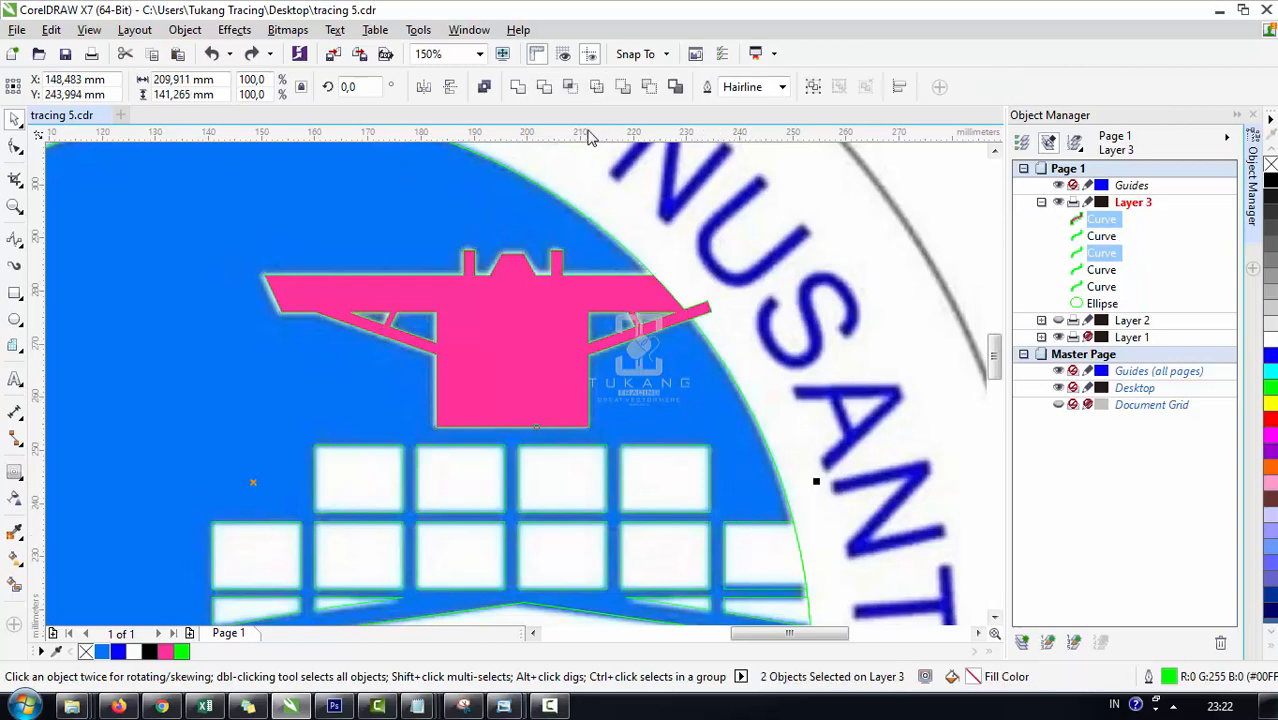
pyautogui.click(569, 92)
pyautogui.click(705, 309)
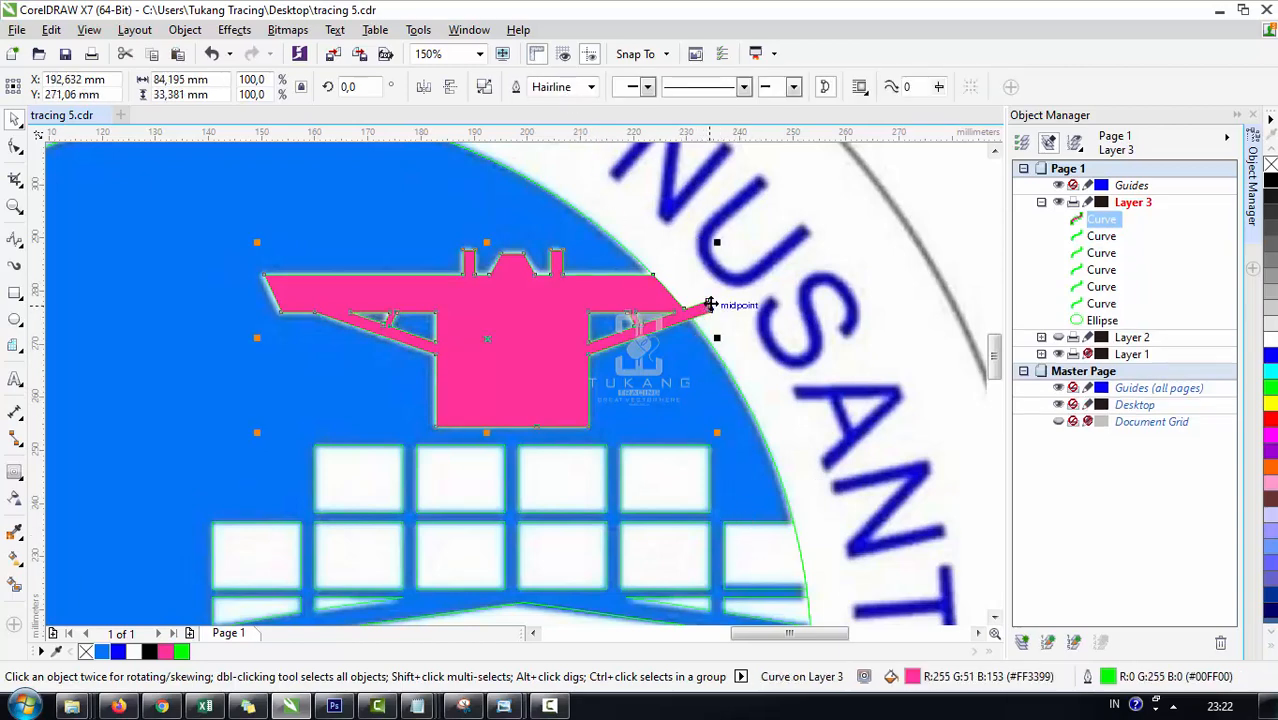
pyautogui.press('Delete')
pyautogui.scroll(-2, 610, 262)
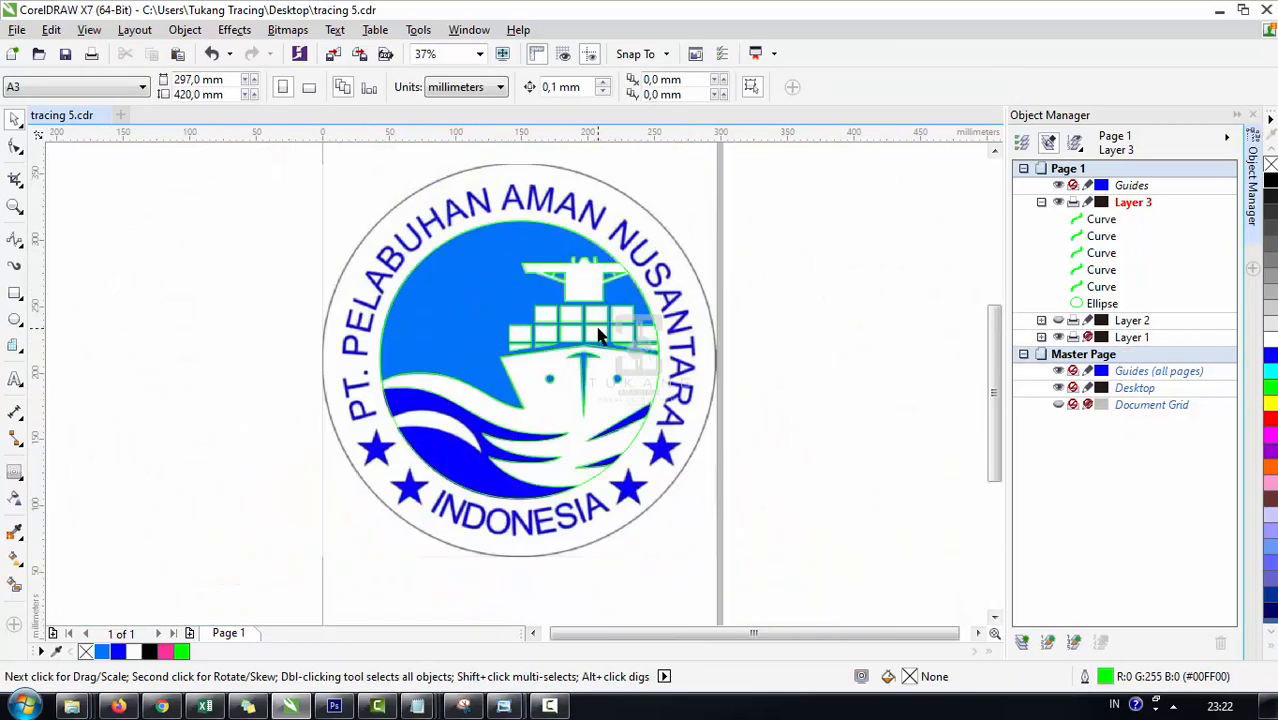
pyautogui.scroll(1, 600, 333)
pyautogui.scroll(-1, 598, 333)
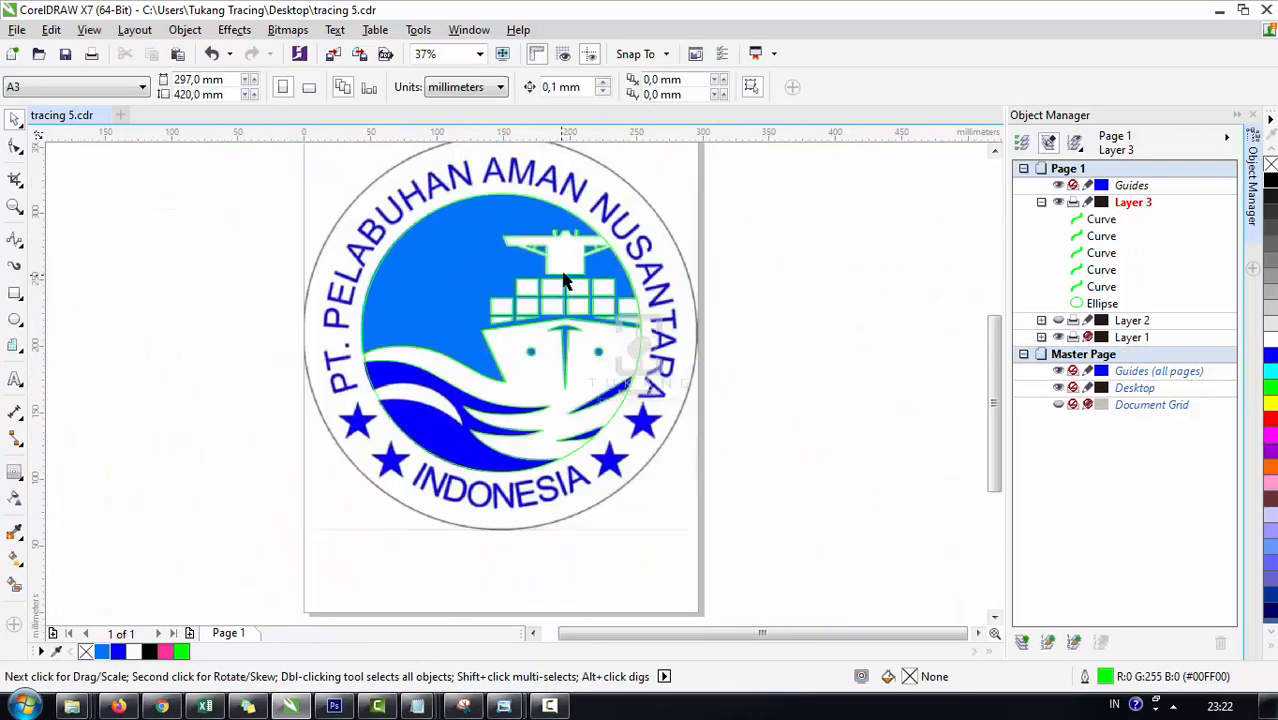
pyautogui.scroll(1, 493, 430)
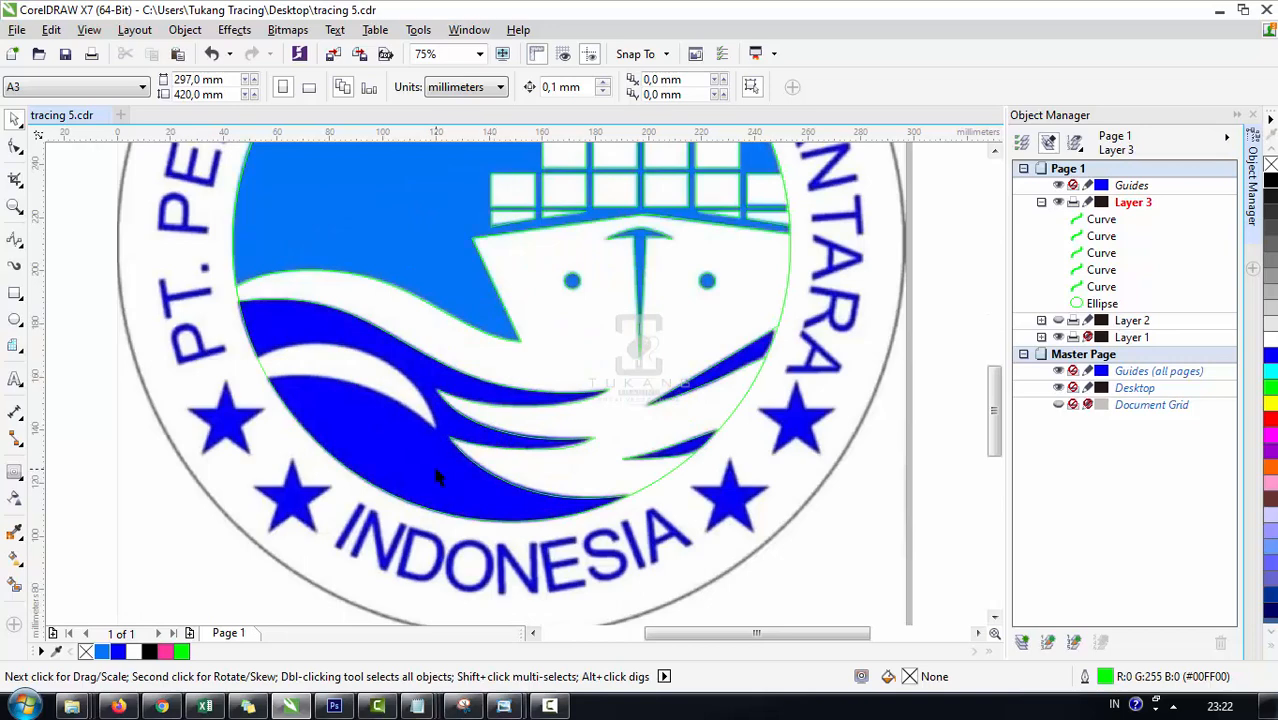
# Step: Draw a B-spline along the lower edge of the white curved band in the left wave, overshooting the circle and the band's tip
pyautogui.scroll(1, 342, 394)
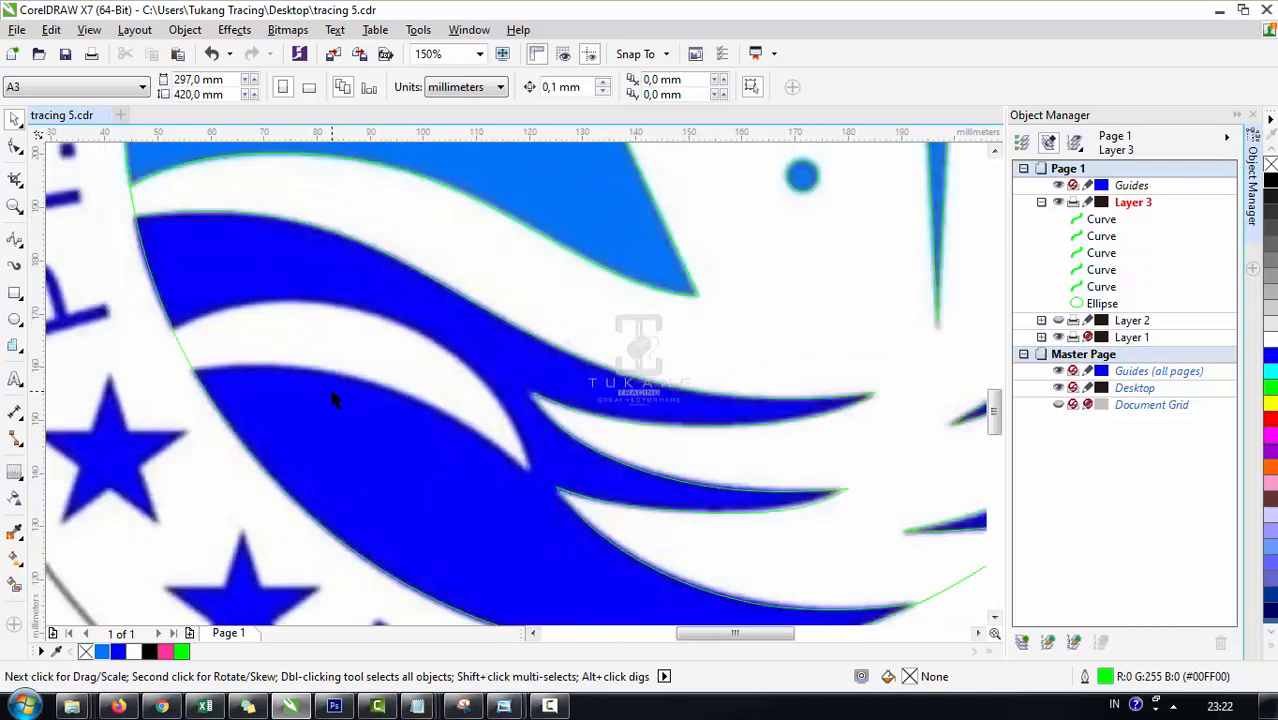
pyautogui.press('F5')
pyautogui.click(166, 373)
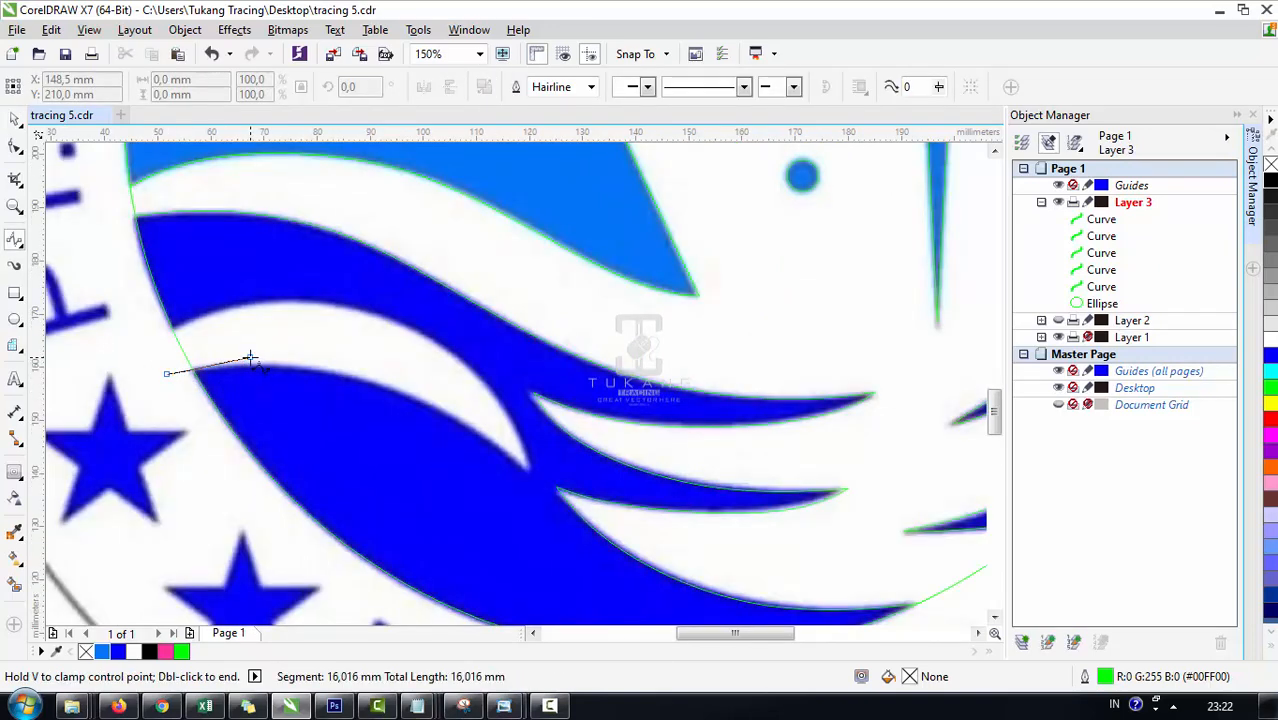
pyautogui.click(249, 357)
pyautogui.click(375, 377)
pyautogui.click(472, 423)
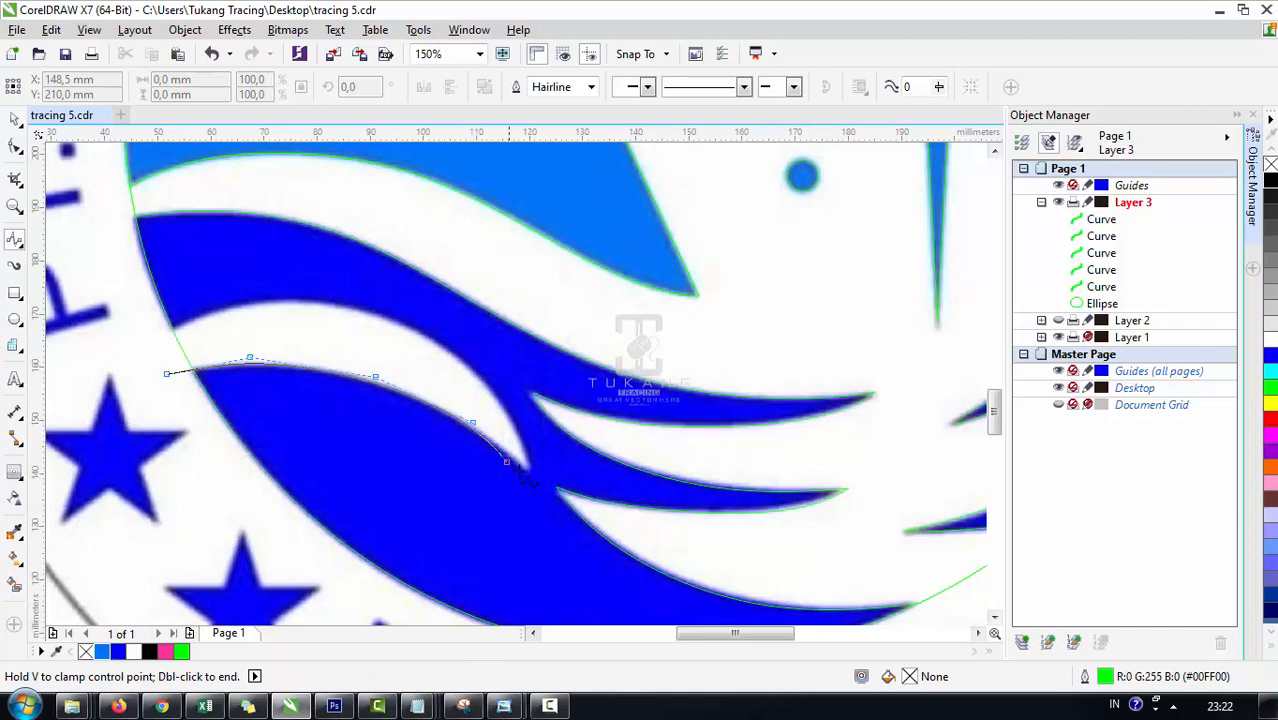
pyautogui.doubleClick(528, 490)
# Step: Draw a second B-spline along the upper edge of the left white wave band, crossing the first curve and the circle
pyautogui.click(524, 414)
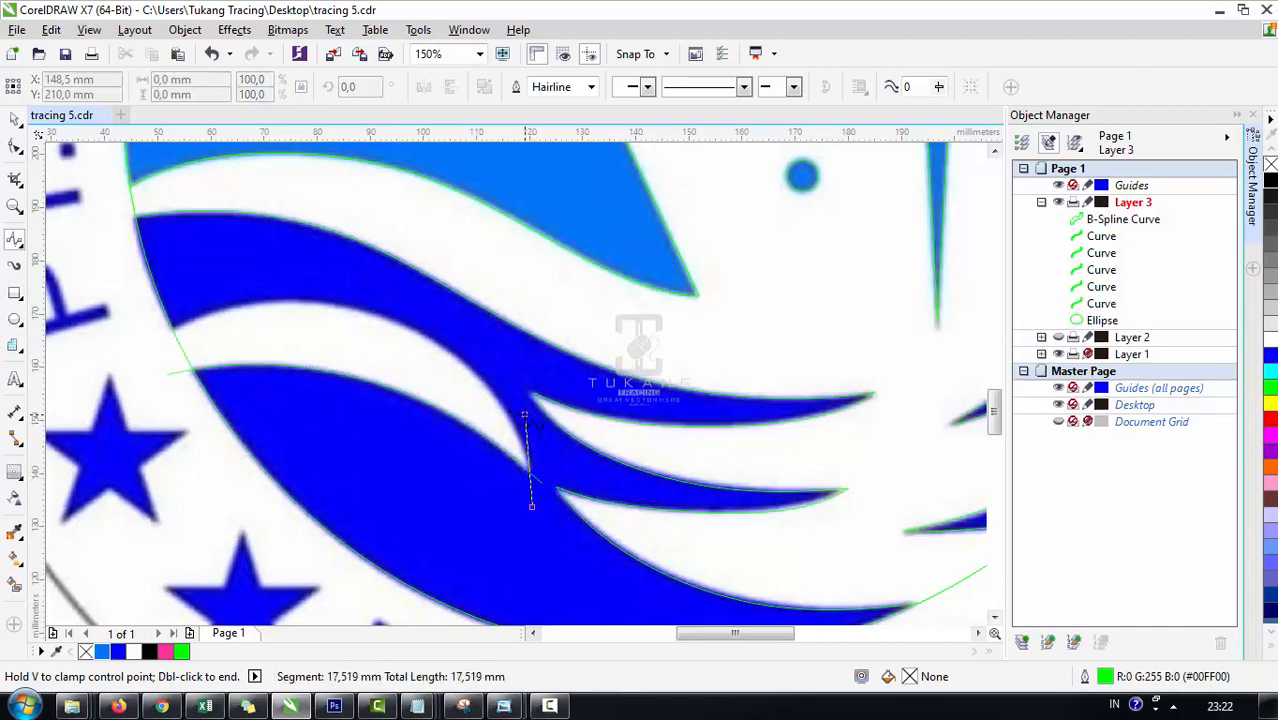
pyautogui.click(419, 317)
pyautogui.click(277, 293)
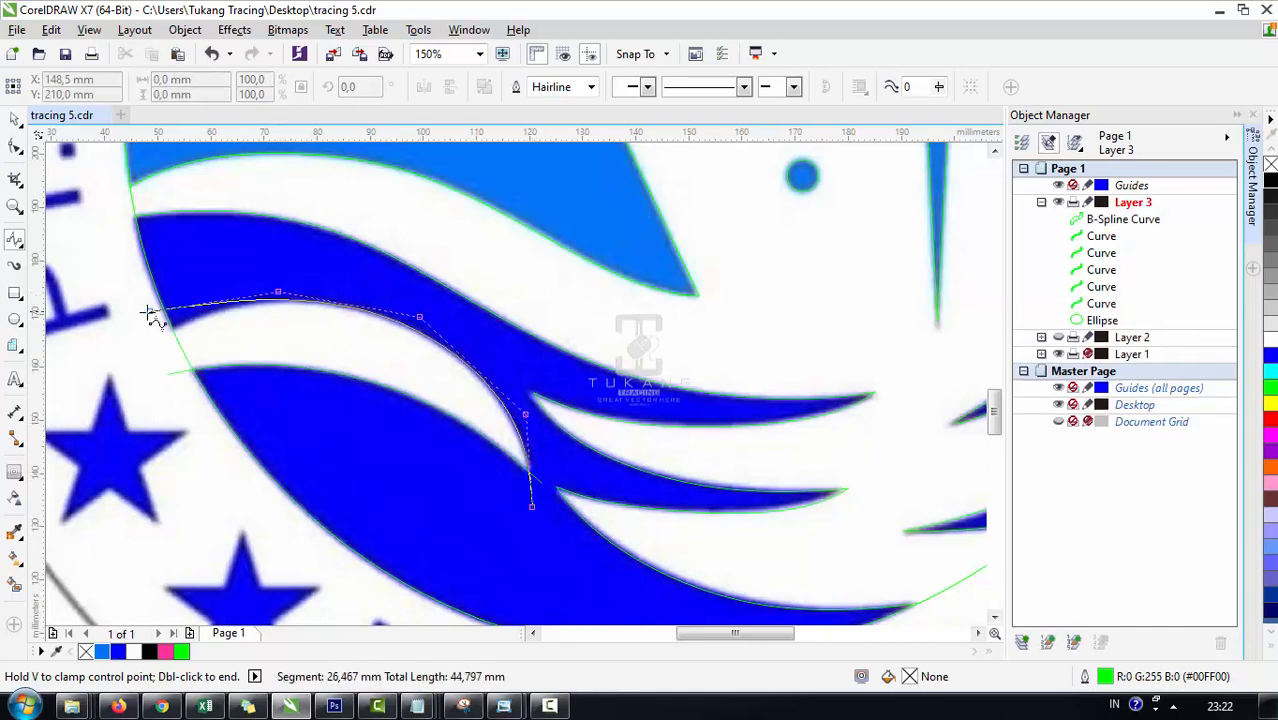
pyautogui.doubleClick(138, 350)
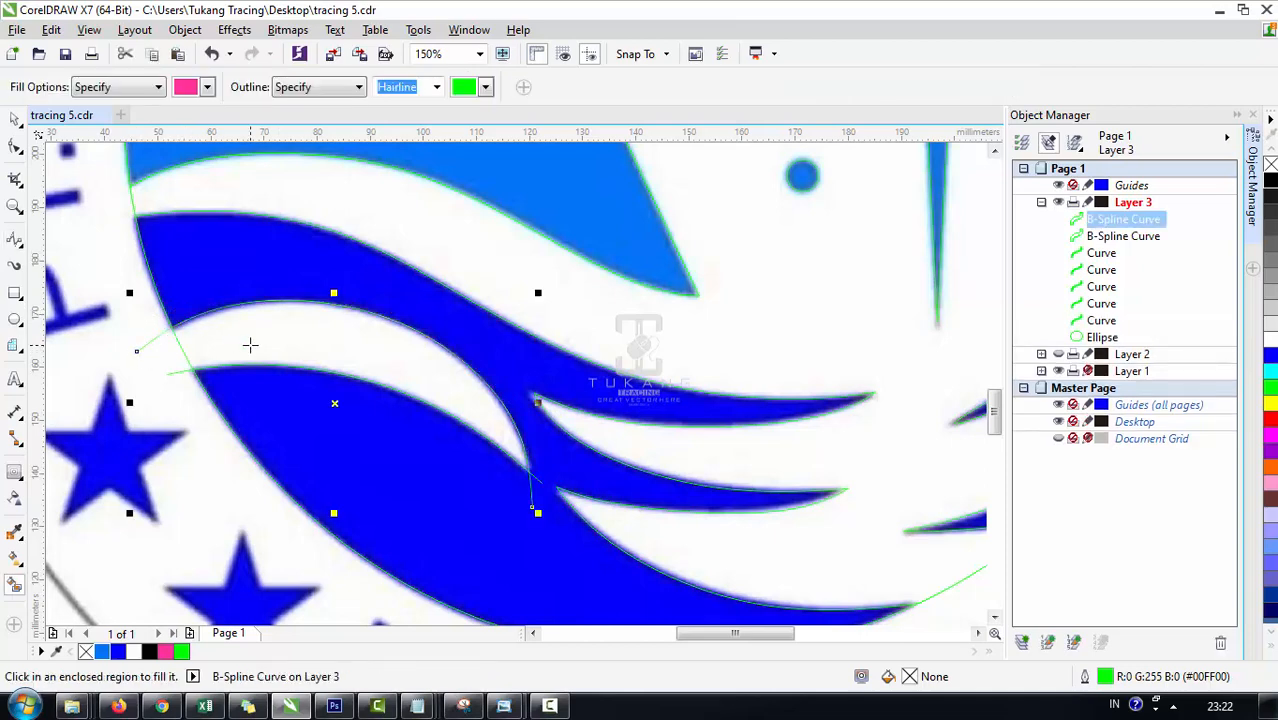
# Step: Smart-fill the area enclosed by the two B-splines and the circle, and delete both B-spline guide curves
pyautogui.click(250, 345)
pyautogui.press('space')
pyautogui.click(1103, 254)
pyautogui.keyDown('shift'); pyautogui.click(1101, 239); pyautogui.keyUp('shift')
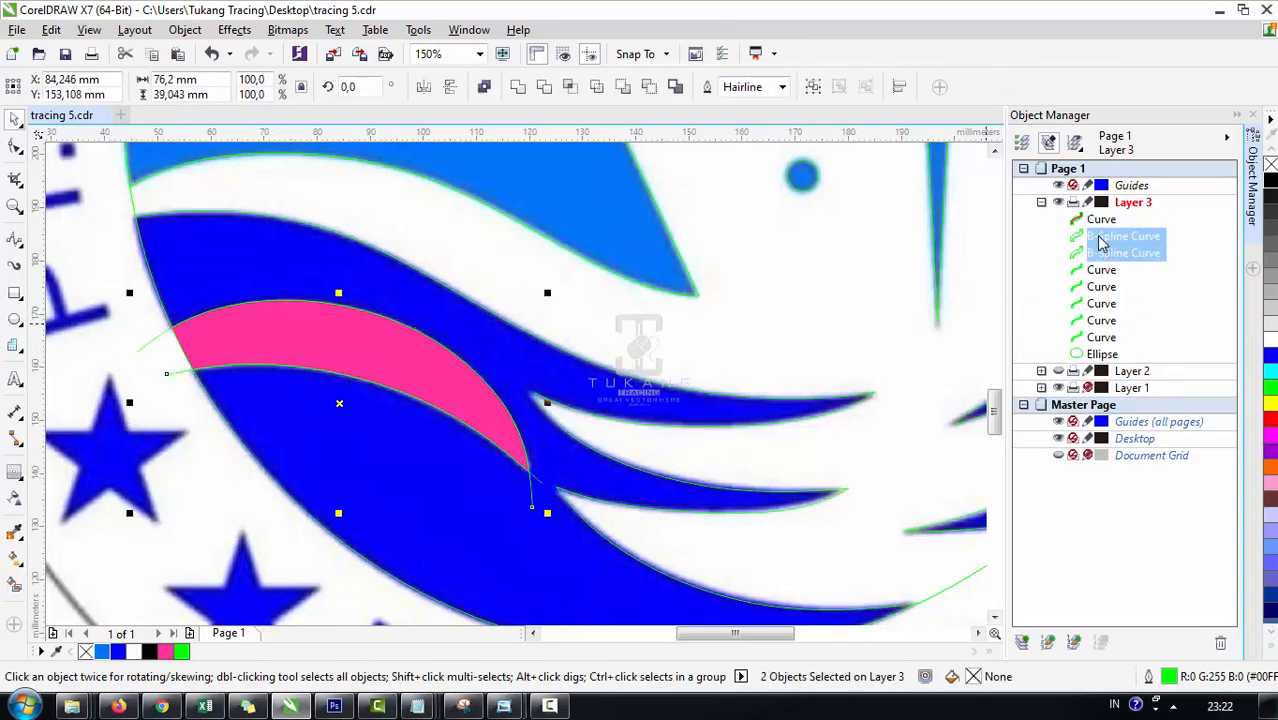
pyautogui.press('Delete')
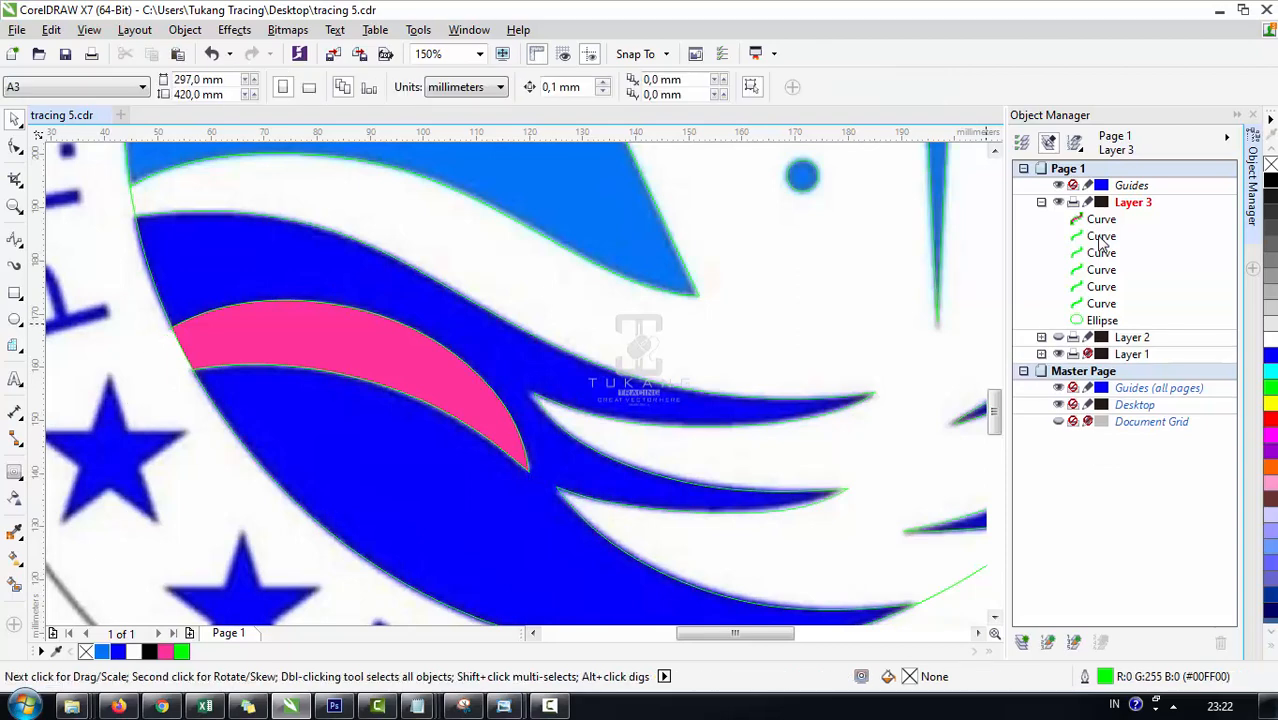
pyautogui.scroll(-1, 405, 415)
# Step: Remove the pink fill from the new wave band shape and deselect it
pyautogui.click(363, 376)
pyautogui.scroll(-1, 425, 390)
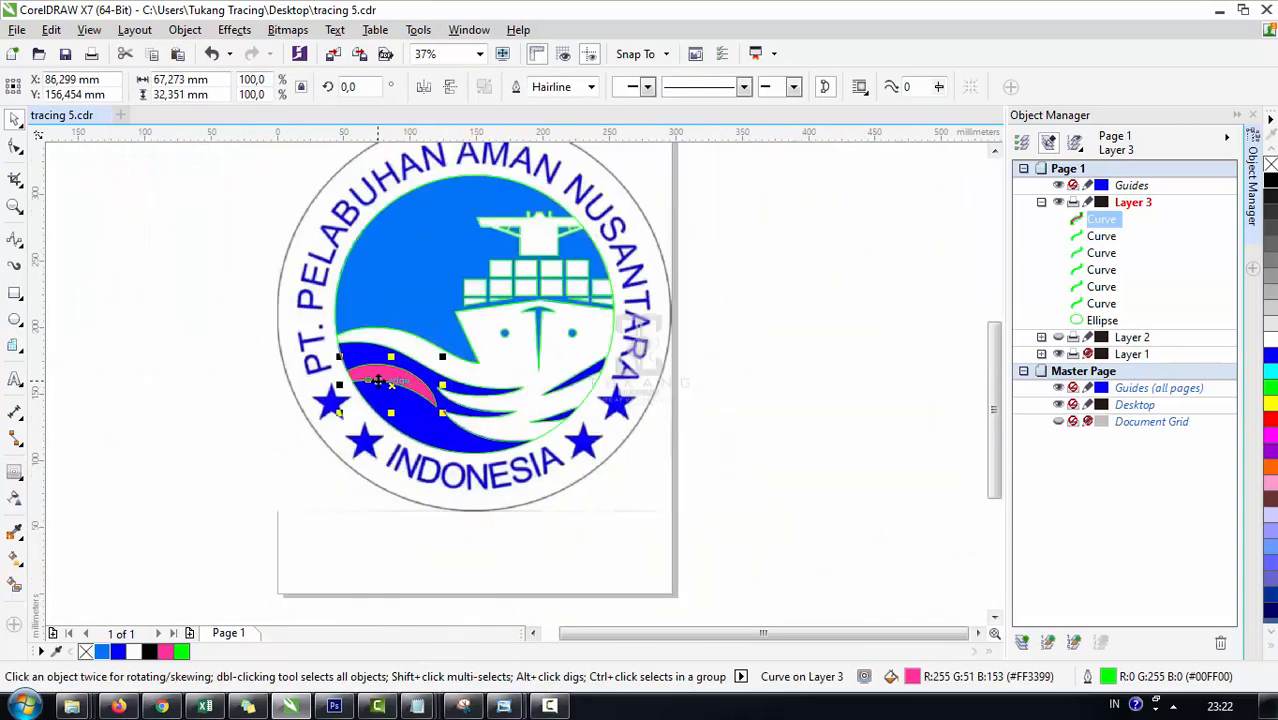
pyautogui.scroll(1, 425, 390)
pyautogui.click(86, 651)
pyautogui.scroll(-1, 602, 472)
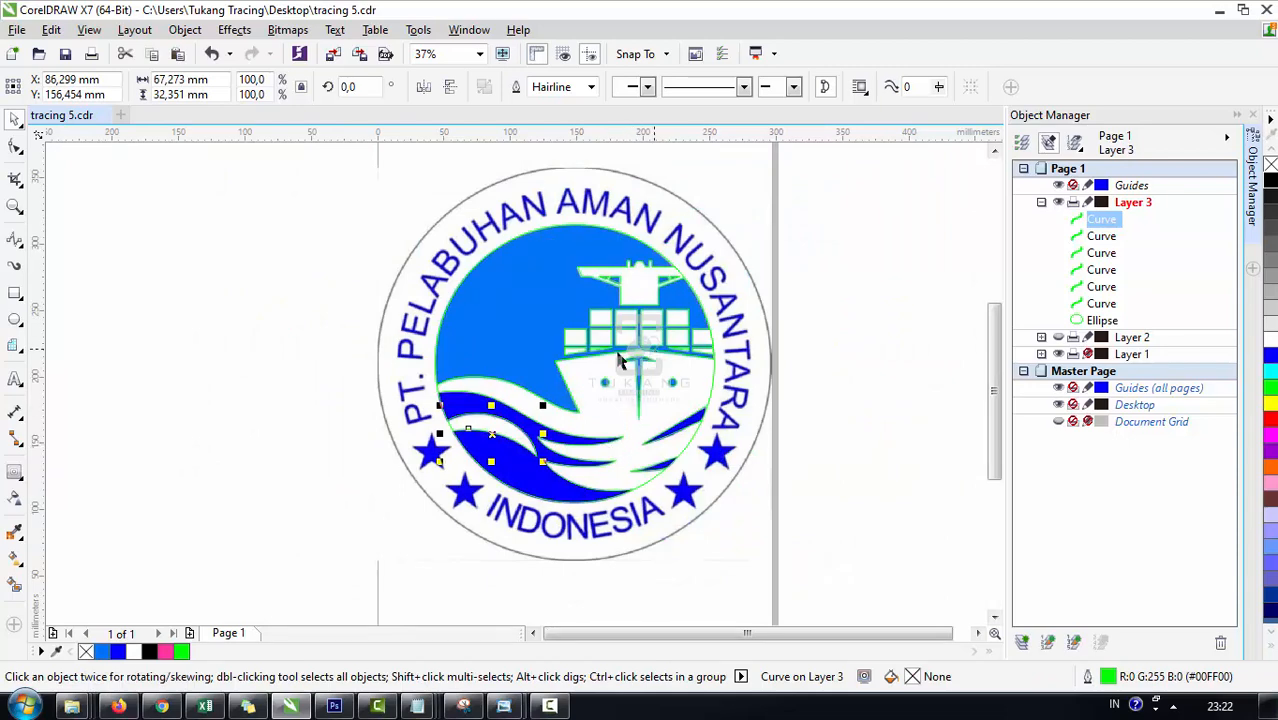
pyautogui.scroll(1, 534, 400)
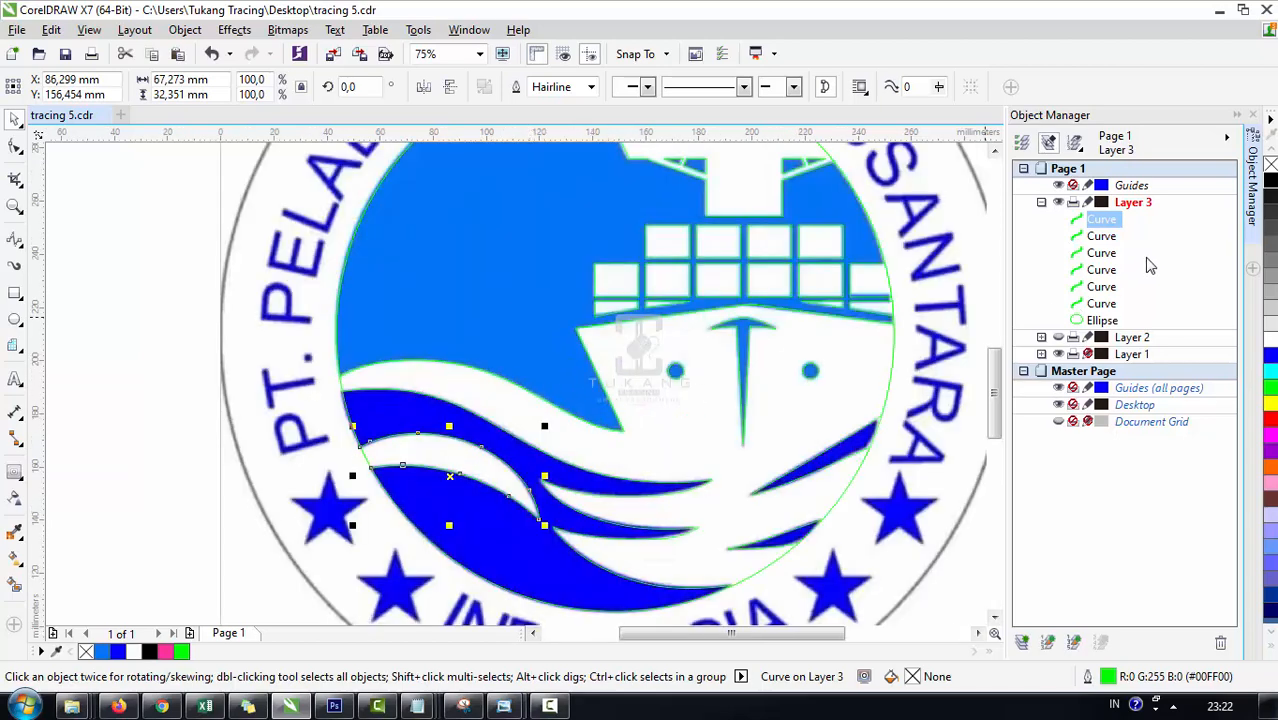
pyautogui.press('Escape')
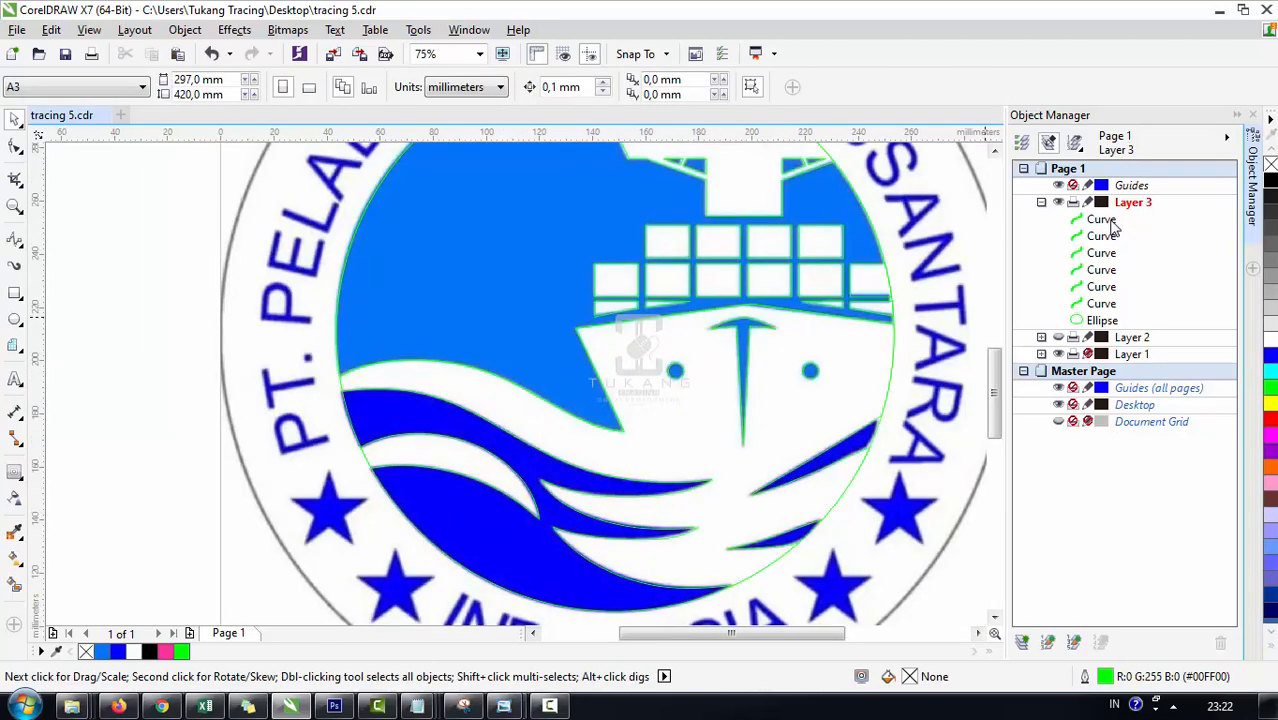
# Step: Fill the traced left wave band with white
pyautogui.click(1105, 220)
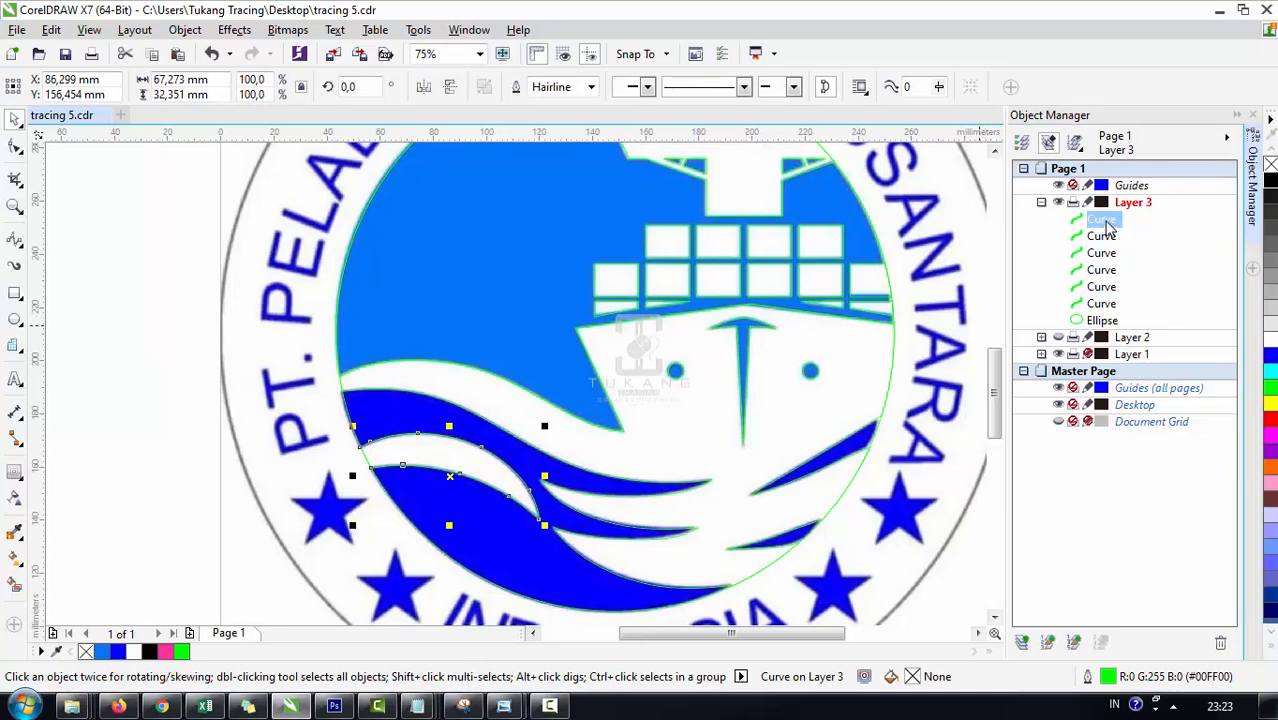
pyautogui.scroll(2, 423, 465)
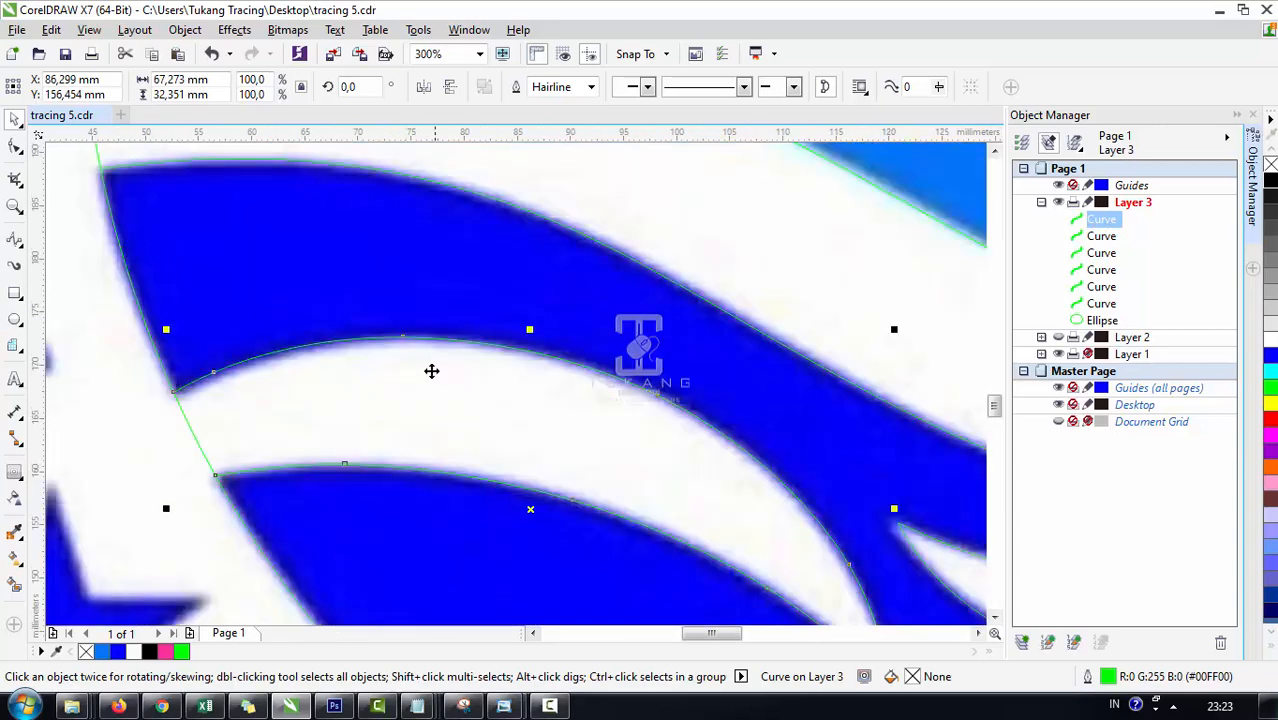
pyautogui.scroll(-2, 422, 364)
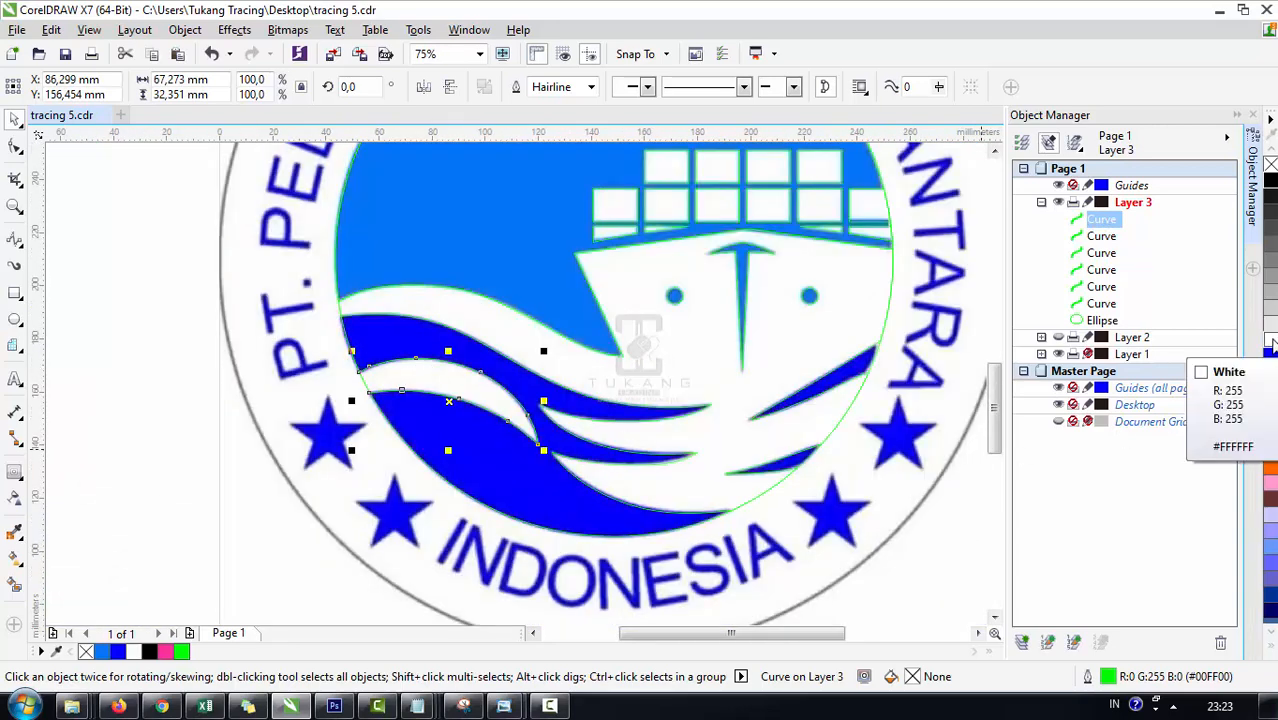
pyautogui.scroll(1, 548, 360)
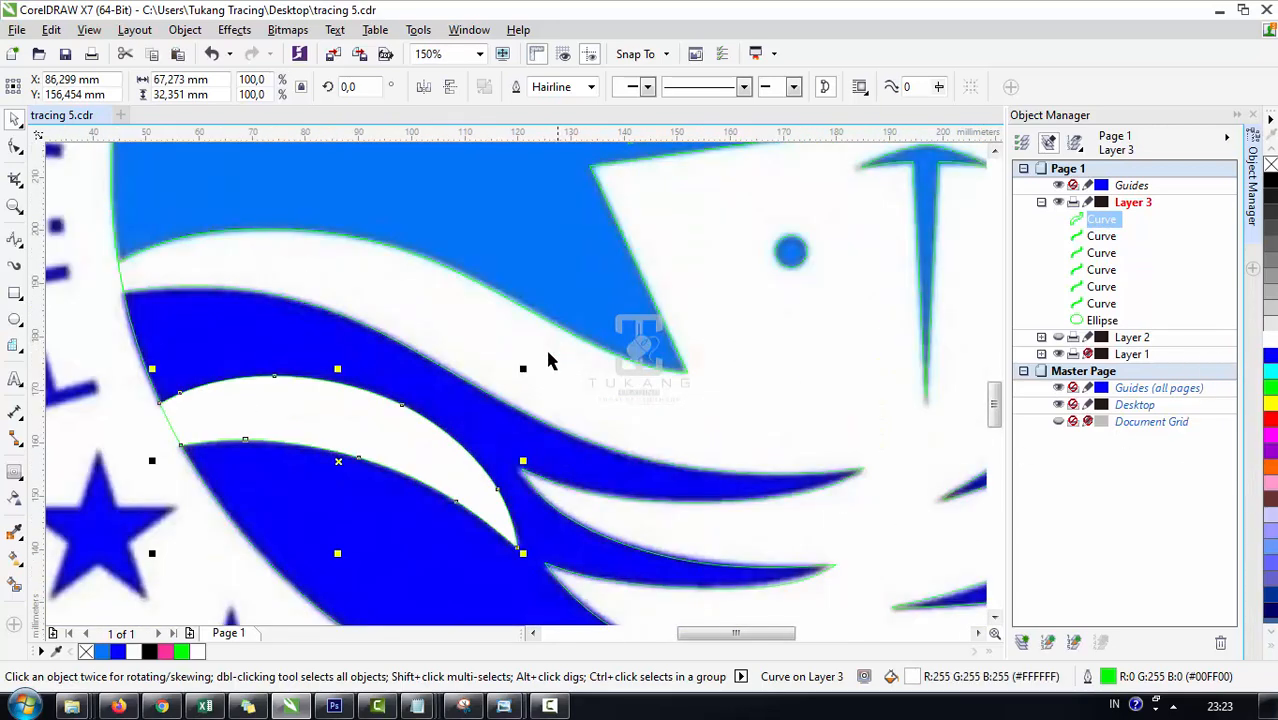
# Step: Fill the container stack shape and the ship's bridge shape with white
pyautogui.click(1083, 241)
pyautogui.scroll(-2, 547, 351)
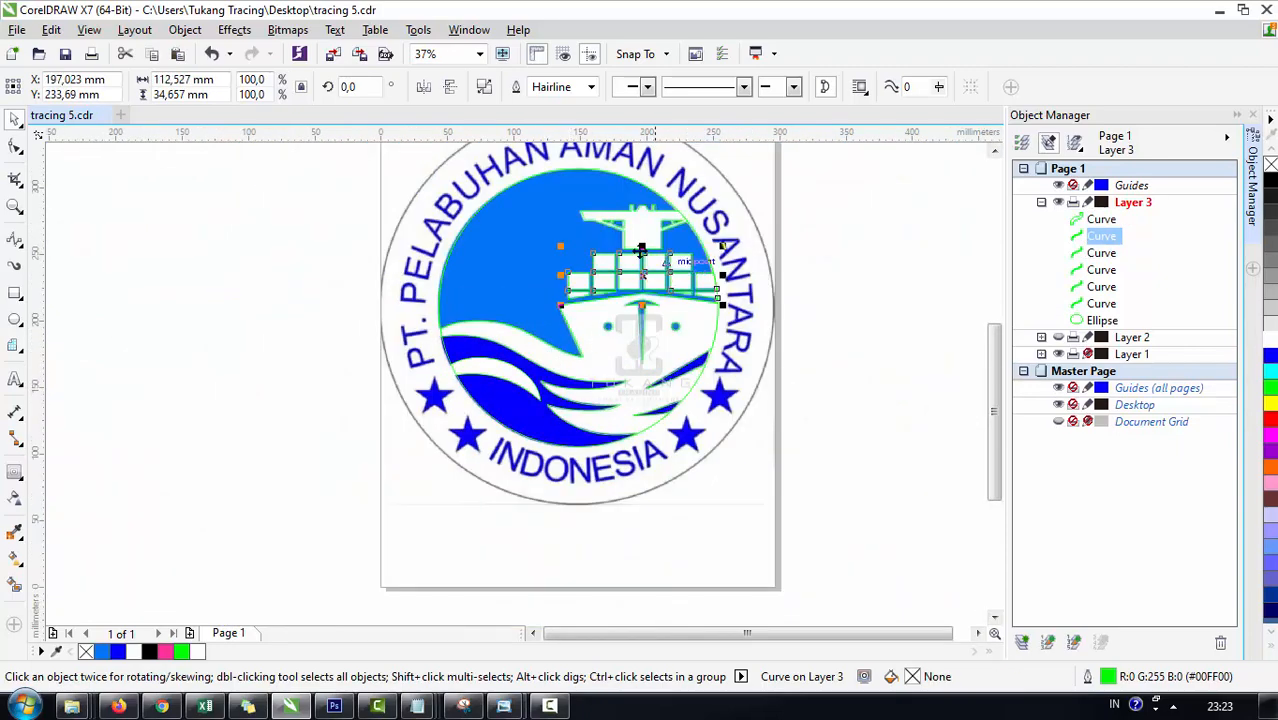
pyautogui.scroll(2, 632, 252)
pyautogui.click(202, 652)
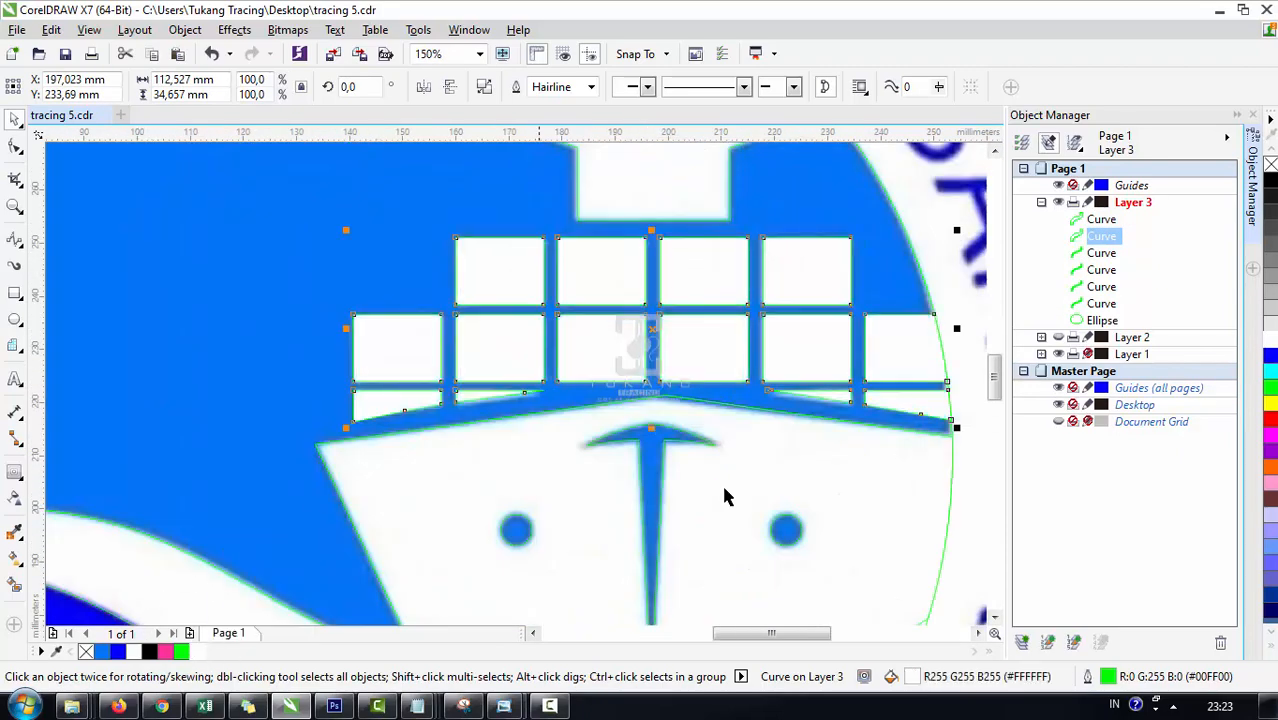
pyautogui.click(1090, 255)
pyautogui.scroll(-1, 680, 368)
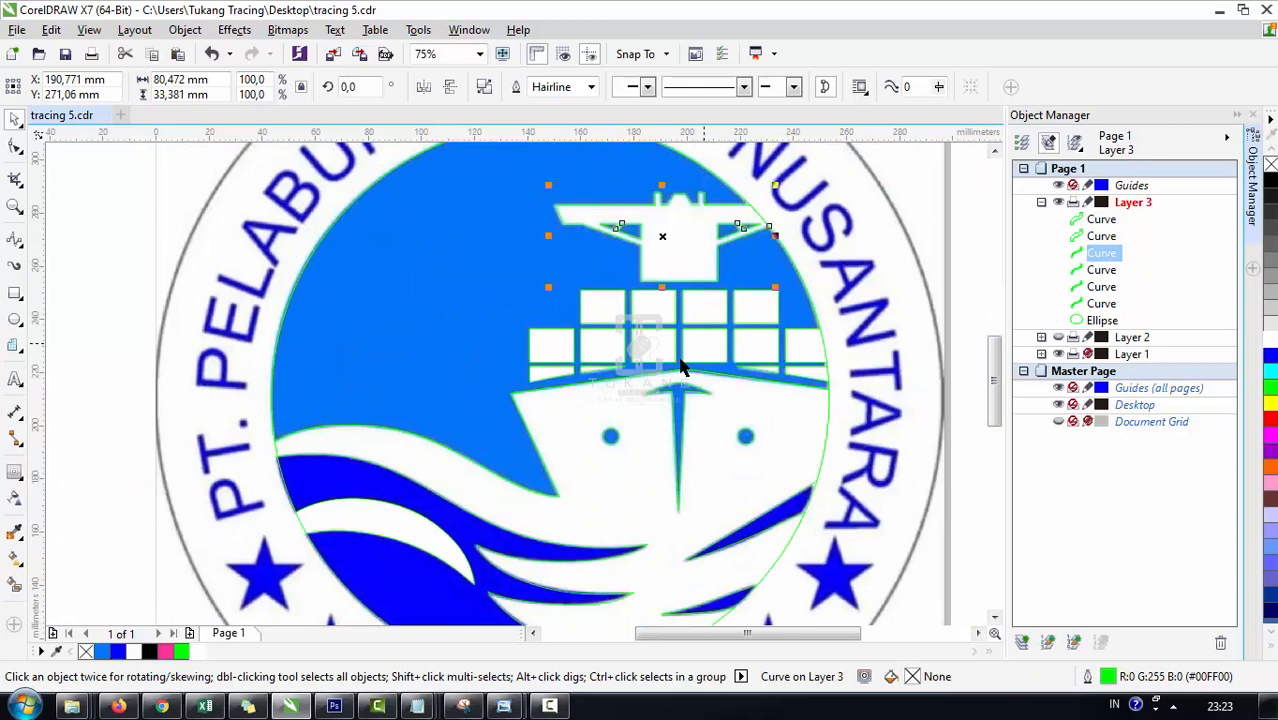
pyautogui.click(212, 655)
# Step: Fill the sky shape and the shape containing the bow emblem and two portholes with the logo's light blue
pyautogui.click(1101, 270)
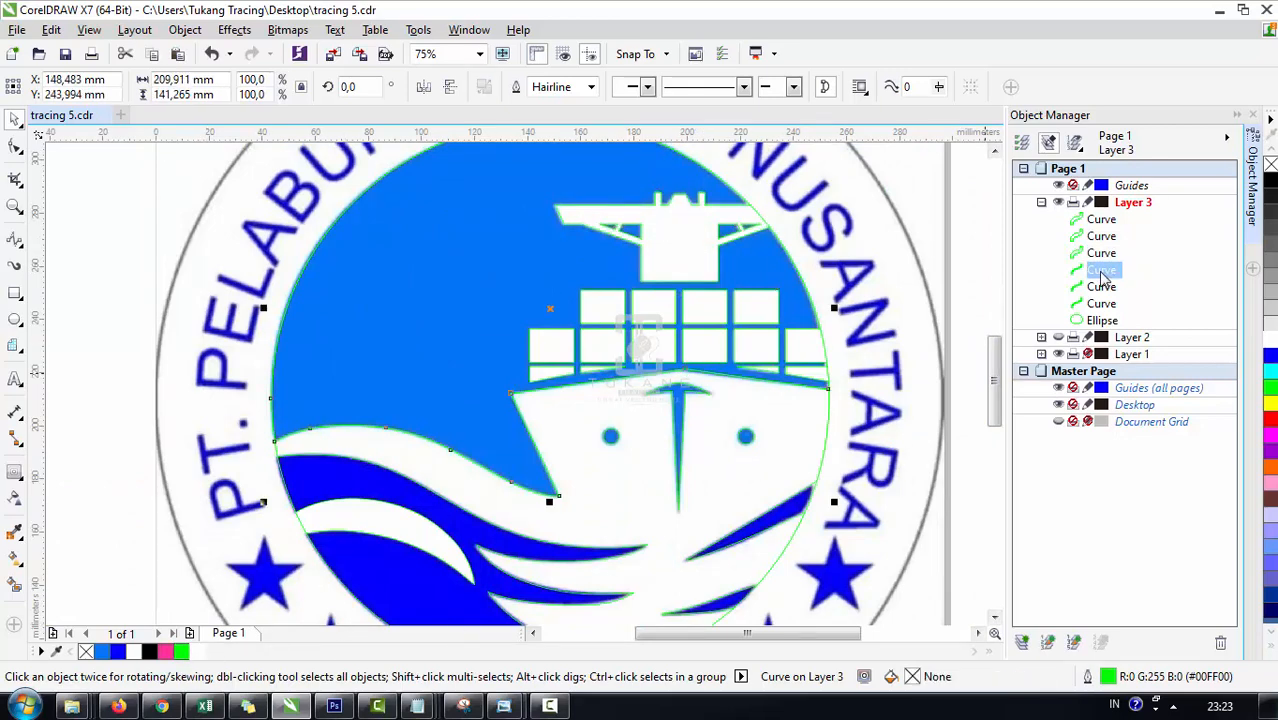
pyautogui.scroll(-1, 679, 317)
pyautogui.scroll(1, 657, 408)
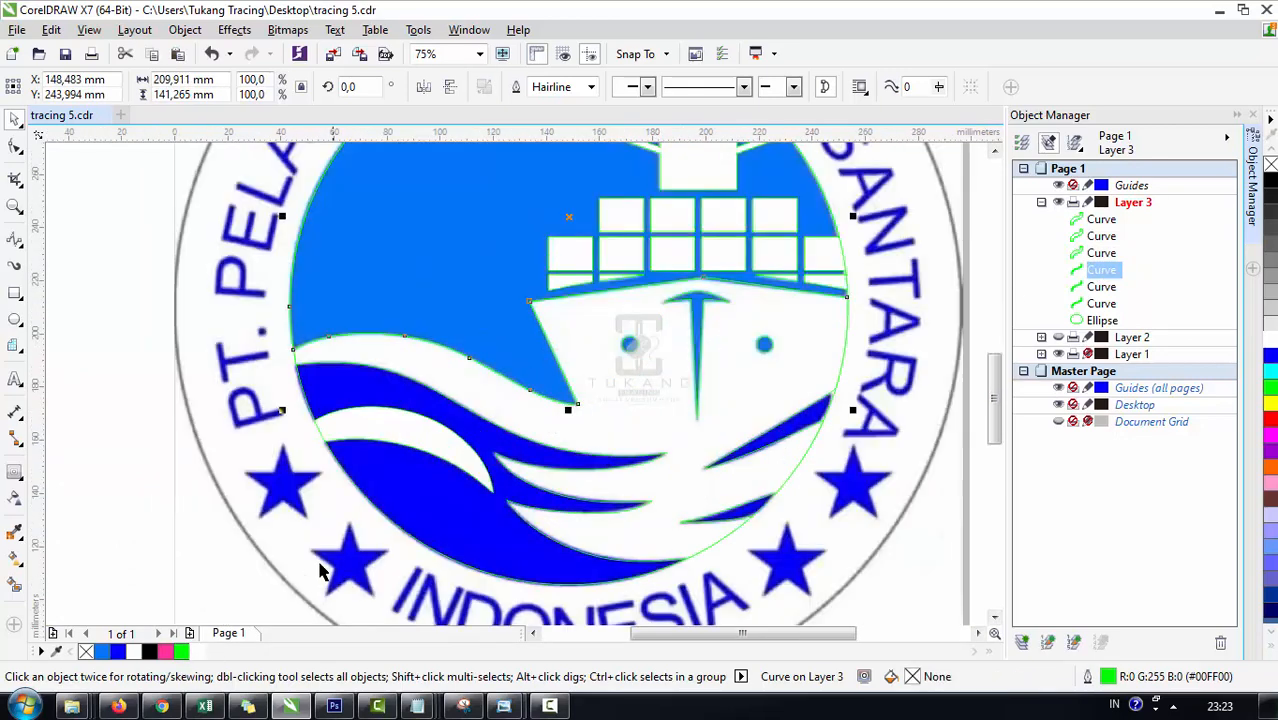
pyautogui.click(200, 652)
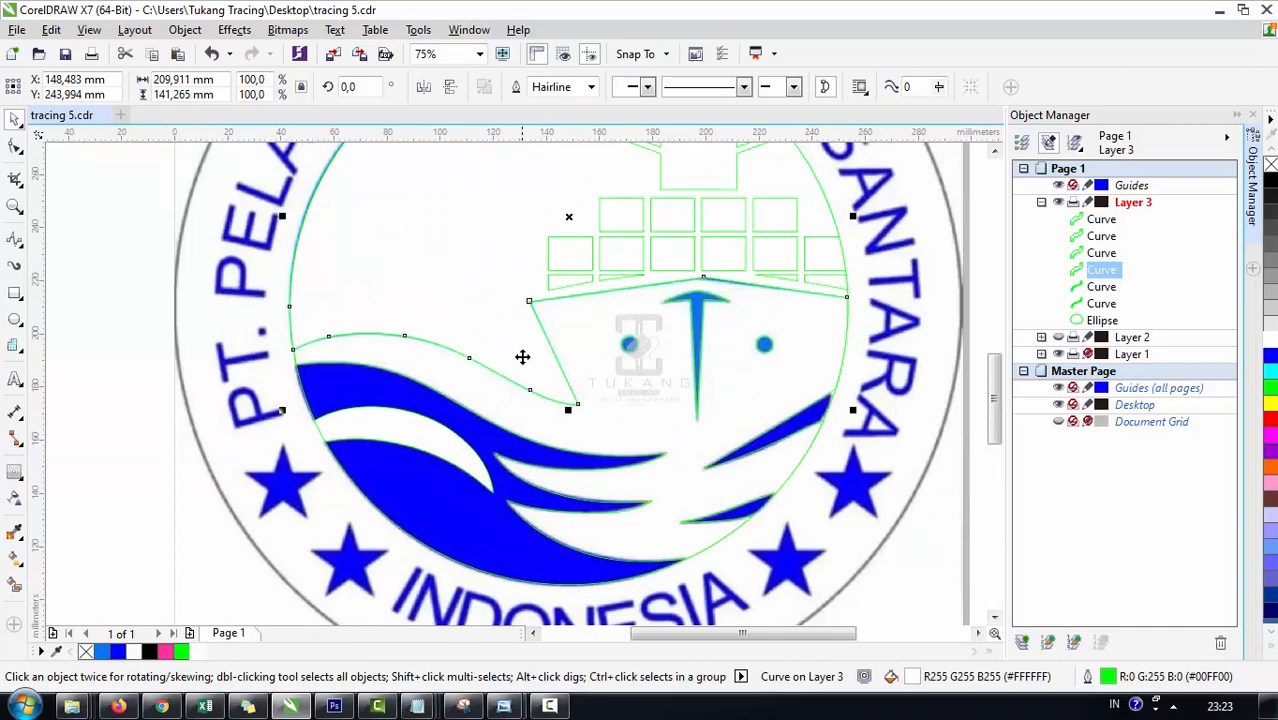
pyautogui.hotkey('ctrl', 'z')
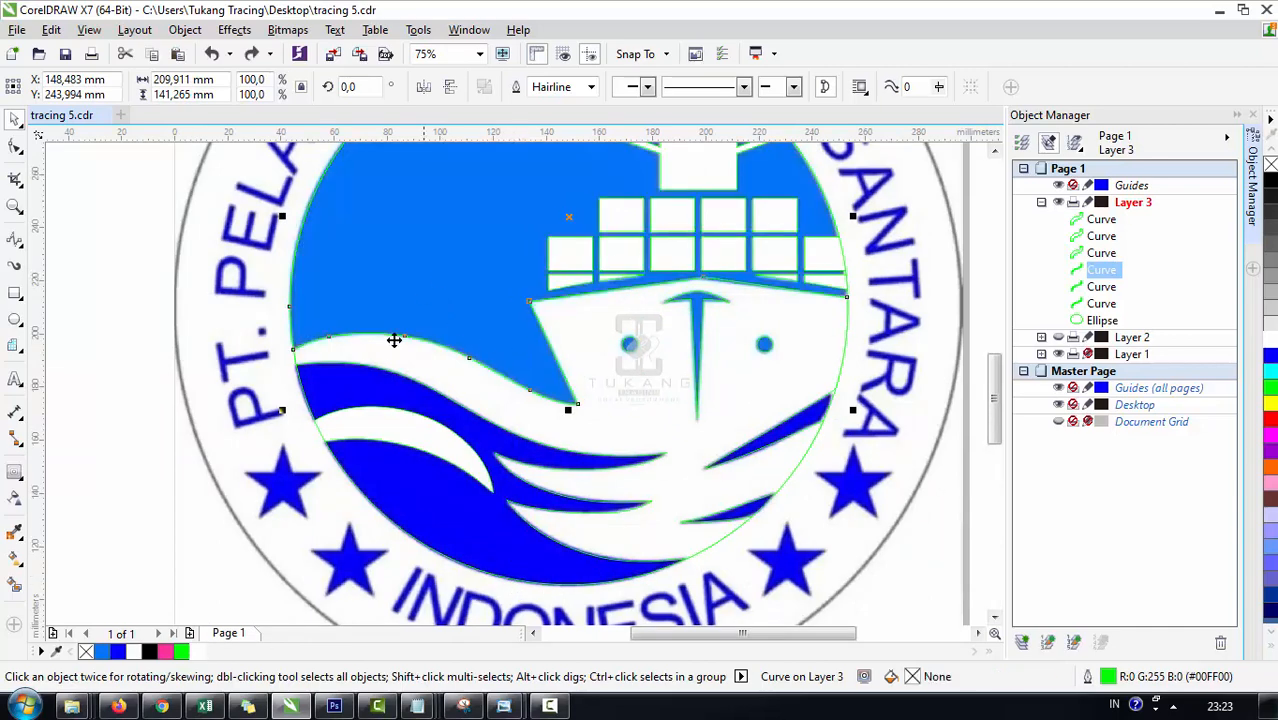
pyautogui.click(103, 652)
pyautogui.click(1090, 288)
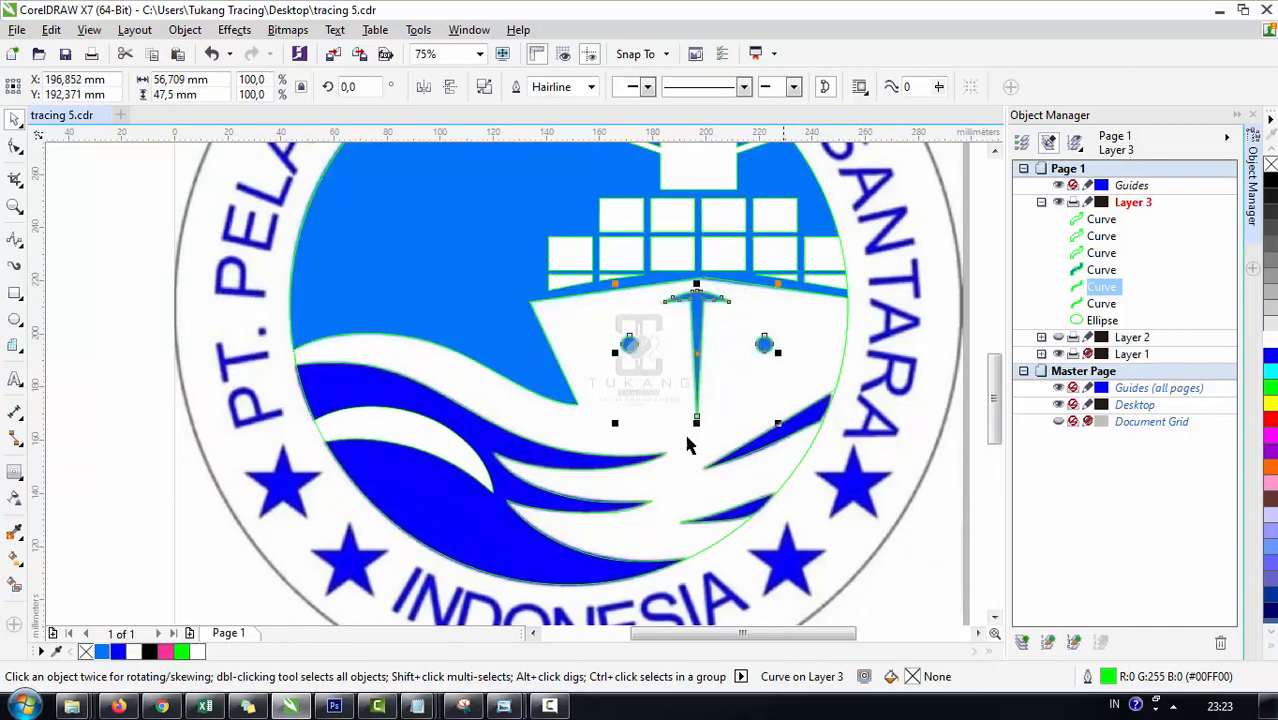
# Step: Fill the hull and white water shape with white and the inner circle behind it with the logo's dark blue (#0300FF)
pyautogui.click(1092, 303)
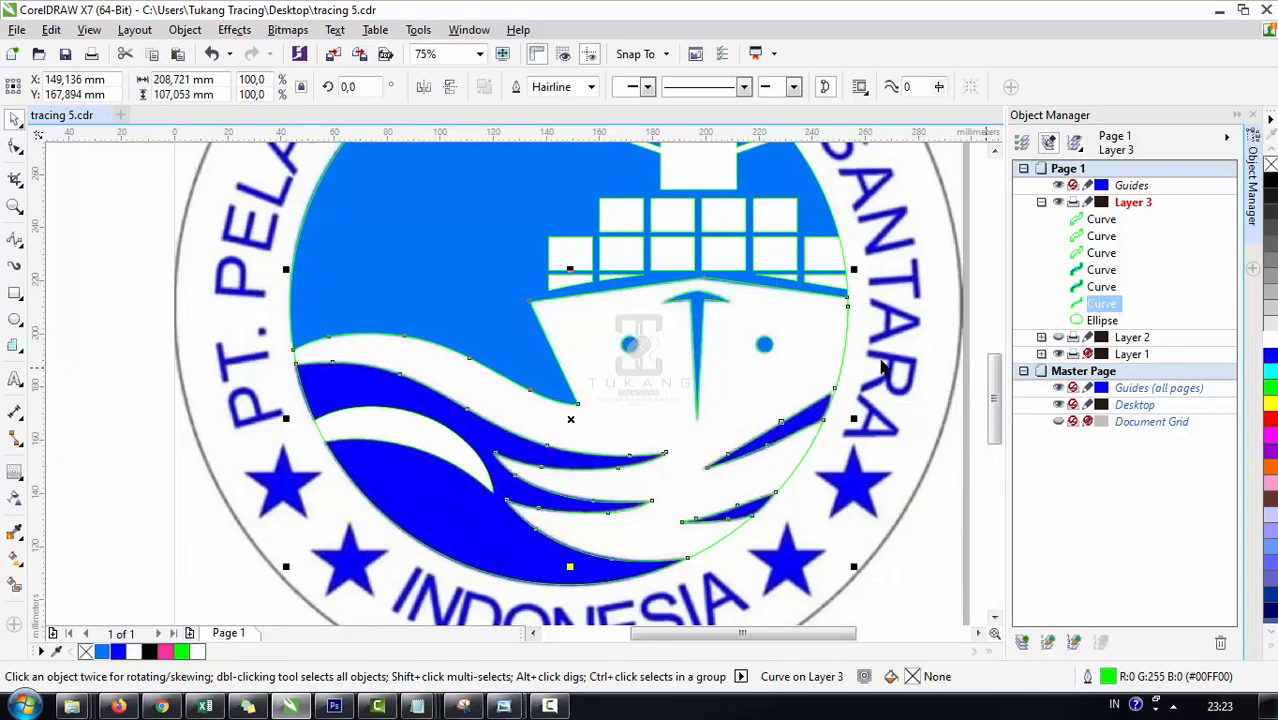
pyautogui.click(200, 651)
pyautogui.click(1098, 320)
pyautogui.scroll(-2, 522, 452)
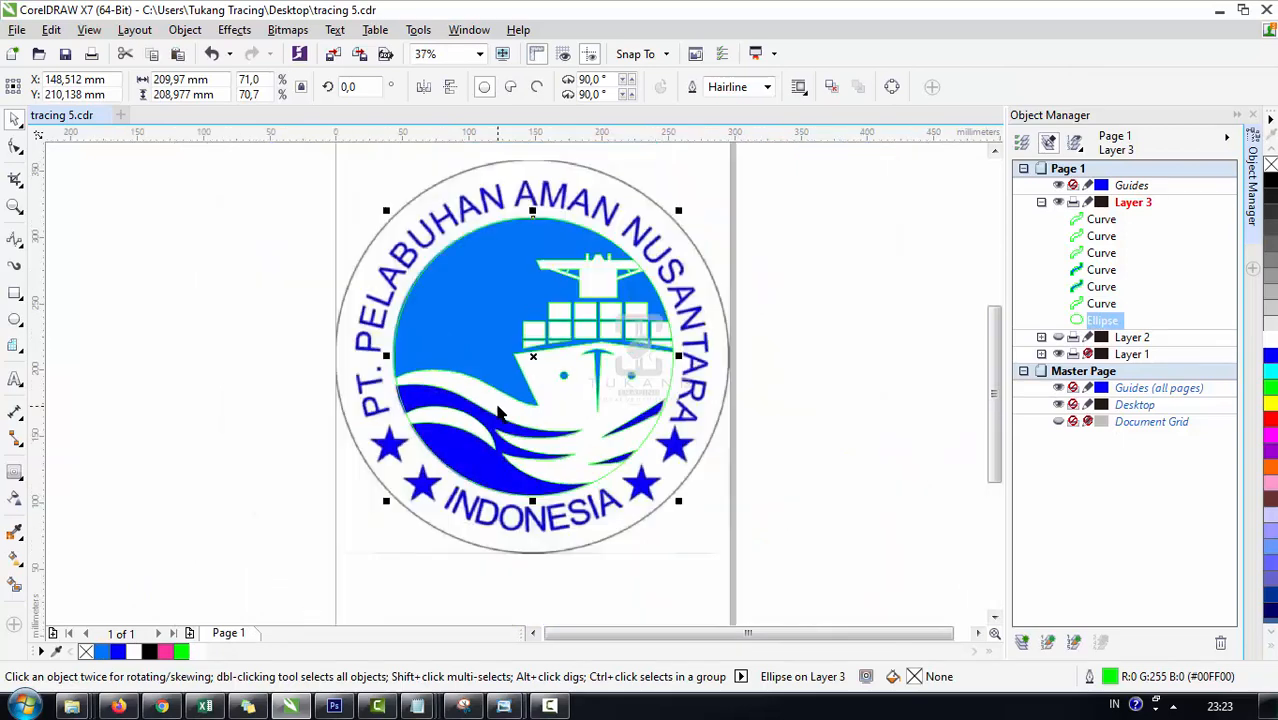
pyautogui.scroll(2, 522, 452)
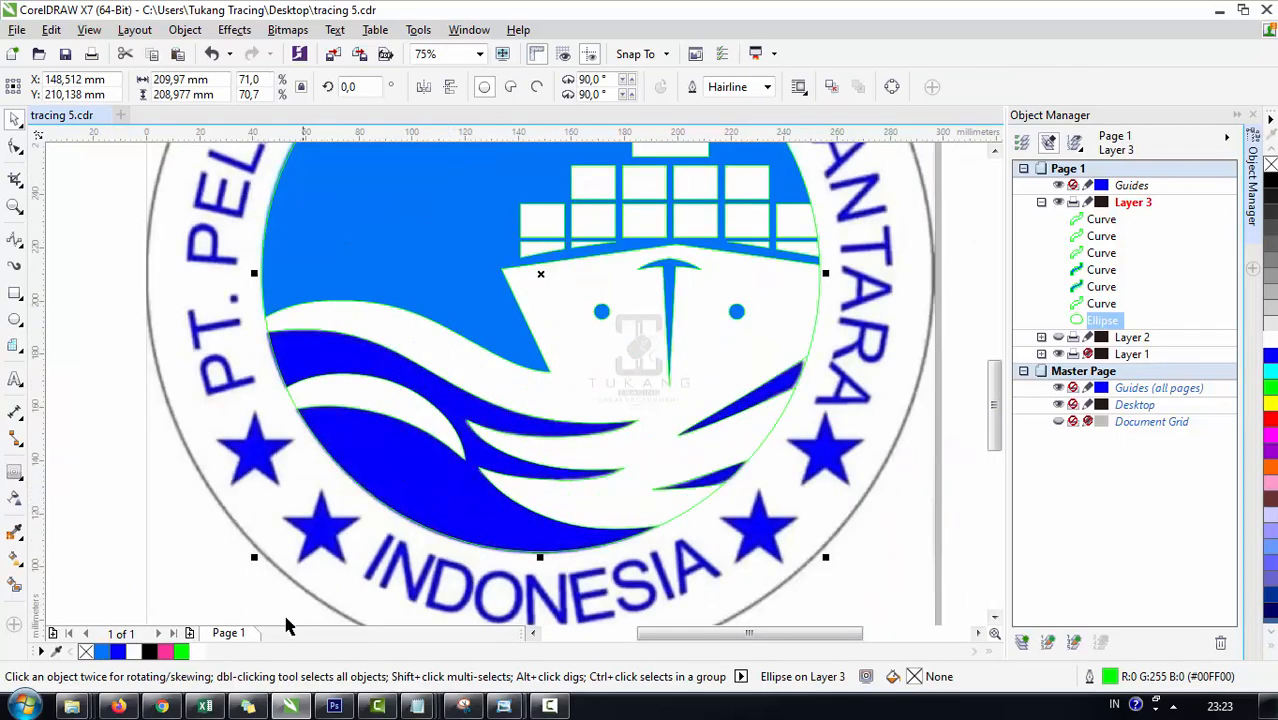
pyautogui.click(117, 651)
pyautogui.scroll(-2, 742, 490)
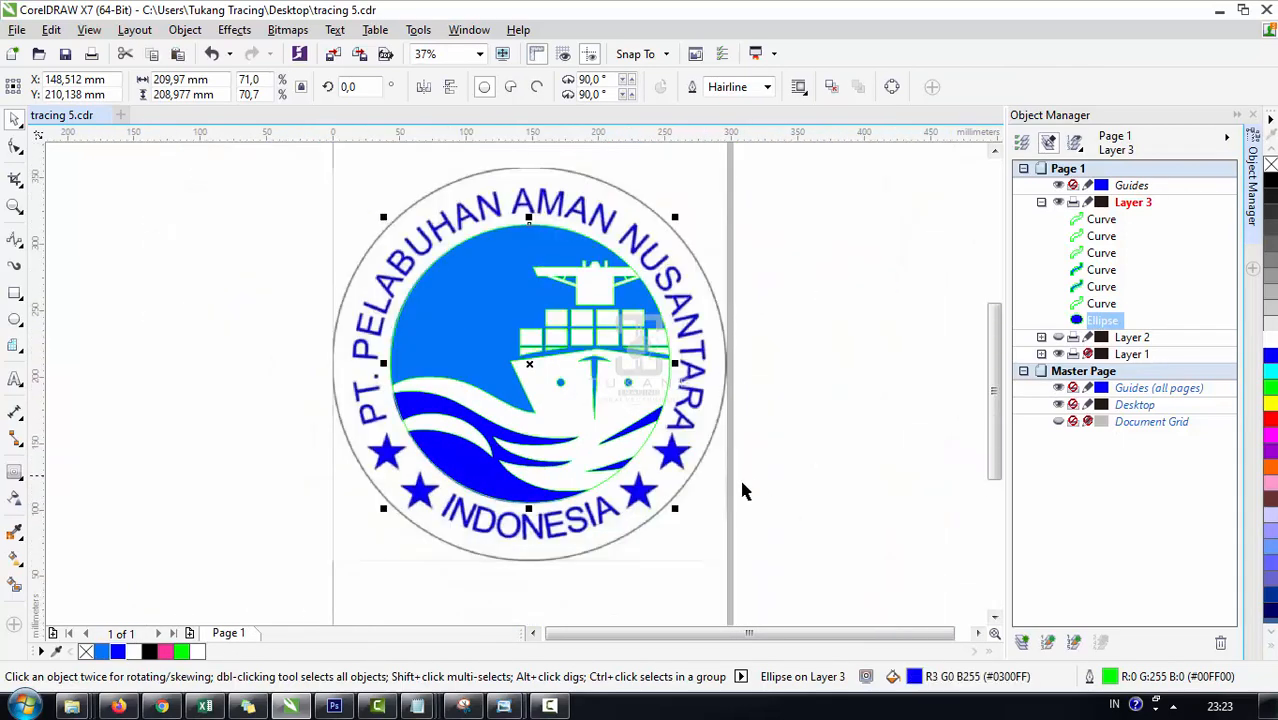
pyautogui.click(742, 490)
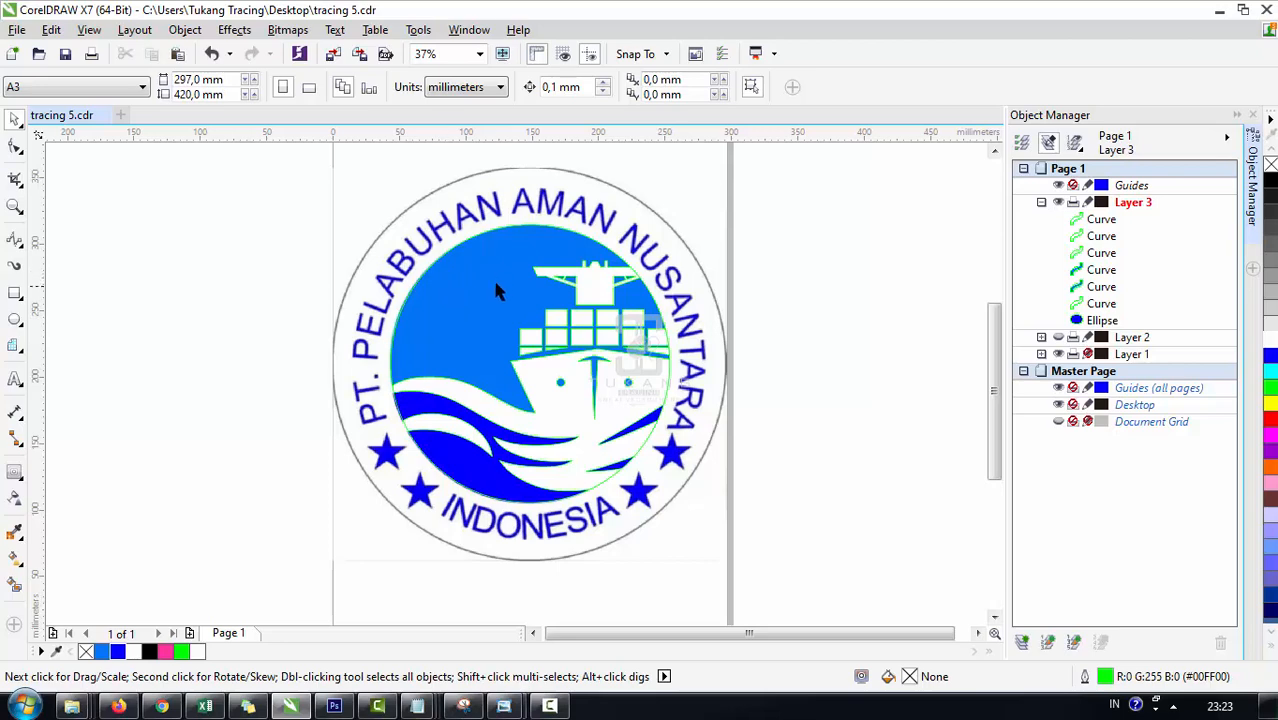
# Step: Copy the dark blue inner circle, then add a new layer and hide Layer 3
pyautogui.click(478, 476)
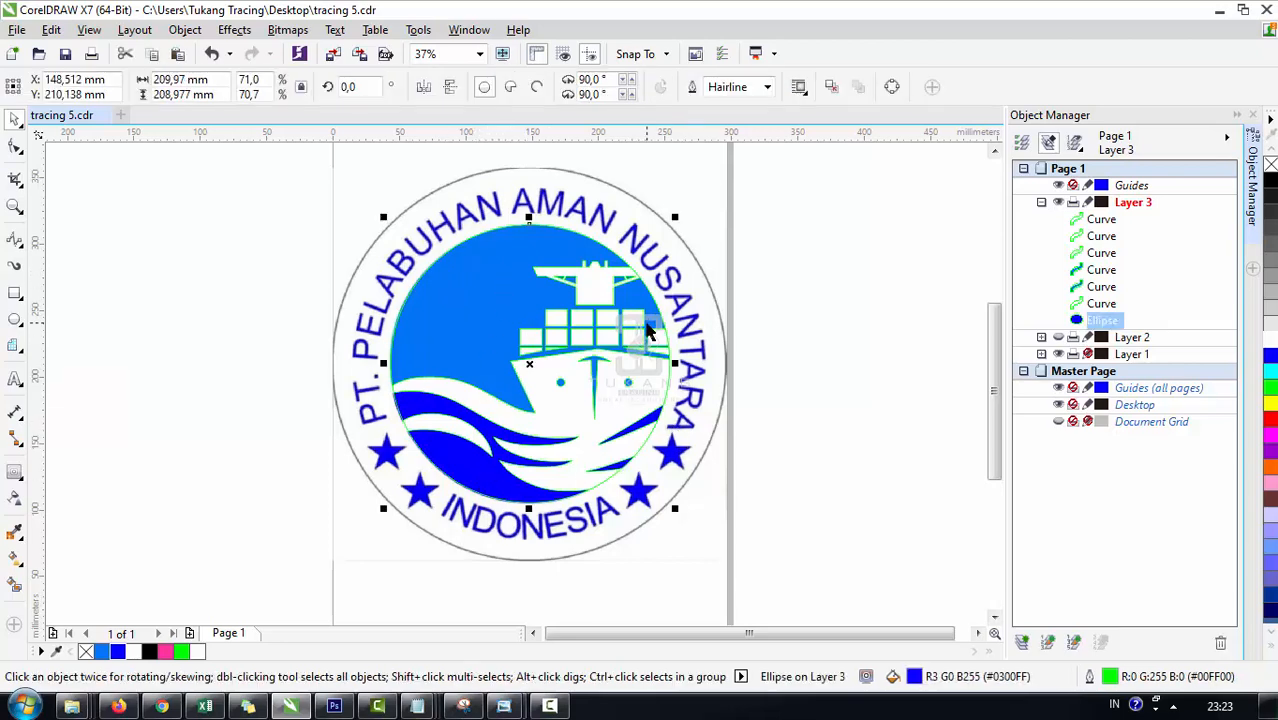
pyautogui.click(1021, 642)
pyautogui.click(1041, 219)
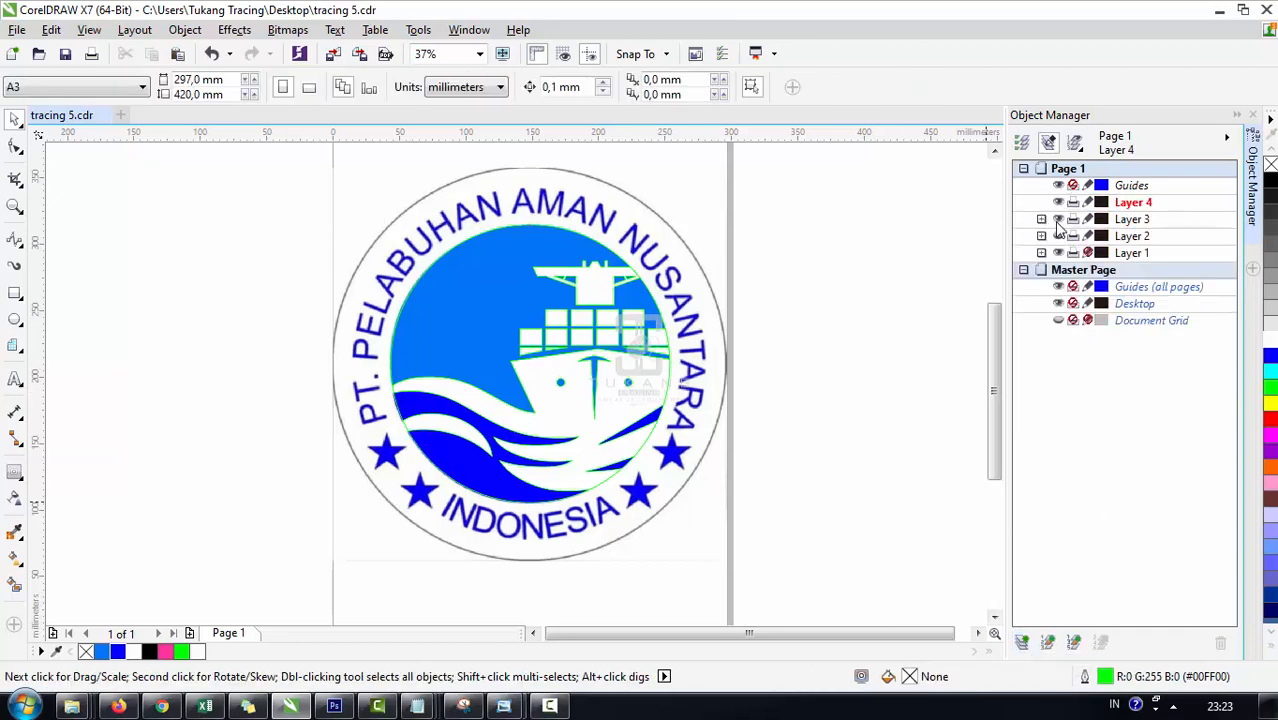
pyautogui.click(1058, 219)
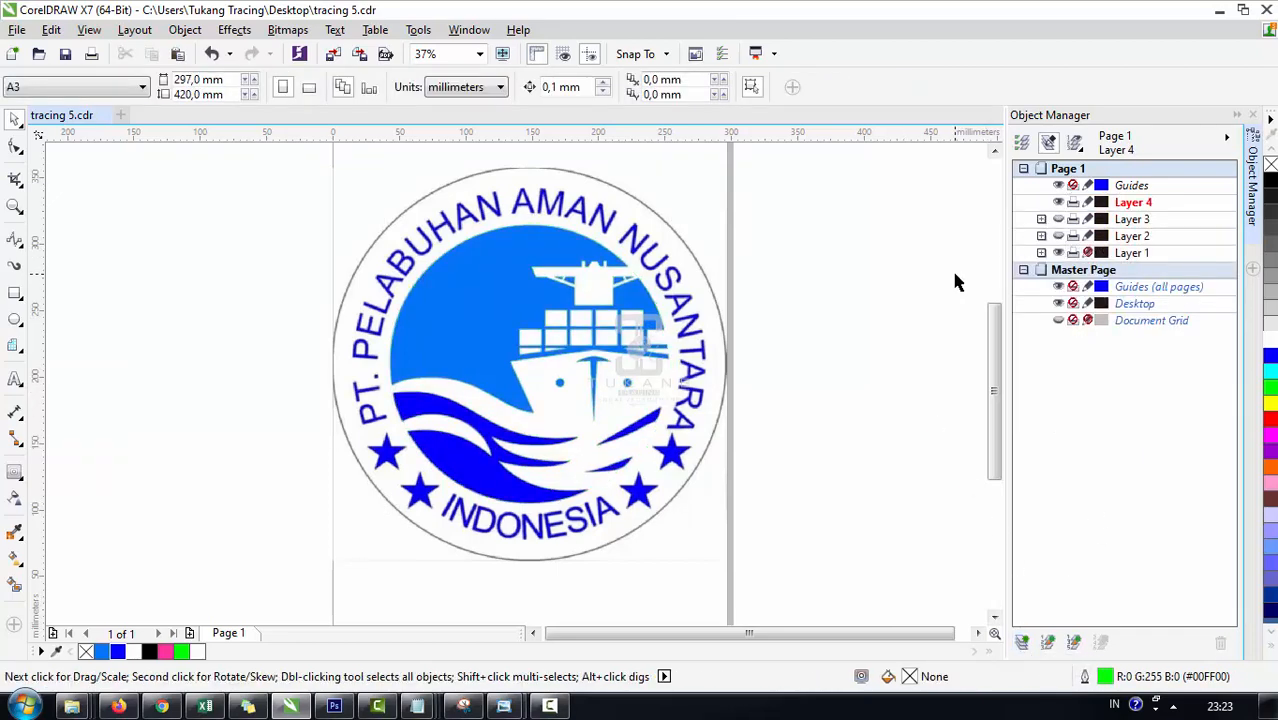
# Step: Paste the circle onto Layer 4 without fill and enlarge it about its centre to about 227.6 by 226.5 mm, meeting the lettering's inner edge
pyautogui.hotkey('ctrl', 'v')
pyautogui.click(85, 651)
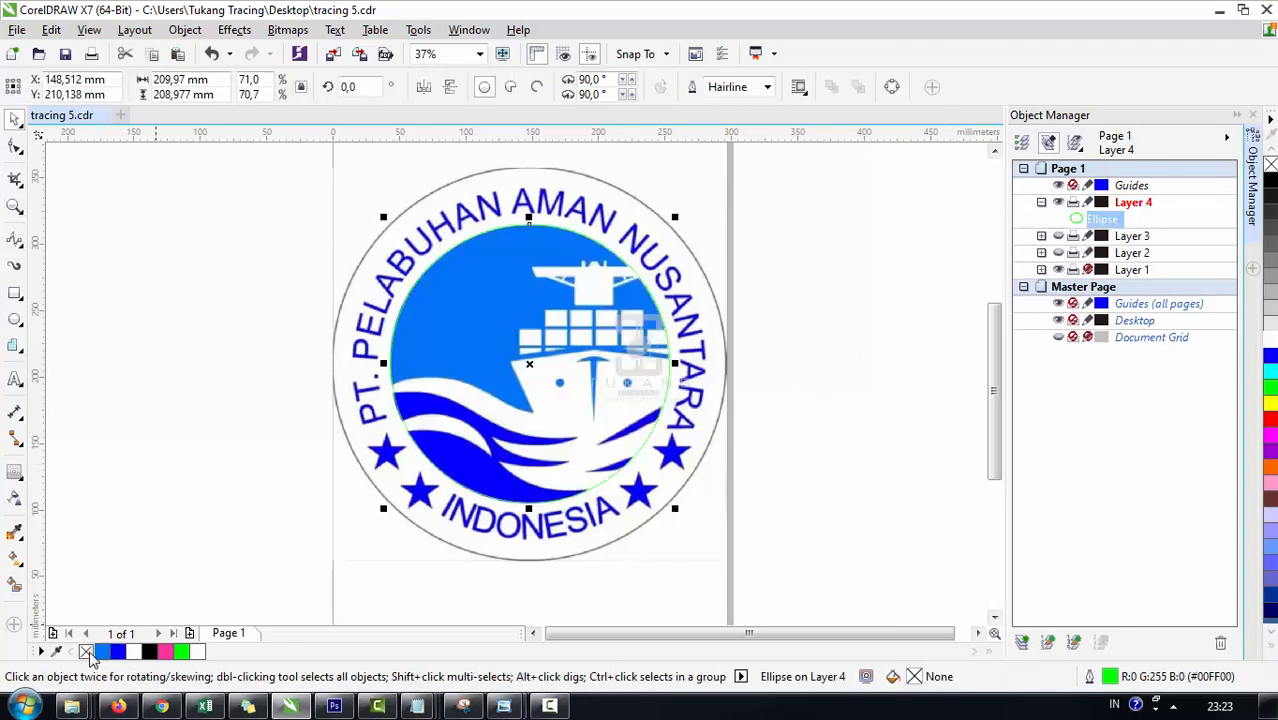
pyautogui.scroll(2, 665, 222)
pyautogui.moveTo(700, 212); pyautogui.dragTo(727, 189)
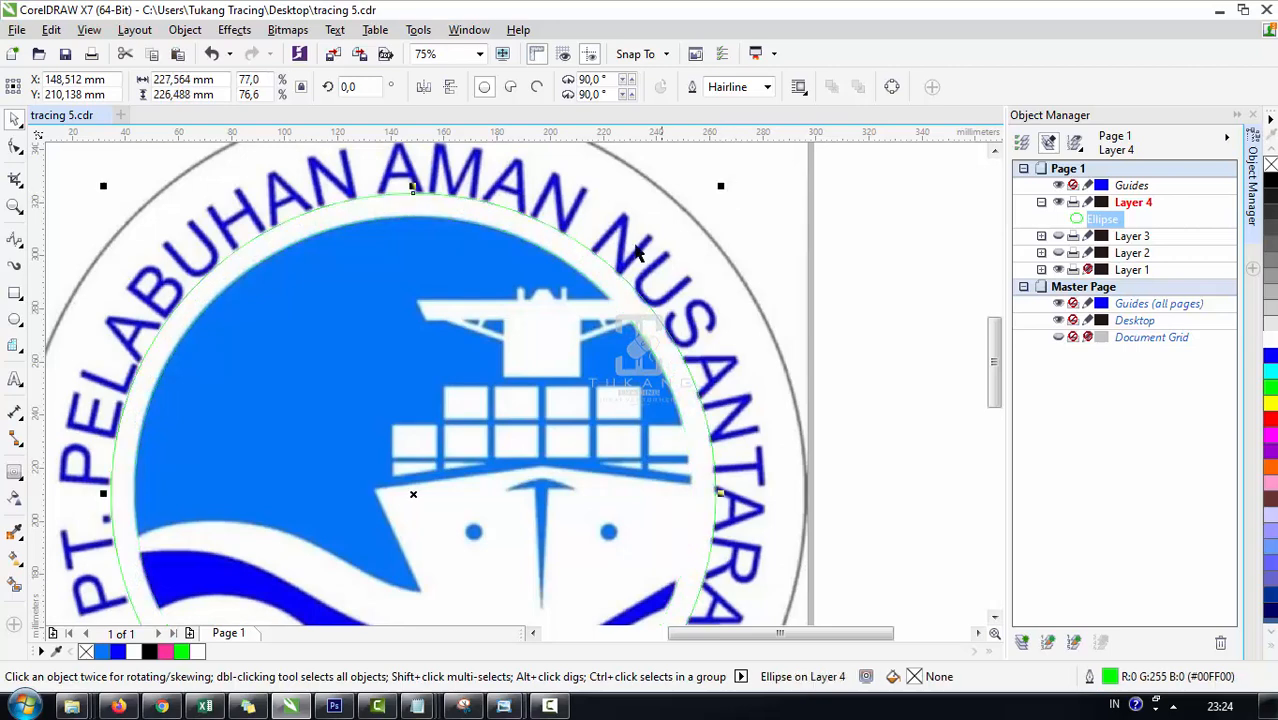
pyautogui.scroll(-2, 801, 428)
pyautogui.click(801, 426)
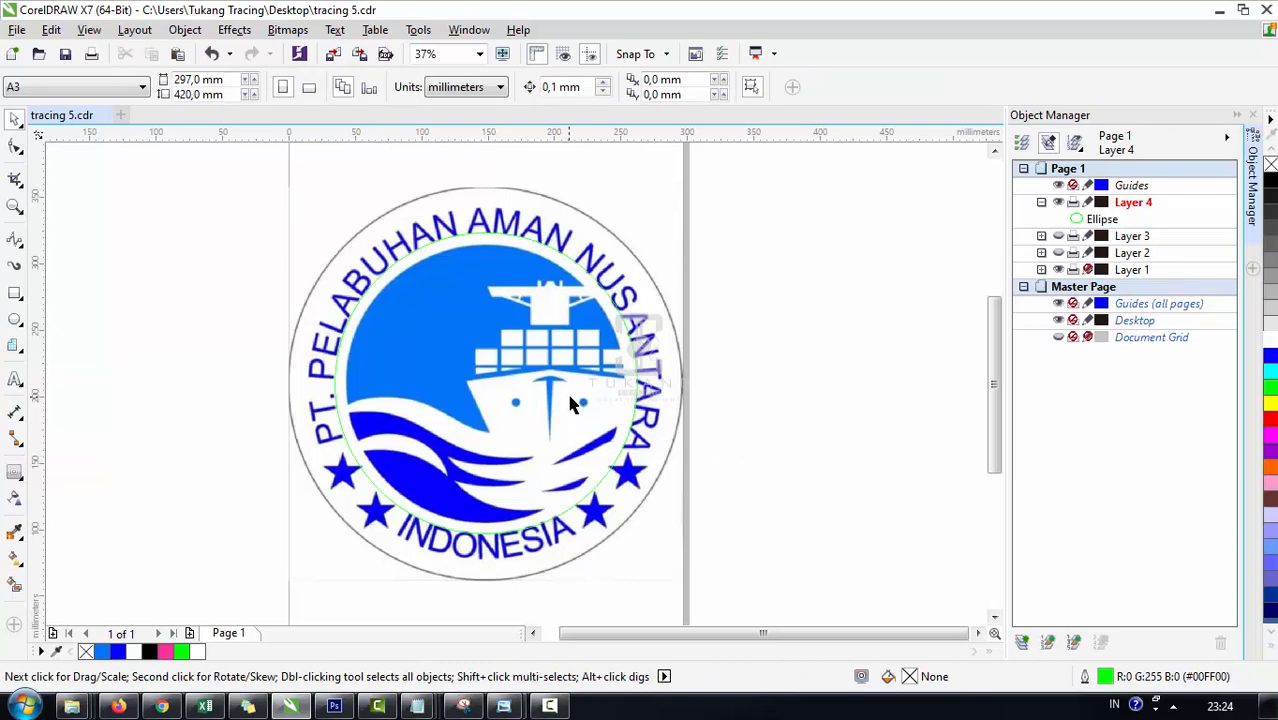
# Step: Add the artistic text "PT. PELABUHAN AMAN NUSANTARA" in Arial 24 pt above the logo on Layer 4
pyautogui.click(13, 382)
pyautogui.click(405, 261)
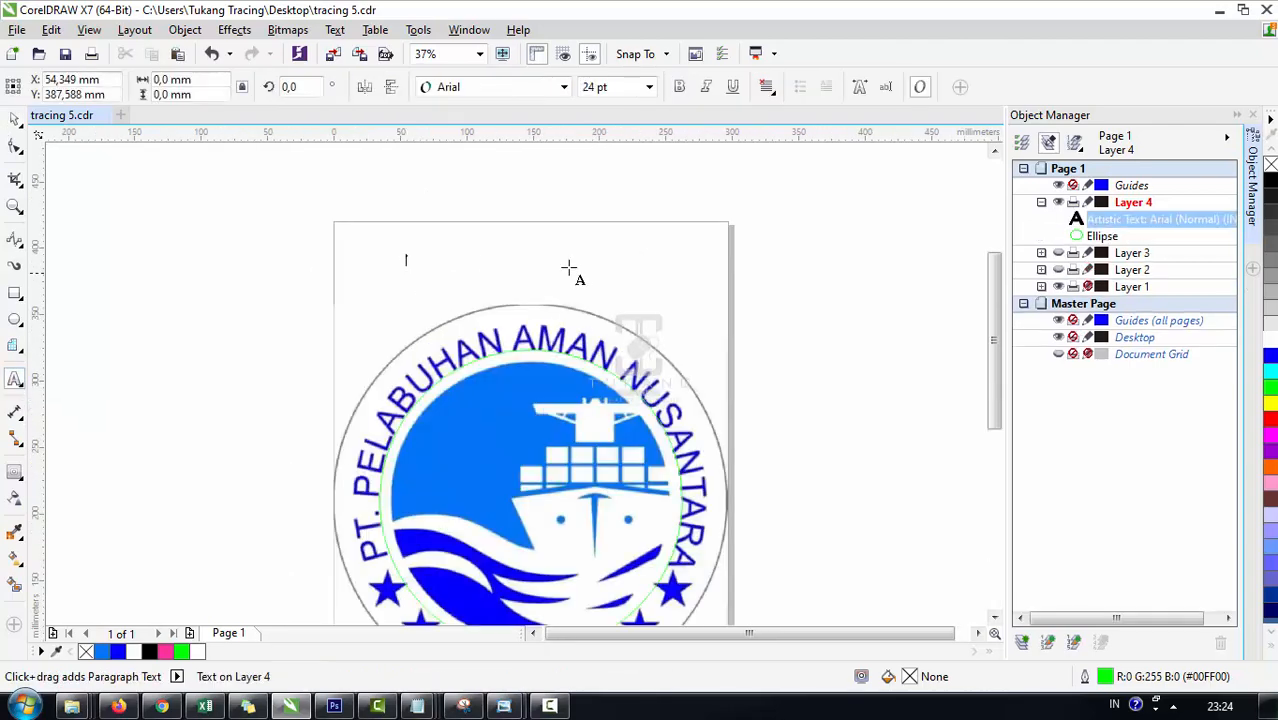
pyautogui.write('PT. PELABUHAN AMAN NUSANTARA')
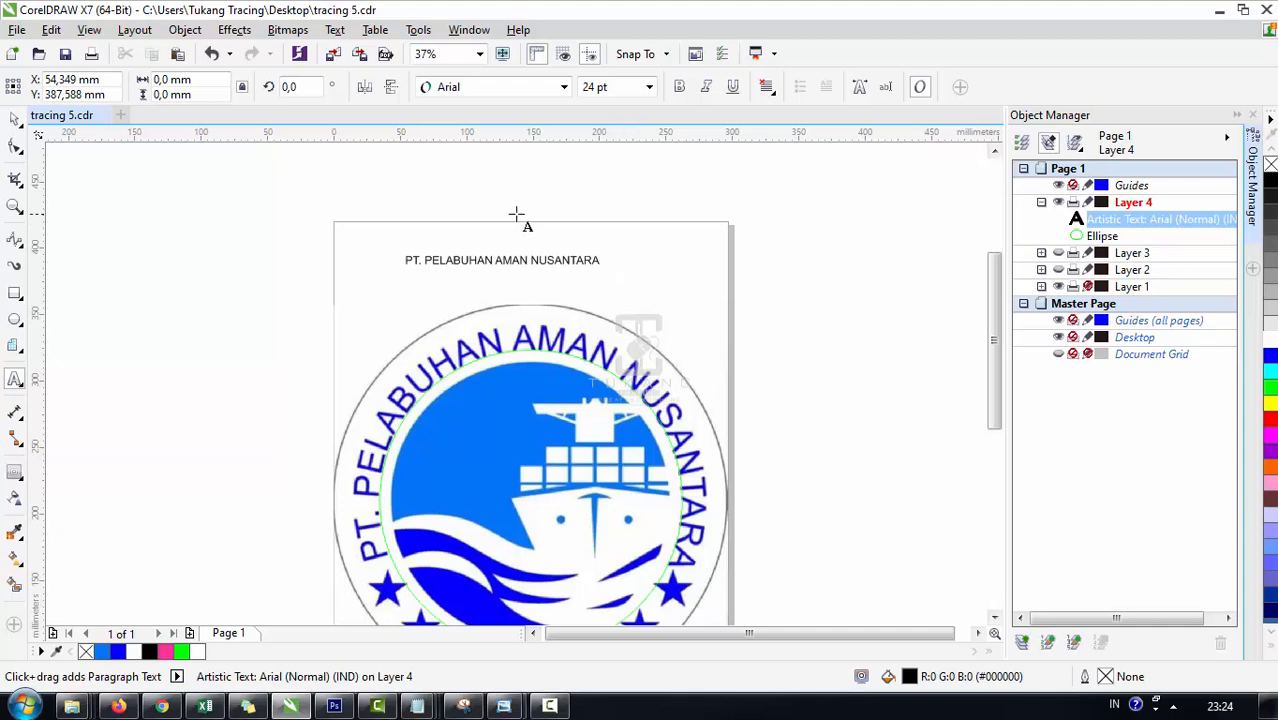
pyautogui.press('Escape')
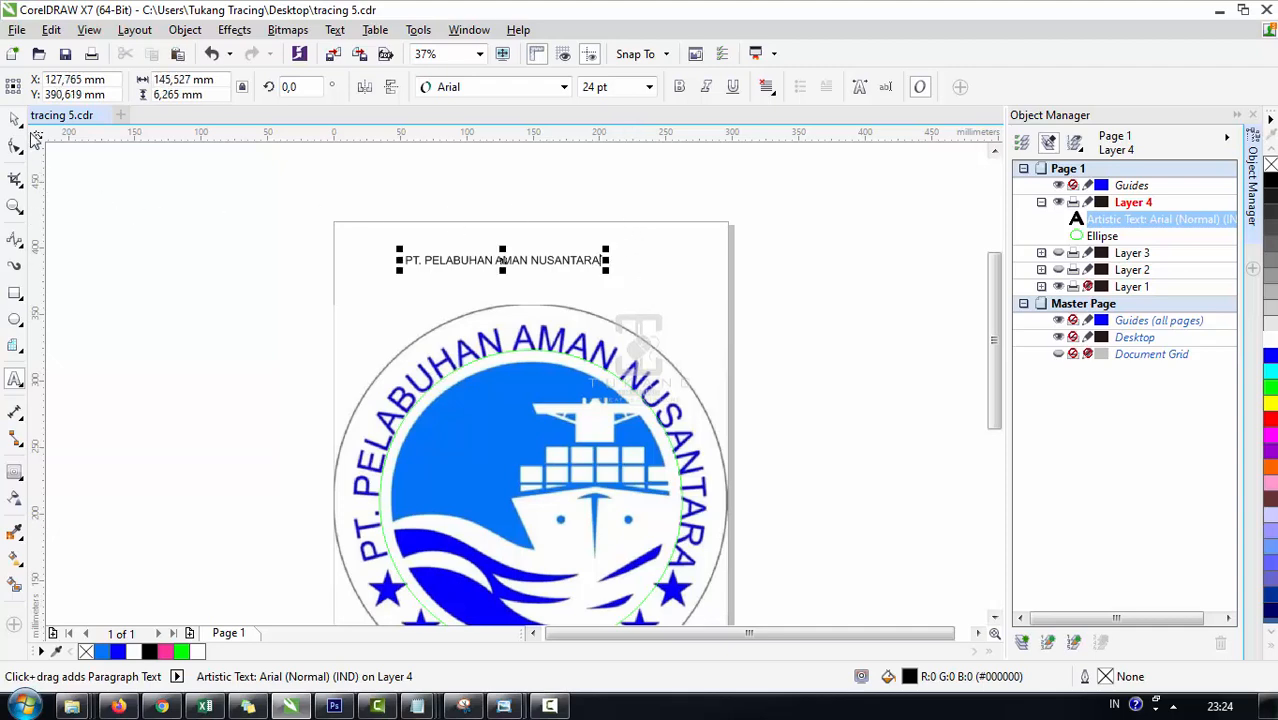
pyautogui.click(15, 118)
# Step: Enlarge the "PT. PELABUHAN AMAN NUSANTARA" text proportionally to about 37 pt, roughly 224 mm wide
pyautogui.scroll(2, 483, 368)
pyautogui.scroll(2, 483, 368)
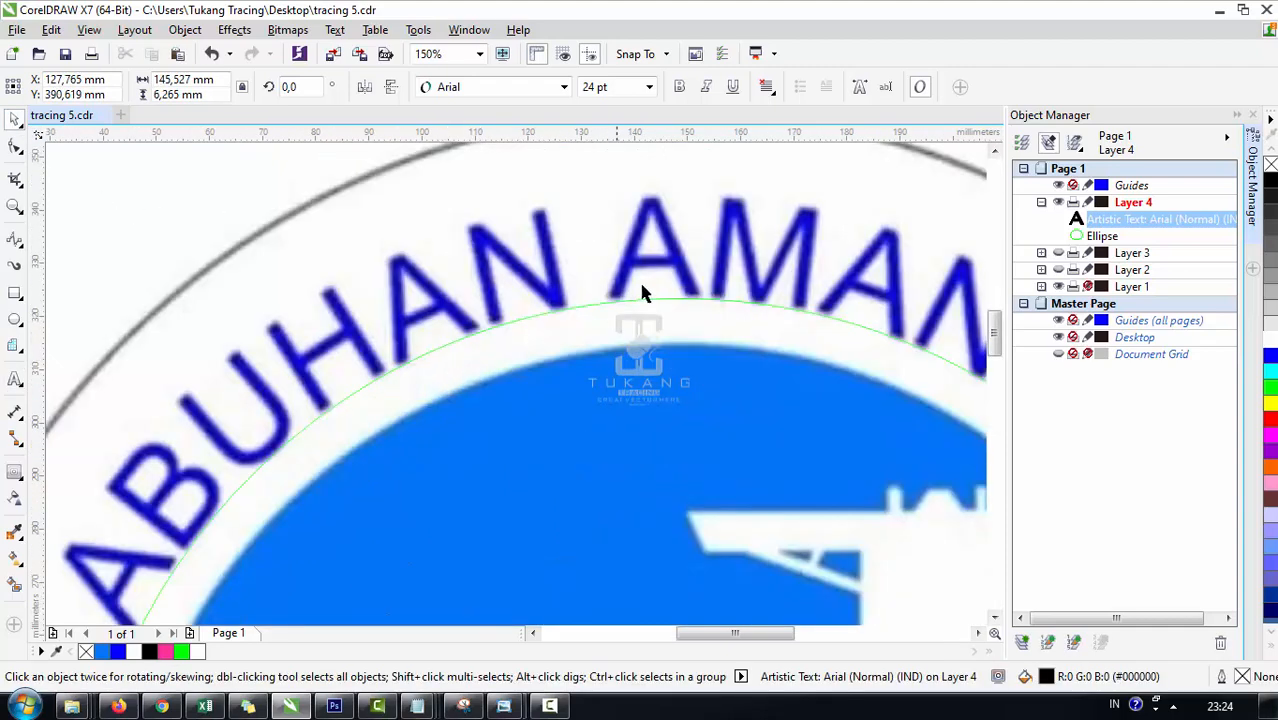
pyautogui.scroll(-2, 540, 290)
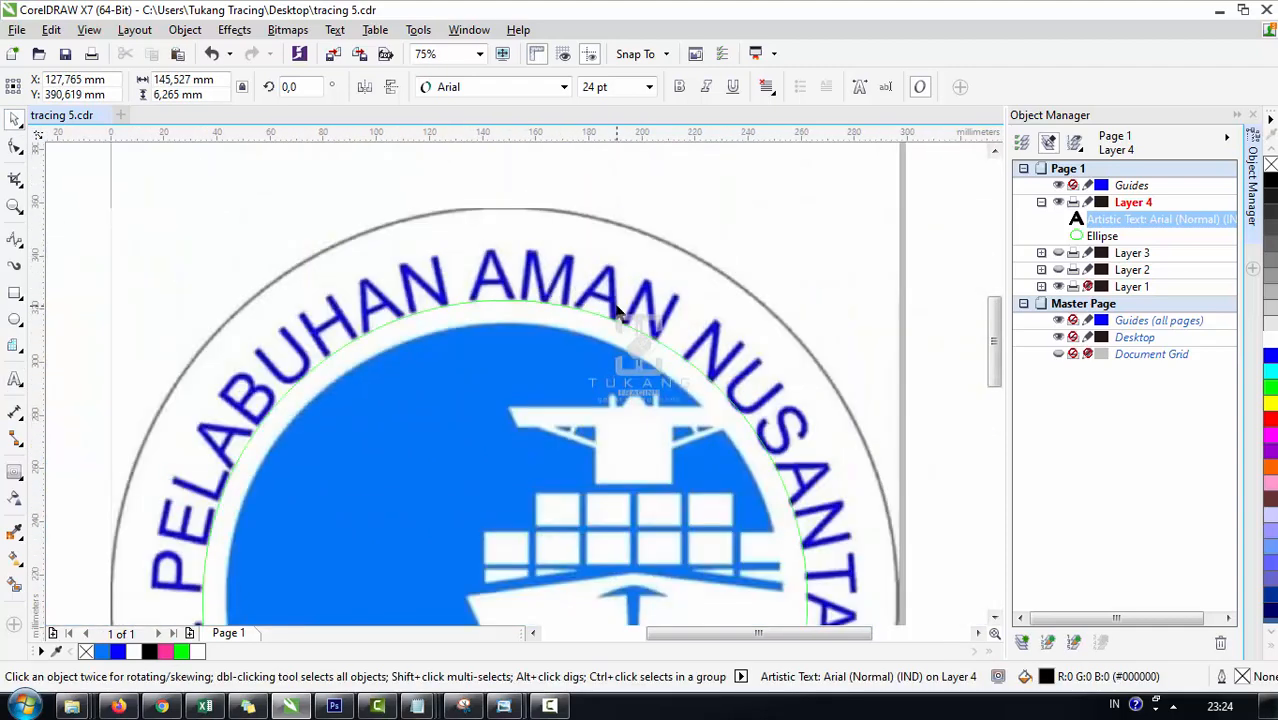
pyautogui.scroll(-2, 620, 290)
pyautogui.scroll(4, 630, 250)
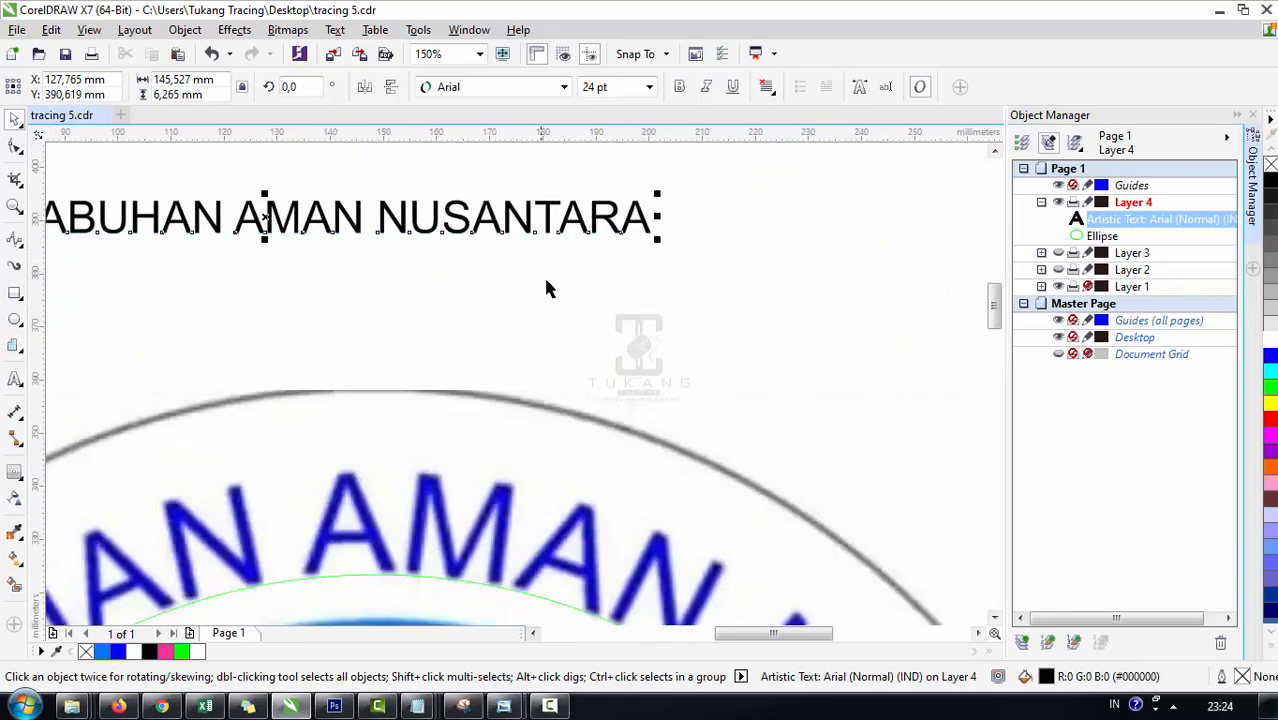
pyautogui.scroll(-1, 547, 289)
pyautogui.scroll(-1, 522, 274)
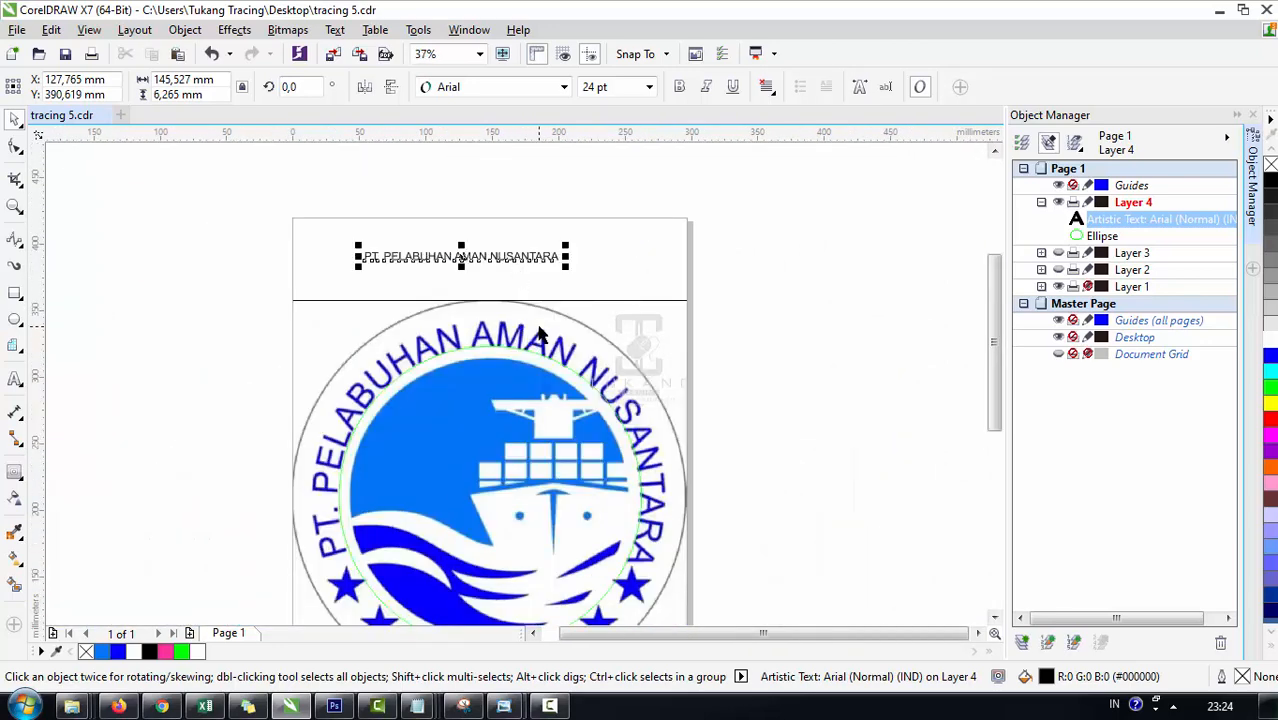
pyautogui.scroll(1, 537, 338)
pyautogui.moveTo(589, 203); pyautogui.dragTo(797, 208)
pyautogui.scroll(-1, 533, 200)
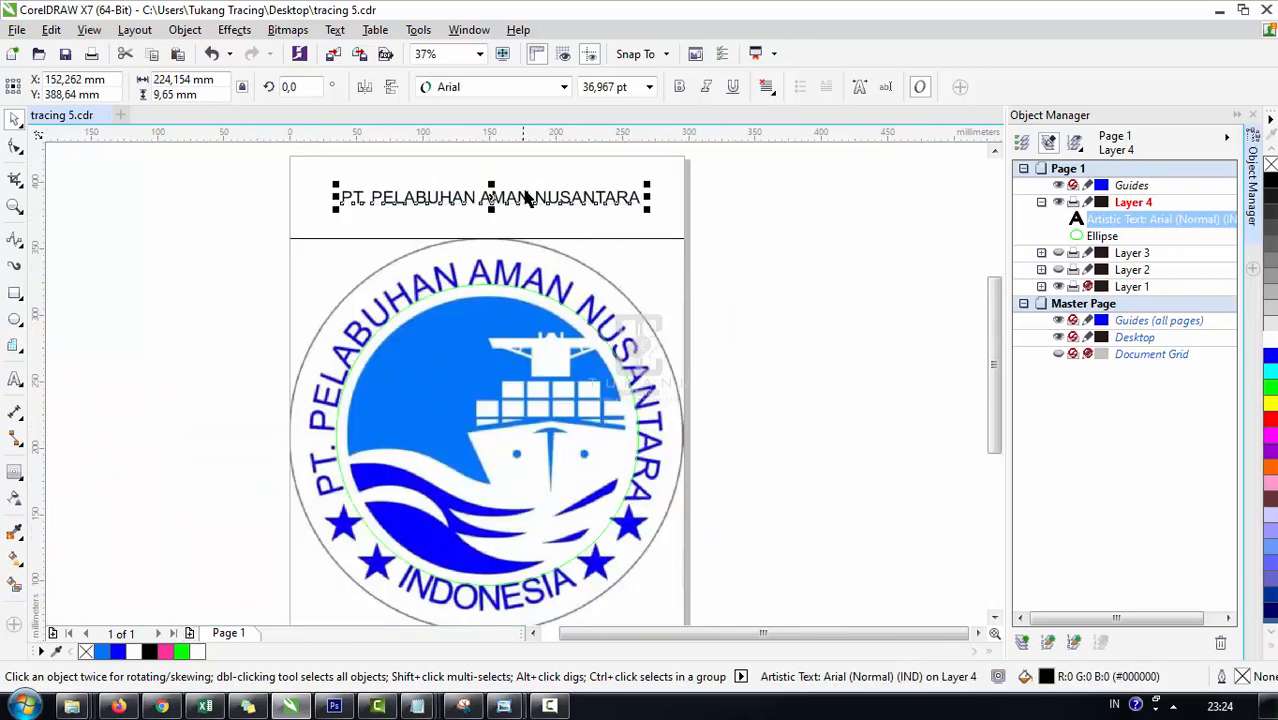
# Step: Fit the "PT. PELABUHAN AMAN NUSANTARA" text to the green circle, centred over its upper arc
pyautogui.click(548, 218)
pyautogui.moveTo(300, 178); pyautogui.dragTo(736, 217)
pyautogui.click(338, 30)
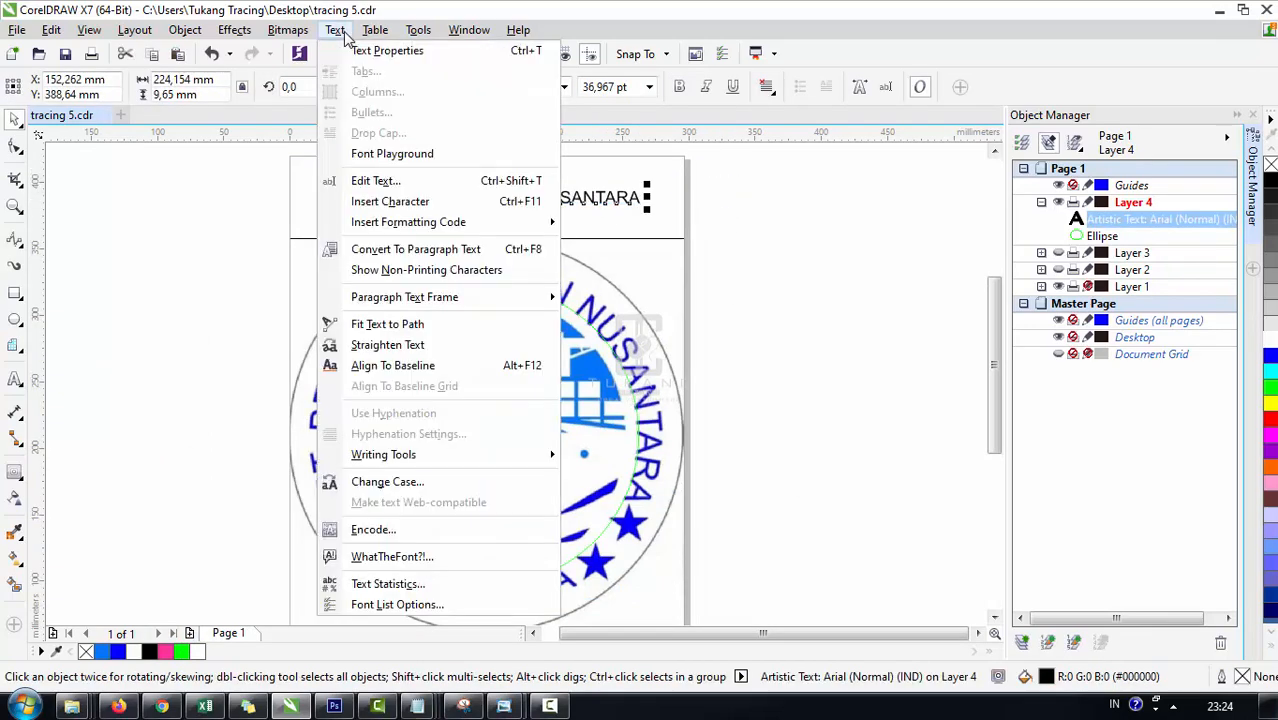
pyautogui.click(390, 328)
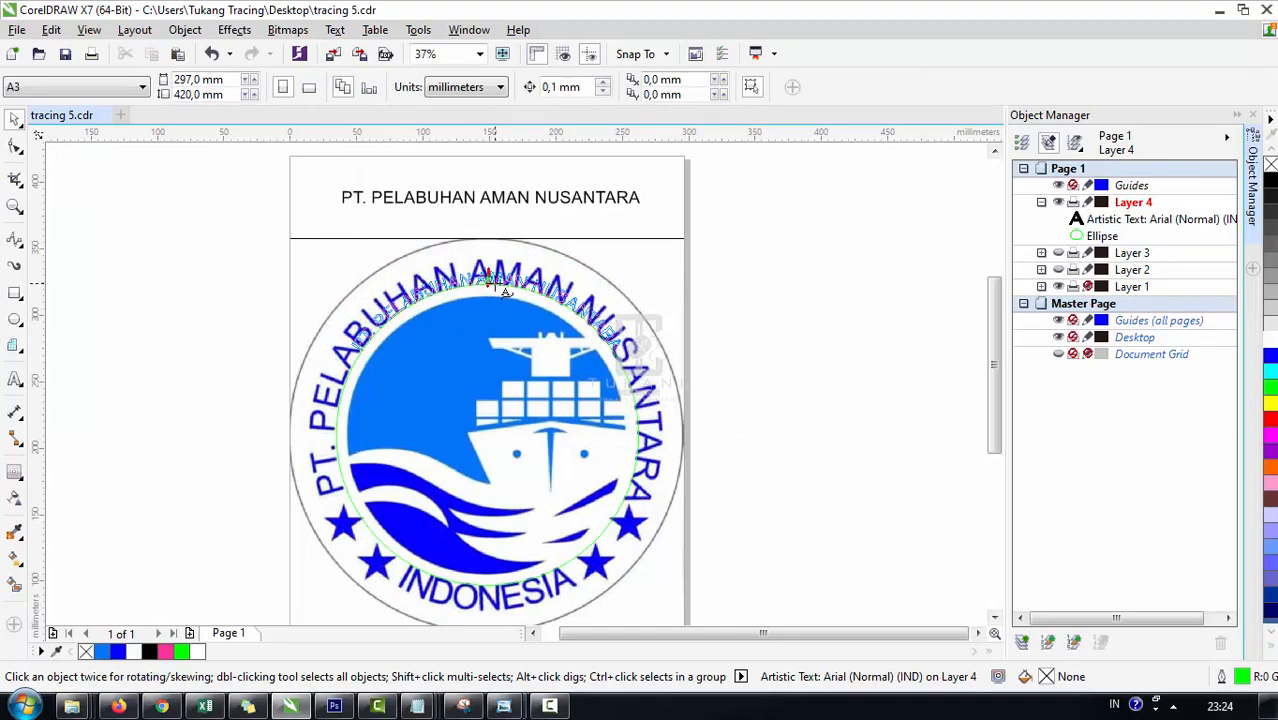
pyautogui.click(490, 283)
# Step: Enlarge the curved company name to about 79.8 pt so its letters match the height of the original lettering
pyautogui.scroll(3, 520, 287)
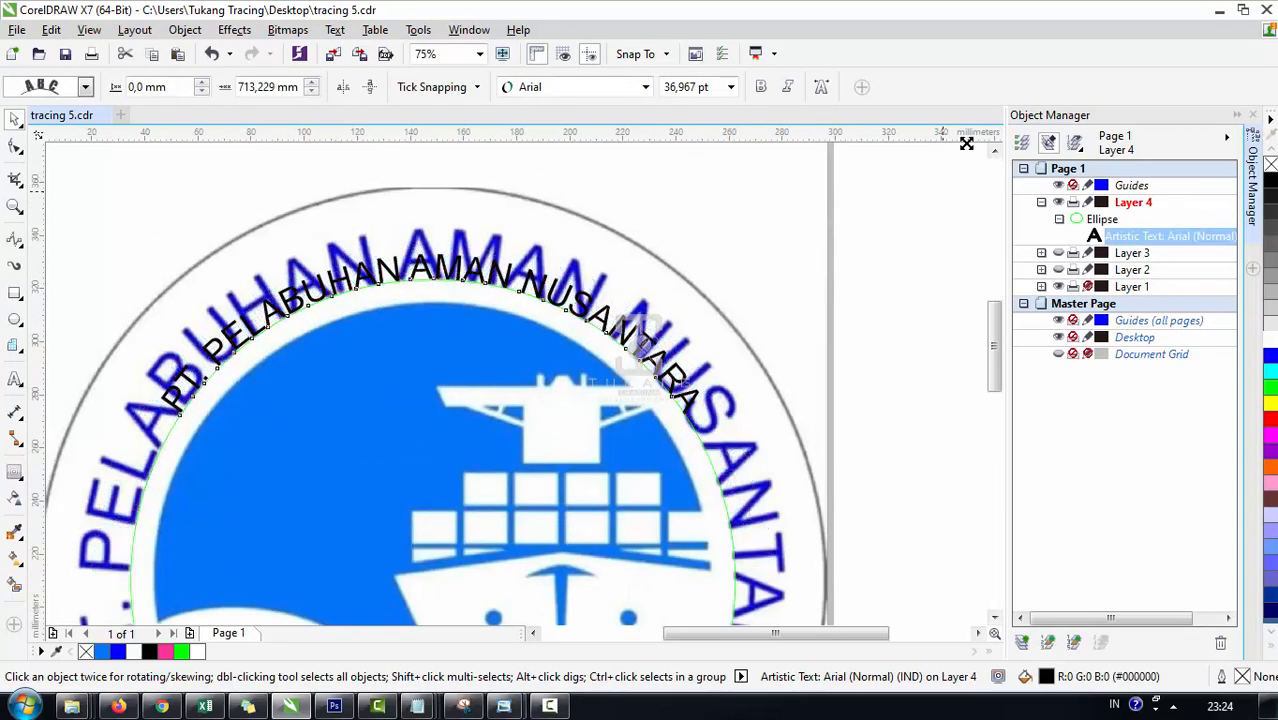
pyautogui.moveTo(966, 143); pyautogui.dragTo(826, 164)
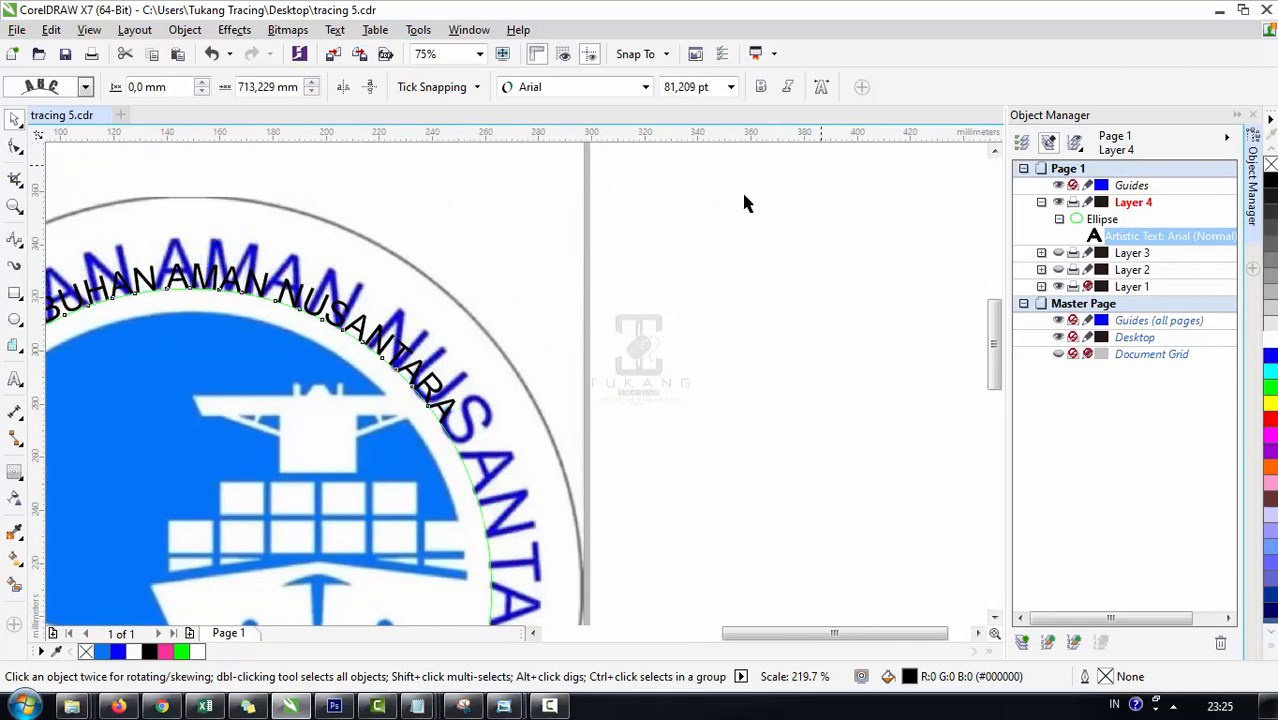
pyautogui.scroll(-1, 744, 203)
pyautogui.scroll(2, 451, 243)
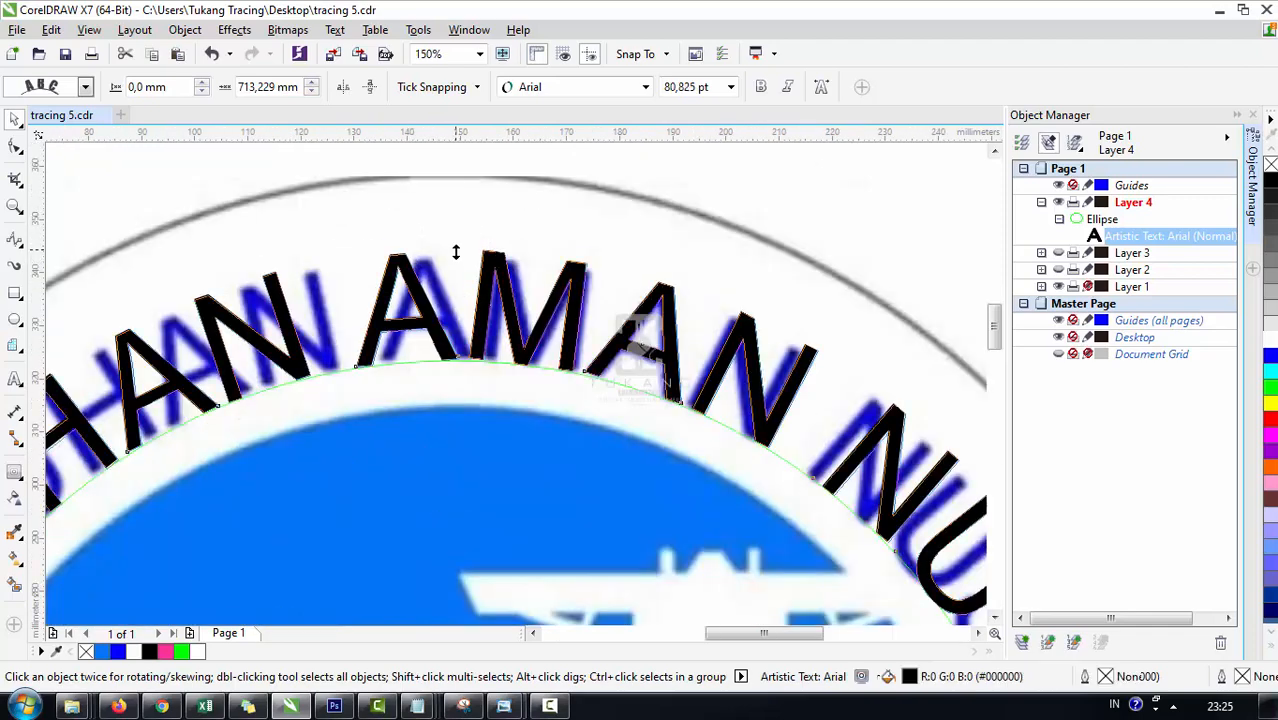
pyautogui.moveTo(455, 253); pyautogui.dragTo(456, 260)
pyautogui.scroll(-2, 456, 260)
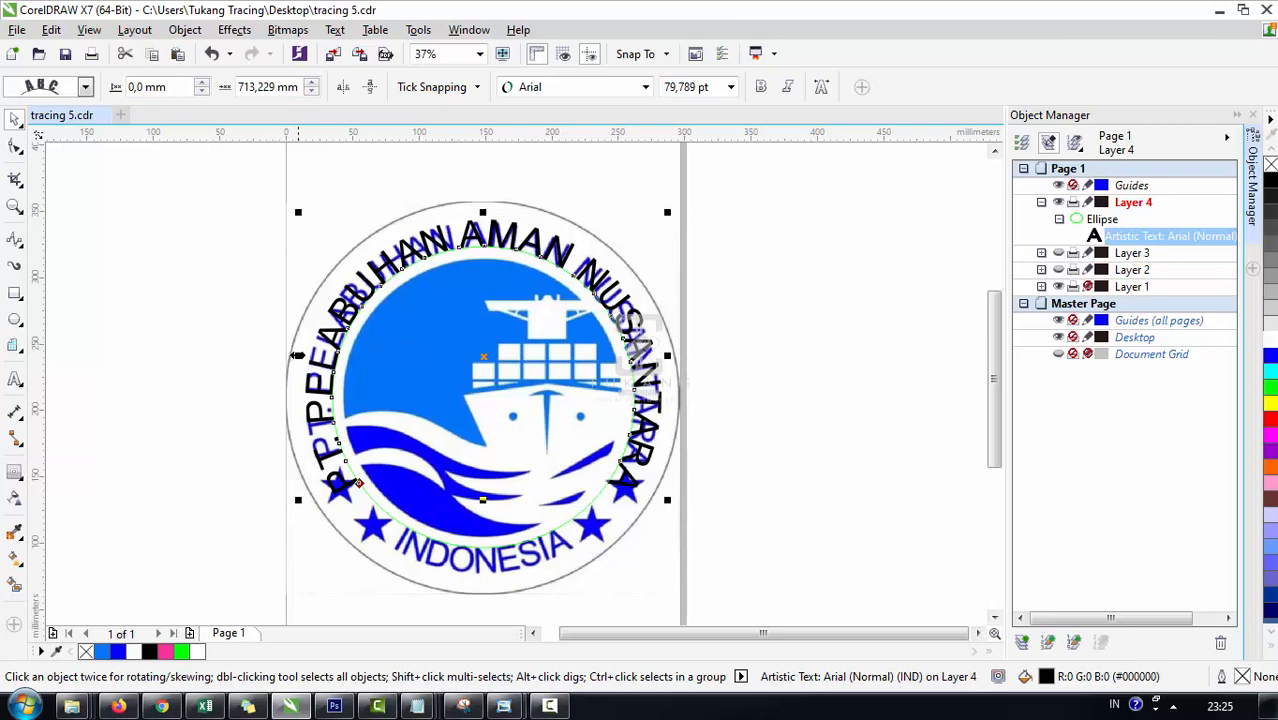
# Step: Slide the curved company name along the circle until its letters cover the original lettering from "PT." to "NUSANTARA"
pyautogui.moveTo(298, 355); pyautogui.dragTo(332, 355)
pyautogui.scroll(1, 317, 445)
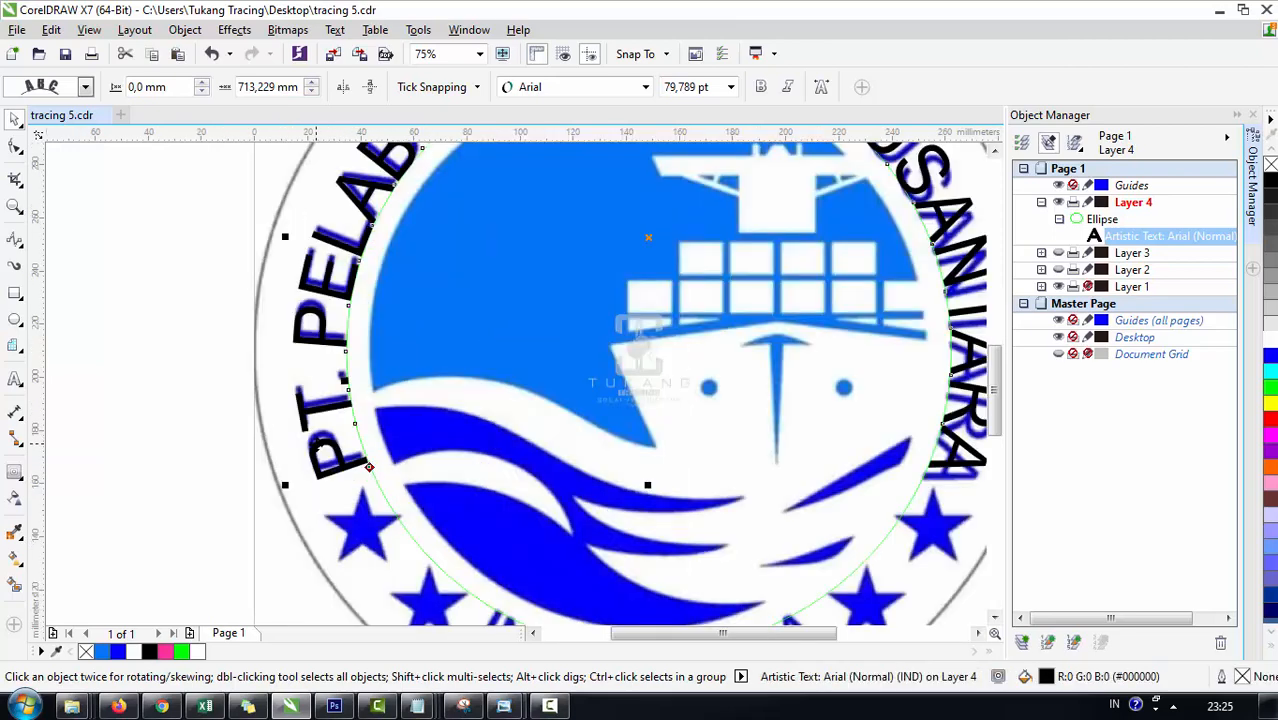
pyautogui.scroll(2, 340, 455)
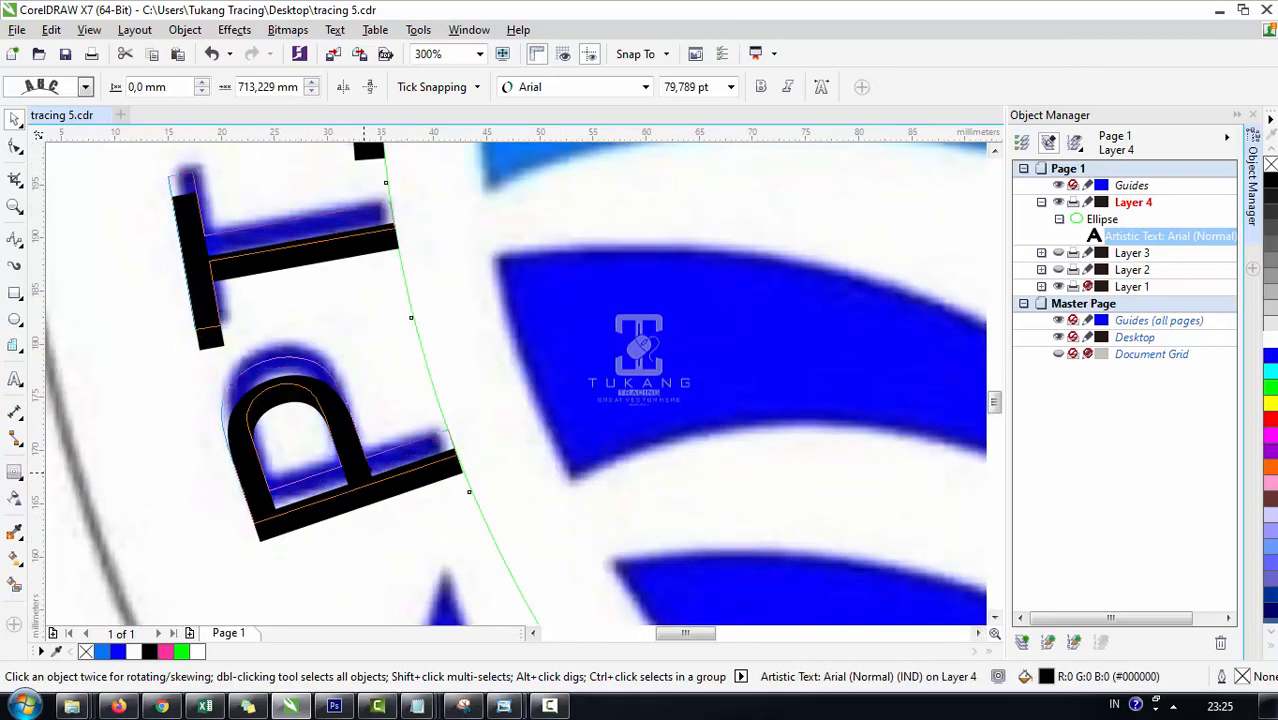
pyautogui.scroll(-3, 430, 448)
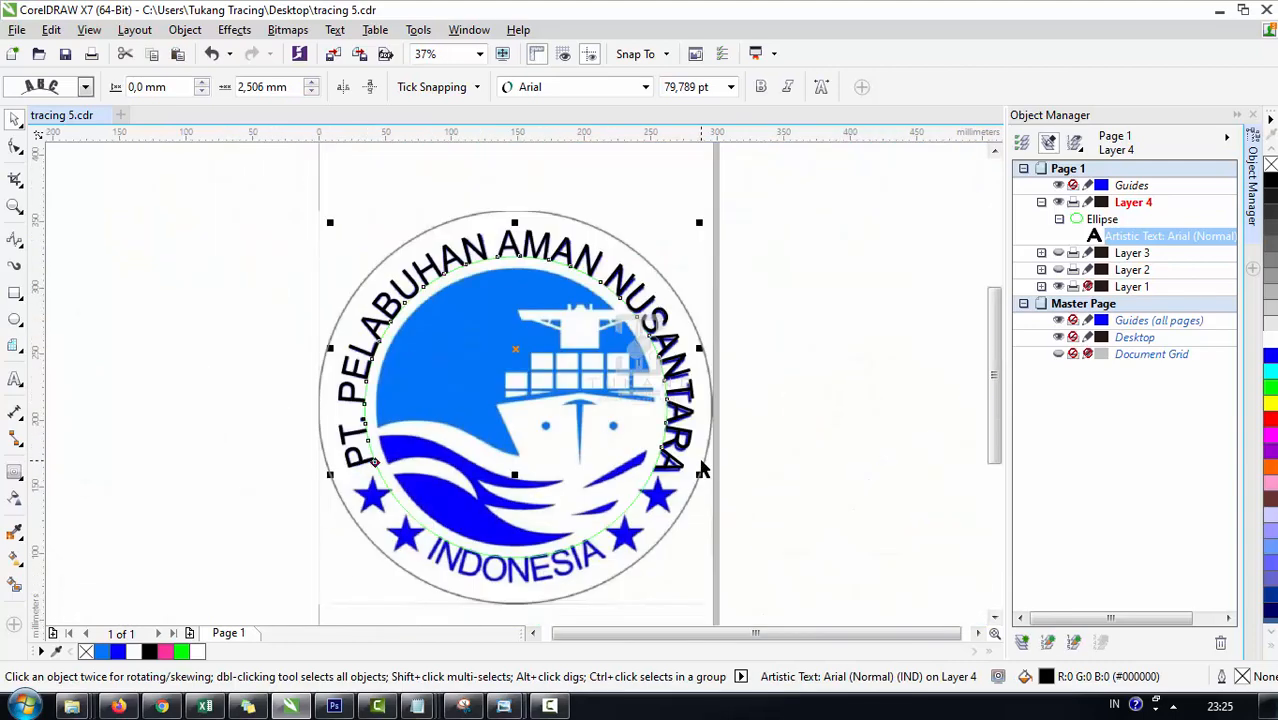
pyautogui.scroll(1, 703, 469)
pyautogui.scroll(1, 695, 240)
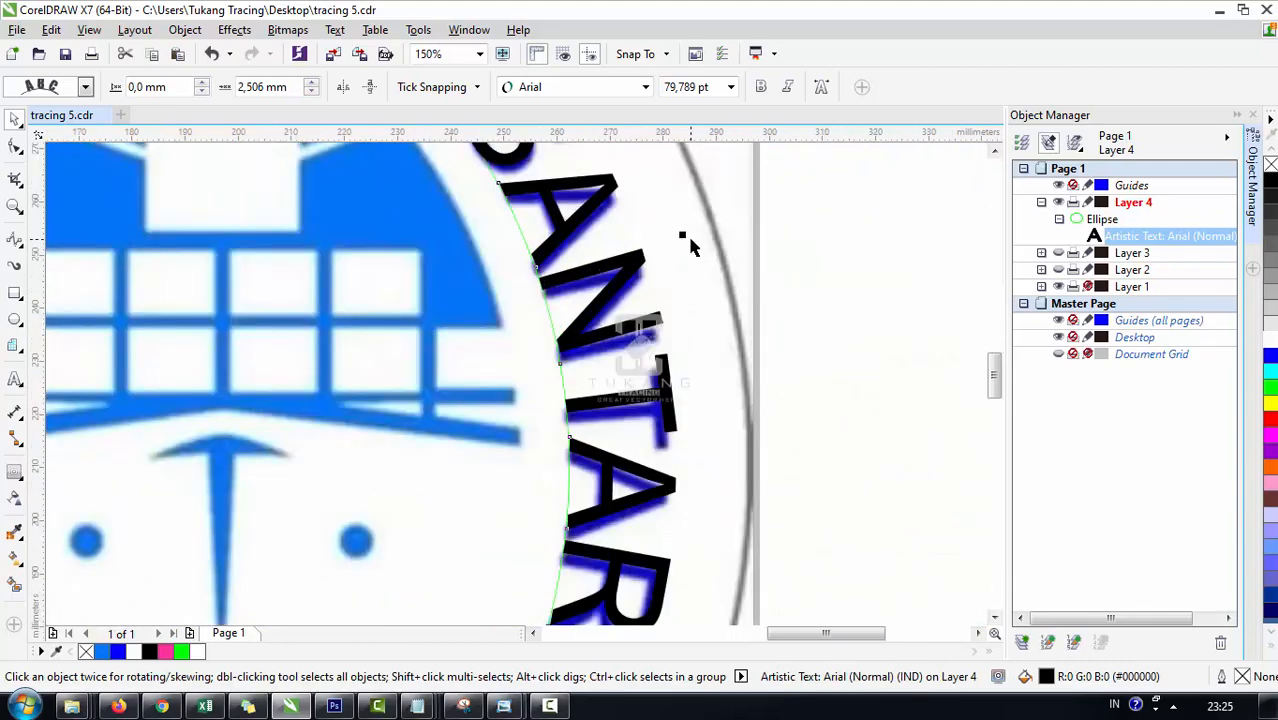
pyautogui.moveTo(688, 242)
pyautogui.mouseDown()
pyautogui.moveTo(701, 252)
pyautogui.moveTo(679, 242)
pyautogui.mouseUp()
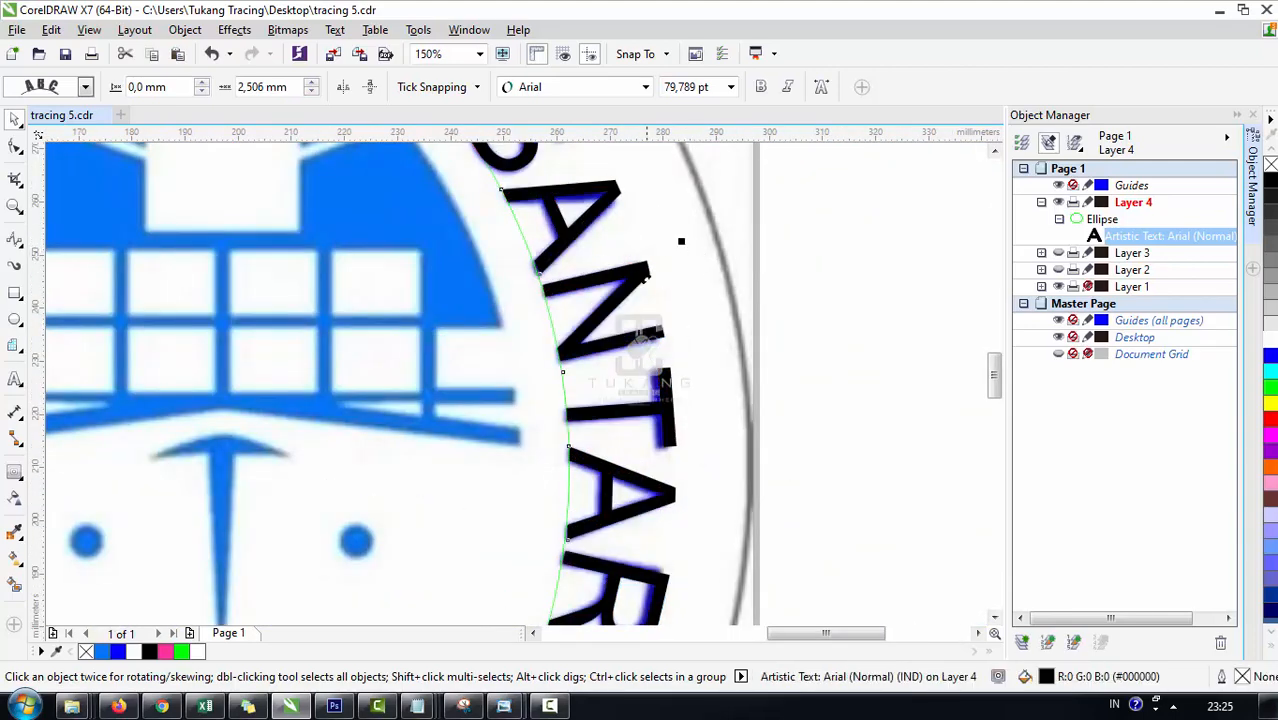
pyautogui.scroll(-2, 679, 242)
pyautogui.scroll(1, 521, 228)
pyautogui.scroll(-1, 521, 228)
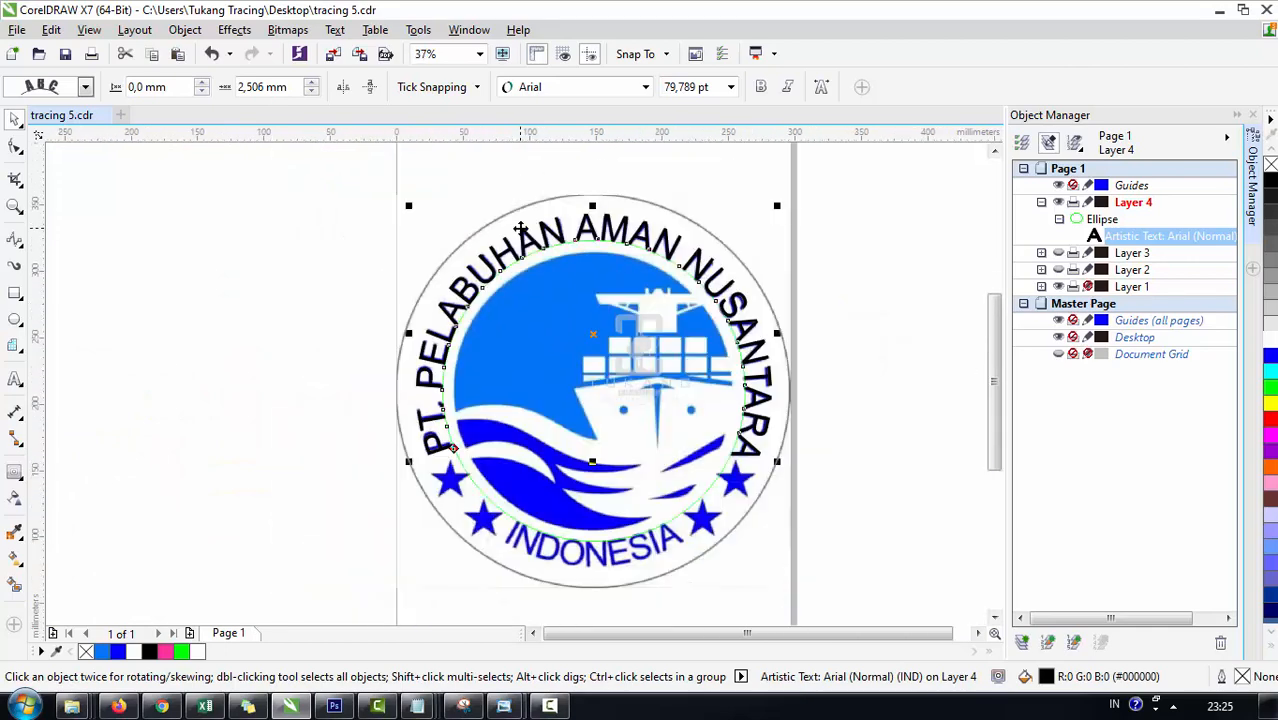
pyautogui.scroll(1, 588, 262)
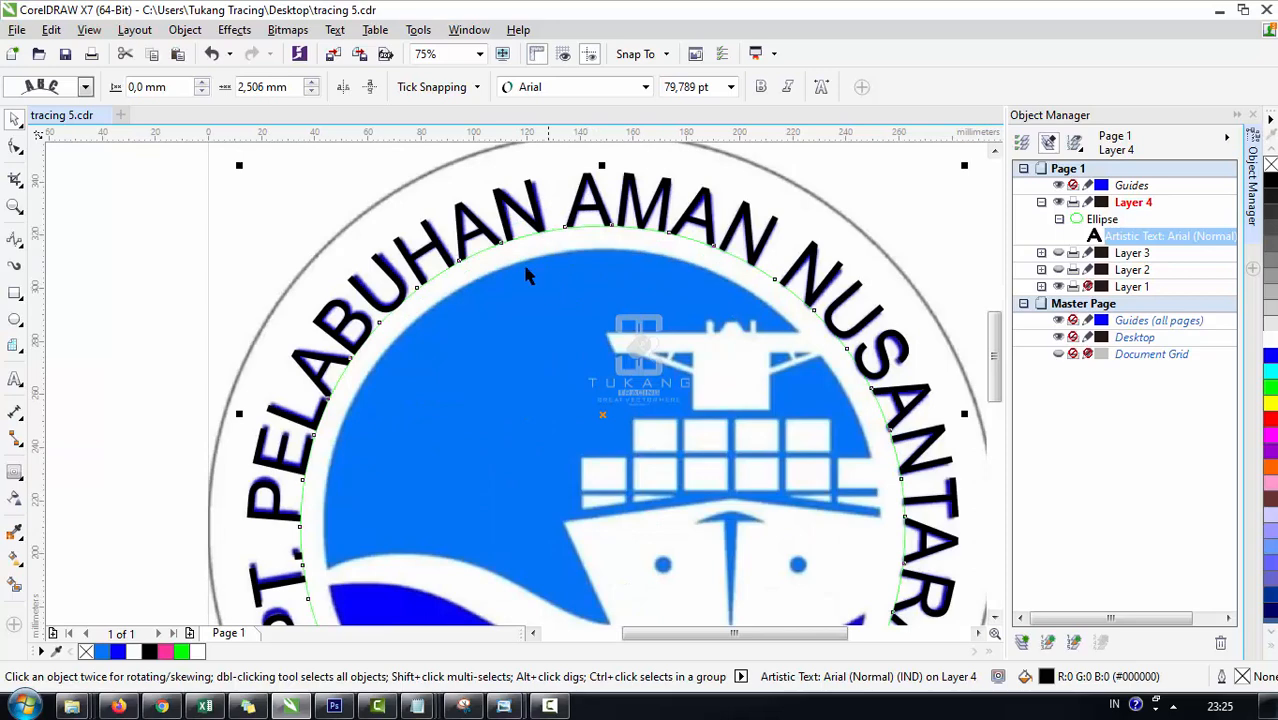
pyautogui.scroll(-2, 522, 265)
# Step: Select the curved company name together with its circle and break the text apart from the path
pyautogui.click(782, 314)
pyautogui.scroll(1, 545, 267)
pyautogui.click(545, 270)
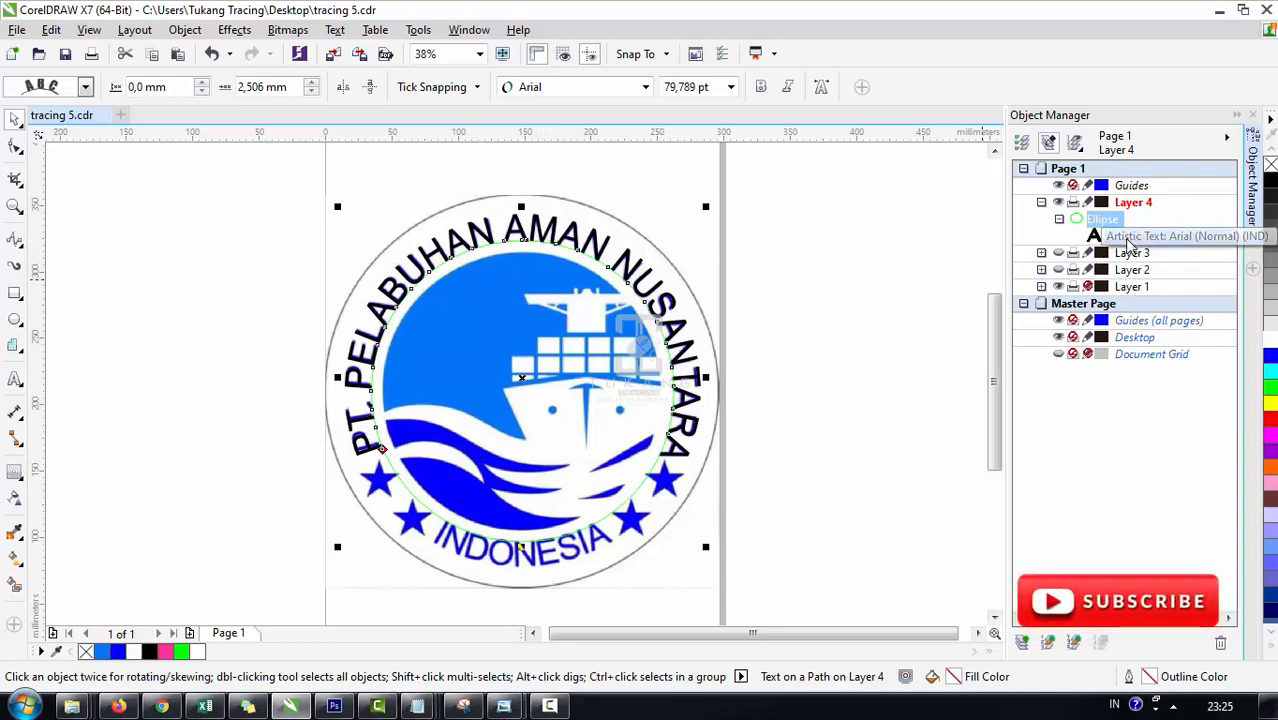
pyautogui.rightClick(1127, 241)
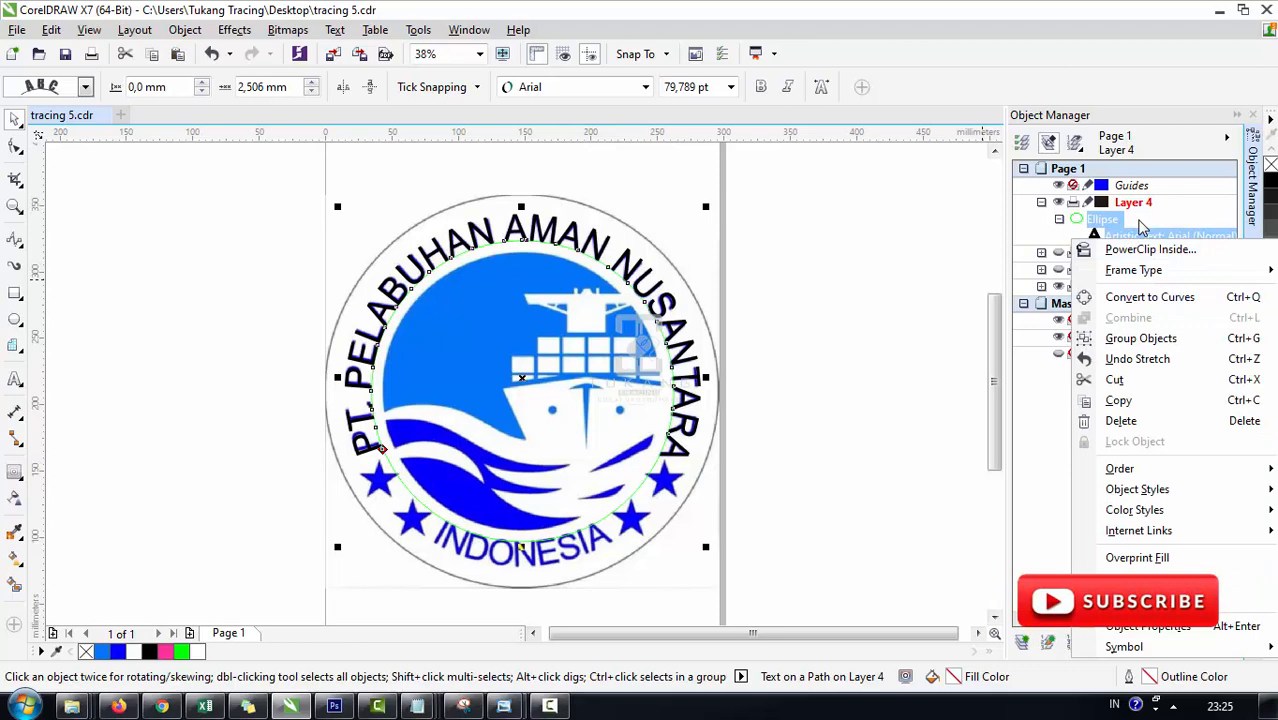
pyautogui.click(1143, 221)
pyautogui.click(1105, 220)
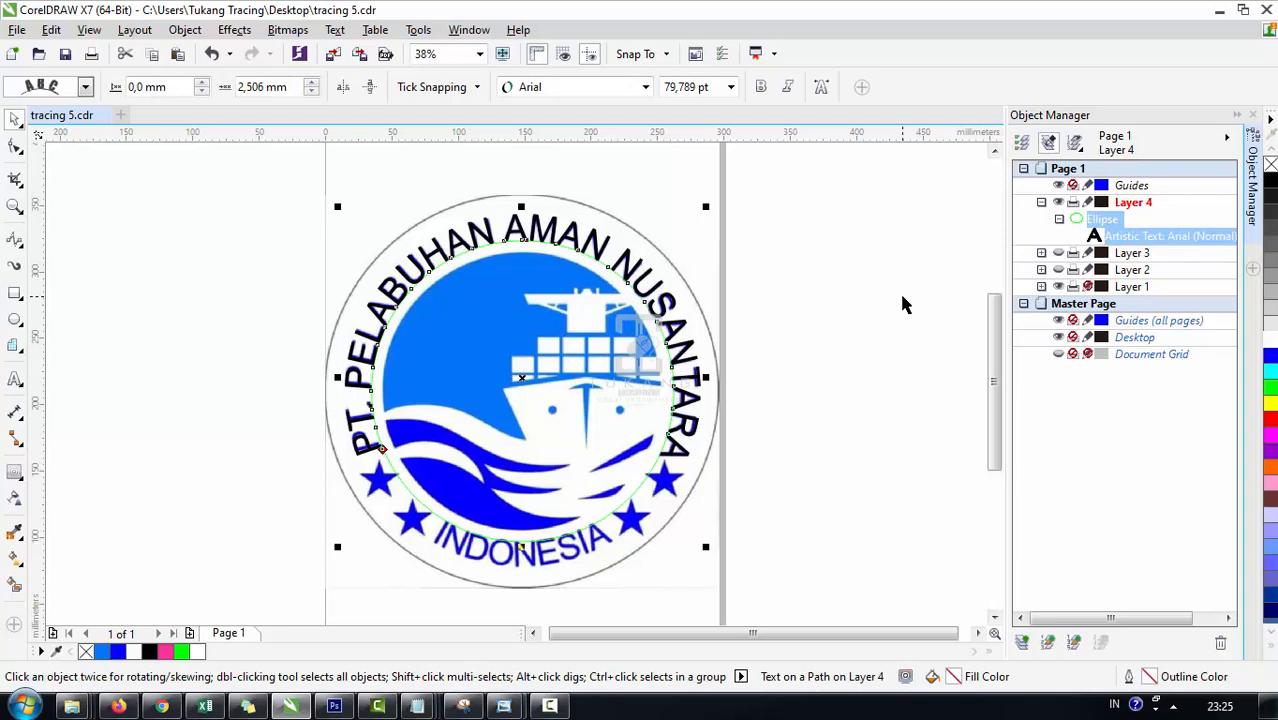
pyautogui.hotkey('ctrl', 'k')
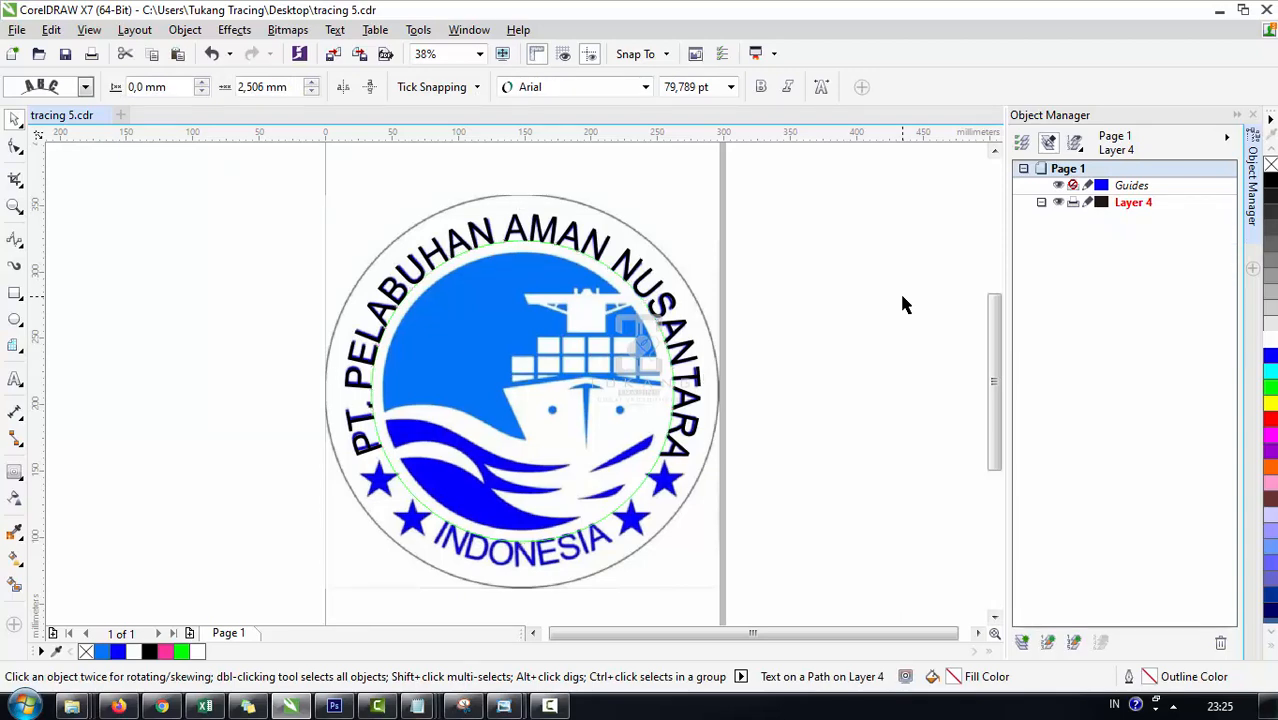
pyautogui.click(888, 303)
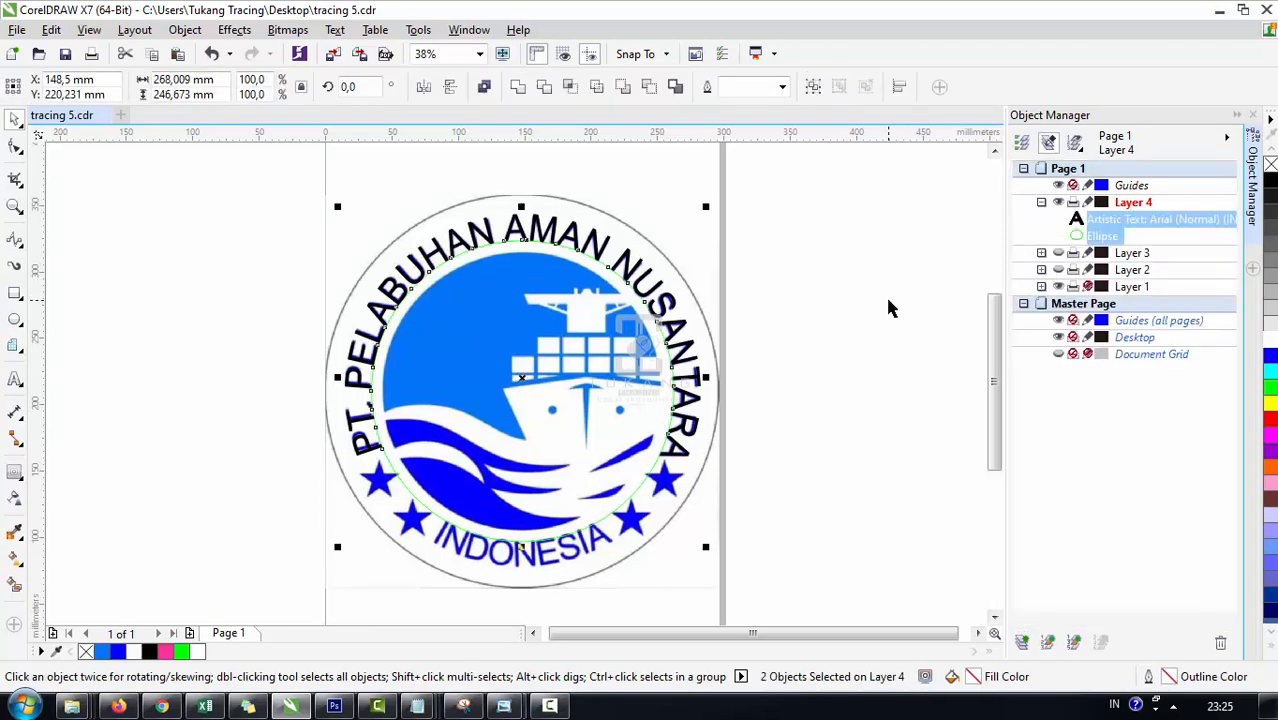
# Step: Add the artistic text "INDONESIA" in Arial 24 pt below the logo on Layer 4
pyautogui.scroll(-1, 583, 266)
pyautogui.scroll(1, 547, 408)
pyautogui.scroll(1, 547, 408)
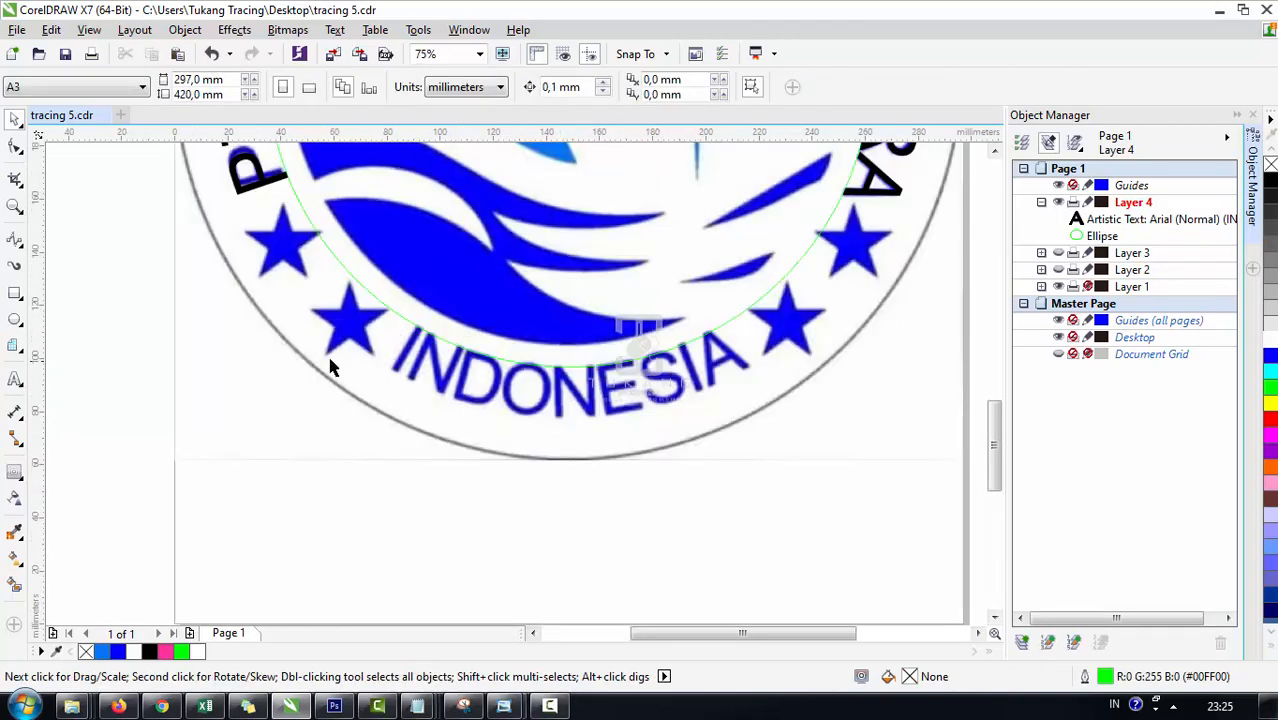
pyautogui.click(15, 379)
pyautogui.click(369, 530)
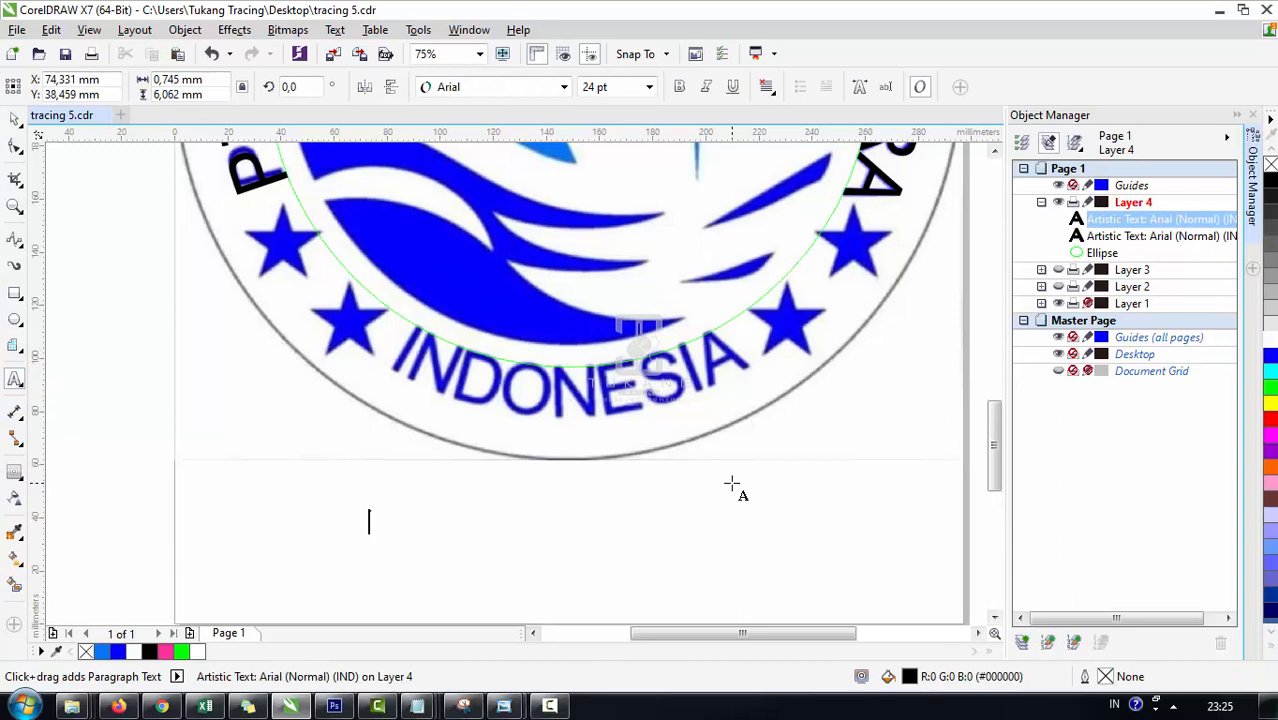
pyautogui.write('INDON')
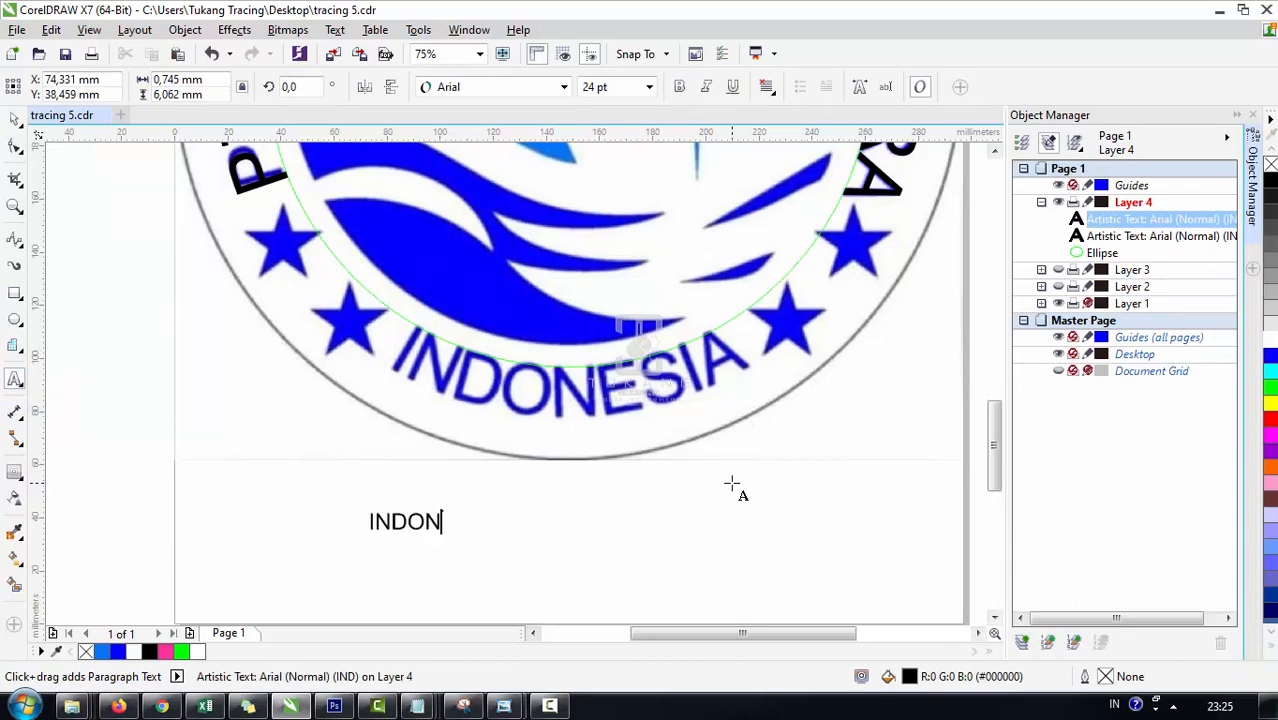
pyautogui.write('ESIA')
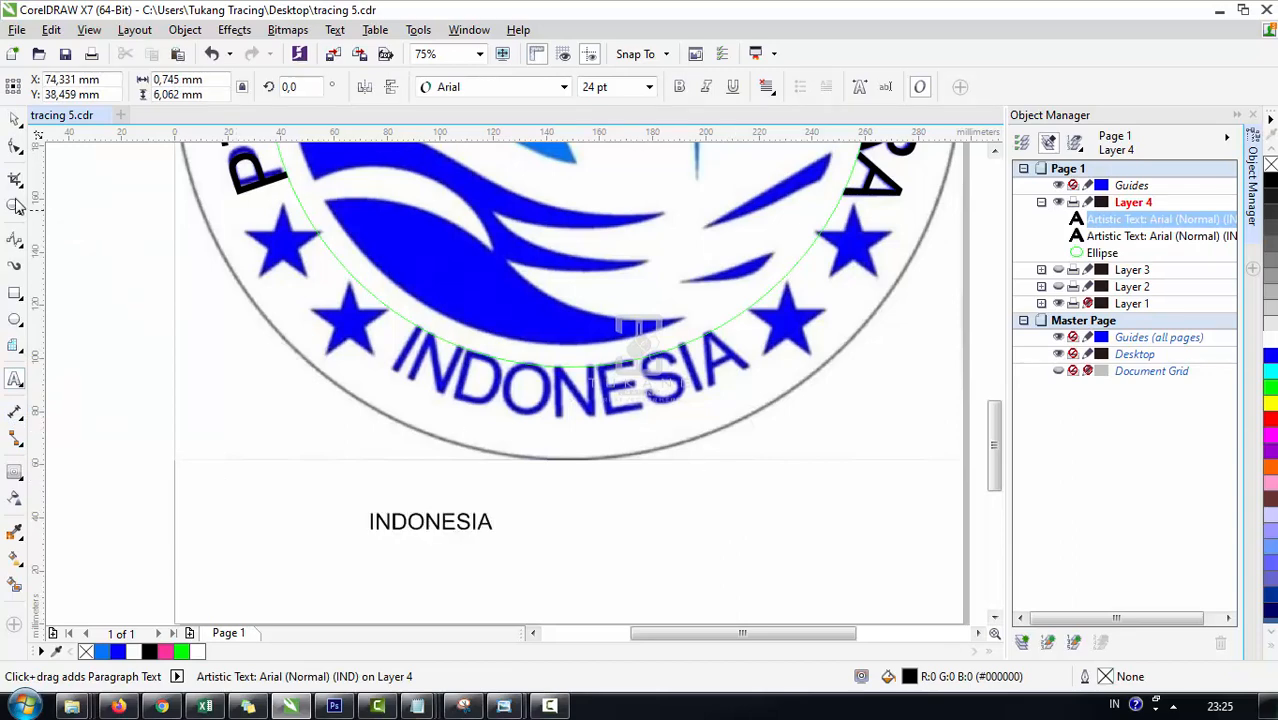
pyautogui.click(15, 122)
# Step: Fit "INDONESIA" to the circle's lower arc, mirror it horizontally and vertically, and offset it about 6.2 mm outside the circle
pyautogui.click(335, 29)
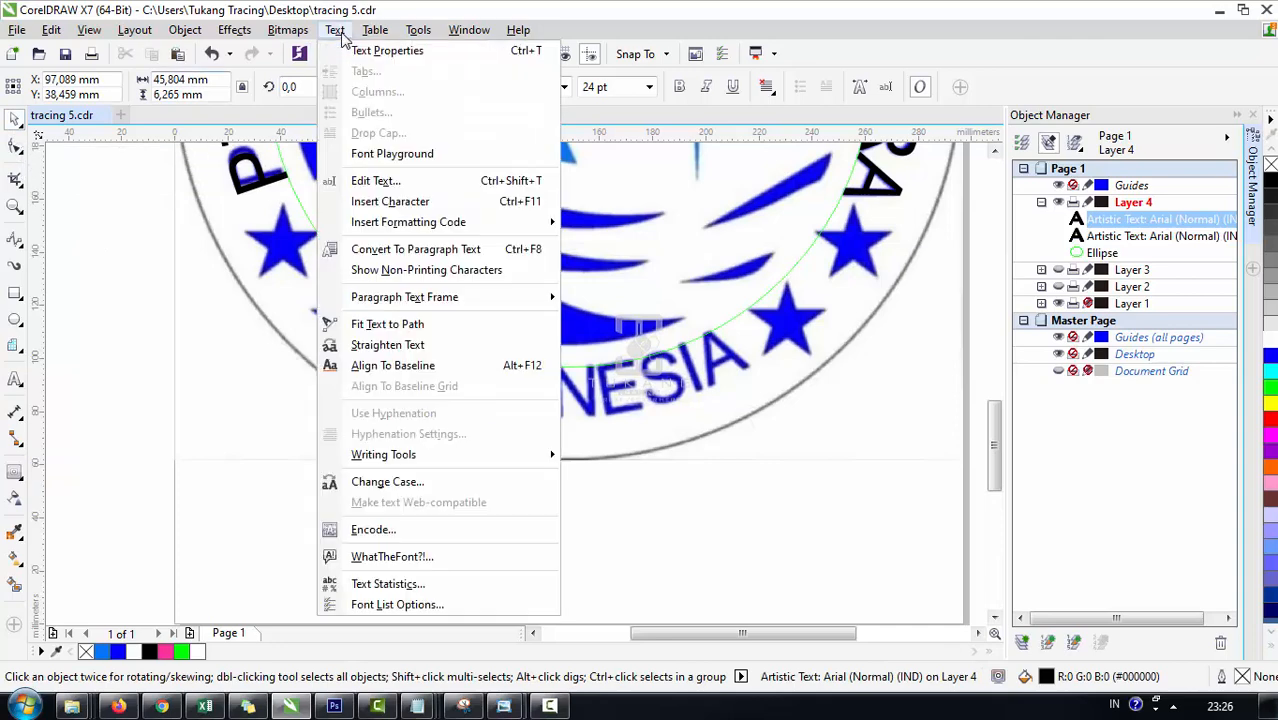
pyautogui.click(388, 324)
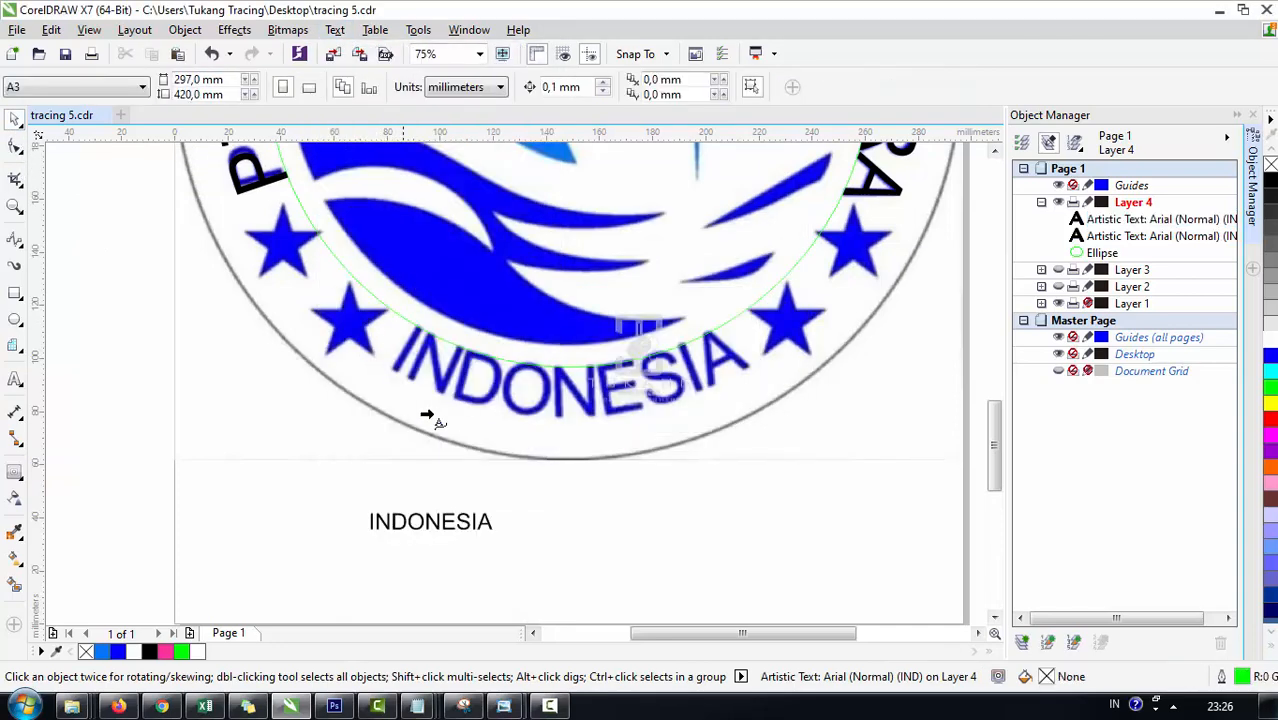
pyautogui.click(576, 367)
pyautogui.scroll(2, 576, 367)
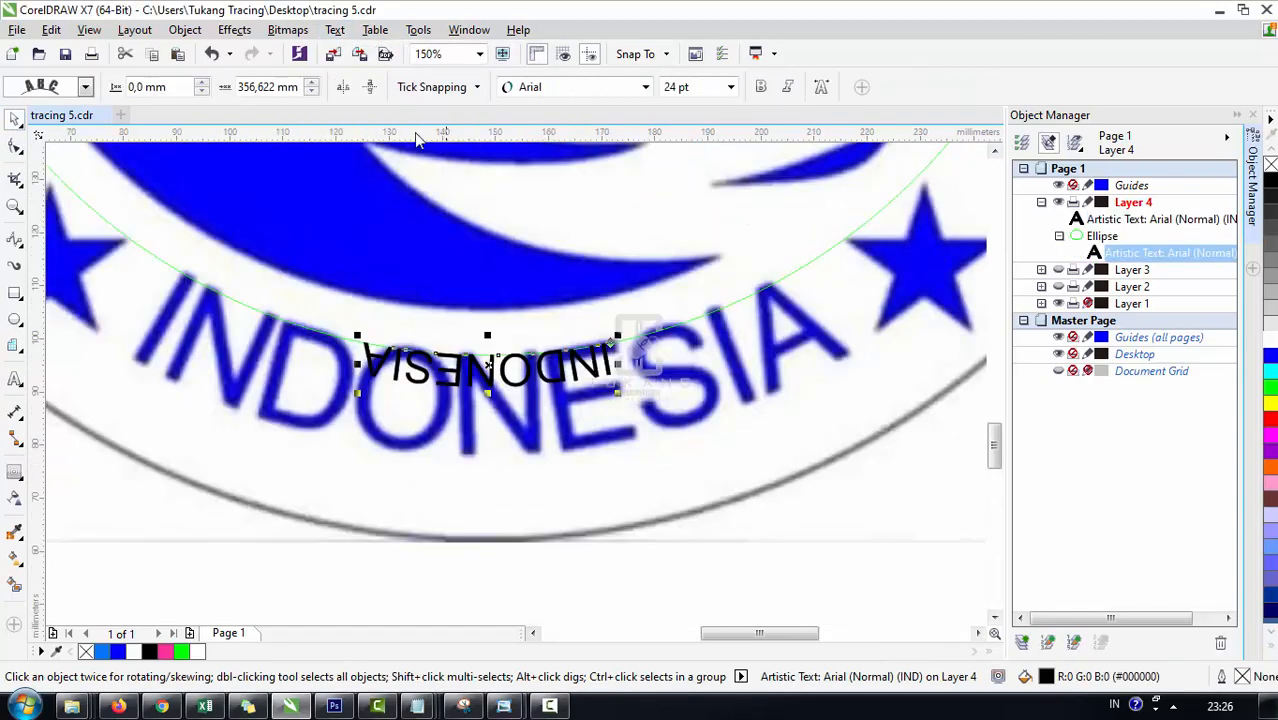
pyautogui.click(346, 87)
pyautogui.click(370, 87)
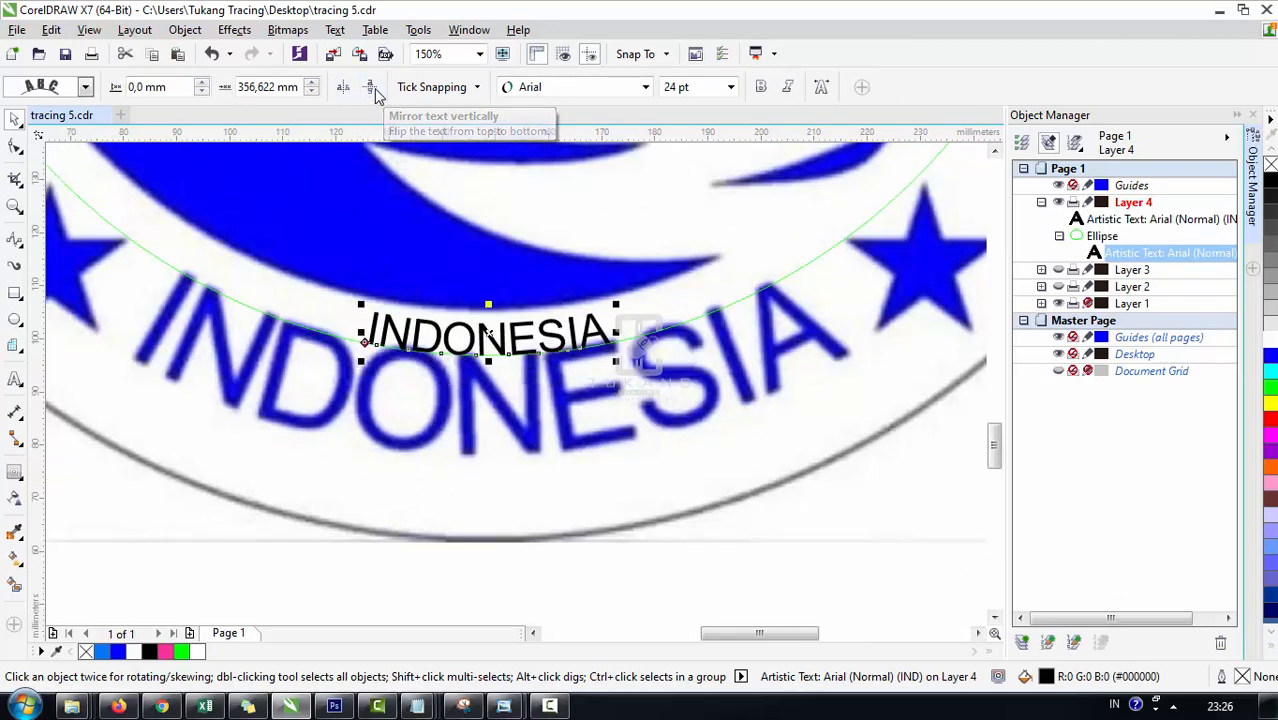
pyautogui.moveTo(478, 362); pyautogui.dragTo(478, 394)
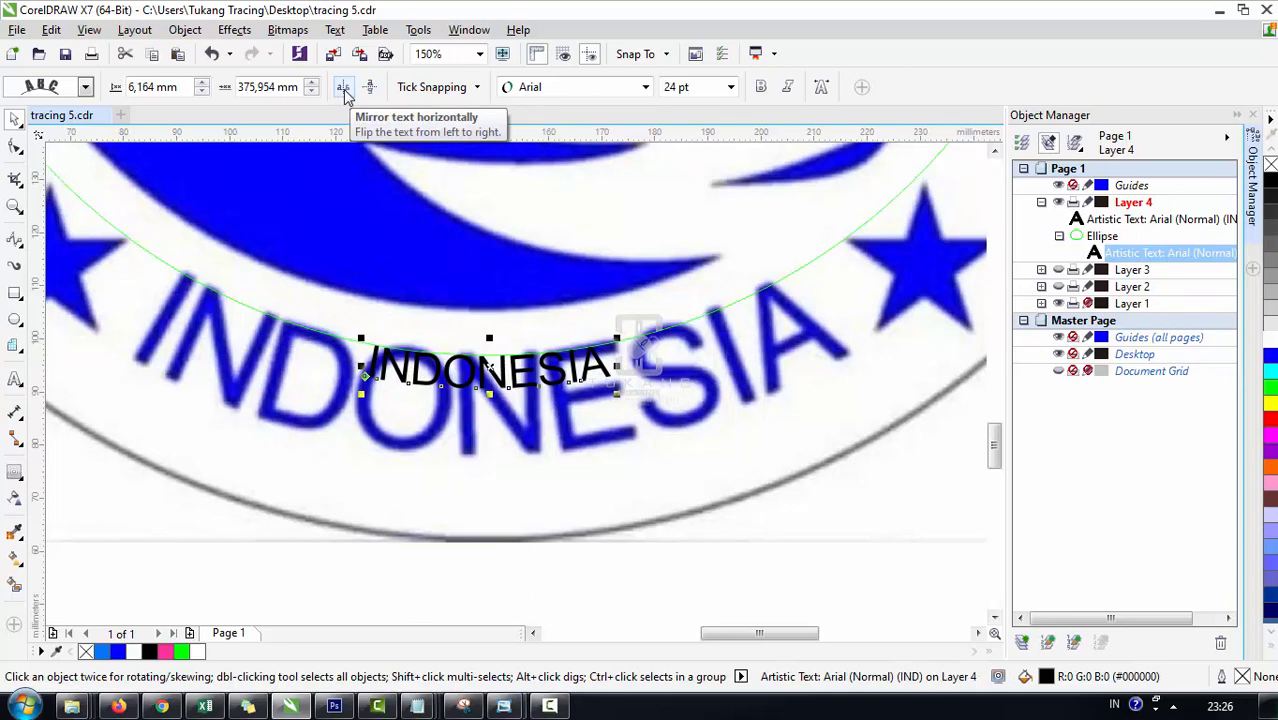
# Step: Enlarge the curved "INDONESIA" to about 55 pt and increase its distance from the circle to about 14 mm
pyautogui.scroll(-2, 624, 398)
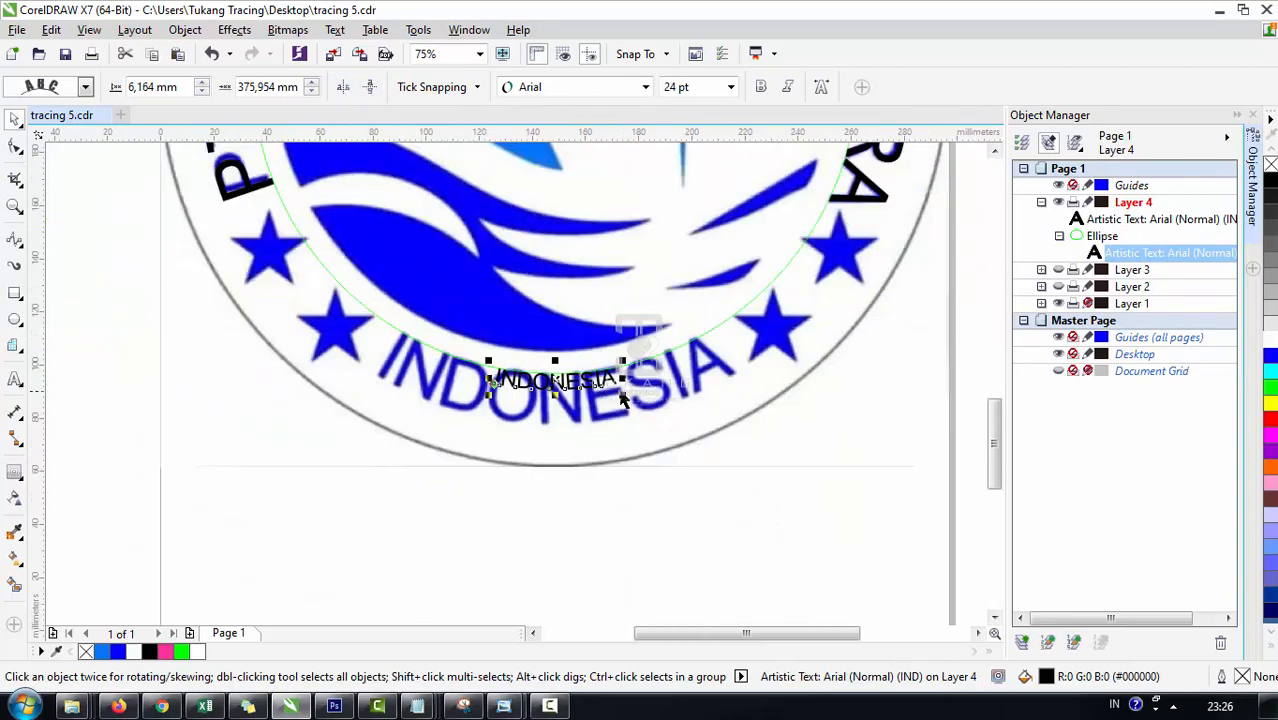
pyautogui.click(627, 402)
pyautogui.click(590, 381)
pyautogui.moveTo(627, 397); pyautogui.dragTo(785, 433)
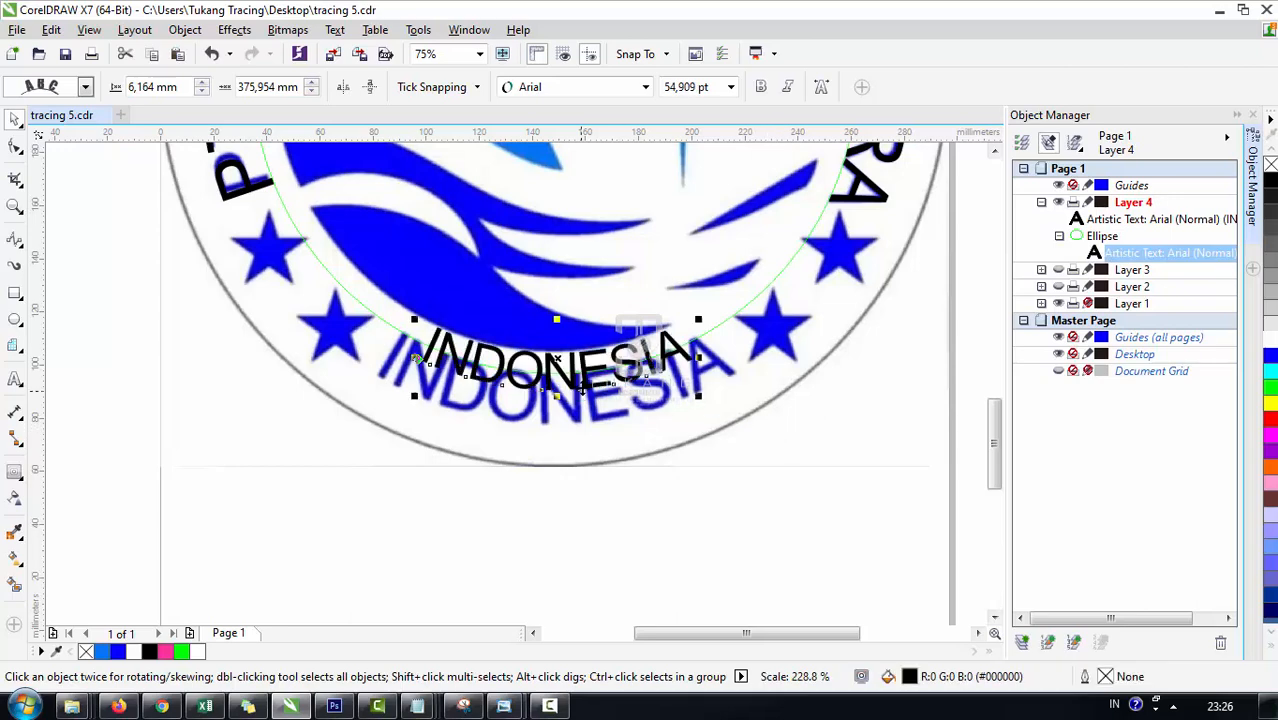
pyautogui.scroll(1, 583, 381)
pyautogui.moveTo(583, 380); pyautogui.dragTo(586, 425)
pyautogui.scroll(-1, 702, 426)
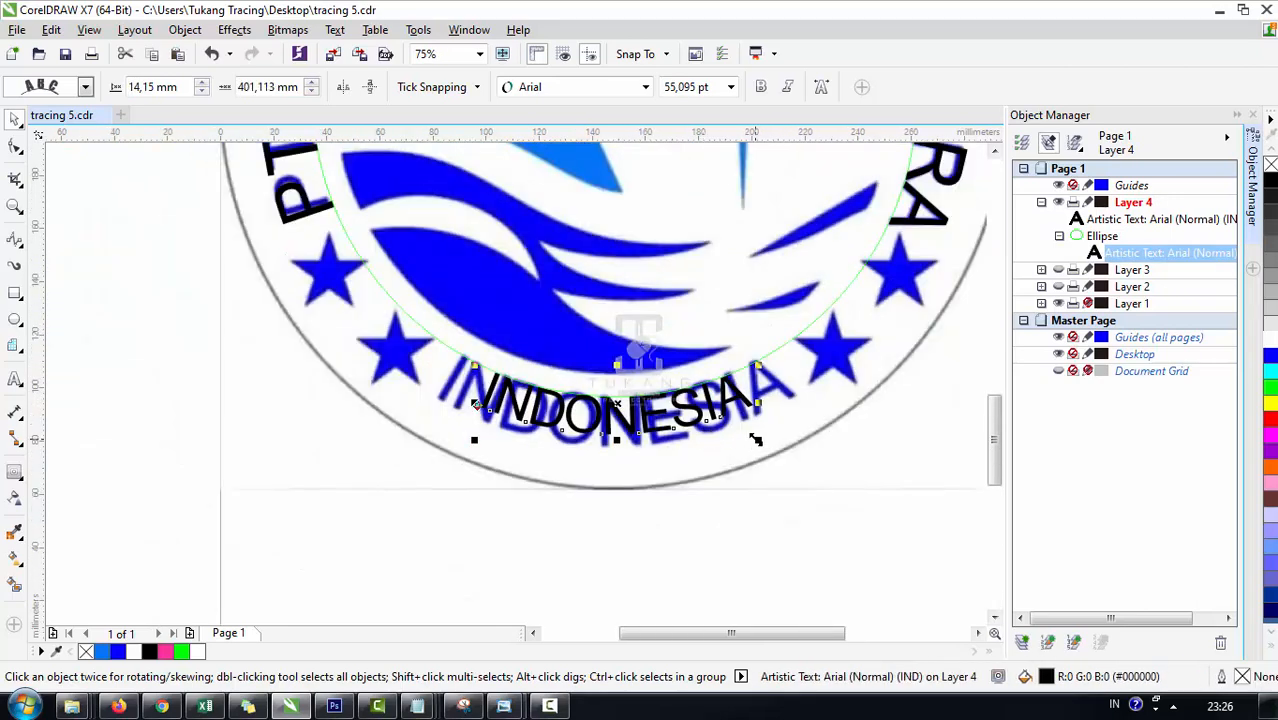
# Step: Scale the curved "INDONESIA" up to about 68.7 pt and offset it about 17.6 mm outside the circle
pyautogui.moveTo(755, 437); pyautogui.dragTo(828, 469)
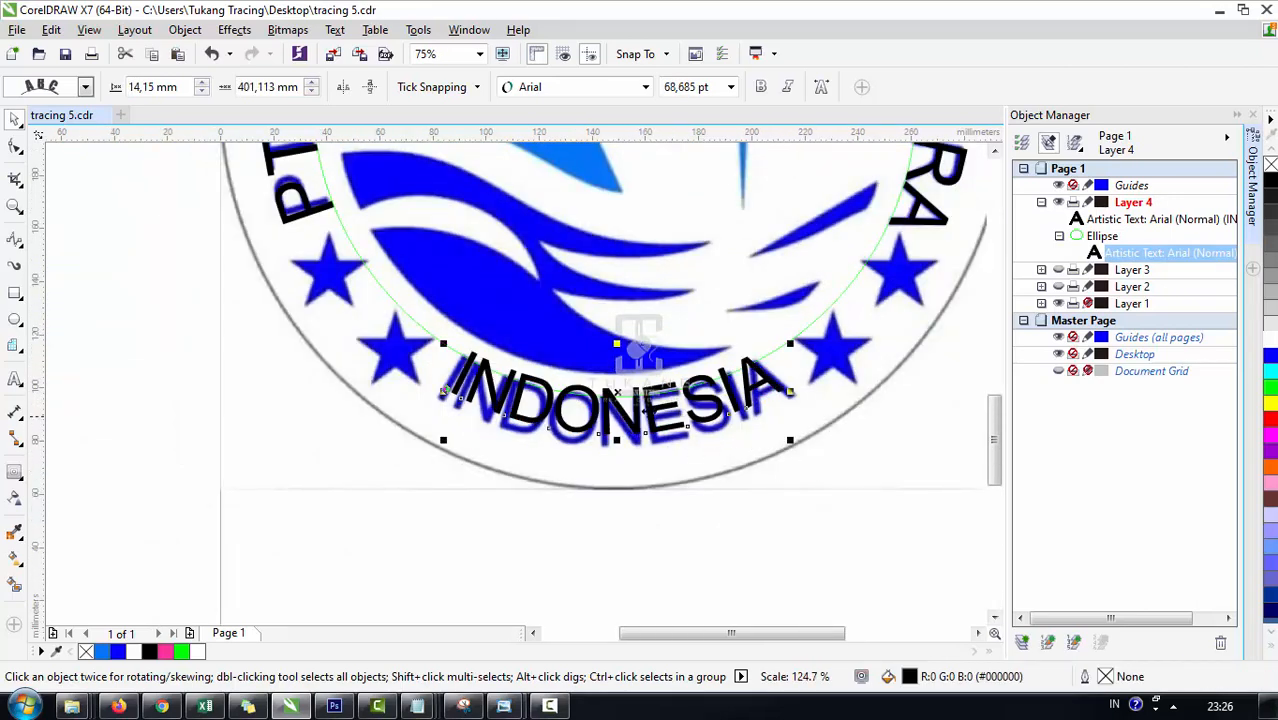
pyautogui.scroll(1, 643, 428)
pyautogui.moveTo(587, 375); pyautogui.dragTo(583, 395)
pyautogui.scroll(-1, 571, 401)
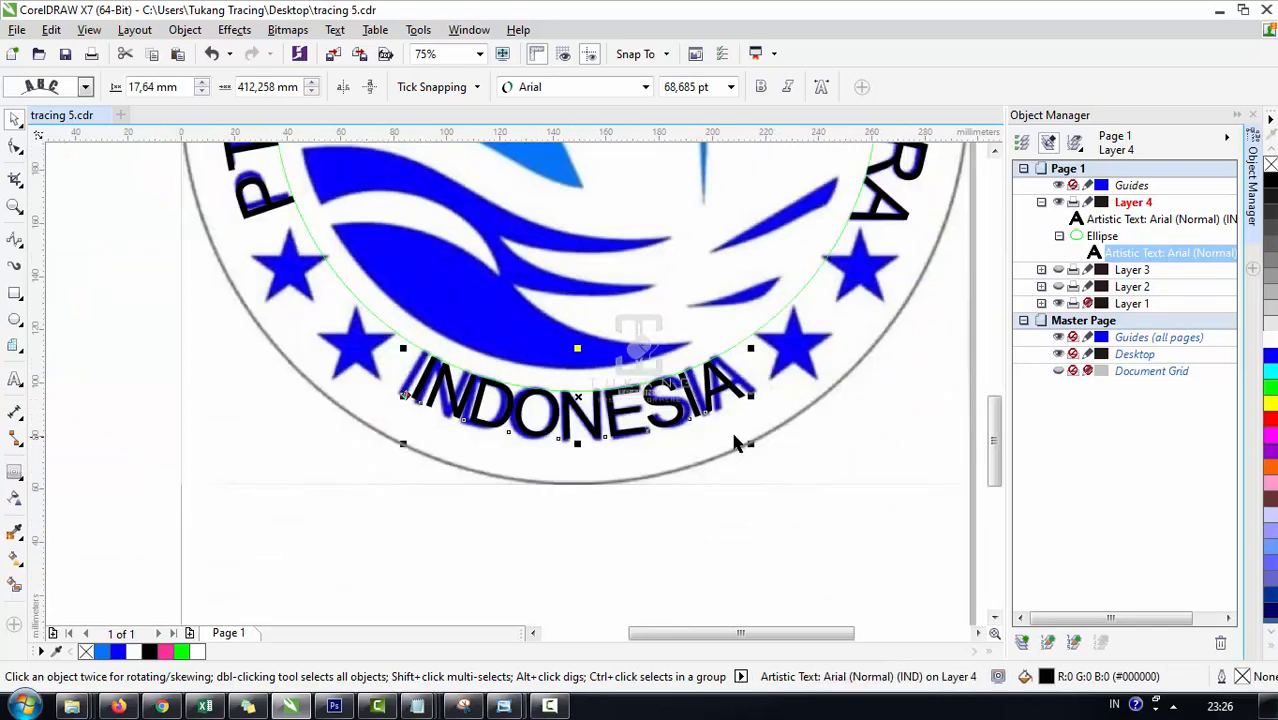
# Step: Stretch the curved "INDONESIA" slightly wider so its letters cover the original lettering at both ends
pyautogui.moveTo(748, 398); pyautogui.dragTo(760, 412)
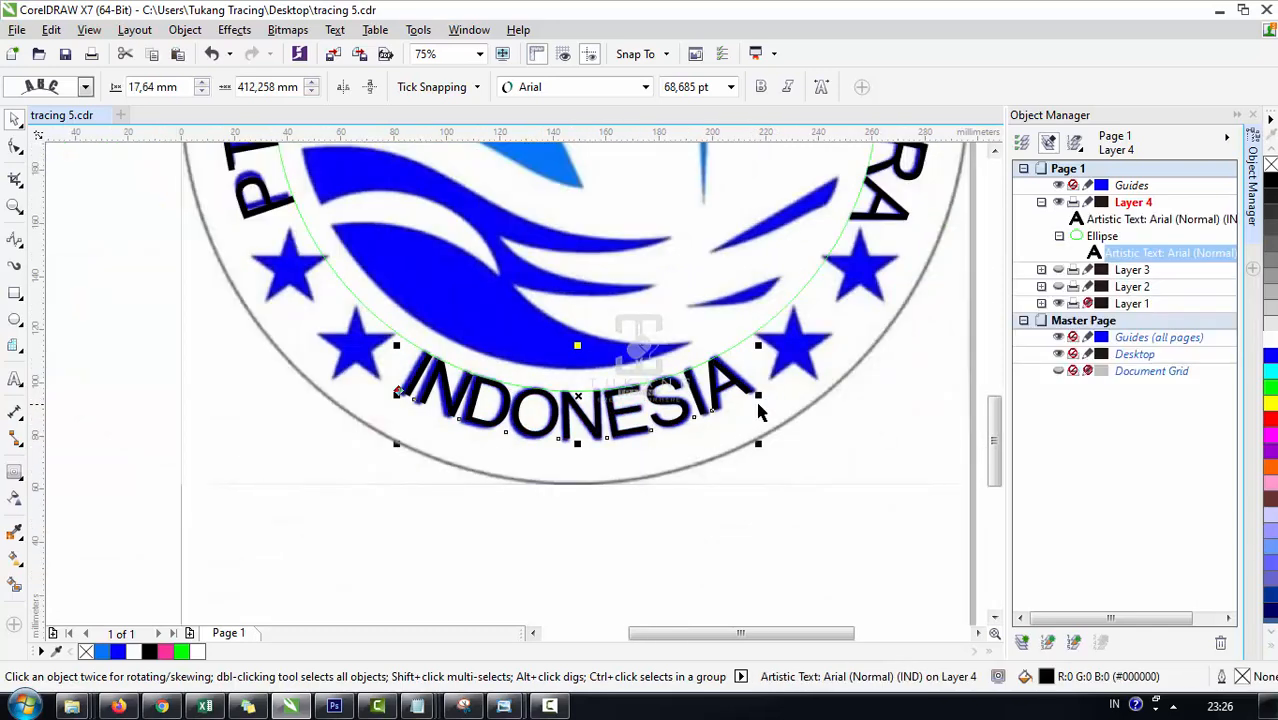
pyautogui.scroll(1, 402, 389)
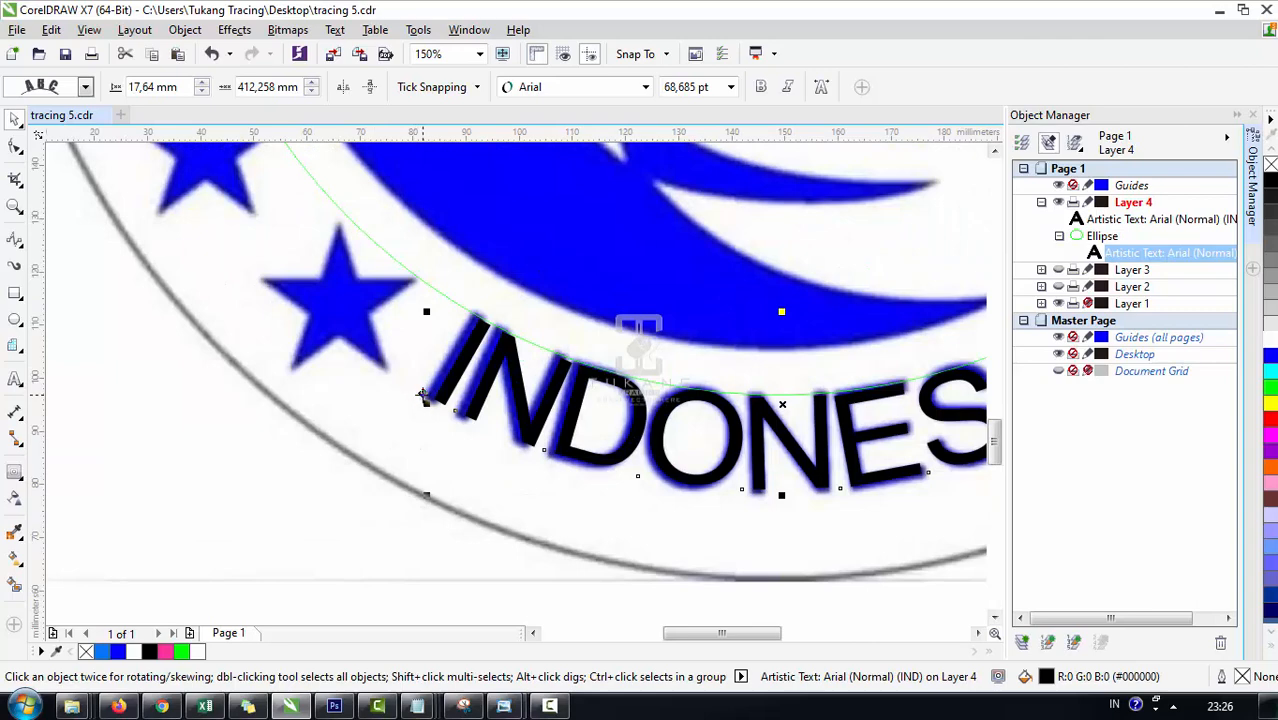
pyautogui.scroll(-1, 423, 395)
pyautogui.scroll(1, 430, 398)
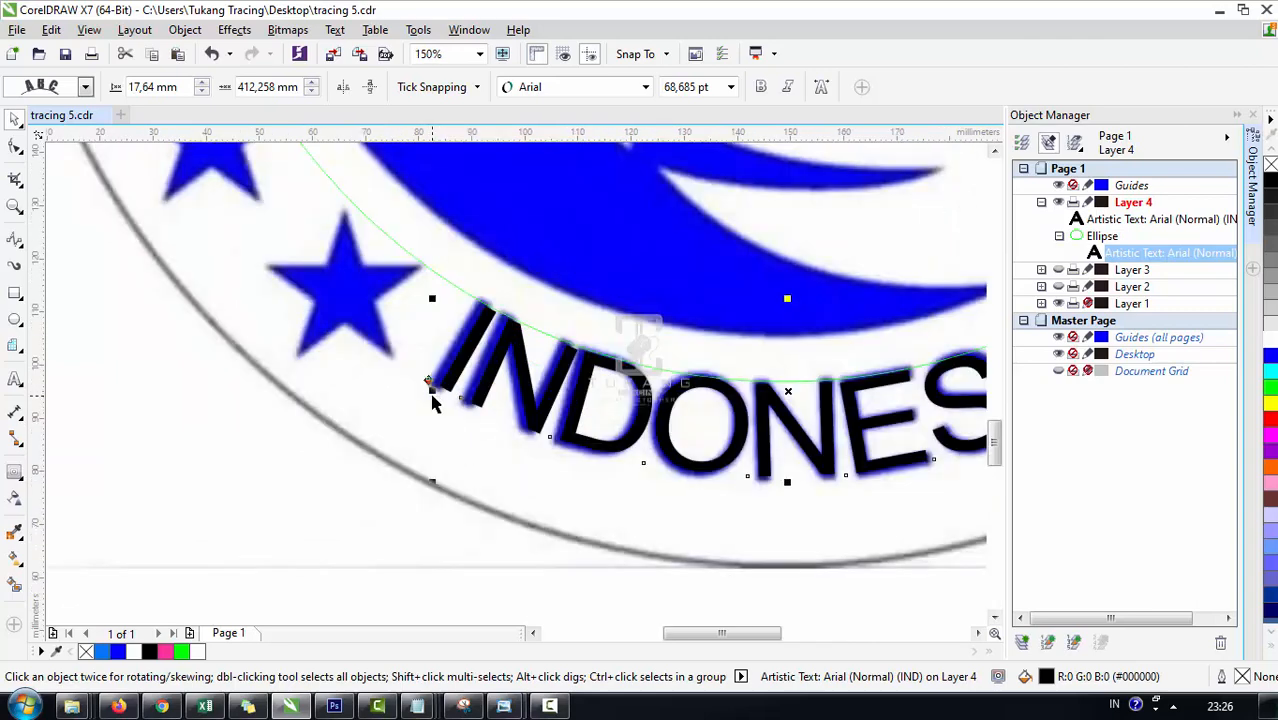
pyautogui.moveTo(436, 391); pyautogui.dragTo(427, 388)
pyautogui.scroll(-1, 461, 384)
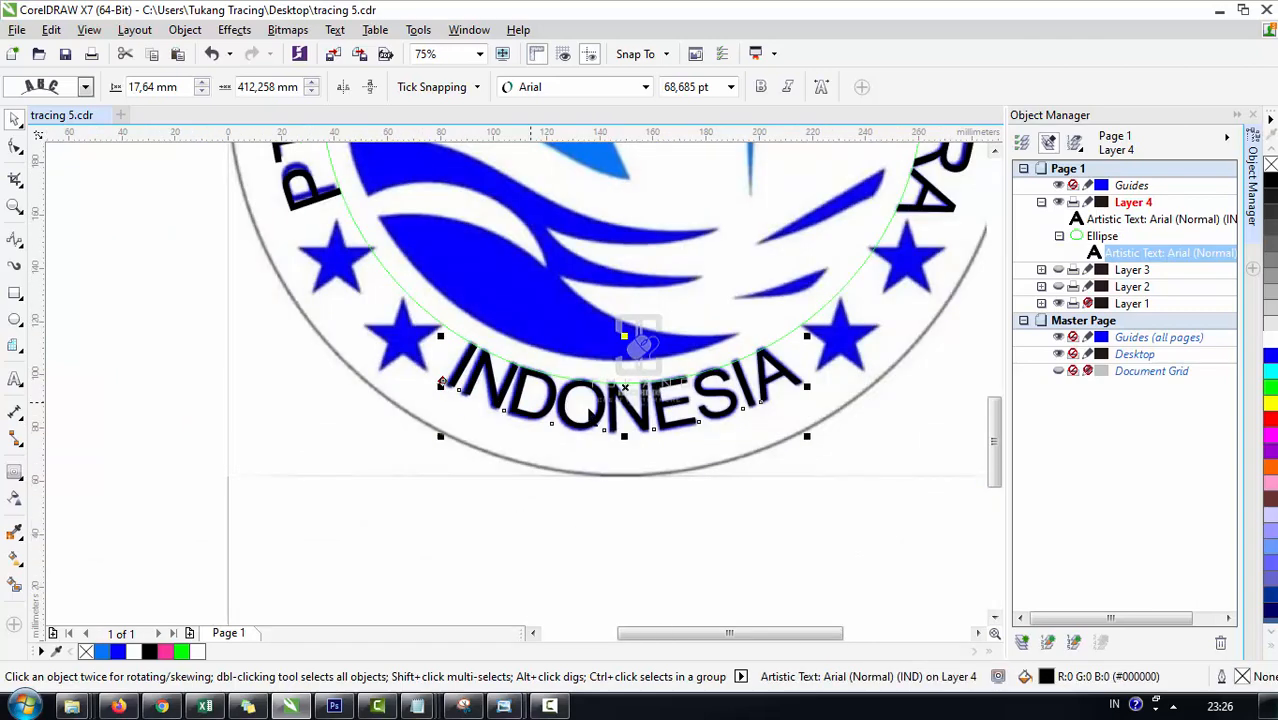
pyautogui.scroll(2, 636, 421)
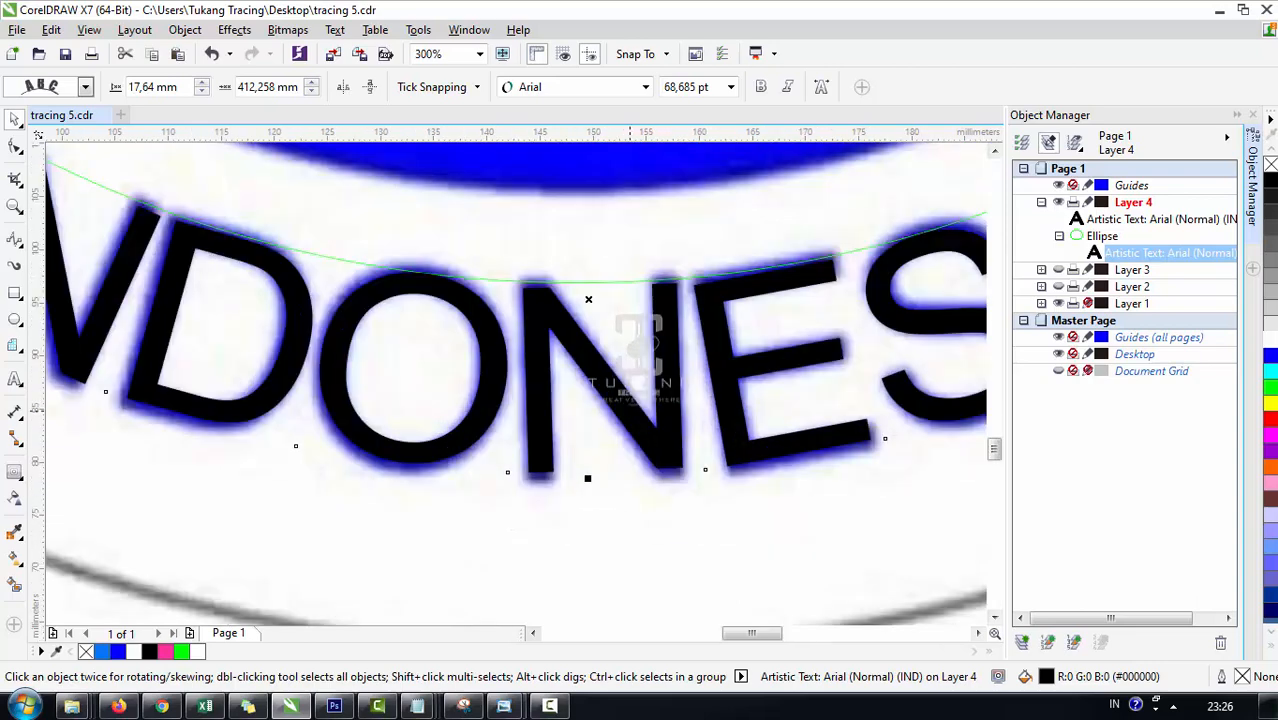
# Step: Break "INDONESIA" apart from its circle and delete the leftover green circle
pyautogui.scroll(-3, 636, 421)
pyautogui.click(632, 468)
pyautogui.click(627, 396)
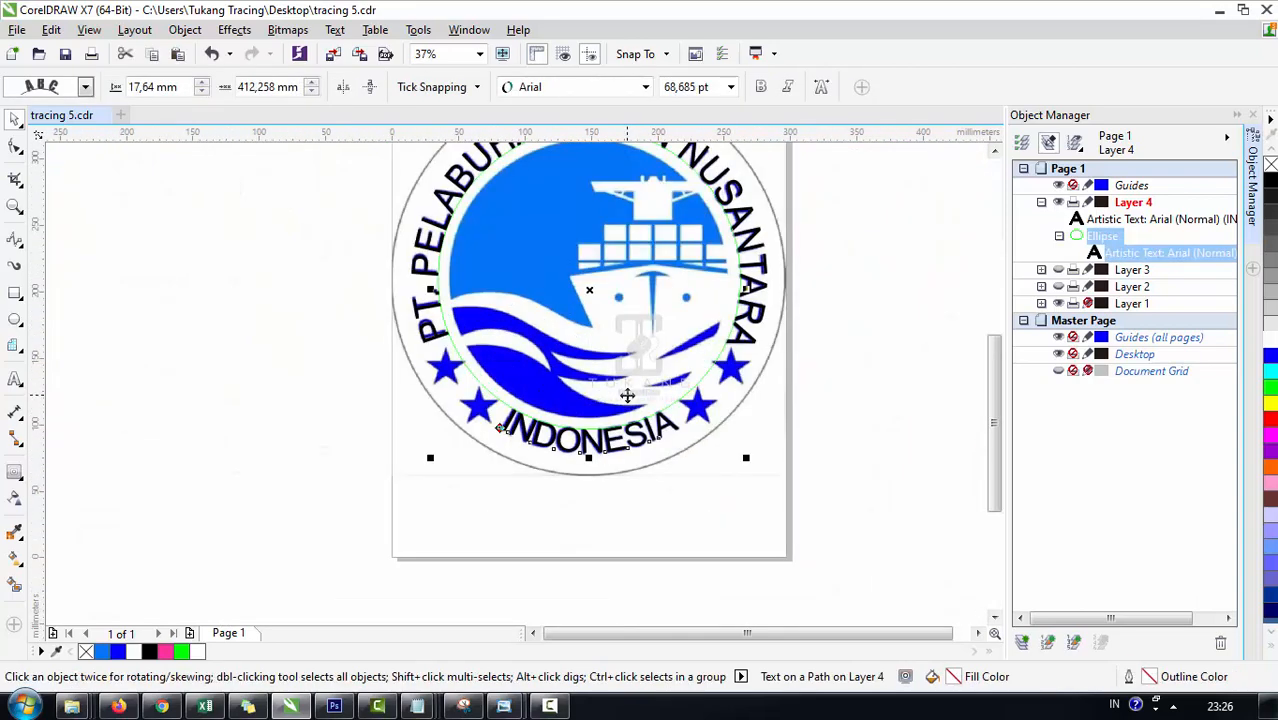
pyautogui.hotkey('ctrl', 'k')
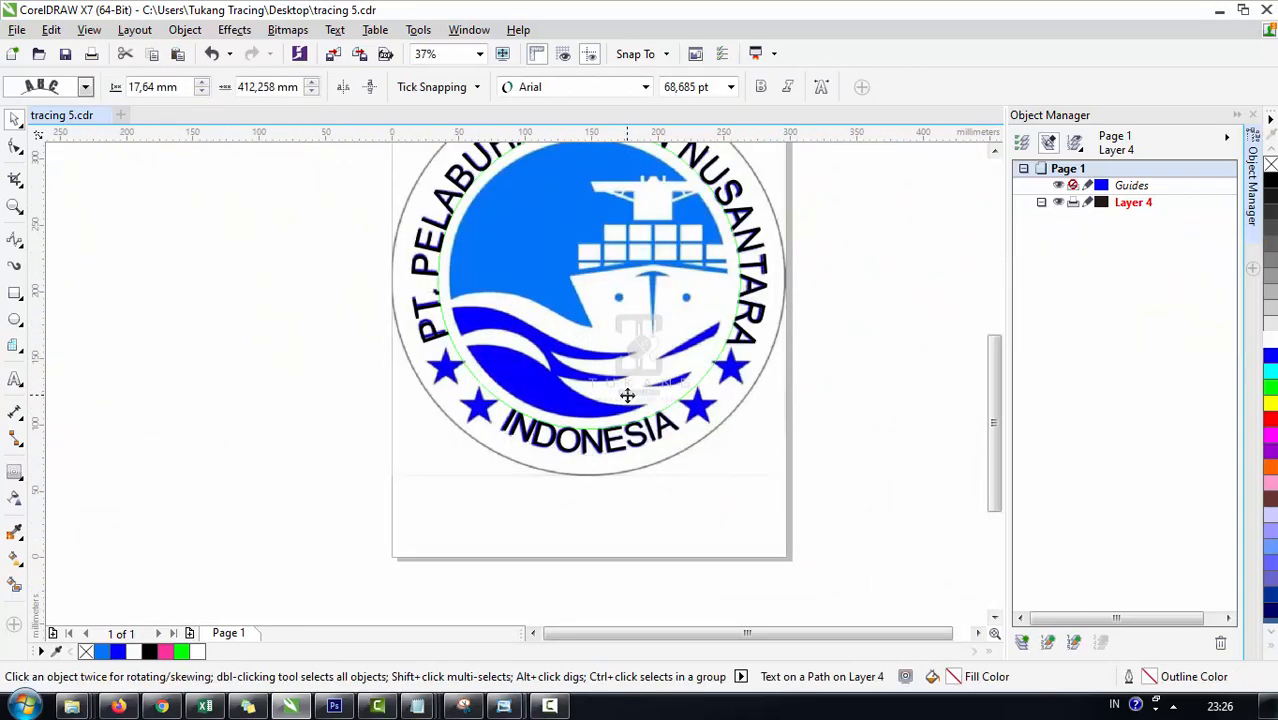
pyautogui.click(645, 283)
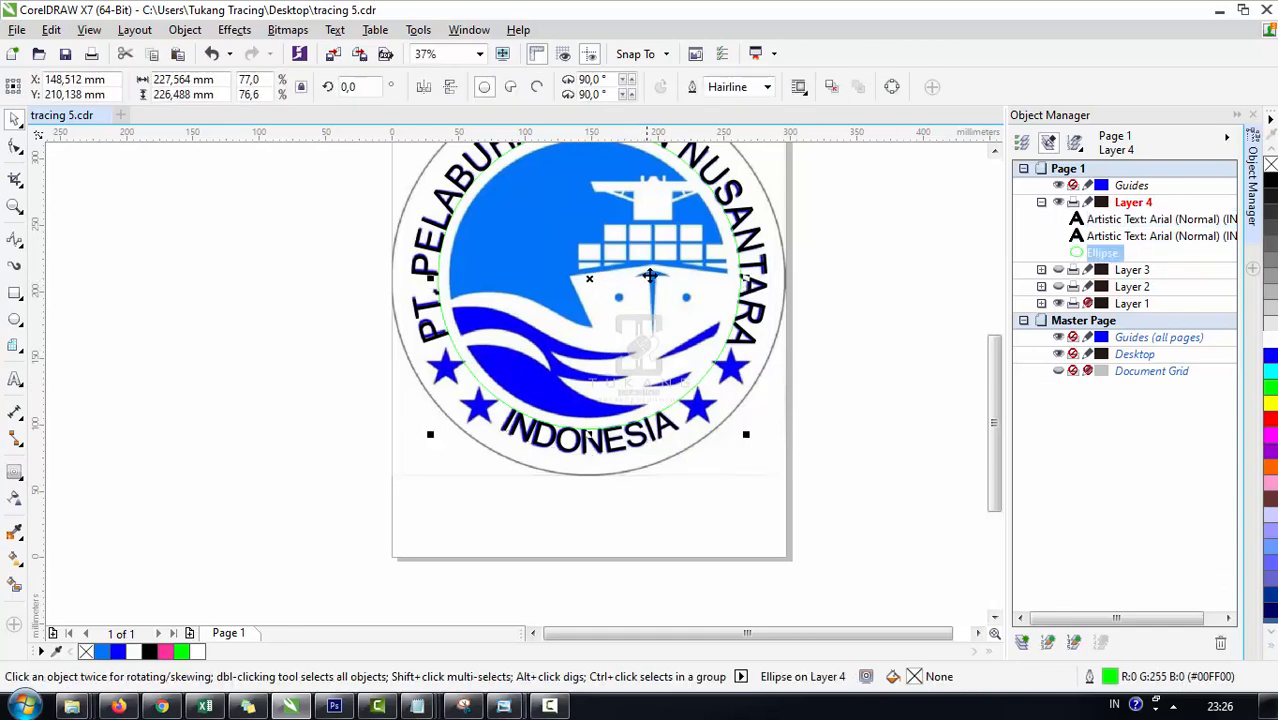
pyautogui.scroll(2, 650, 276)
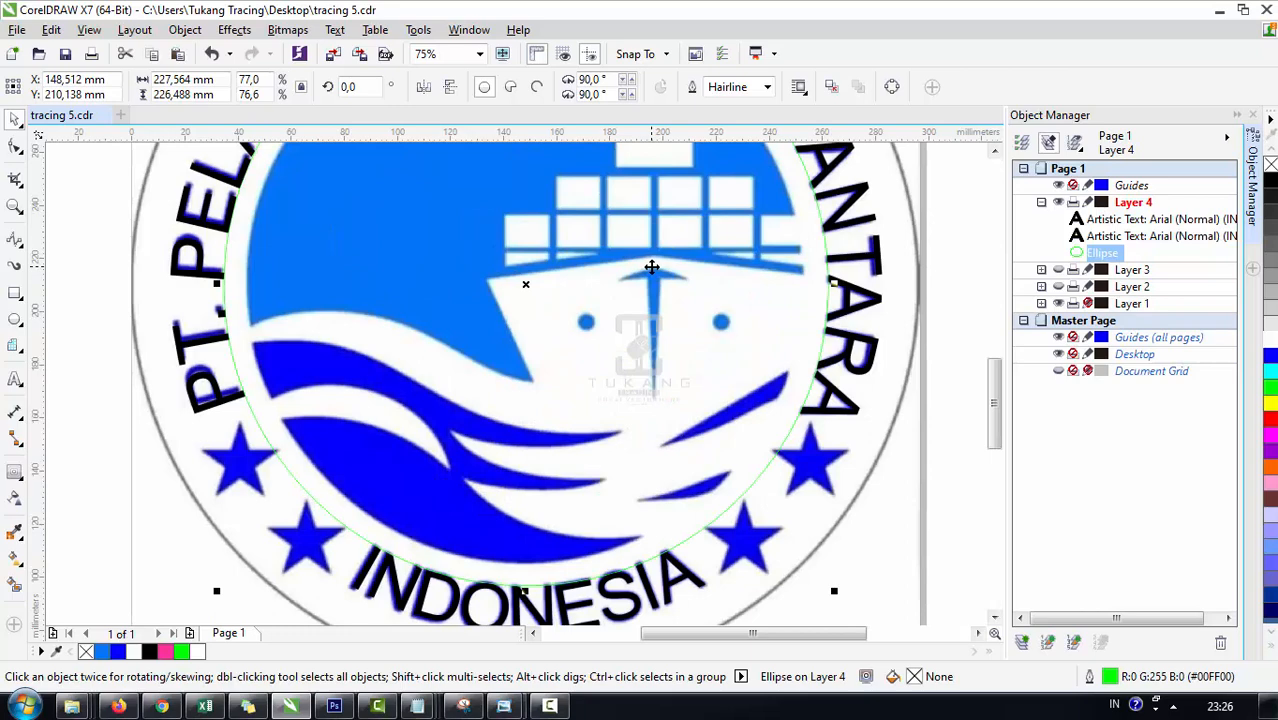
pyautogui.press('Delete')
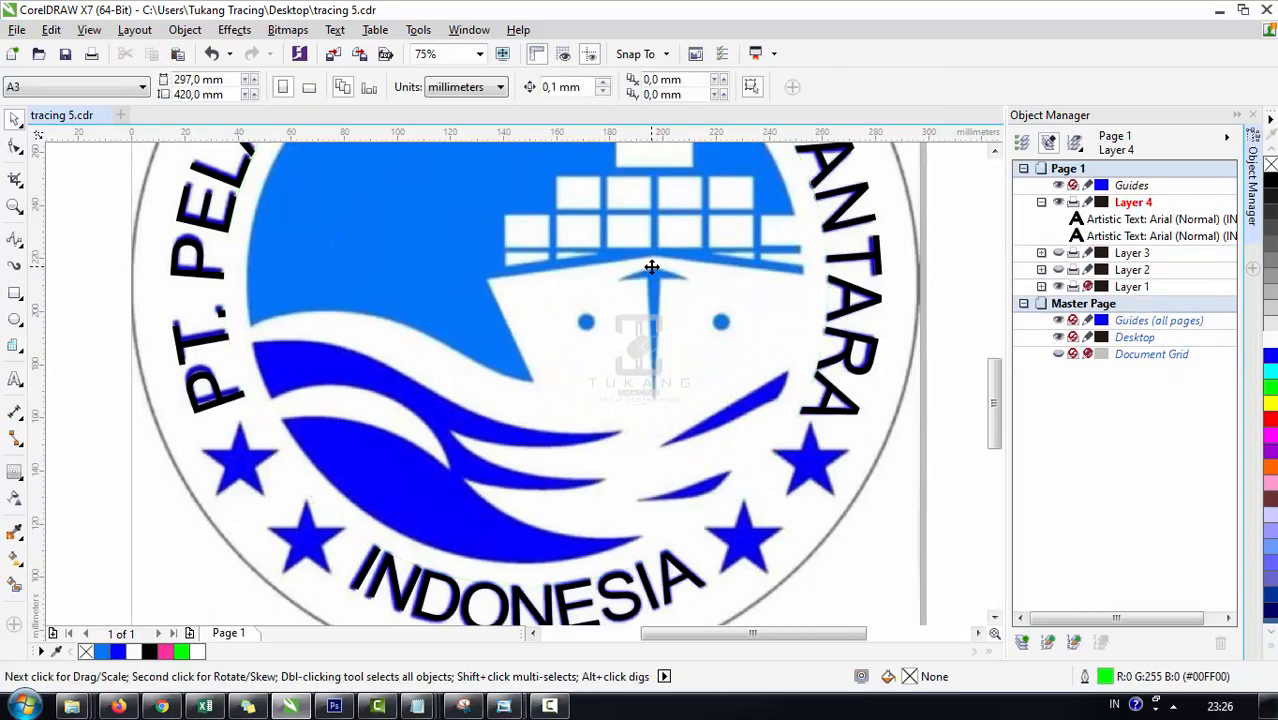
# Step: Select both curved texts on Layer 4 and fill them with the logo's dark blue, keeping their positions
pyautogui.scroll(-2, 651, 267)
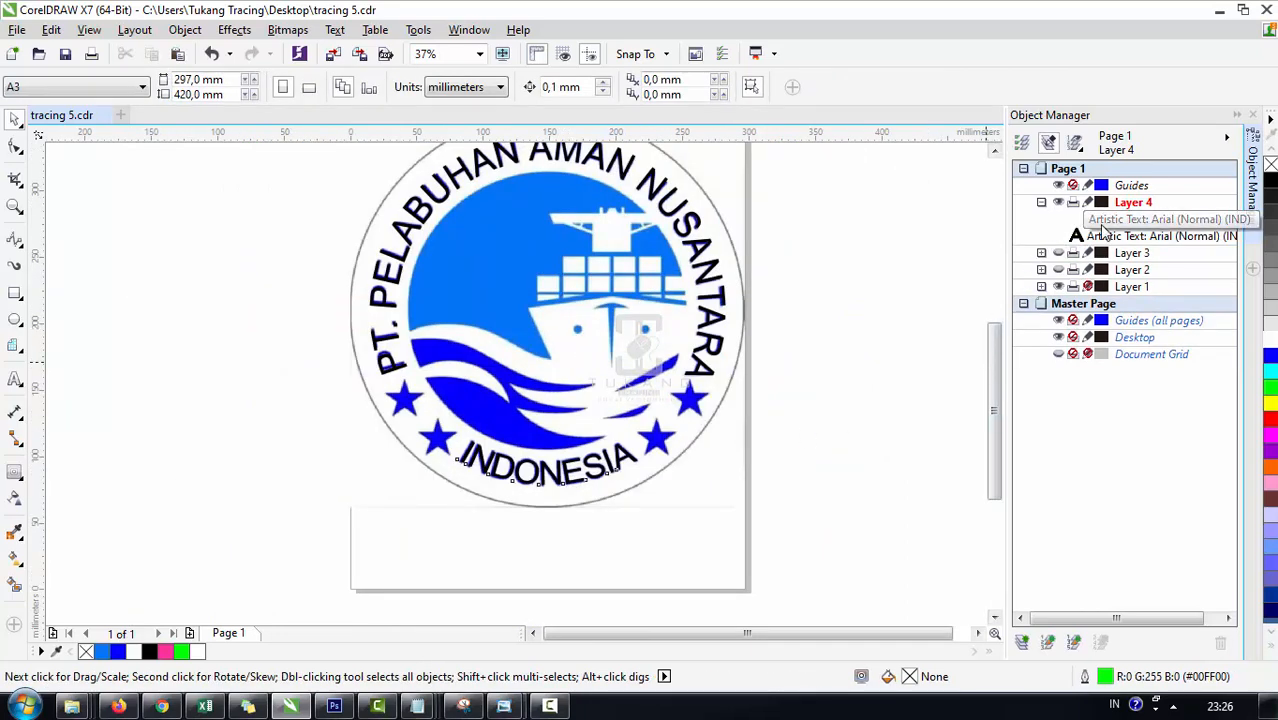
pyautogui.click(1103, 235)
pyautogui.keyDown('shift'); pyautogui.click(567, 485); pyautogui.keyUp('shift')
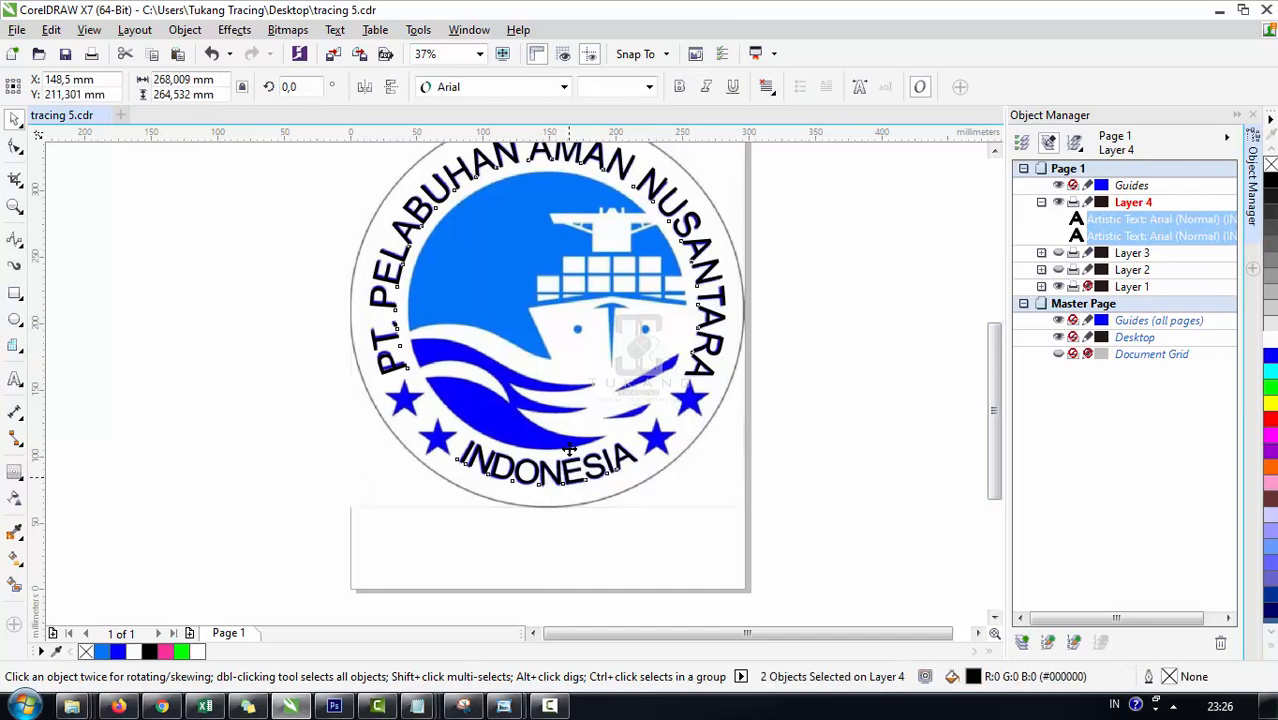
pyautogui.moveTo(569, 450); pyautogui.dragTo(567, 439)
pyautogui.scroll(2, 572, 469)
pyautogui.hotkey('ctrl', 'z')
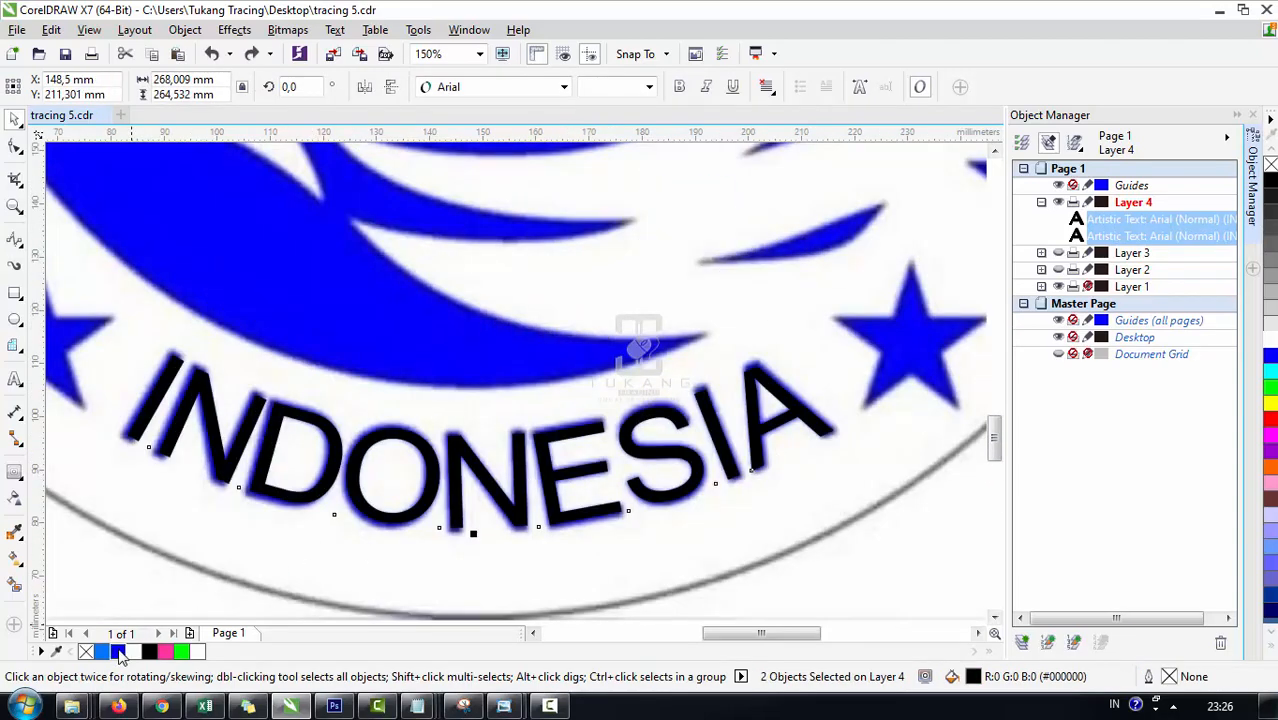
pyautogui.click(117, 651)
pyautogui.scroll(-2, 530, 428)
pyautogui.click(675, 508)
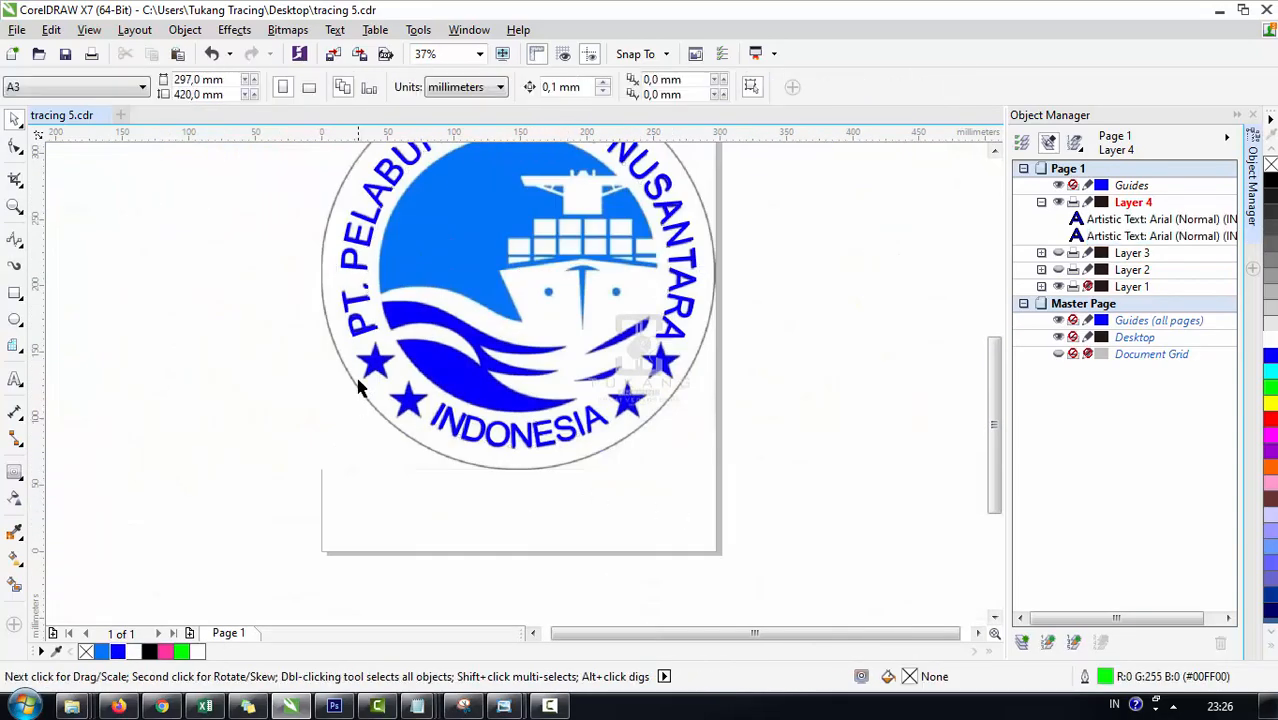
# Step: Draw a star about 24 mm wide over the star just before "INDONESIA" and set it to 5 points
pyautogui.scroll(2, 388, 398)
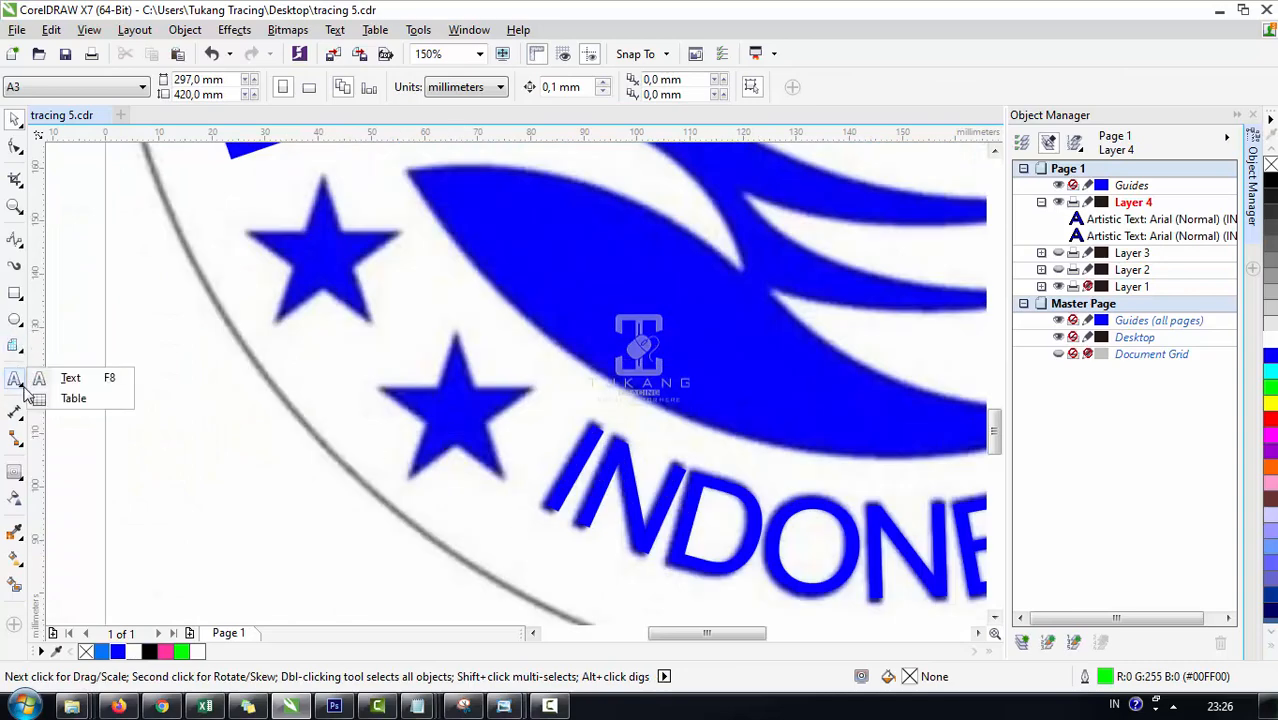
pyautogui.click(24, 352)
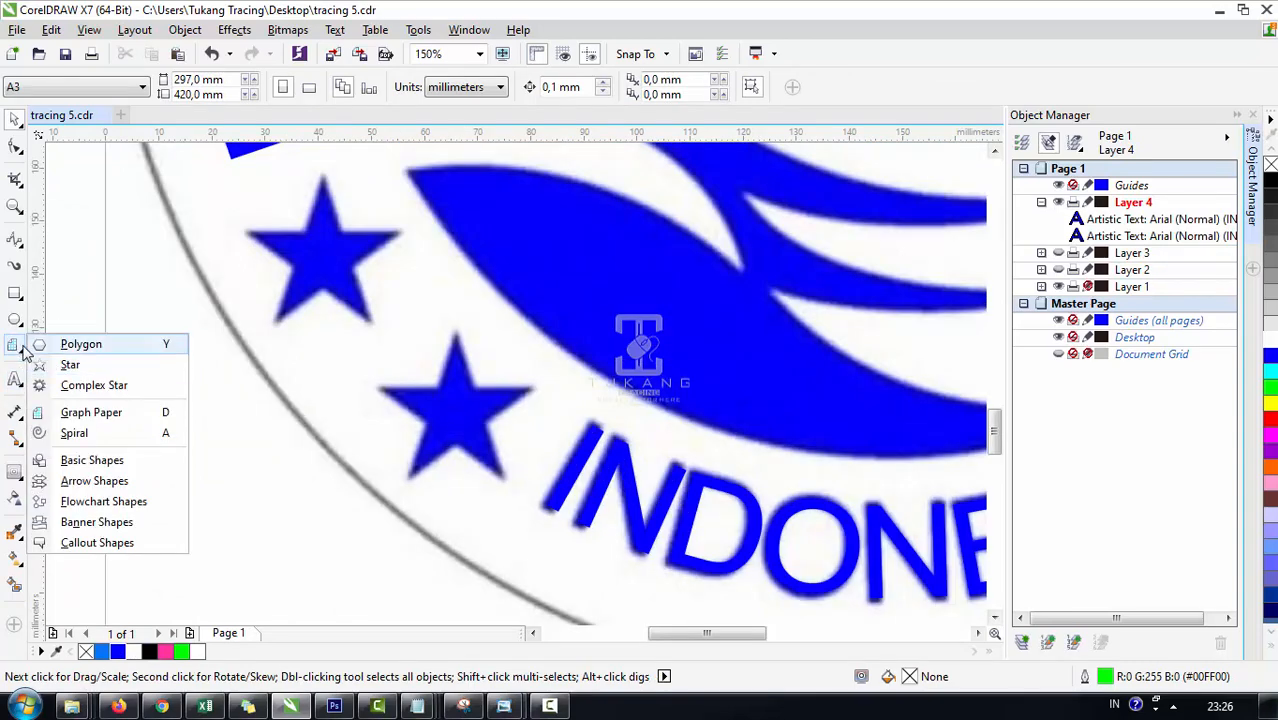
pyautogui.click(68, 365)
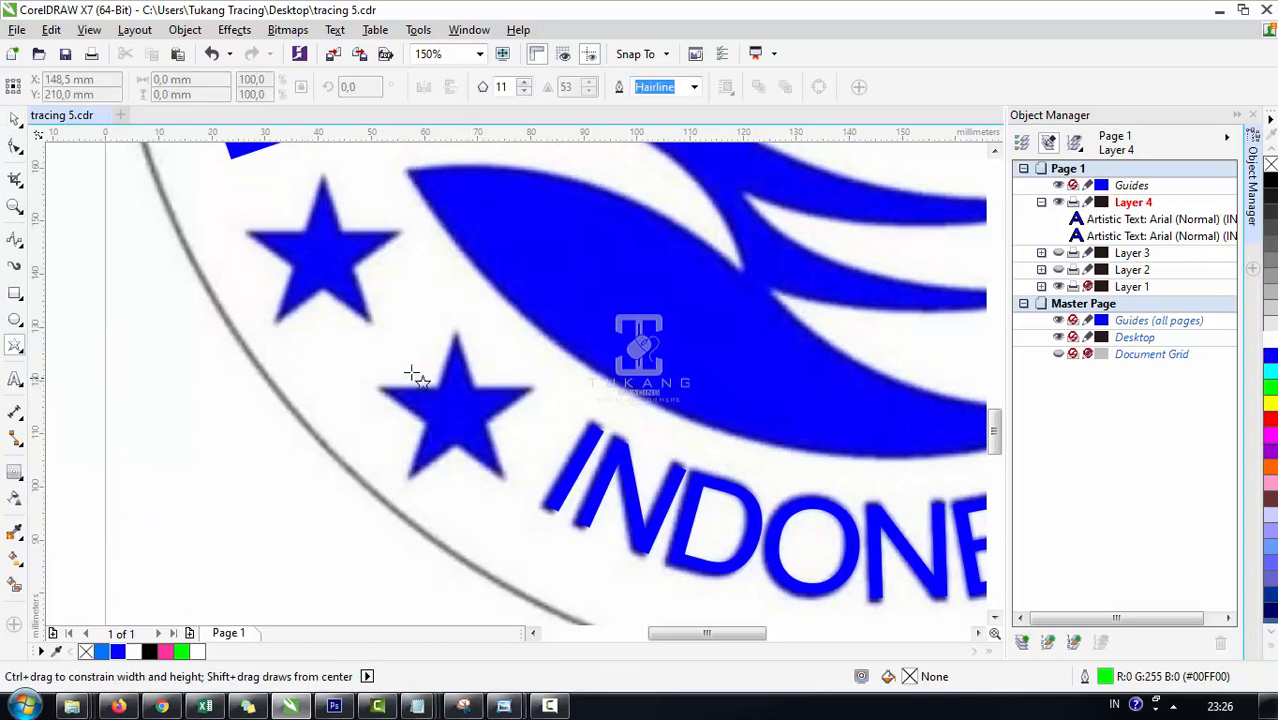
pyautogui.moveTo(375, 328)
pyautogui.mouseDown()
pyautogui.moveTo(505, 479)
pyautogui.moveTo(517, 470)
pyautogui.mouseUp()
pyautogui.doubleClick(503, 86)
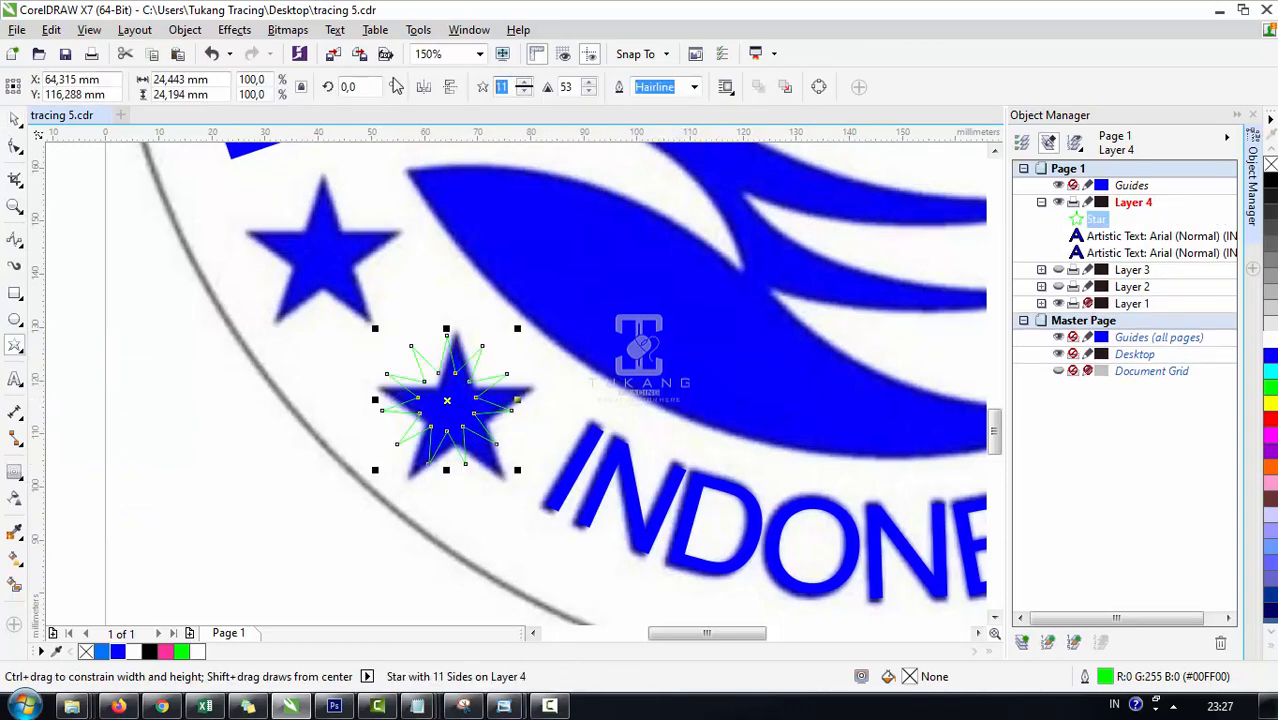
pyautogui.write('5')
pyautogui.press('Return')
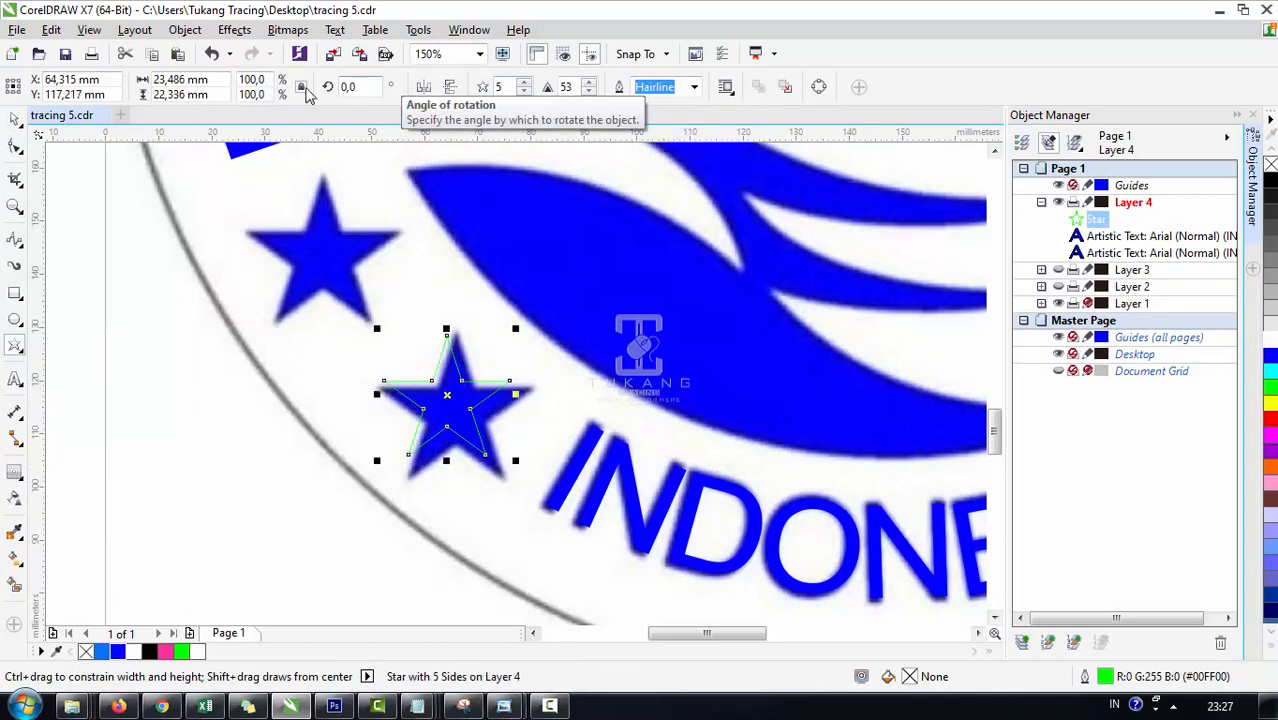
# Step: Move the five-pointed star onto the original star and enlarge it to about 27.4 × 26 mm to match
pyautogui.press('space')
pyautogui.scroll(1, 438, 474)
pyautogui.moveTo(407, 346); pyautogui.dragTo(403, 361)
pyautogui.moveTo(580, 456); pyautogui.dragTo(622, 480)
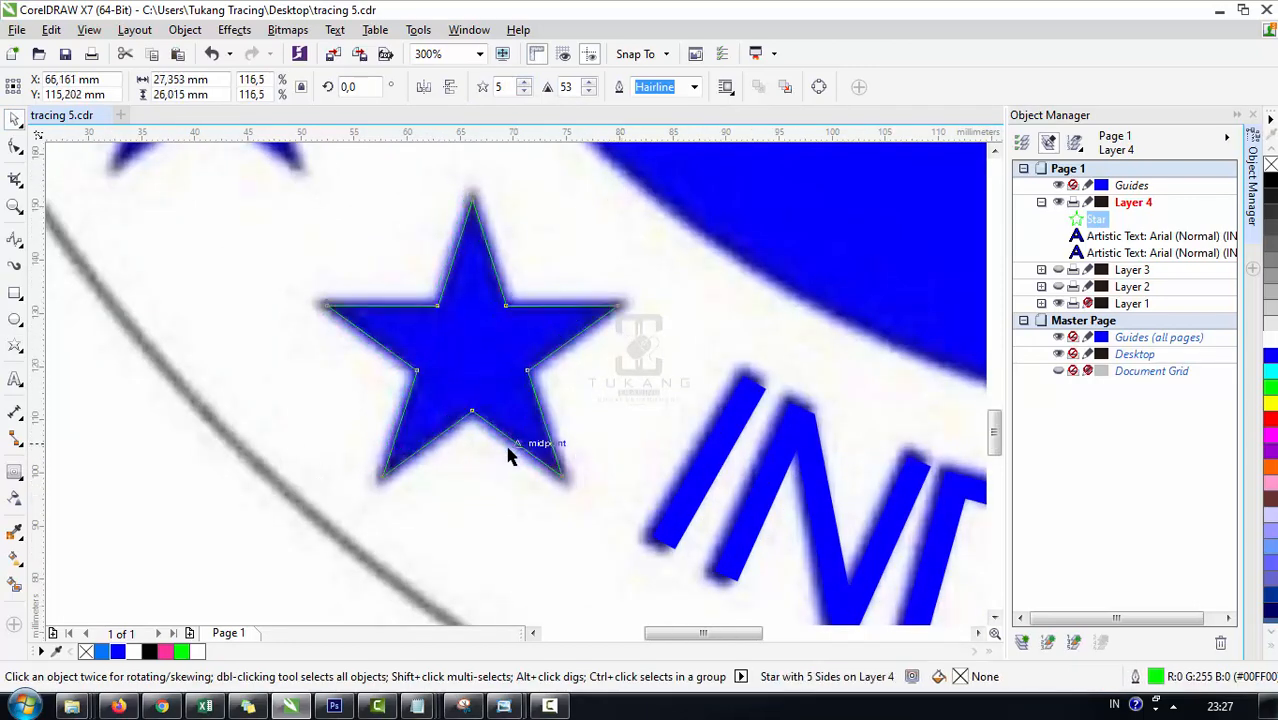
# Step: Duplicate the star and place the copy over the original star below "PT."
pyautogui.scroll(-2, 505, 430)
pyautogui.scroll(1, 499, 423)
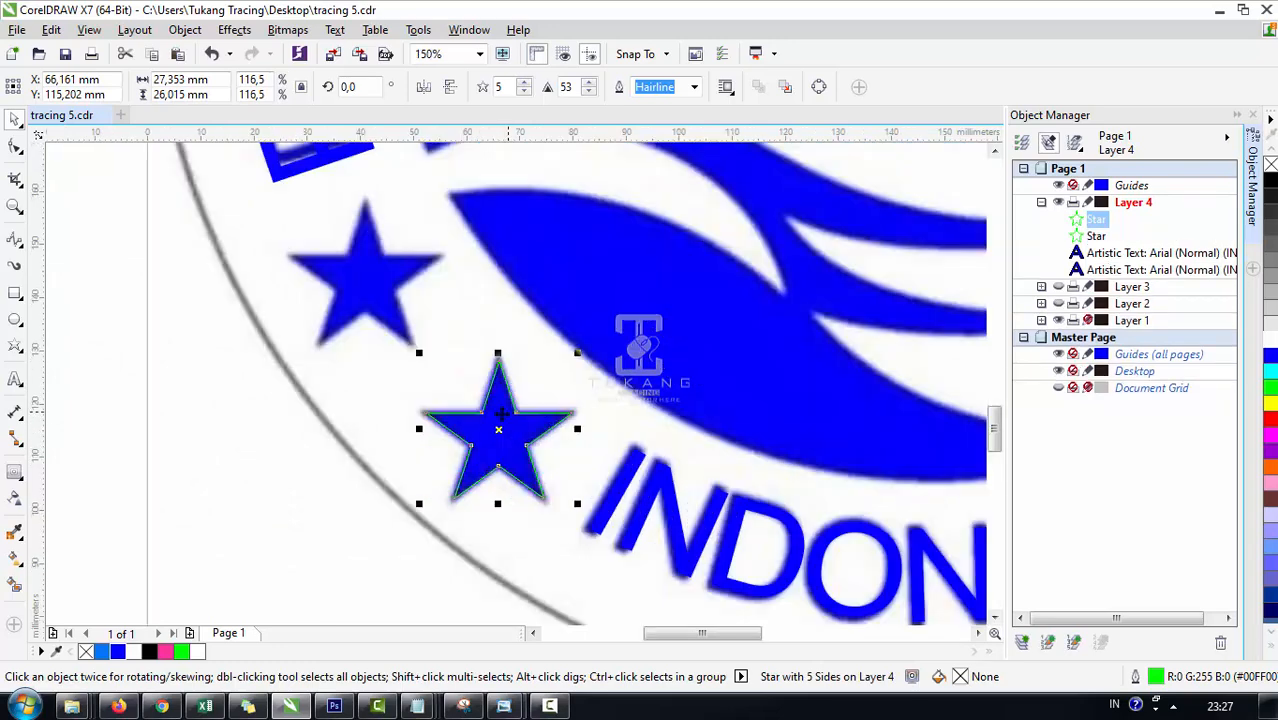
pyautogui.moveTo(494, 428); pyautogui.dragTo(373, 268)
pyautogui.scroll(-1, 331, 312)
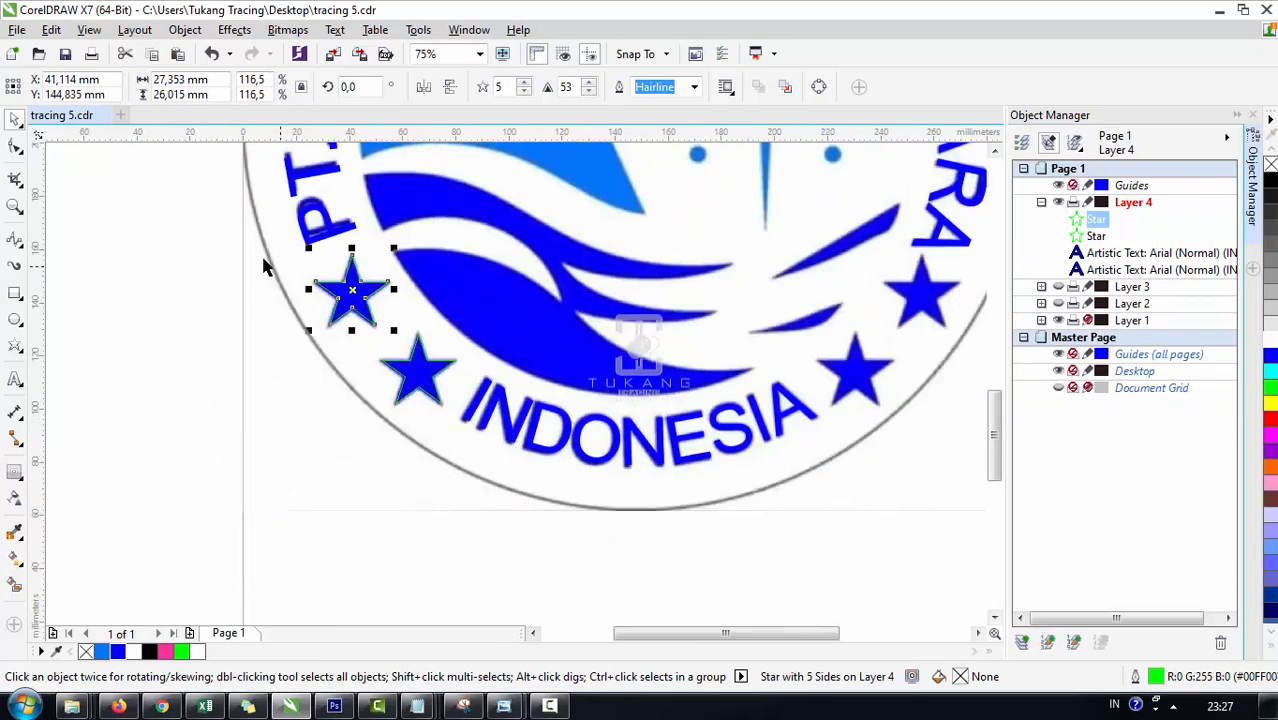
# Step: Duplicate both stars, mirror the copies horizontally, and move them over the two stars on the logo's opposite side
pyautogui.moveTo(253, 216); pyautogui.dragTo(485, 470)
pyautogui.scroll(-1, 390, 380)
pyautogui.press('KP_Add')
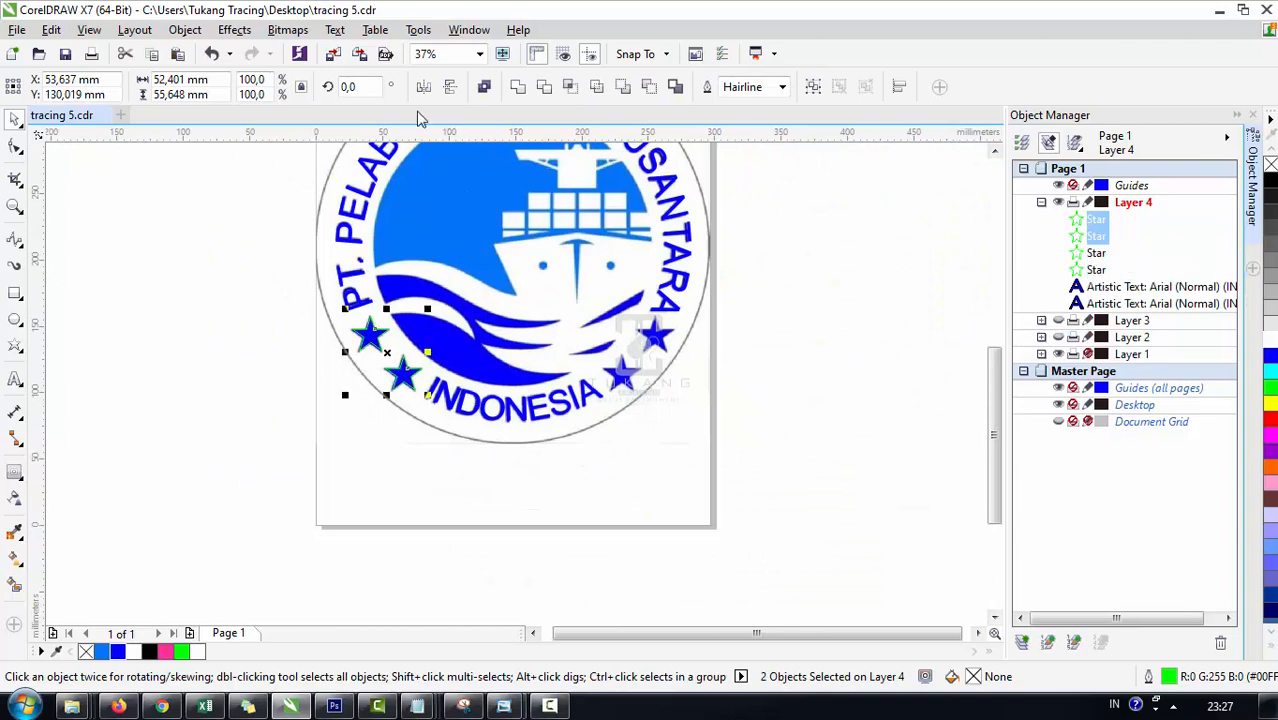
pyautogui.click(424, 86)
pyautogui.moveTo(400, 345); pyautogui.dragTo(648, 352)
pyautogui.scroll(1, 645, 345)
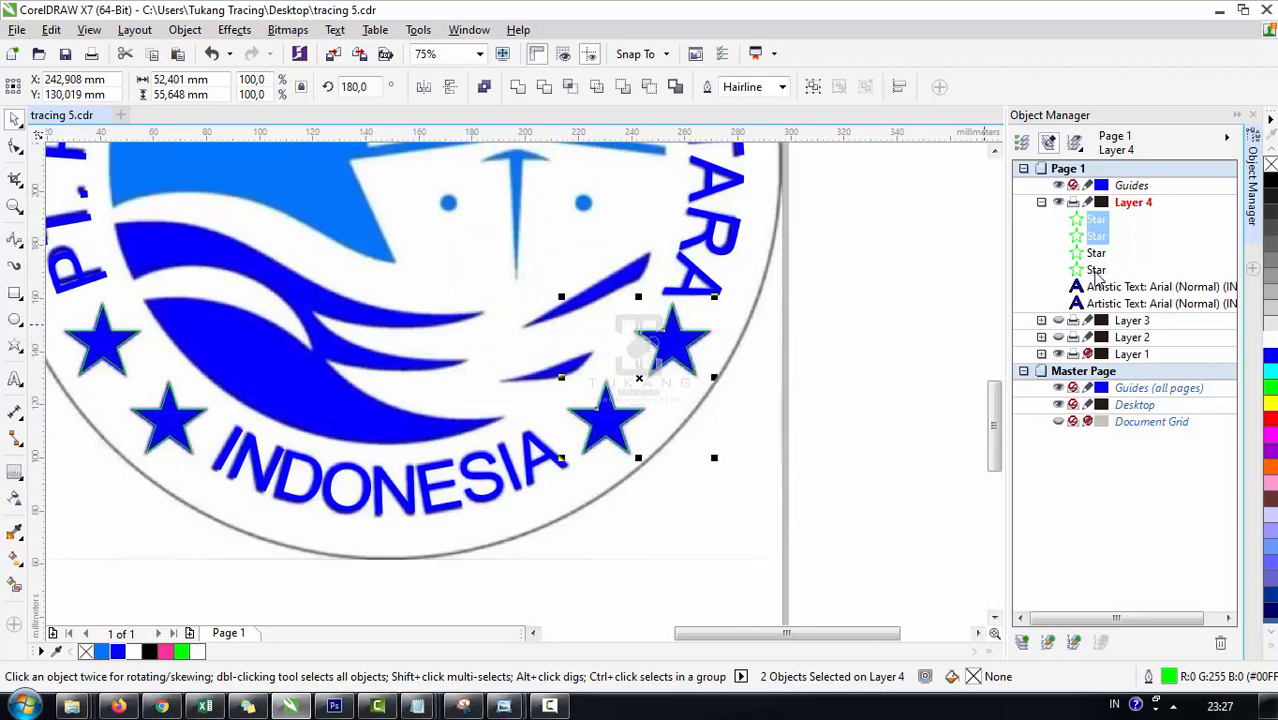
# Step: Group the four stars, fill them with dark blue (#0300FF), and remove their outline
pyautogui.keyDown('shift'); pyautogui.click(1092, 276); pyautogui.keyUp('shift')
pyautogui.hotkey('ctrl', 'g')
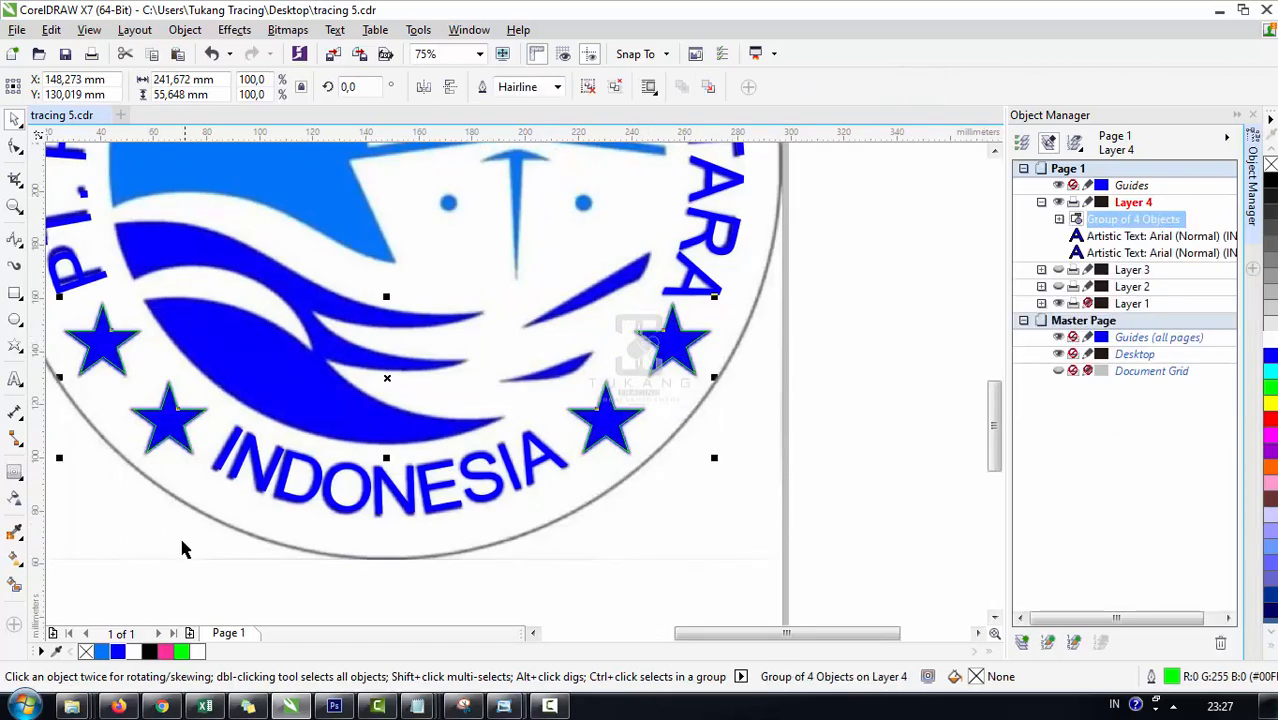
pyautogui.click(117, 651)
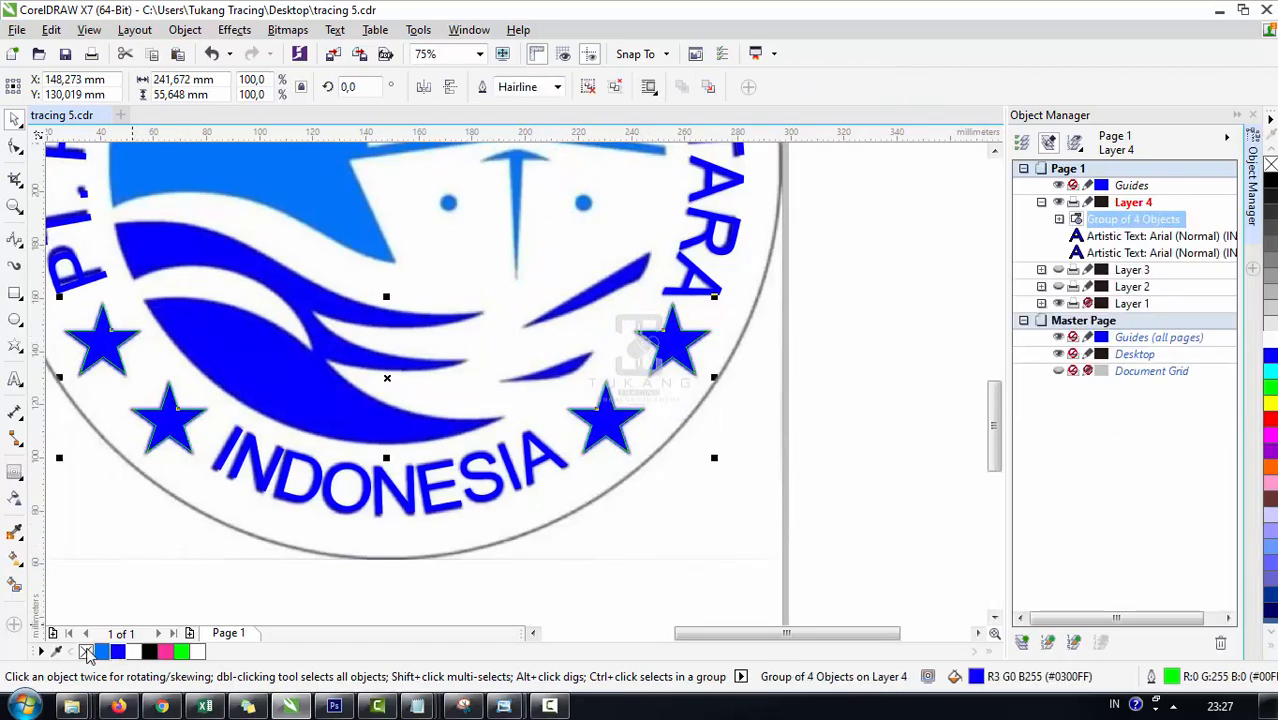
pyautogui.rightClick(86, 652)
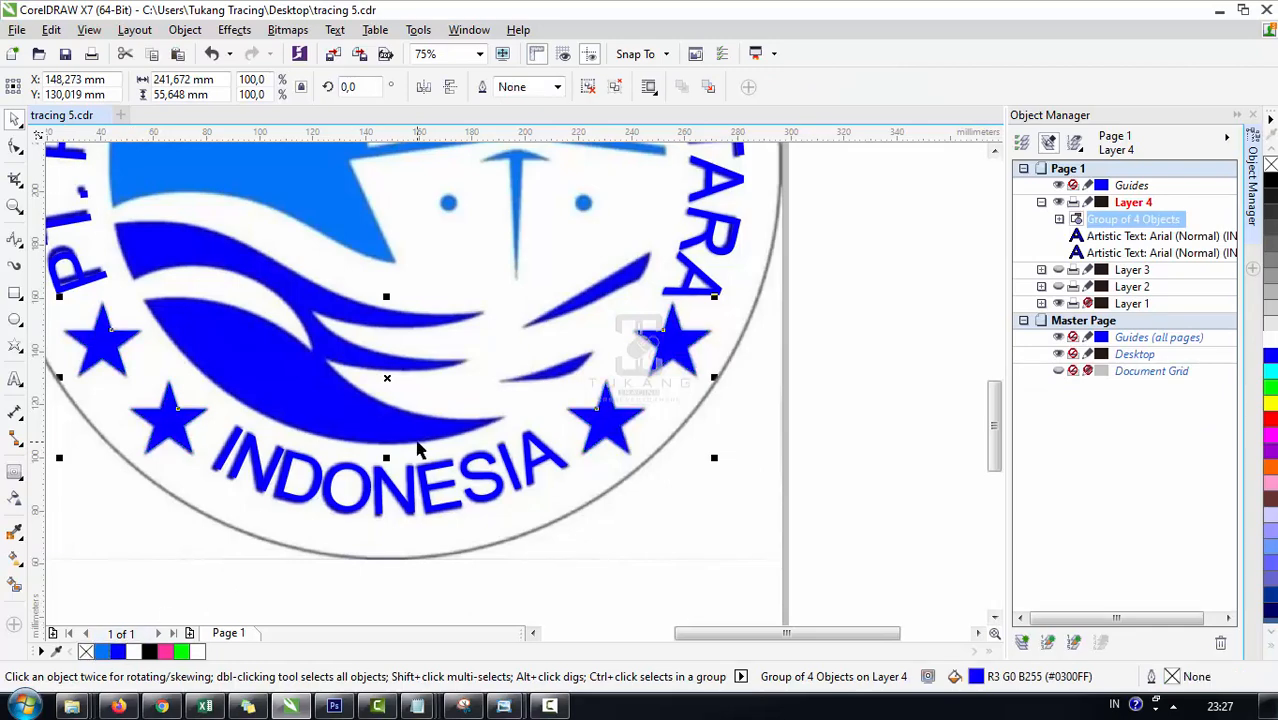
pyautogui.scroll(-1, 419, 451)
pyautogui.click(626, 504)
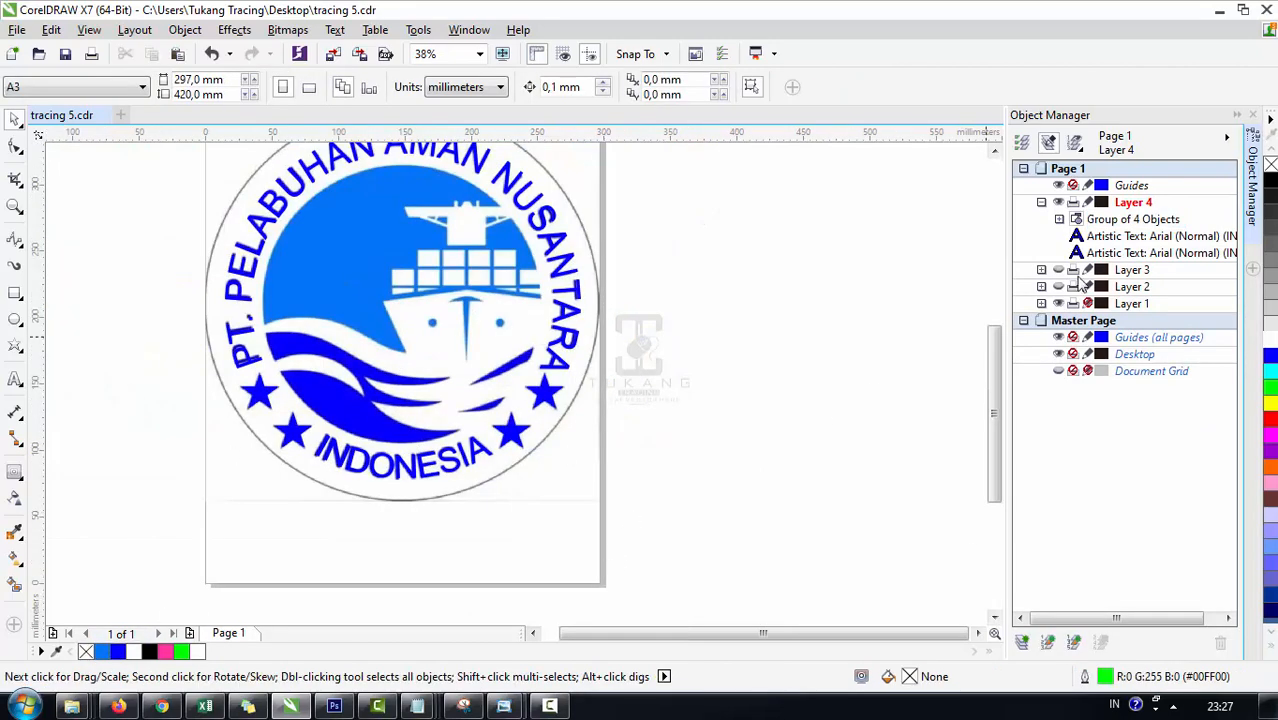
# Step: Collapse Layer 4 and make Layers 2 and 3 visible
pyautogui.click(1041, 202)
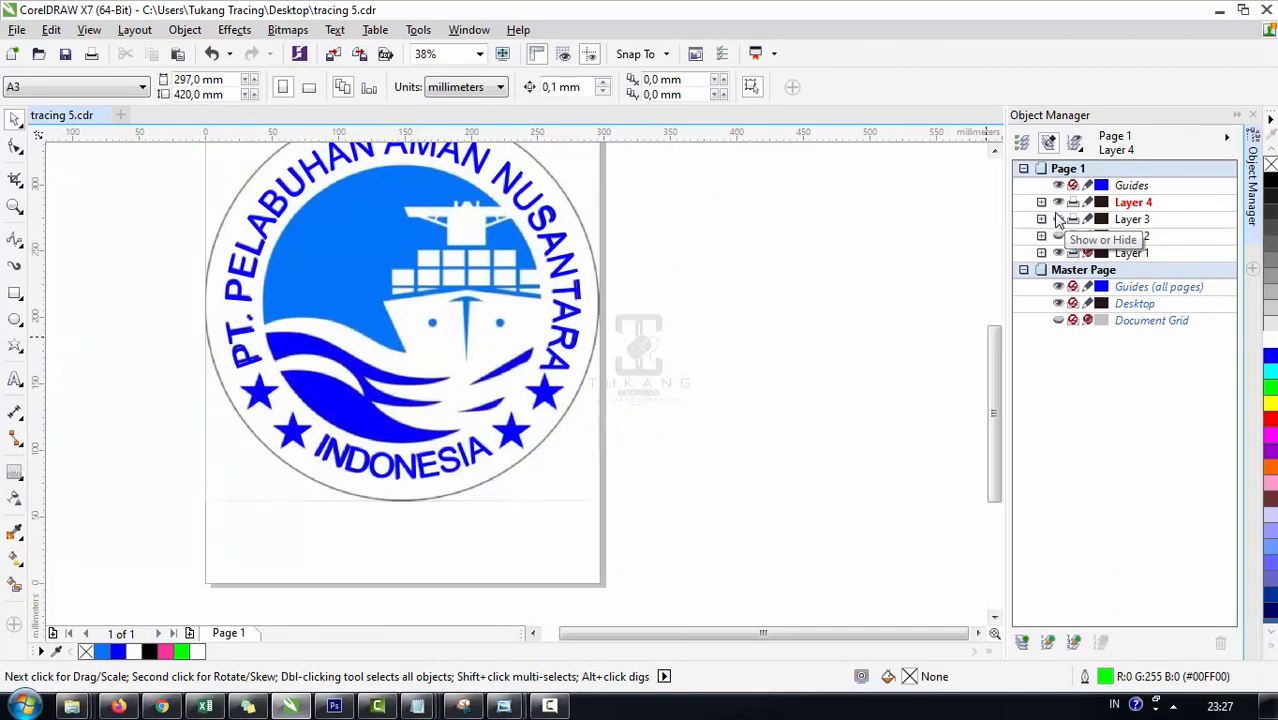
pyautogui.click(1058, 236)
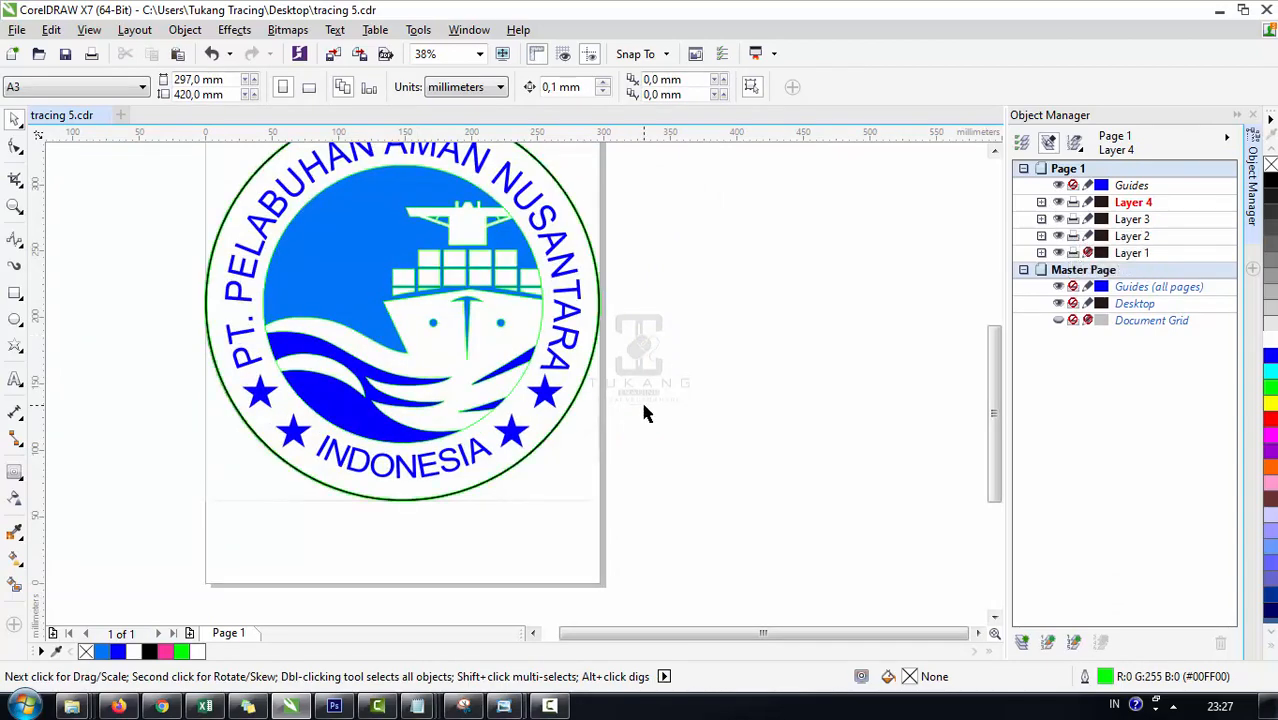
# Step: Select all the traced logo objects across the layers and remove their outlines
pyautogui.scroll(-1, 524, 410)
pyautogui.moveTo(658, 510); pyautogui.dragTo(234, 196)
pyautogui.scroll(1, 567, 351)
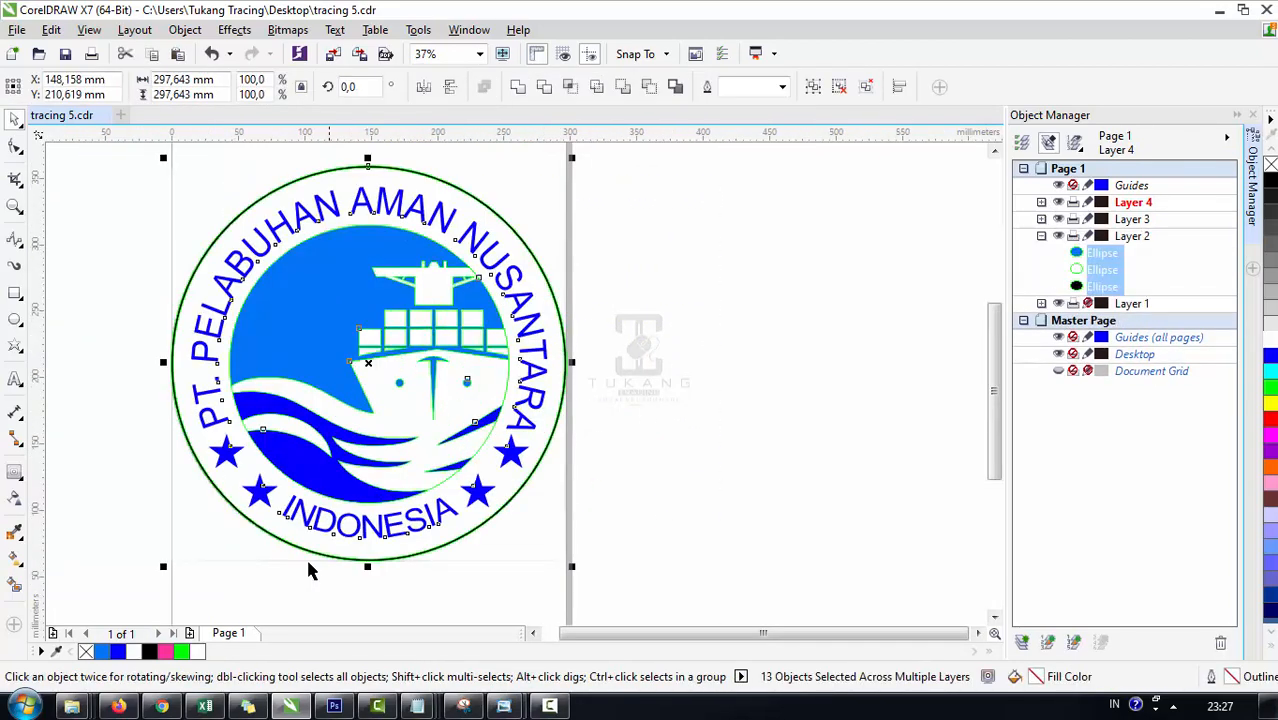
pyautogui.click(86, 652)
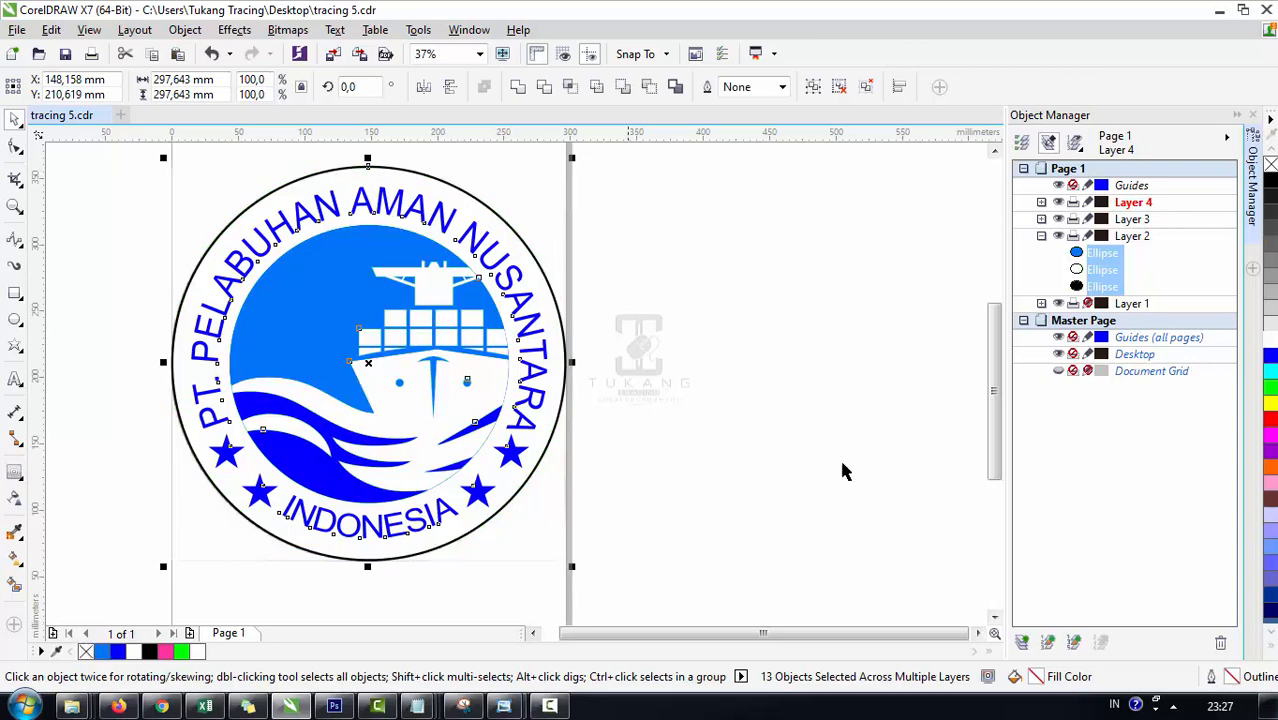
# Step: Group the six curves and the ellipse on Layer 3
pyautogui.click(1041, 219)
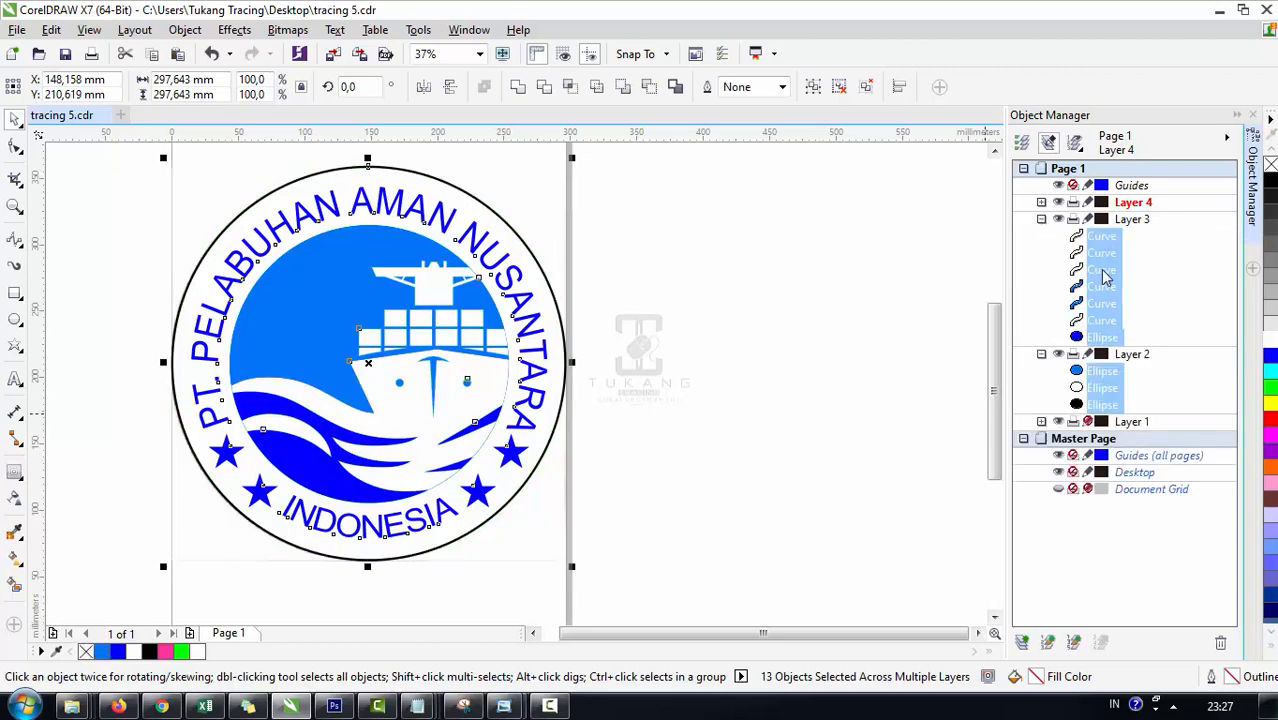
pyautogui.click(1126, 220)
pyautogui.click(1104, 237)
pyautogui.keyDown('shift'); pyautogui.click(1102, 337); pyautogui.keyUp('shift')
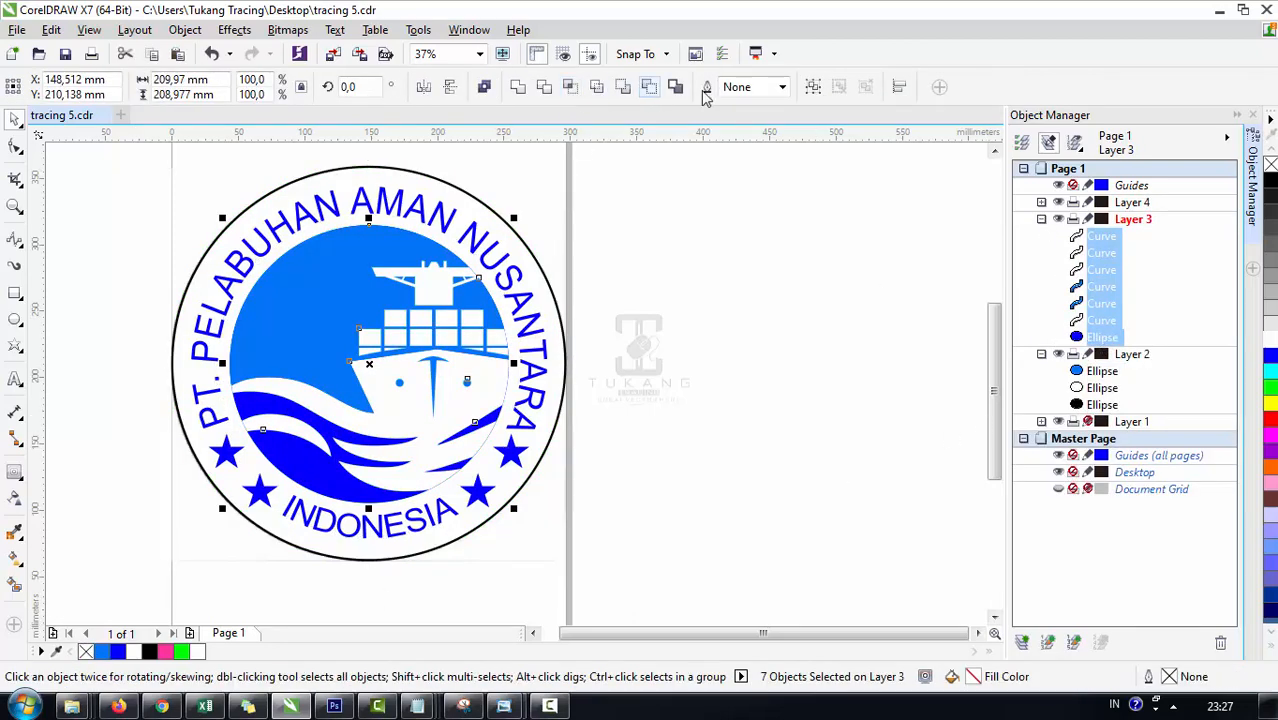
pyautogui.click(814, 88)
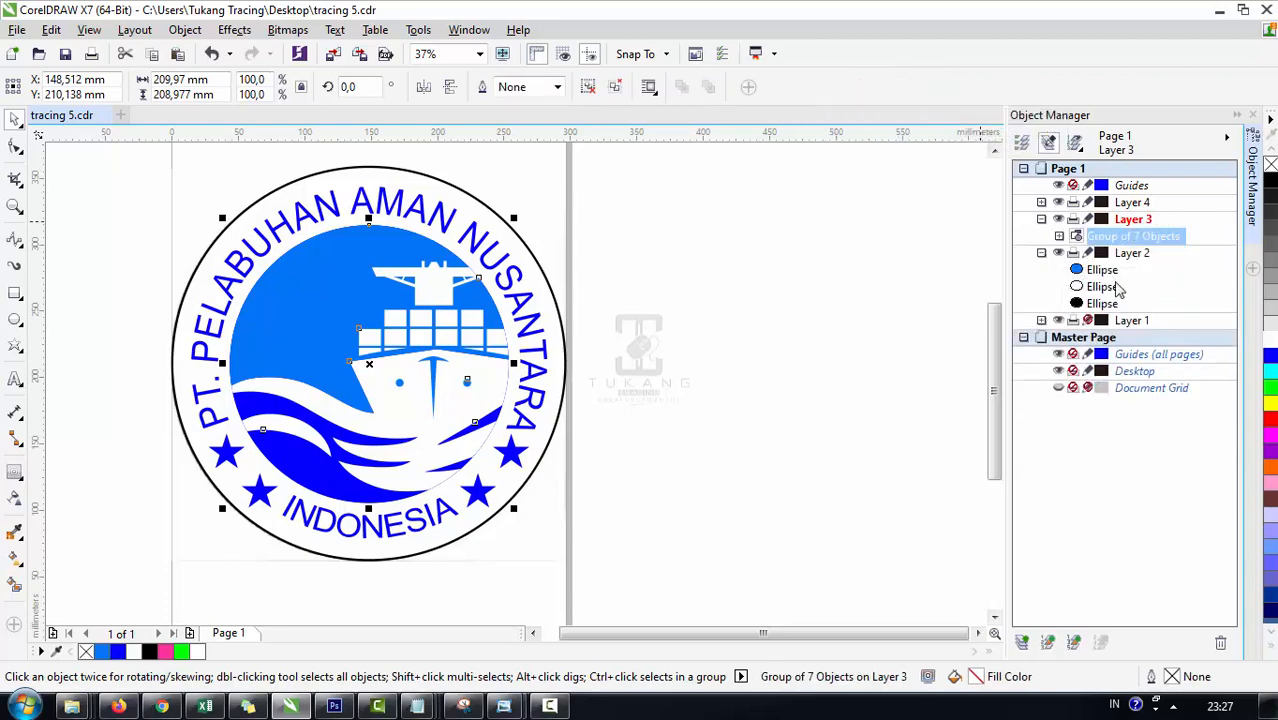
# Step: Group the three ellipses on Layer 2
pyautogui.click(1122, 273)
pyautogui.click(1132, 255)
pyautogui.click(1104, 271)
pyautogui.keyDown('shift'); pyautogui.click(1104, 303); pyautogui.keyUp('shift')
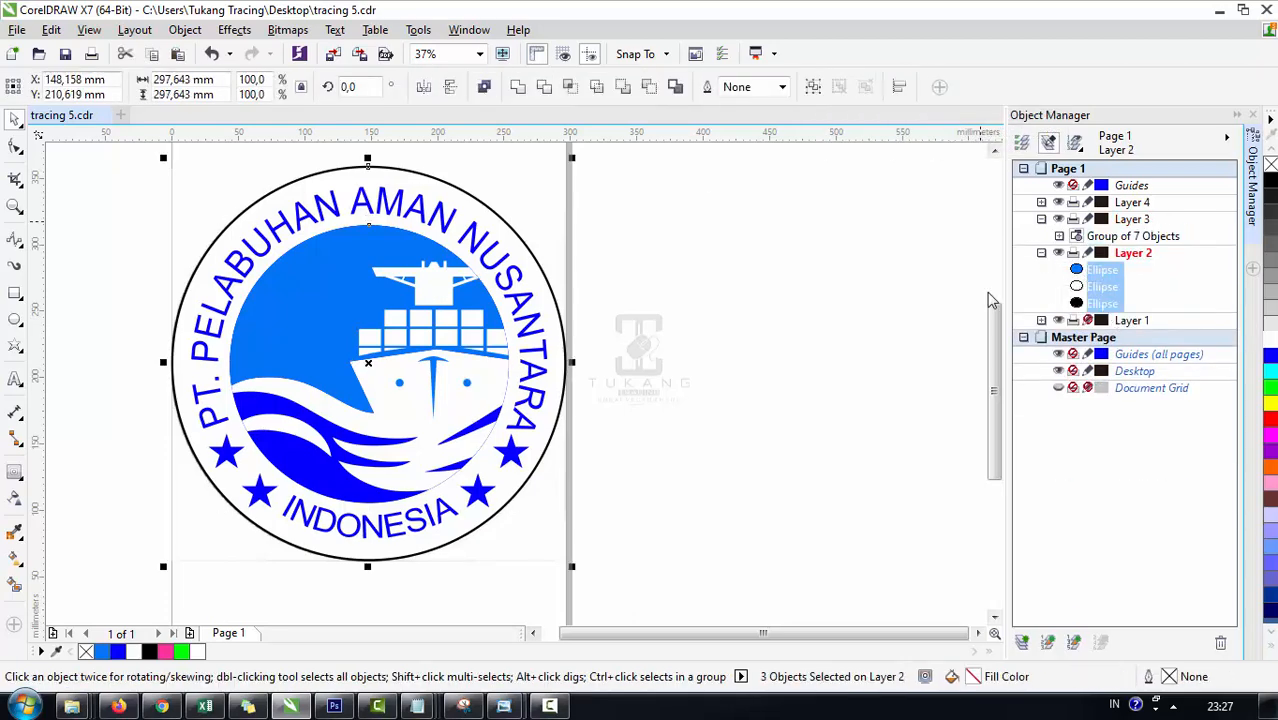
pyautogui.click(814, 88)
pyautogui.click(612, 286)
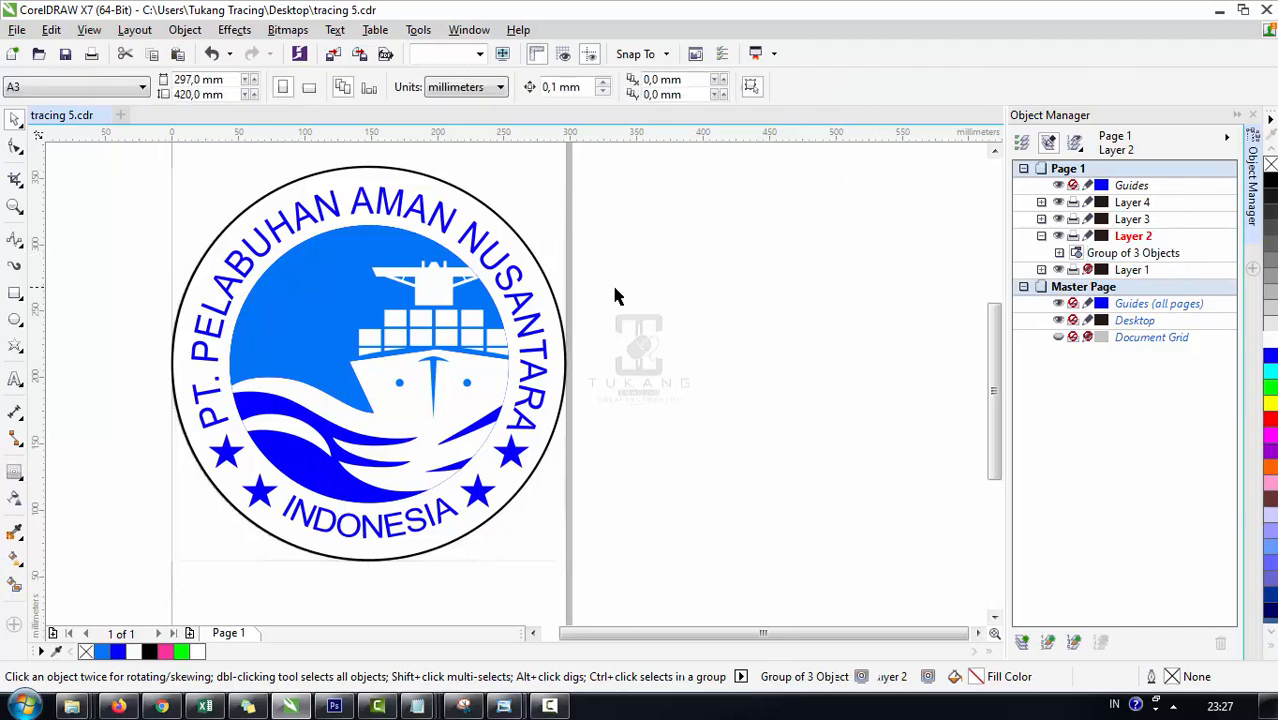
# Step: Move the whole traced logo horizontally off the page to the right of the original image, centred at X about 470 mm
pyautogui.scroll(-2, 612, 286)
pyautogui.click(1041, 236)
pyautogui.moveTo(735, 465); pyautogui.dragTo(371, 243)
pyautogui.moveTo(479, 365); pyautogui.dragTo(697, 365)
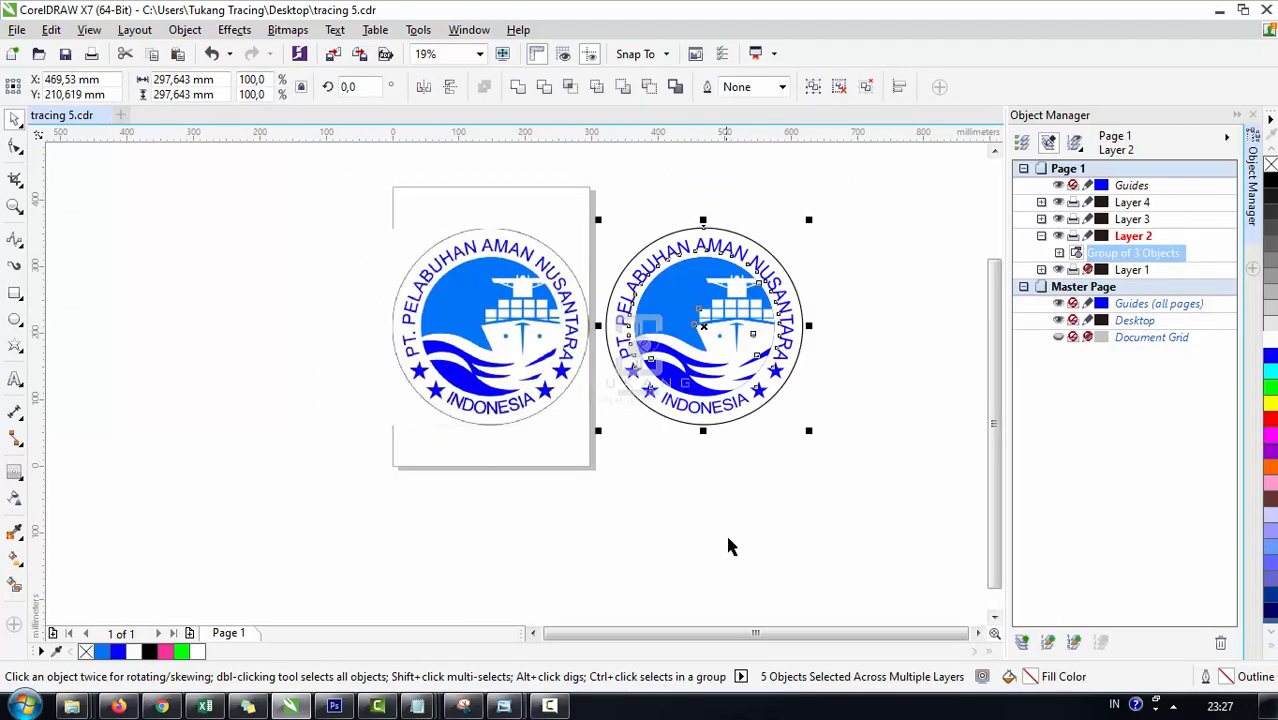
pyautogui.click(738, 512)
# Step: Compare the traced logo with the original image, examining edge sharpness on the ship, containers and waves, then both logos side by side
pyautogui.scroll(2, 950, 388)
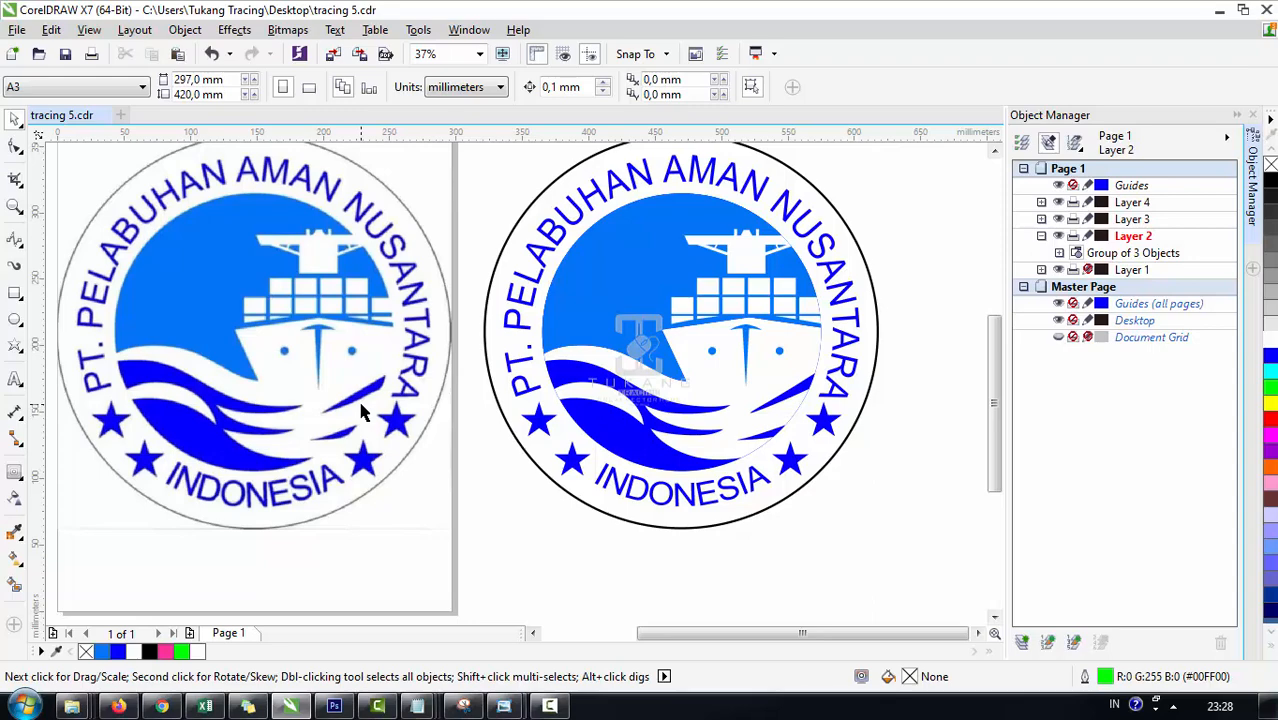
pyautogui.scroll(4, 624, 345)
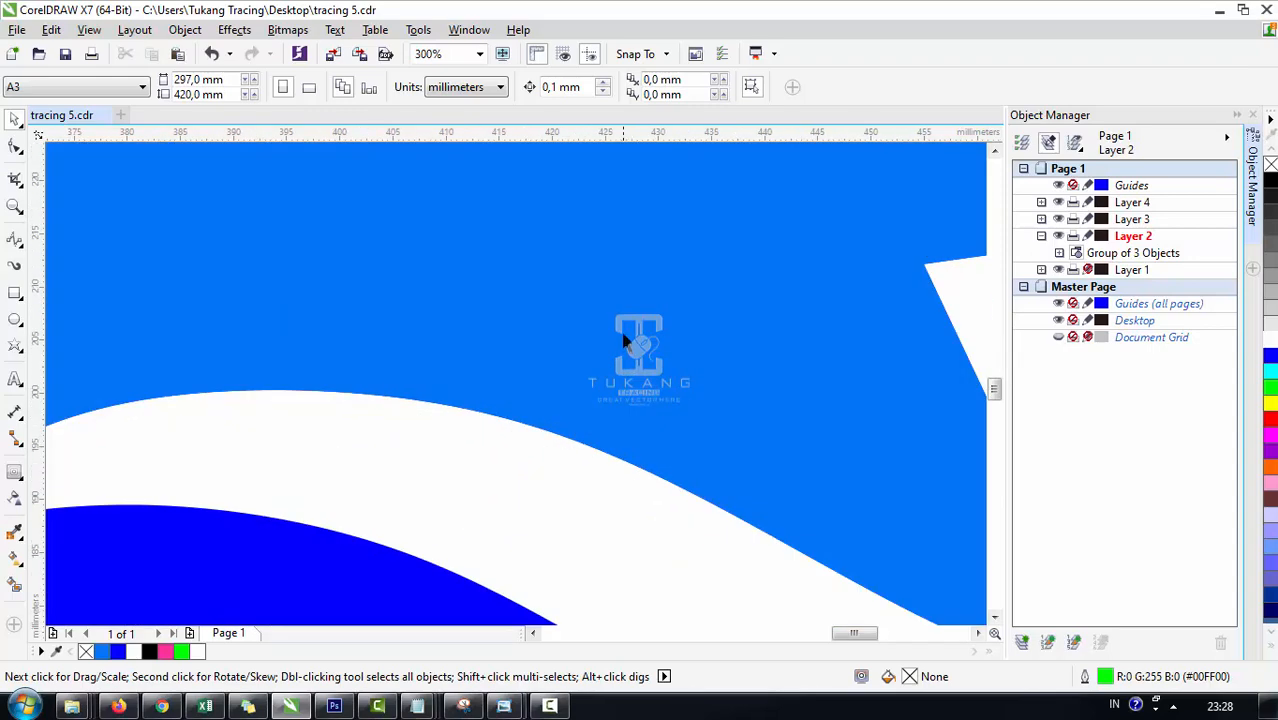
pyautogui.scroll(-3, 448, 317)
pyautogui.scroll(-1, 562, 308)
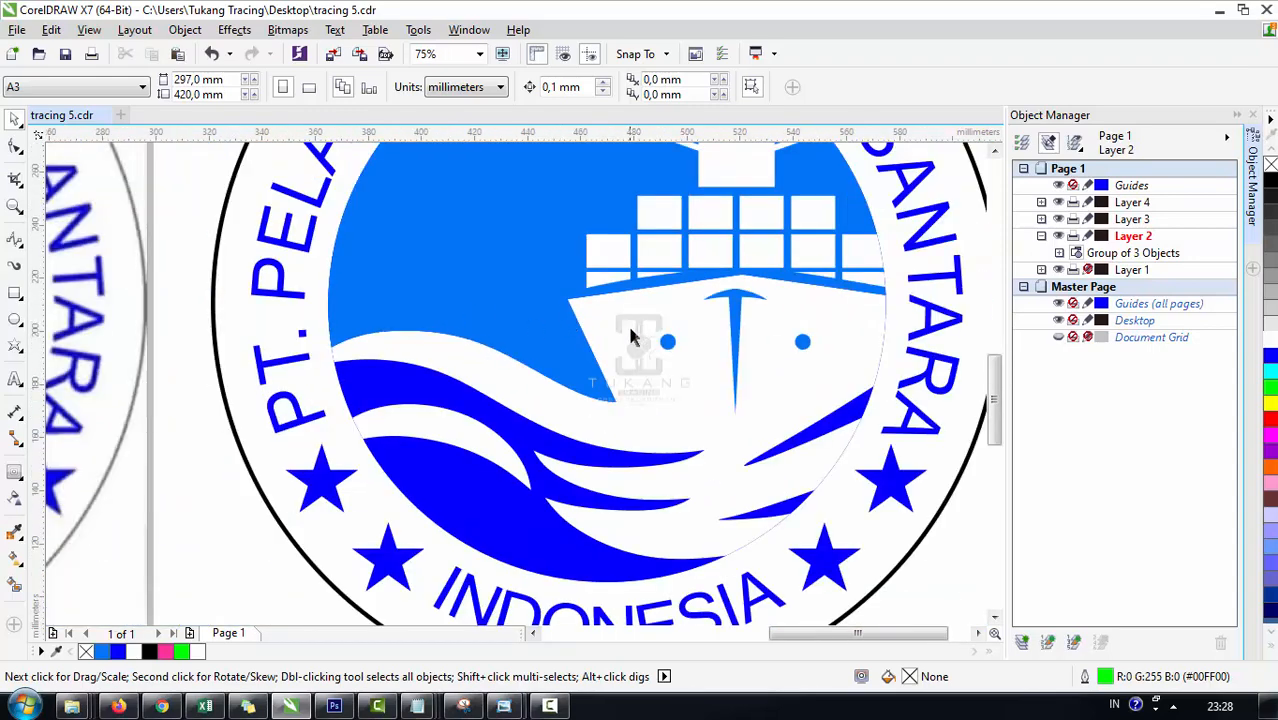
pyautogui.scroll(-2, 638, 350)
pyautogui.scroll(-2, 632, 345)
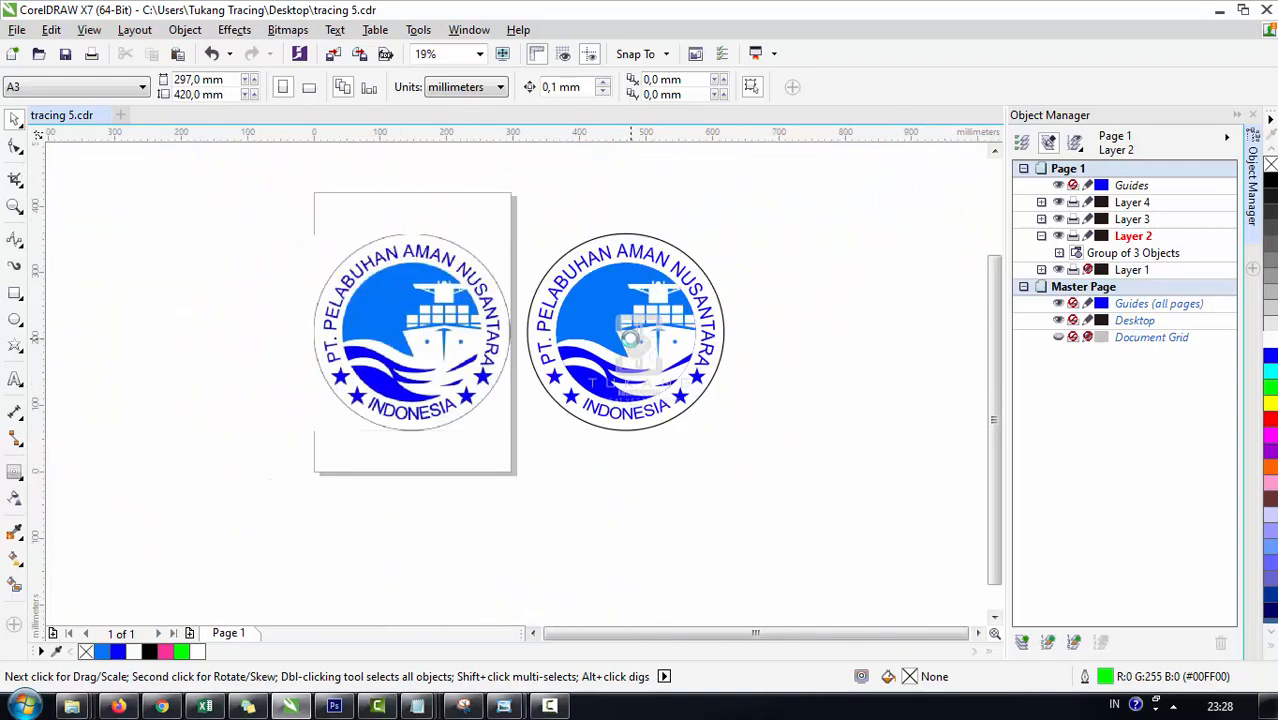
pyautogui.scroll(4, 660, 318)
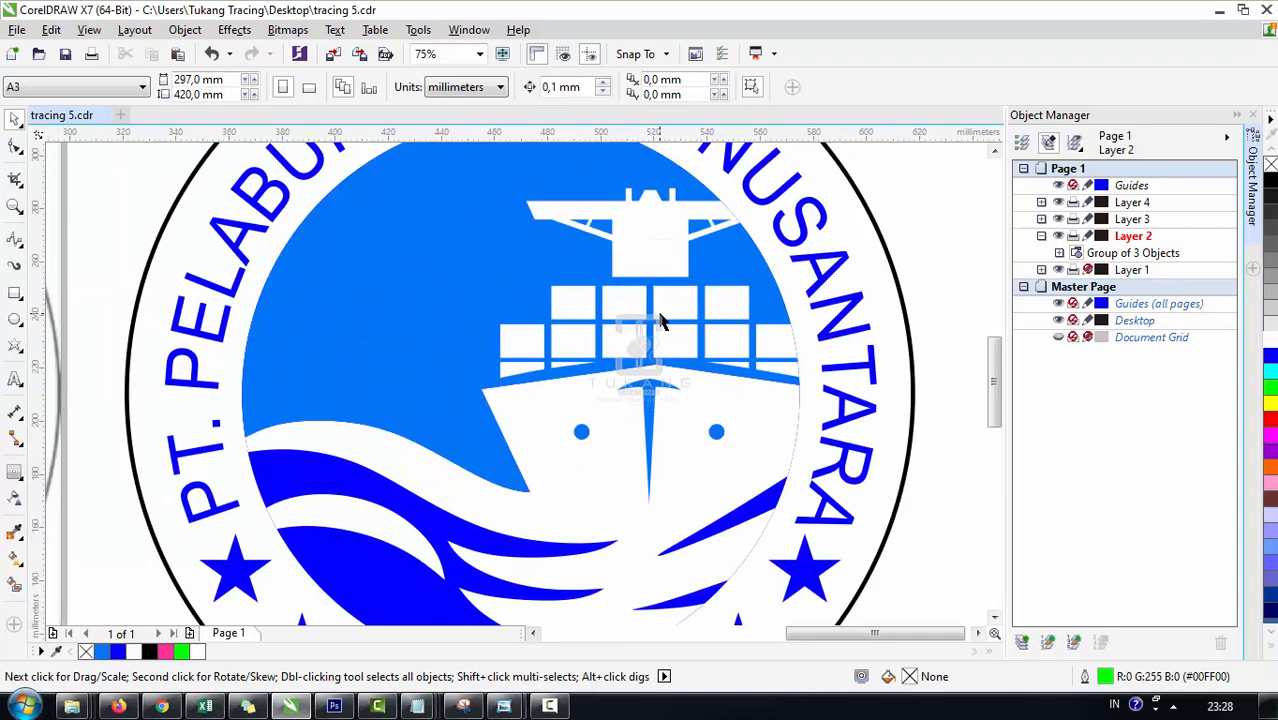
pyautogui.scroll(-4, 660, 318)
pyautogui.scroll(2, 543, 325)
pyautogui.scroll(2, 543, 325)
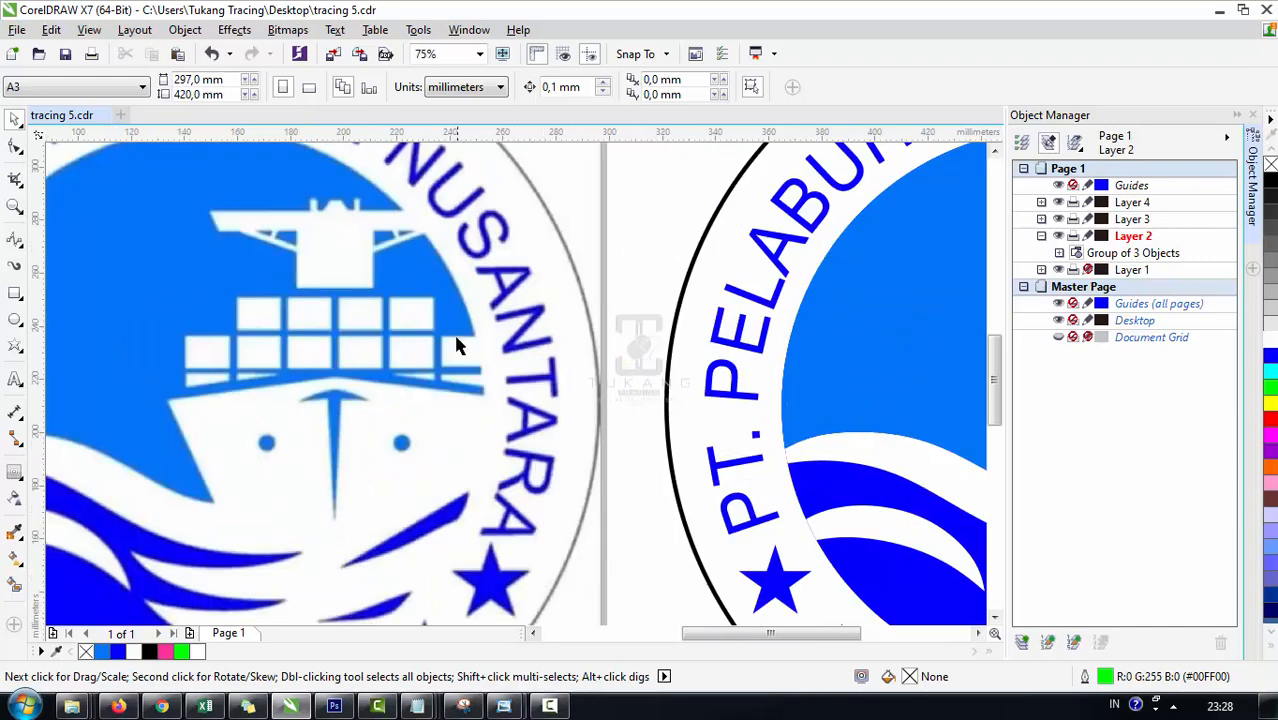
pyautogui.scroll(-4, 453, 333)
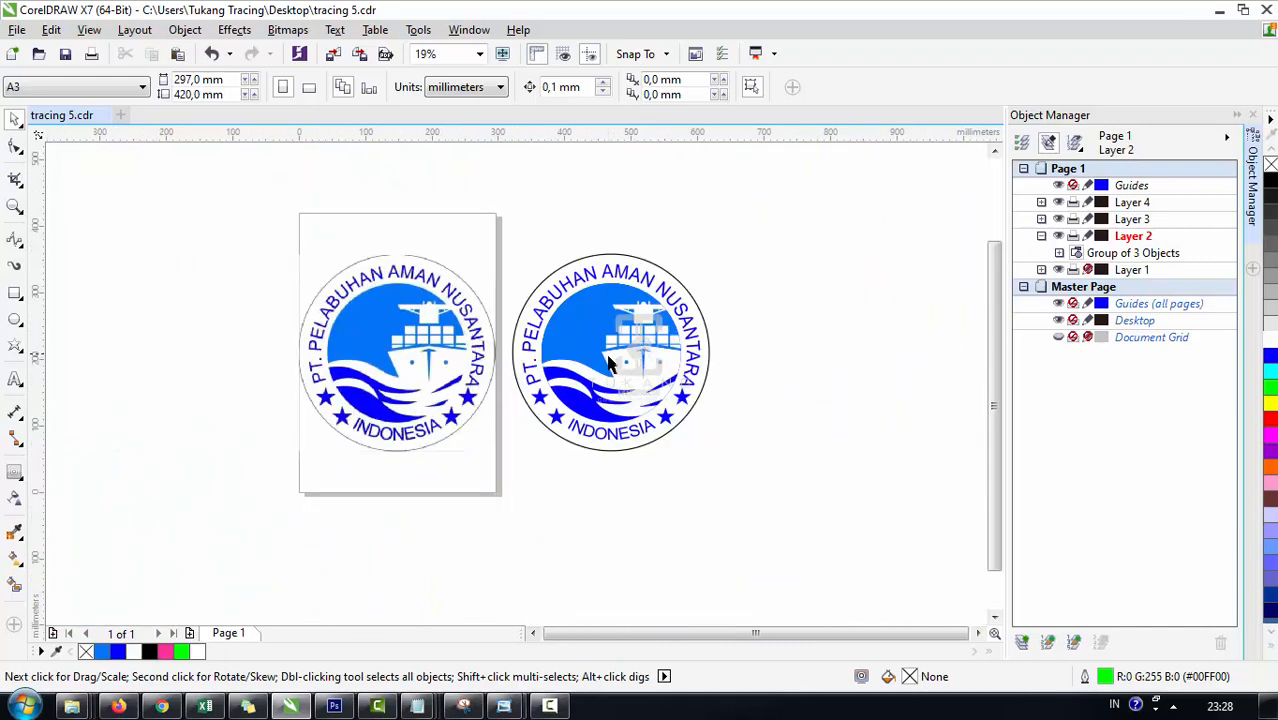
pyautogui.scroll(10, 610, 360)
pyautogui.scroll(-7, 608, 355)
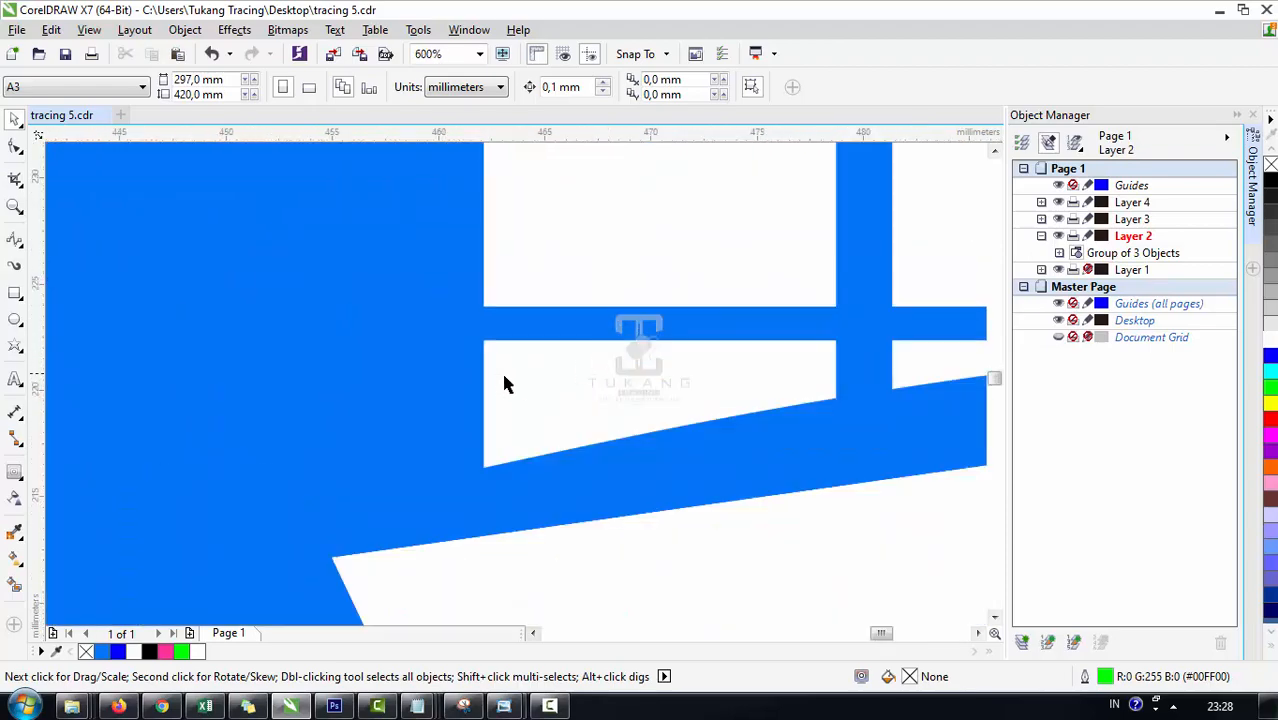
pyautogui.scroll(5, 359, 331)
pyautogui.scroll(-5, 613, 357)
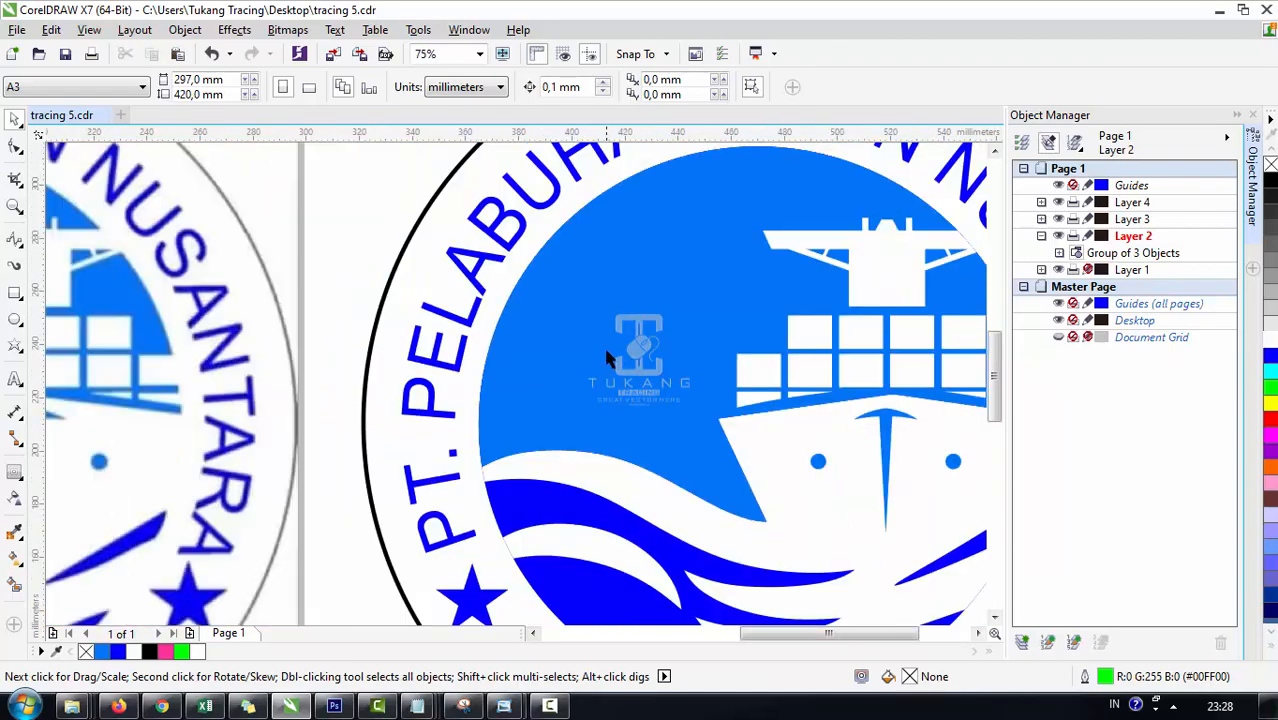
pyautogui.scroll(3, 456, 348)
pyautogui.scroll(-5, 548, 342)
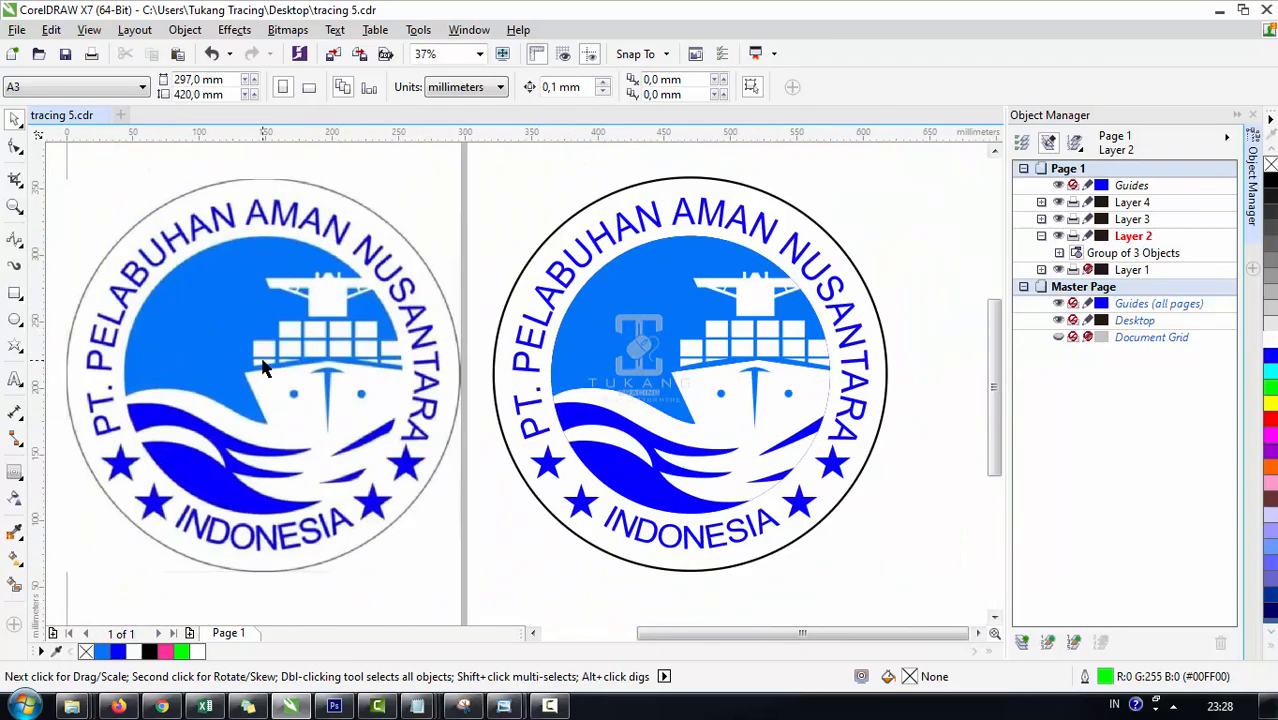
pyautogui.scroll(3, 272, 356)
pyautogui.scroll(3, 533, 318)
pyautogui.scroll(-3, 535, 322)
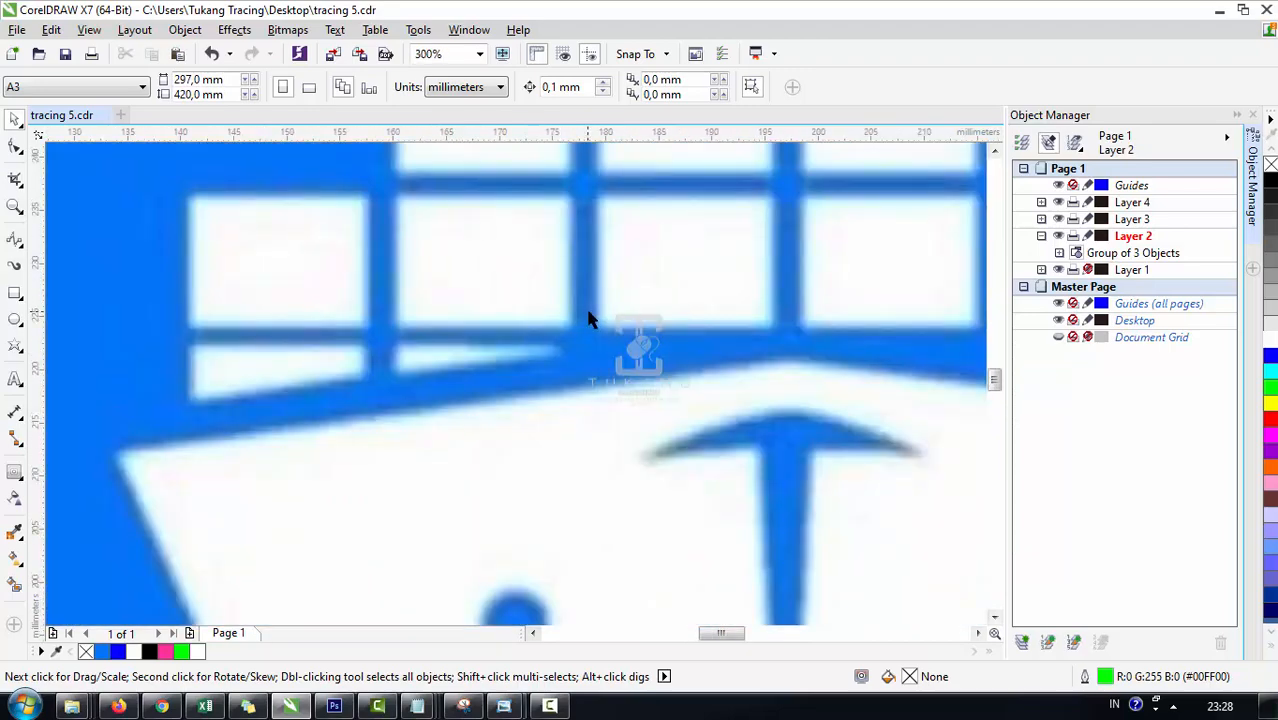
pyautogui.scroll(2, 528, 345)
pyautogui.scroll(-5, 533, 351)
pyautogui.scroll(-1, 492, 347)
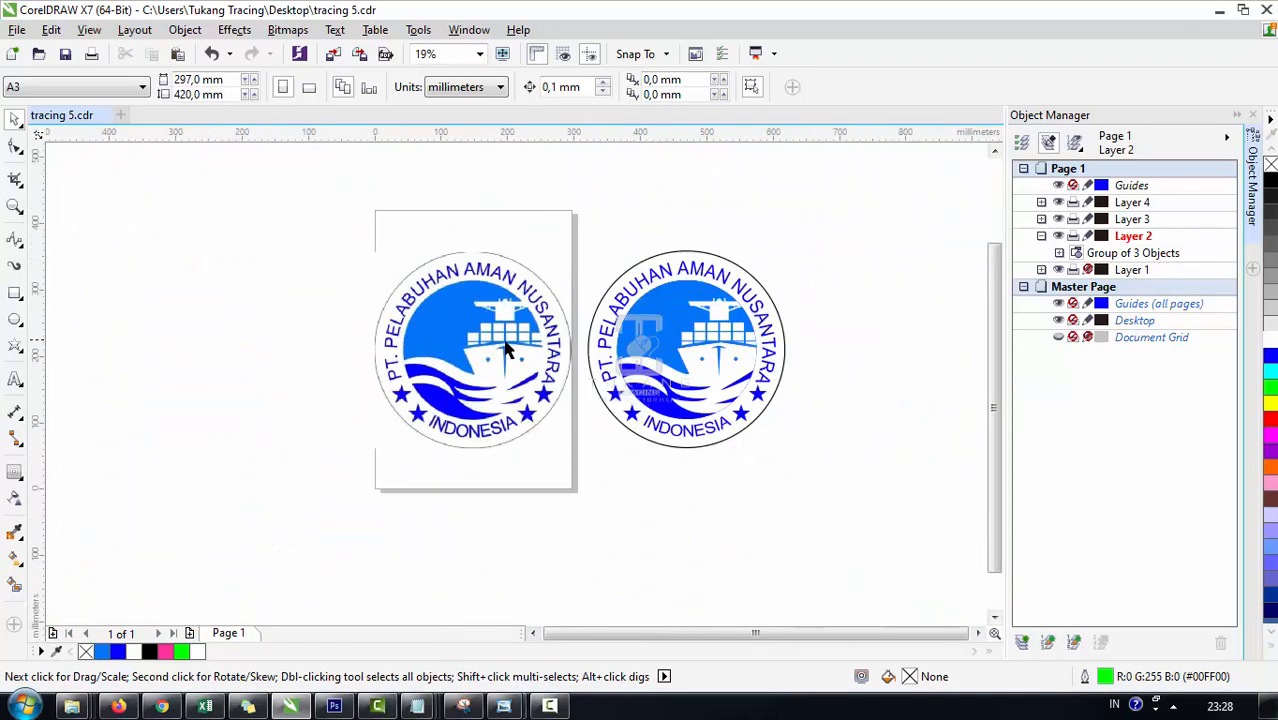
pyautogui.press('z')
pyautogui.moveTo(366, 238); pyautogui.dragTo(797, 465)
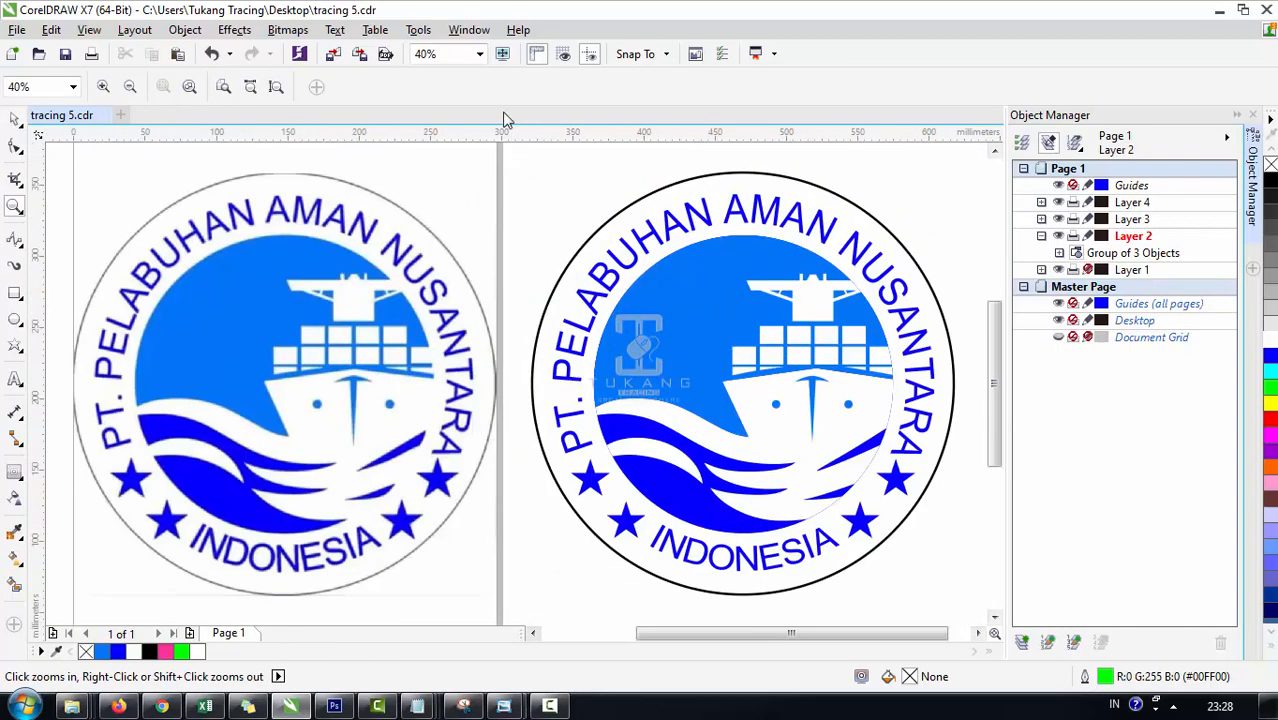
pyautogui.click(502, 60)
# Step: Switch to Chrome and look through the uploaded videos on the Tukang Tracing YouTube channel
pyautogui.click(161, 706)
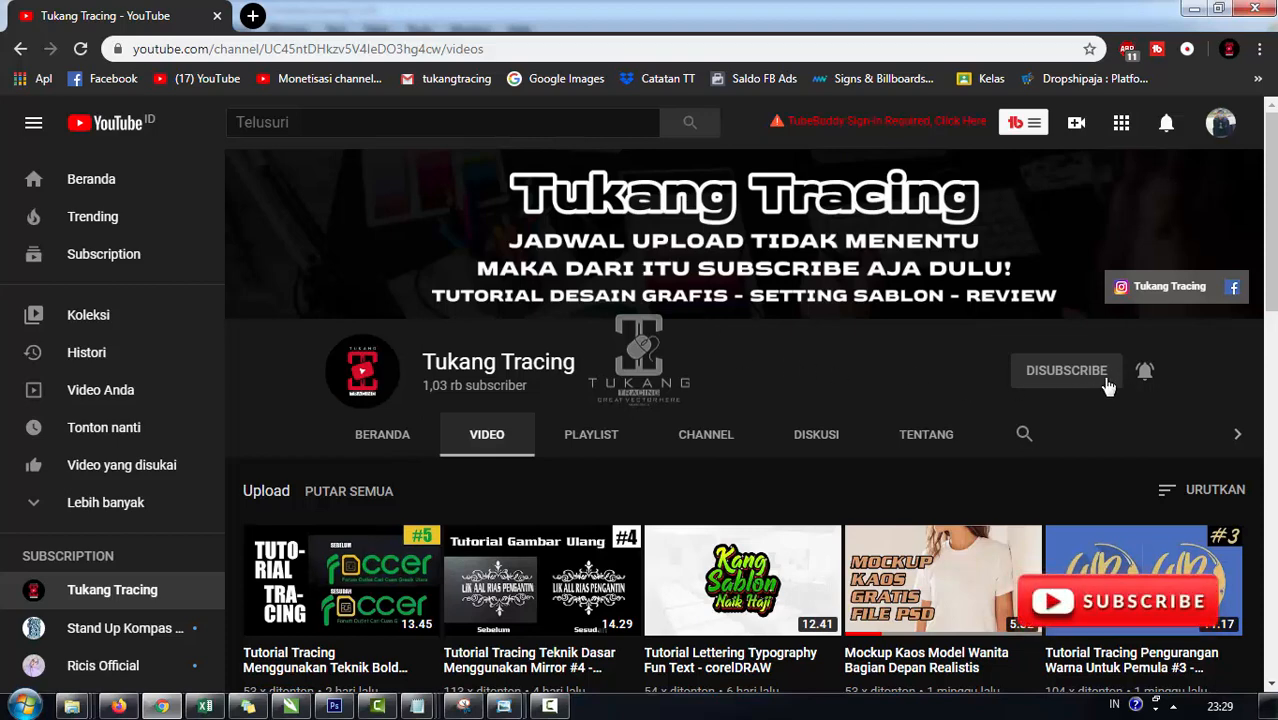
pyautogui.scroll(-1, 738, 358)
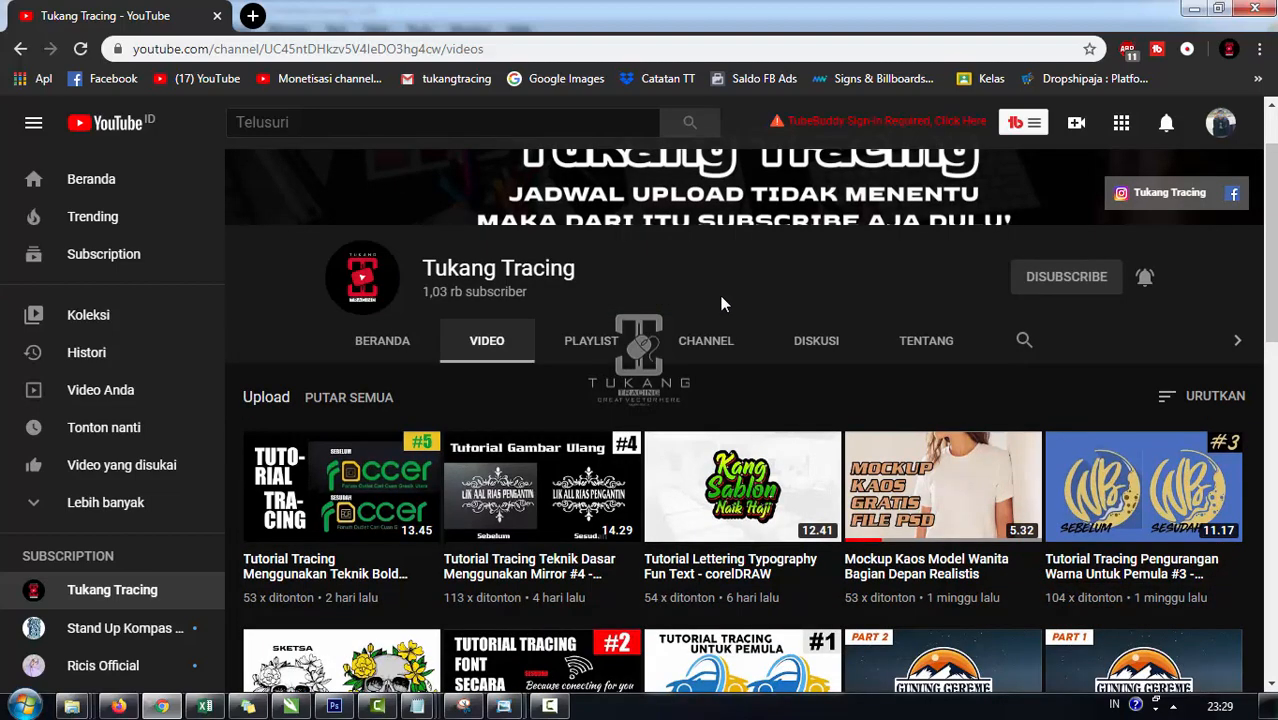
pyautogui.scroll(-7, 724, 304)
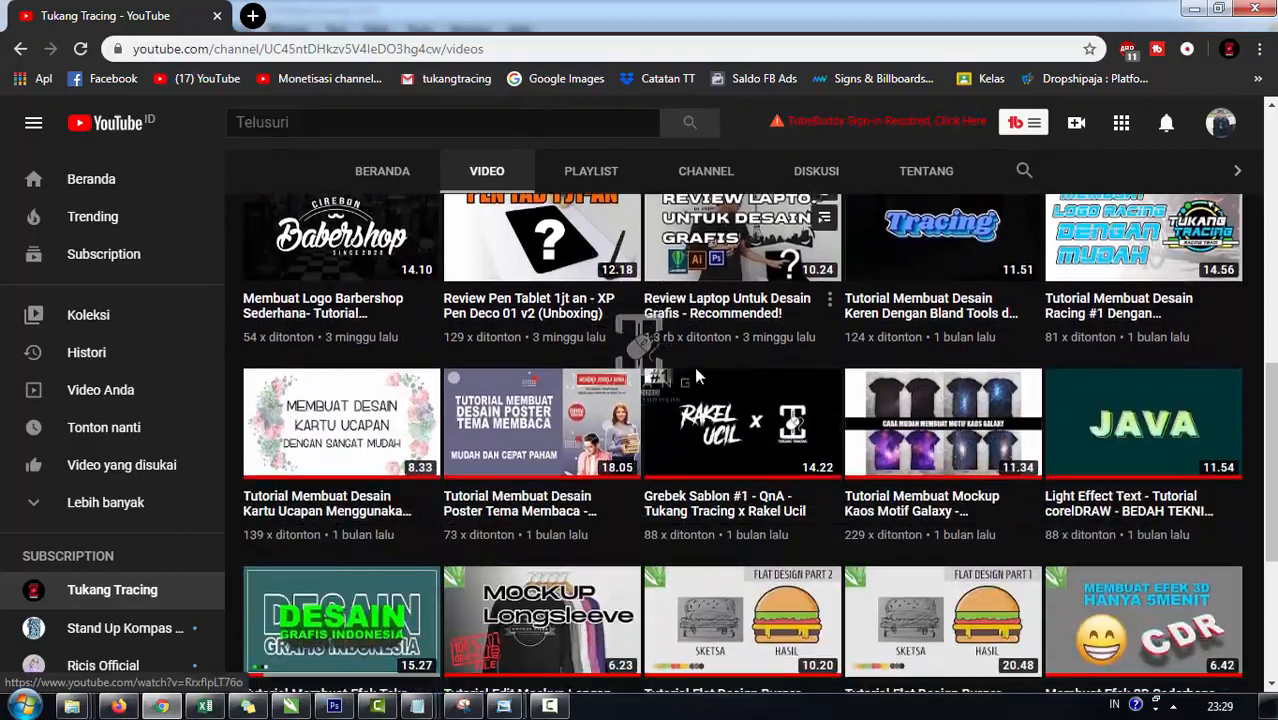
pyautogui.scroll(-10, 690, 403)
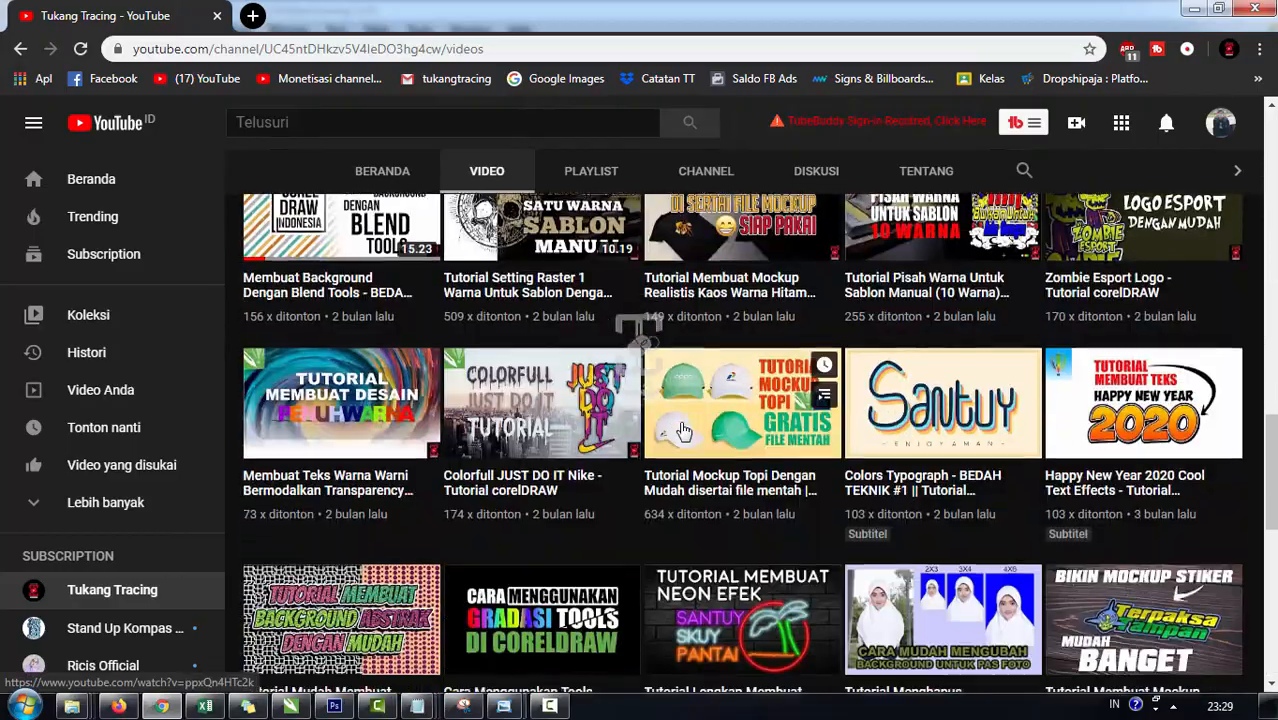
pyautogui.scroll(-8, 680, 428)
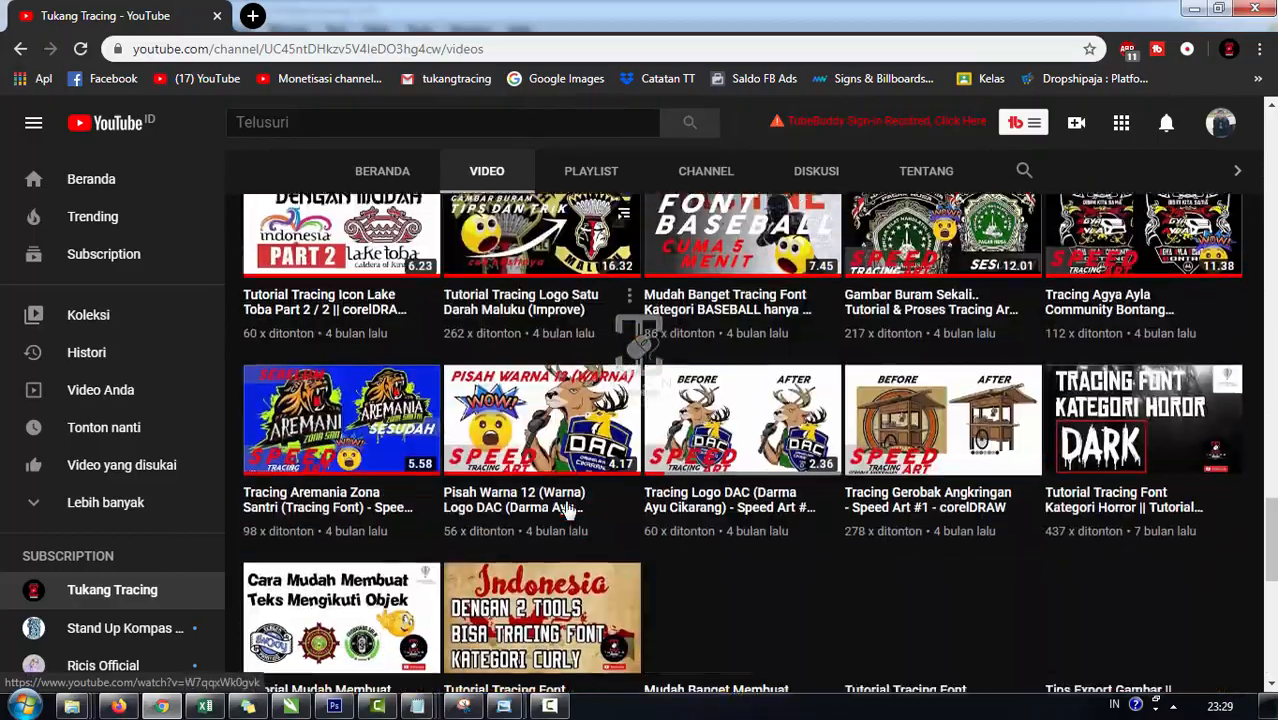
pyautogui.scroll(10, 568, 545)
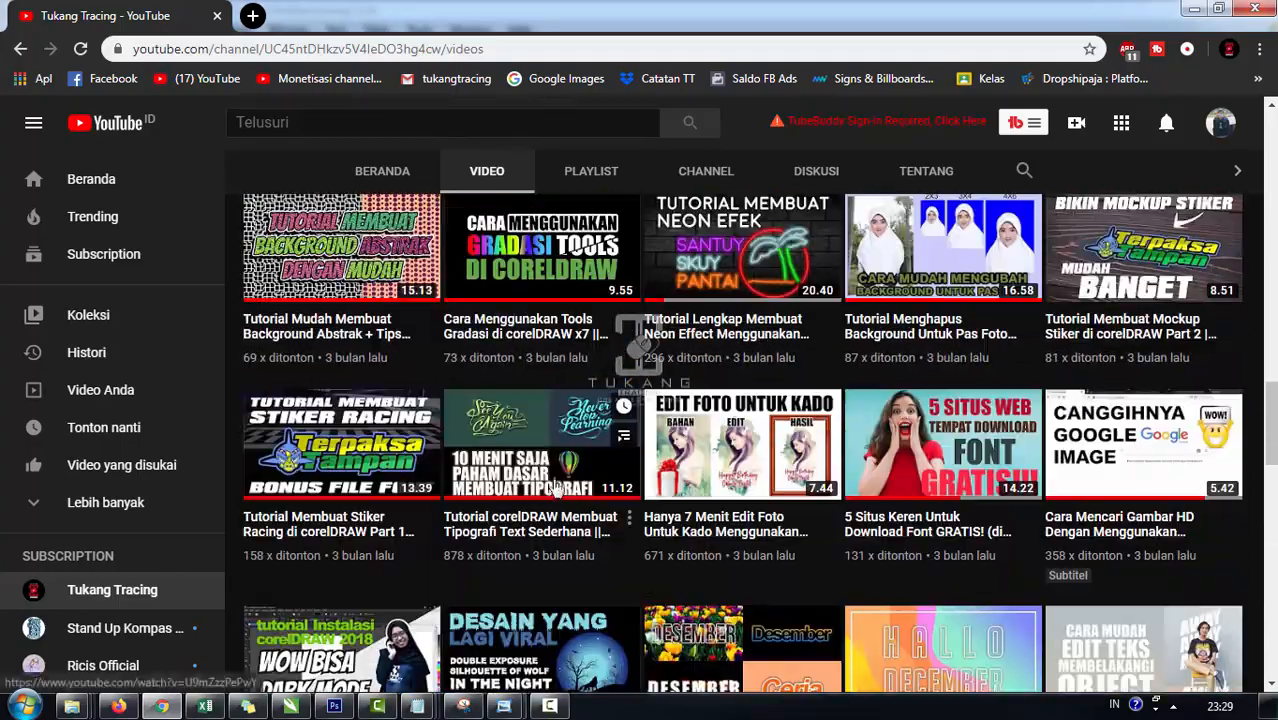
pyautogui.scroll(8, 561, 480)
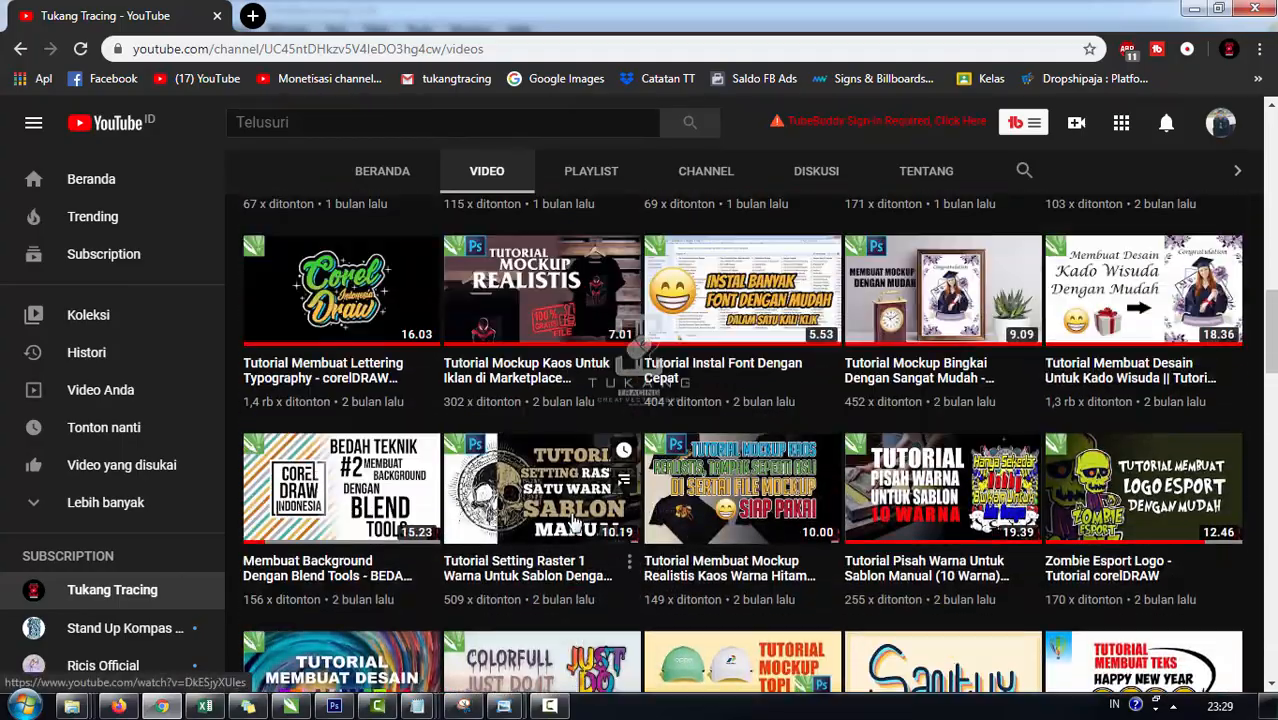
pyautogui.scroll(10, 577, 513)
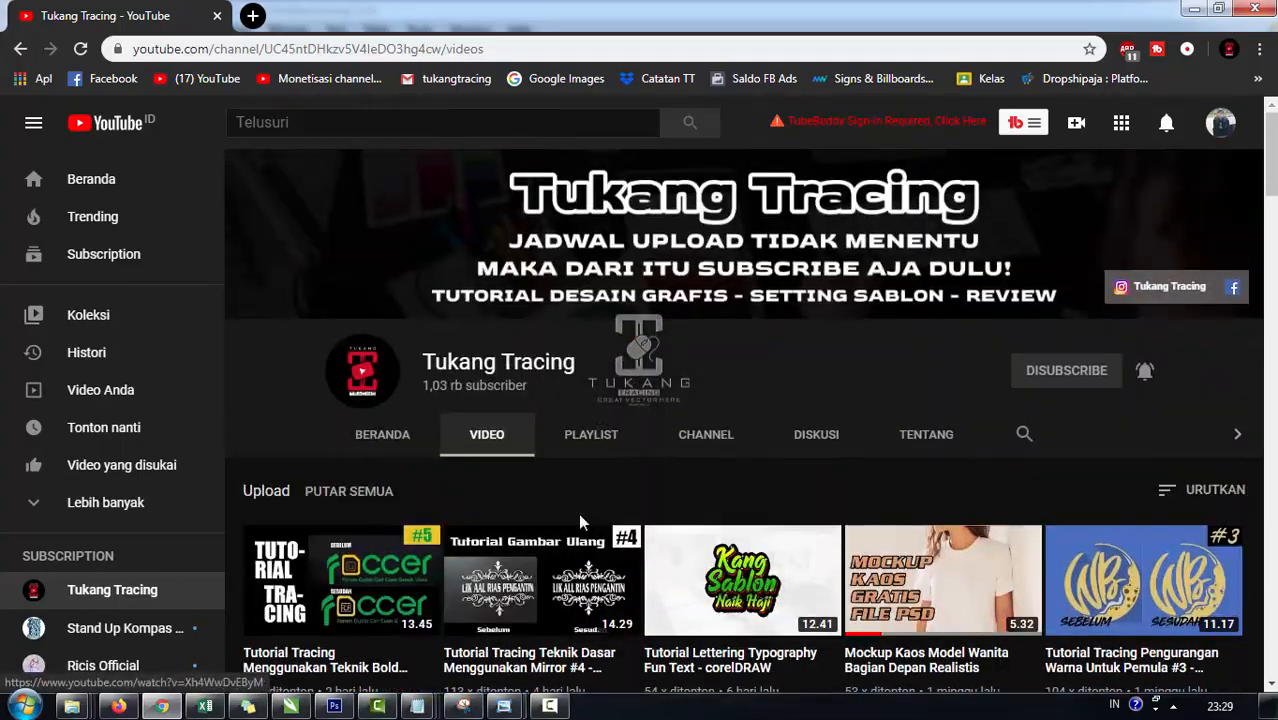